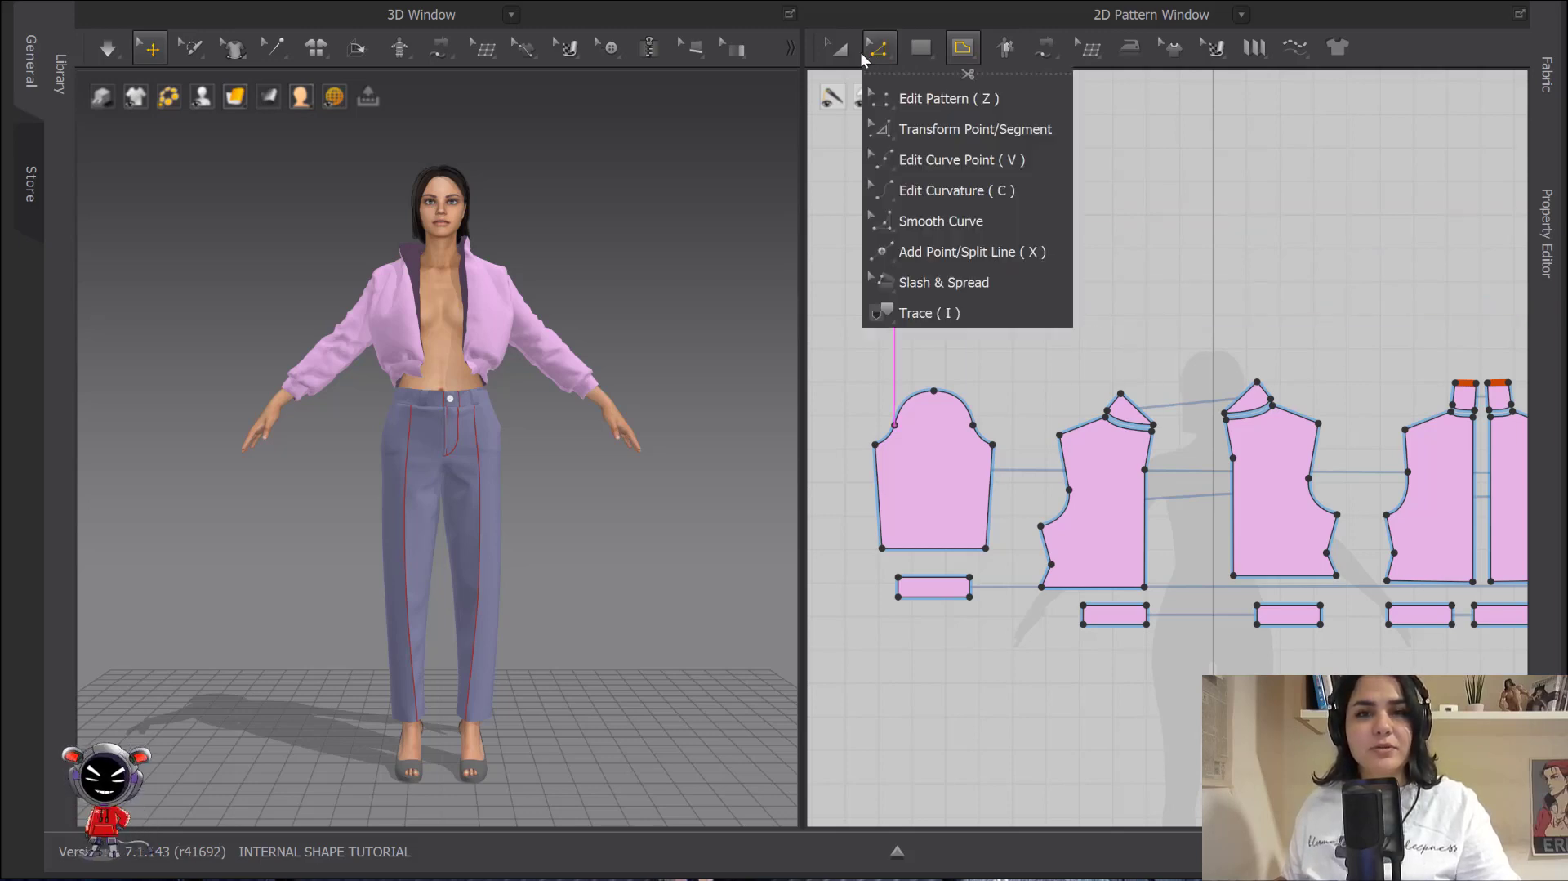
# - Draw a rectangle pattern about 36 by 24 cm in the empty area above the sleeve pattern
pyautogui.moveTo(968, 51)
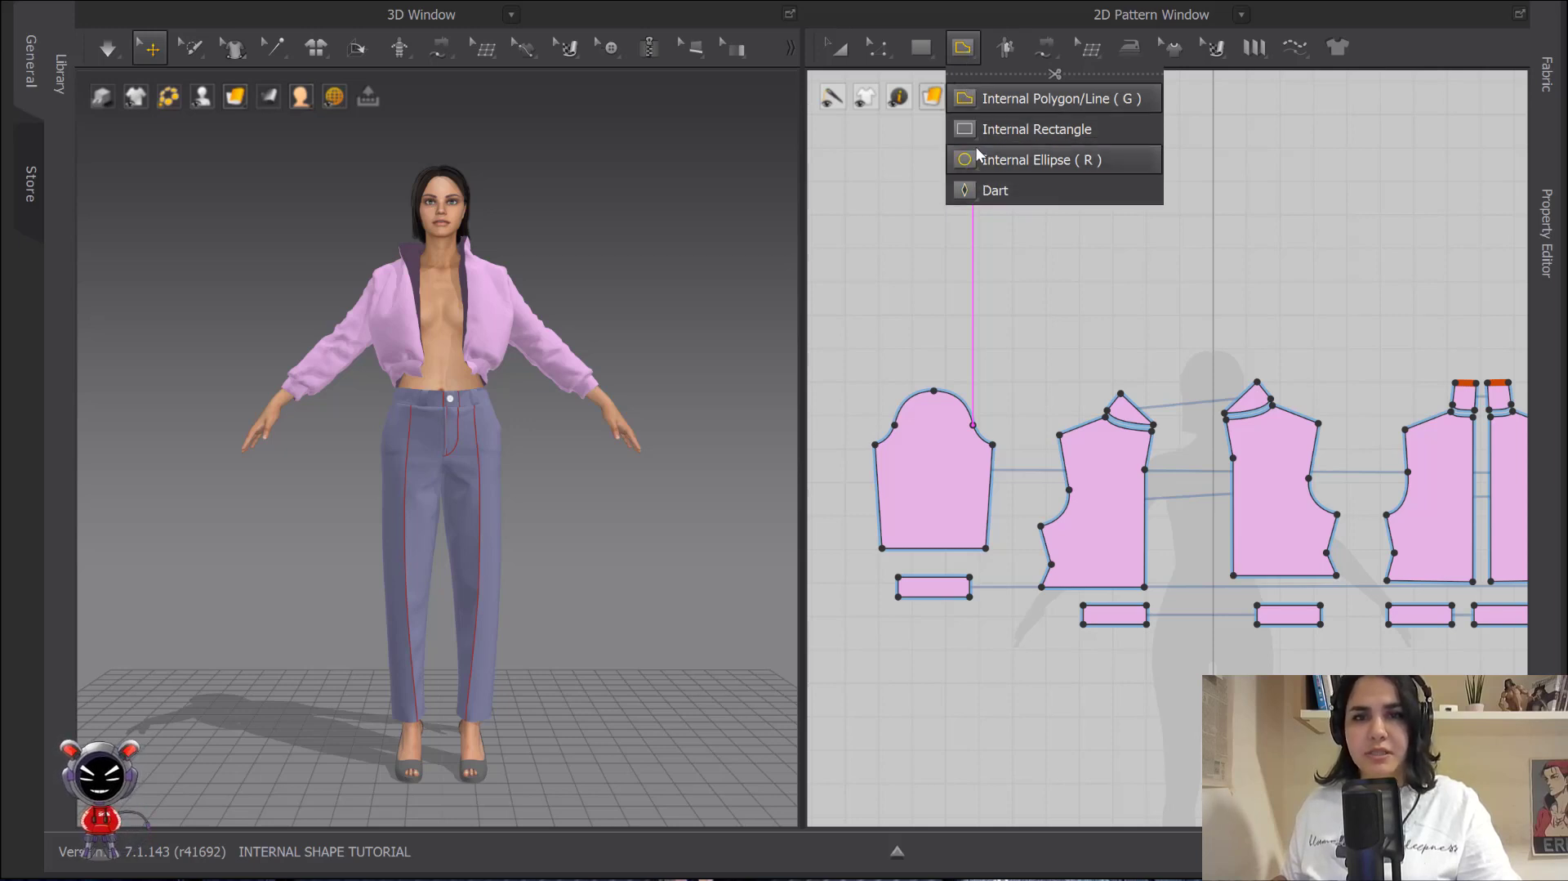
pyautogui.moveTo(920, 47)
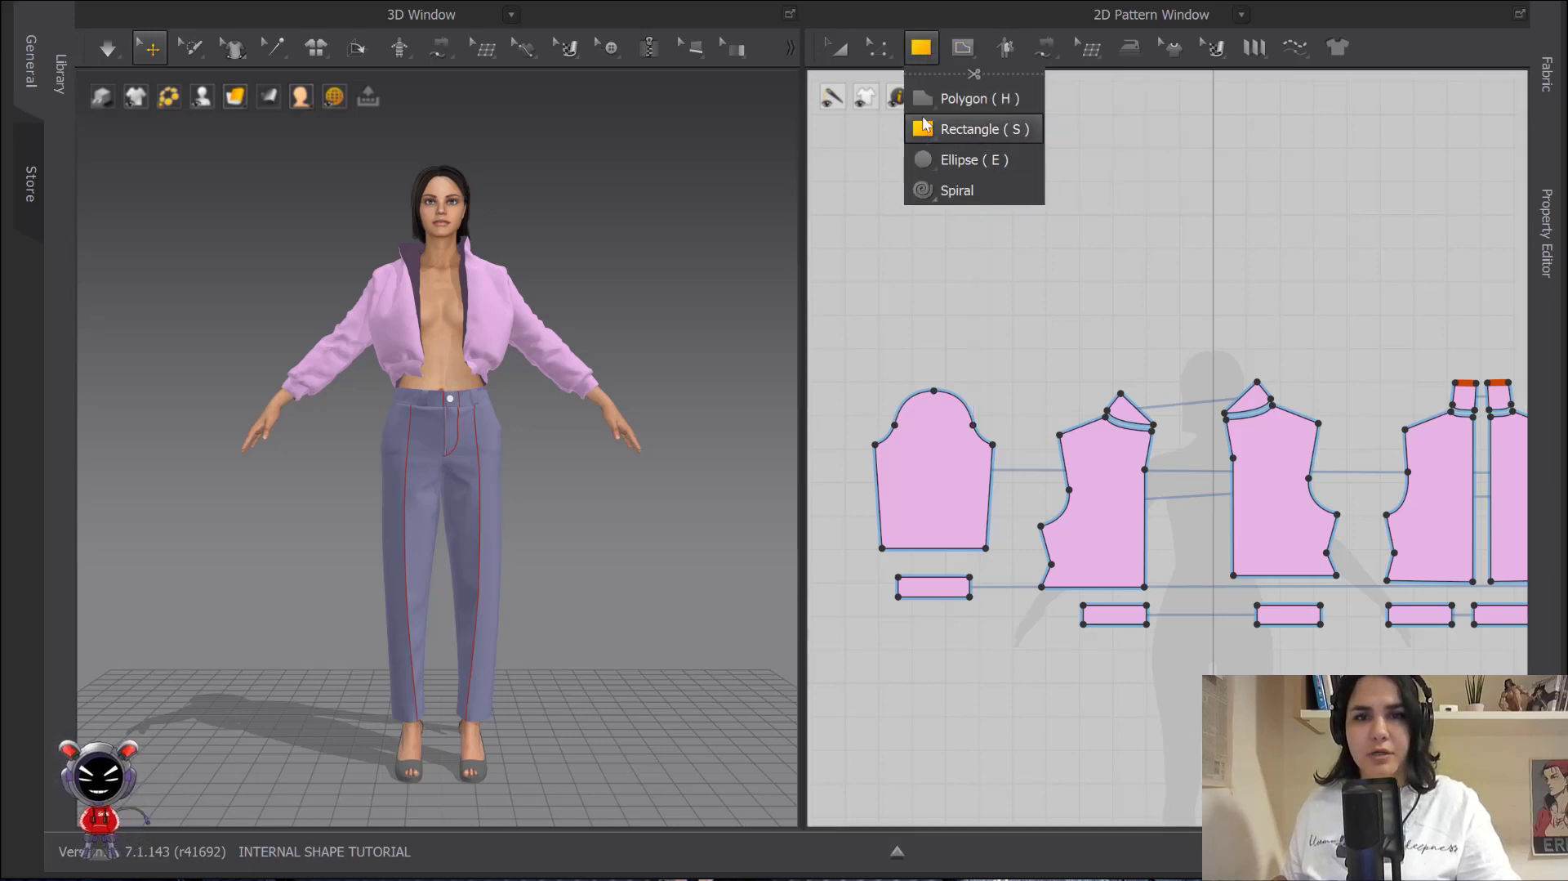
pyautogui.moveTo(969, 54)
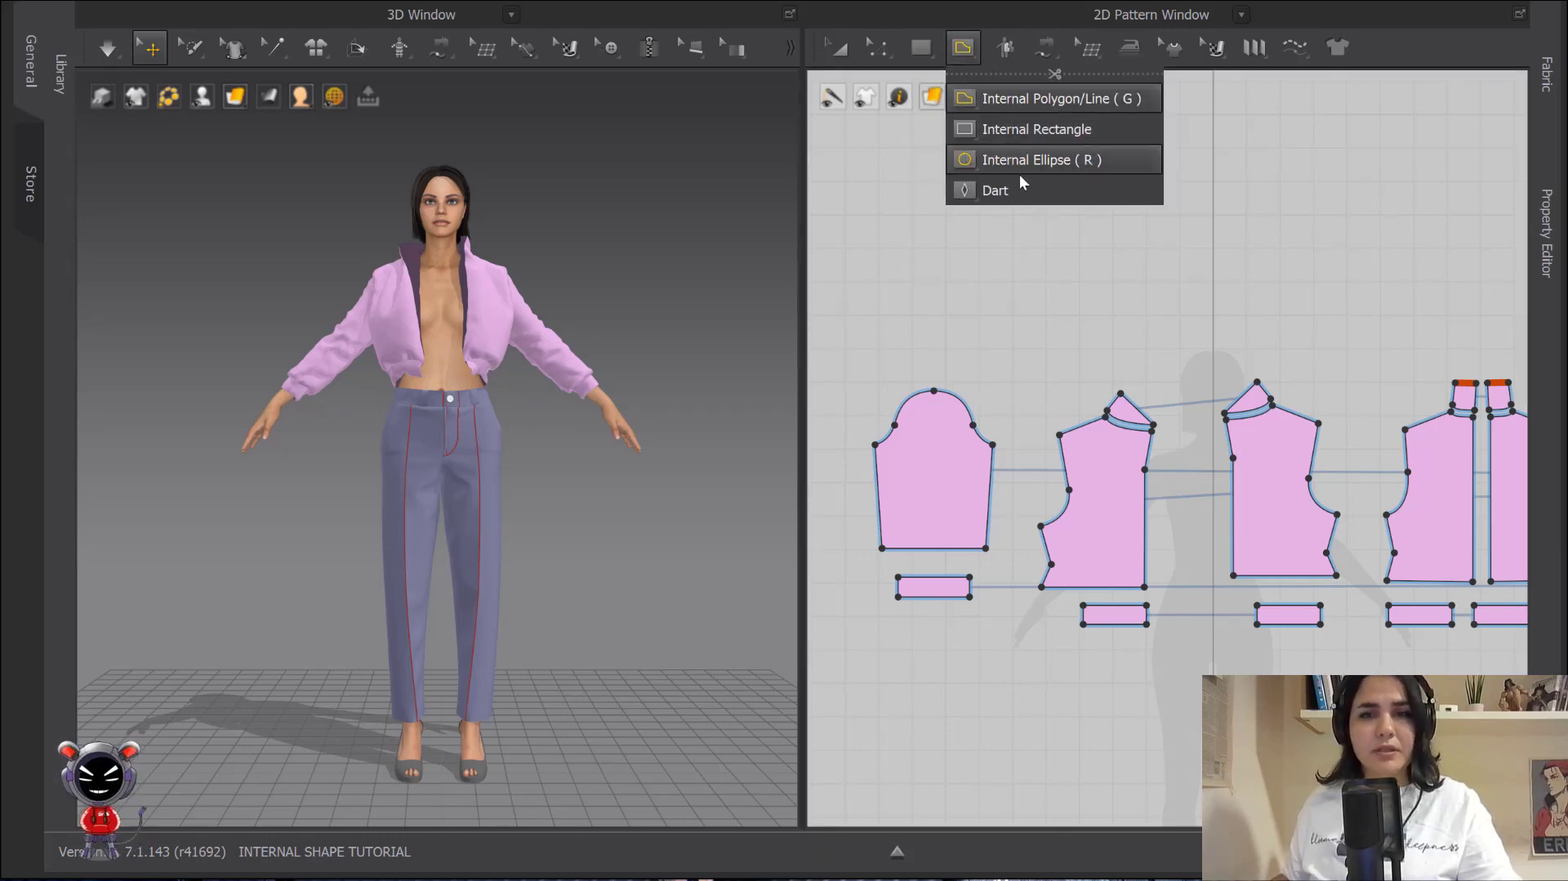
pyautogui.click(964, 126)
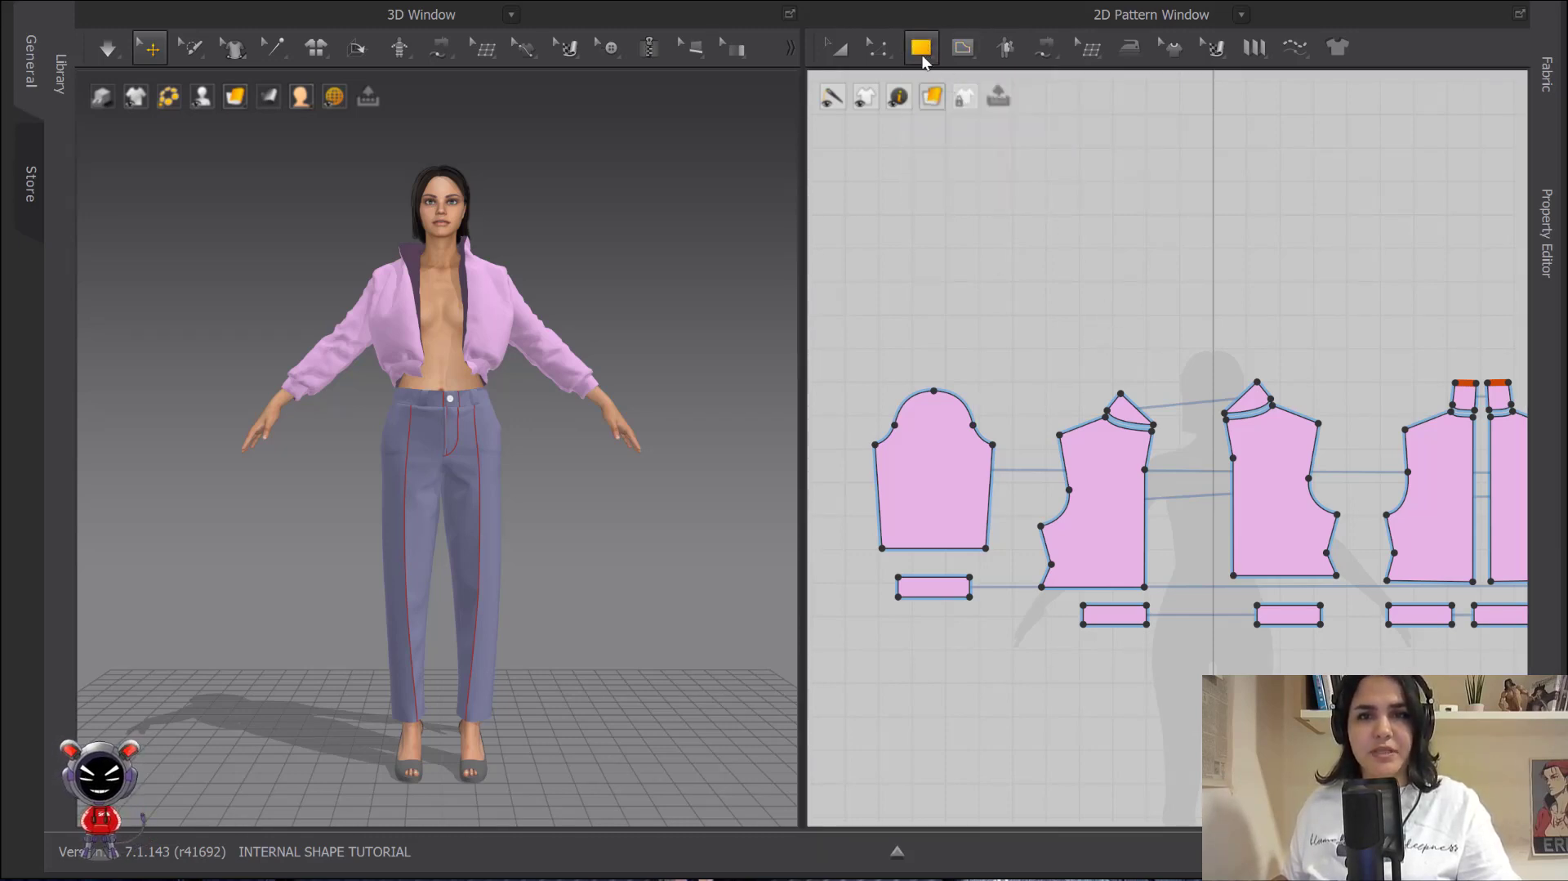
pyautogui.moveTo(950, 274); pyautogui.dragTo(1071, 354)
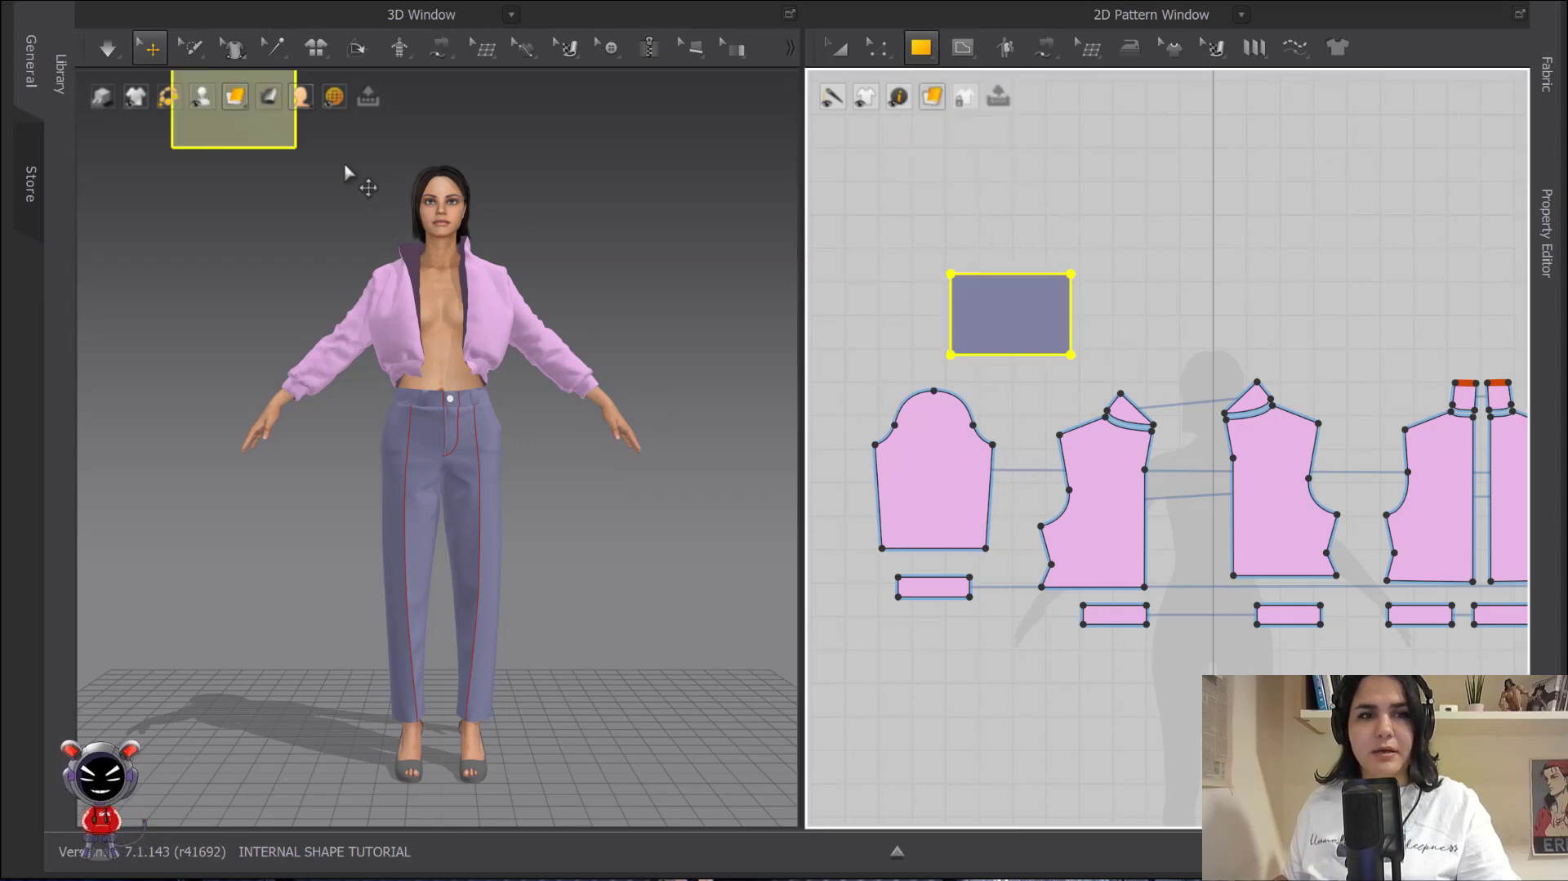
pyautogui.scroll(5, 286, 269)
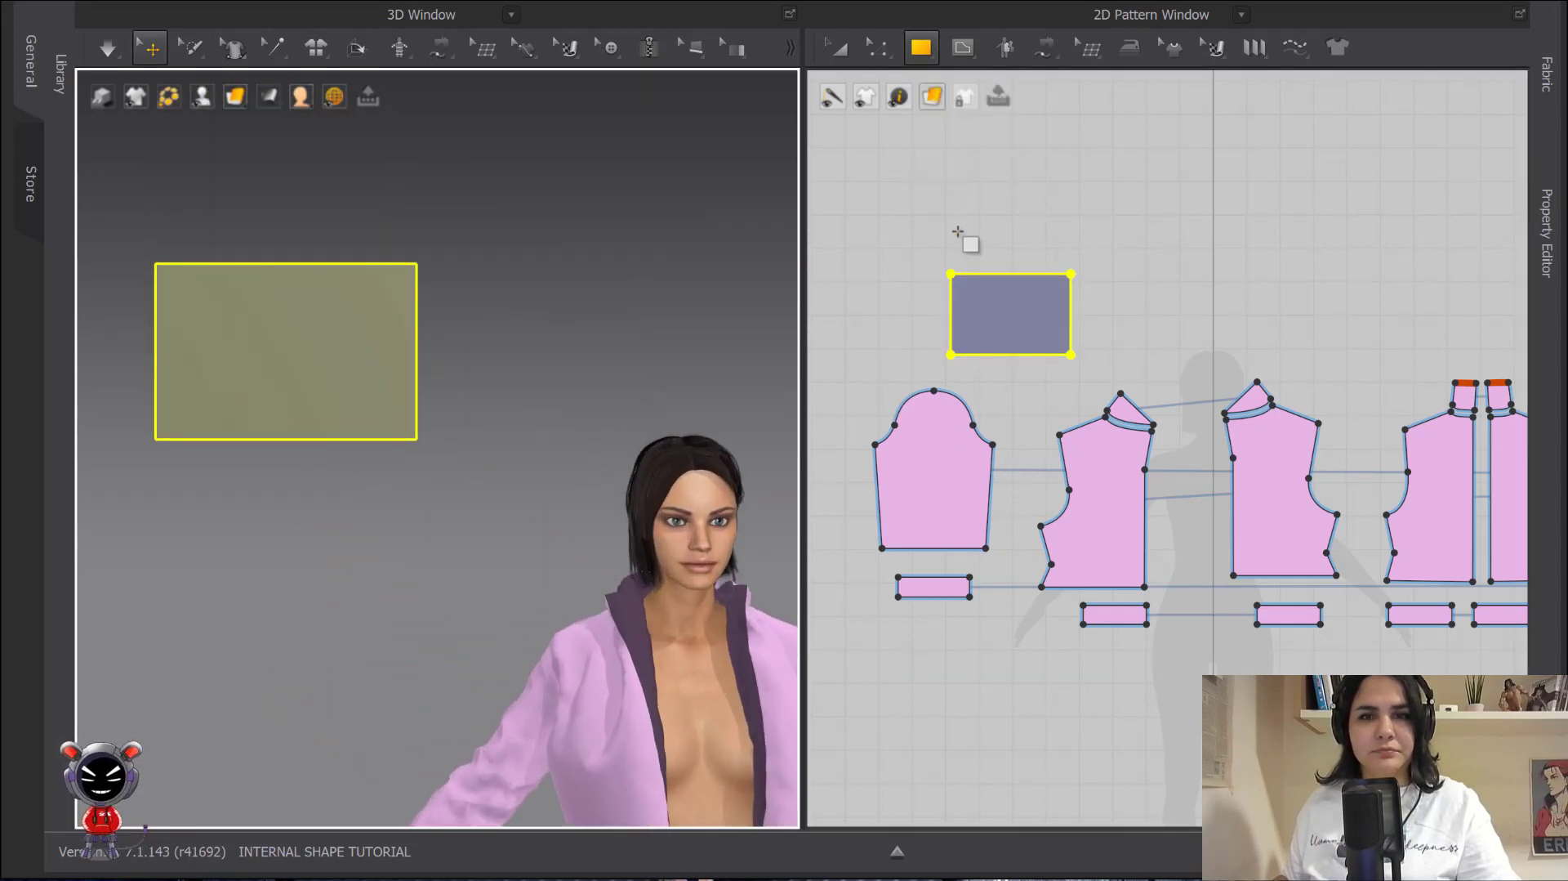
pyautogui.click(957, 231)
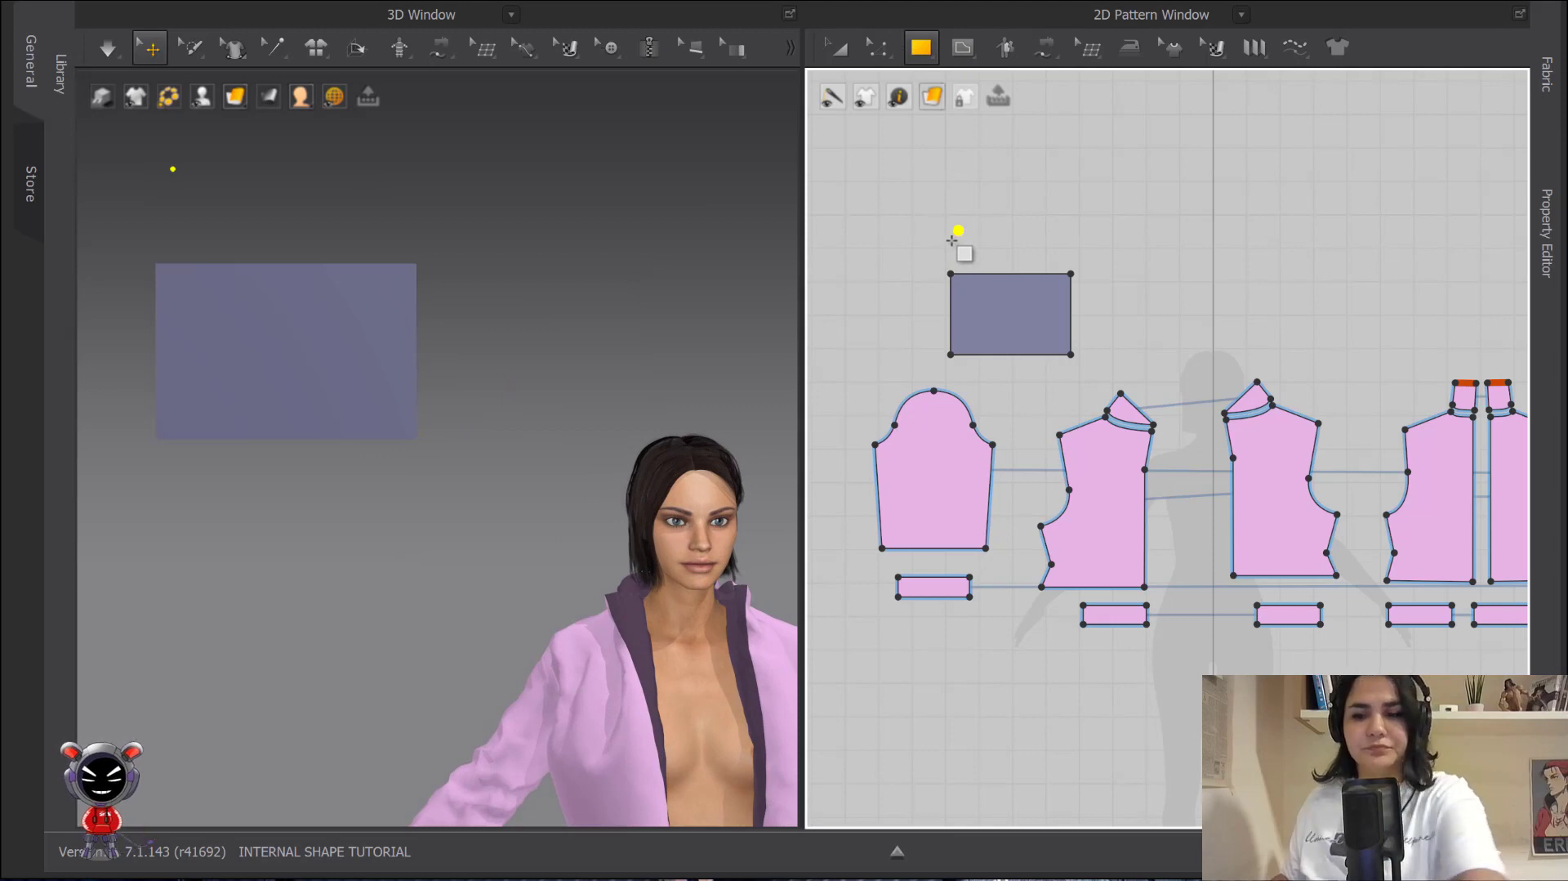
# - Try to start an internal polygon in the empty area outside any pattern
pyautogui.click(963, 47)
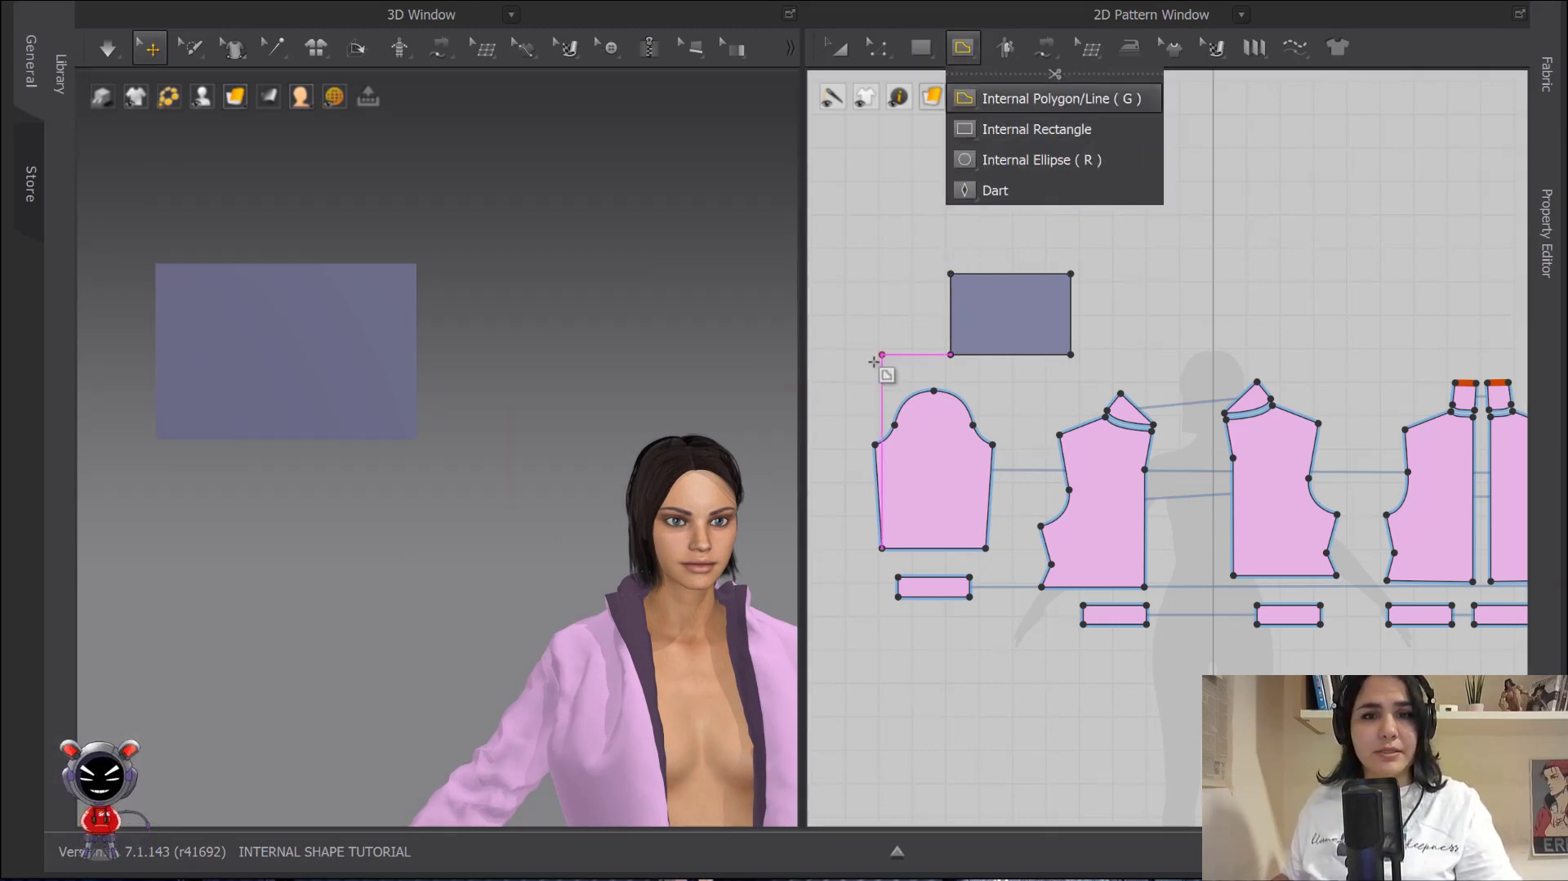
pyautogui.click(1055, 100)
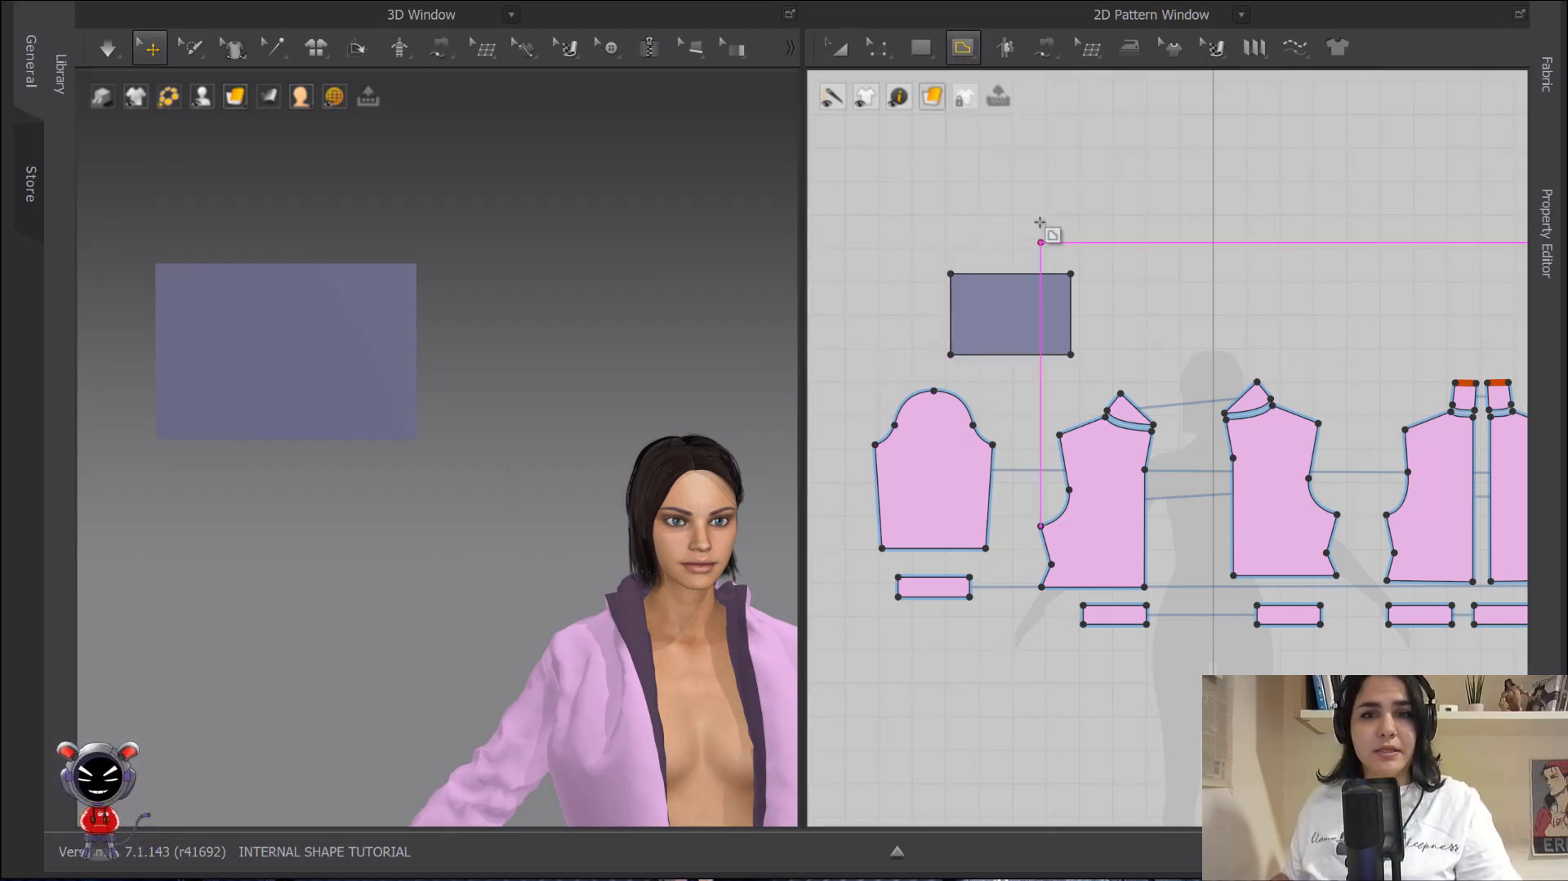
pyautogui.click(1118, 209)
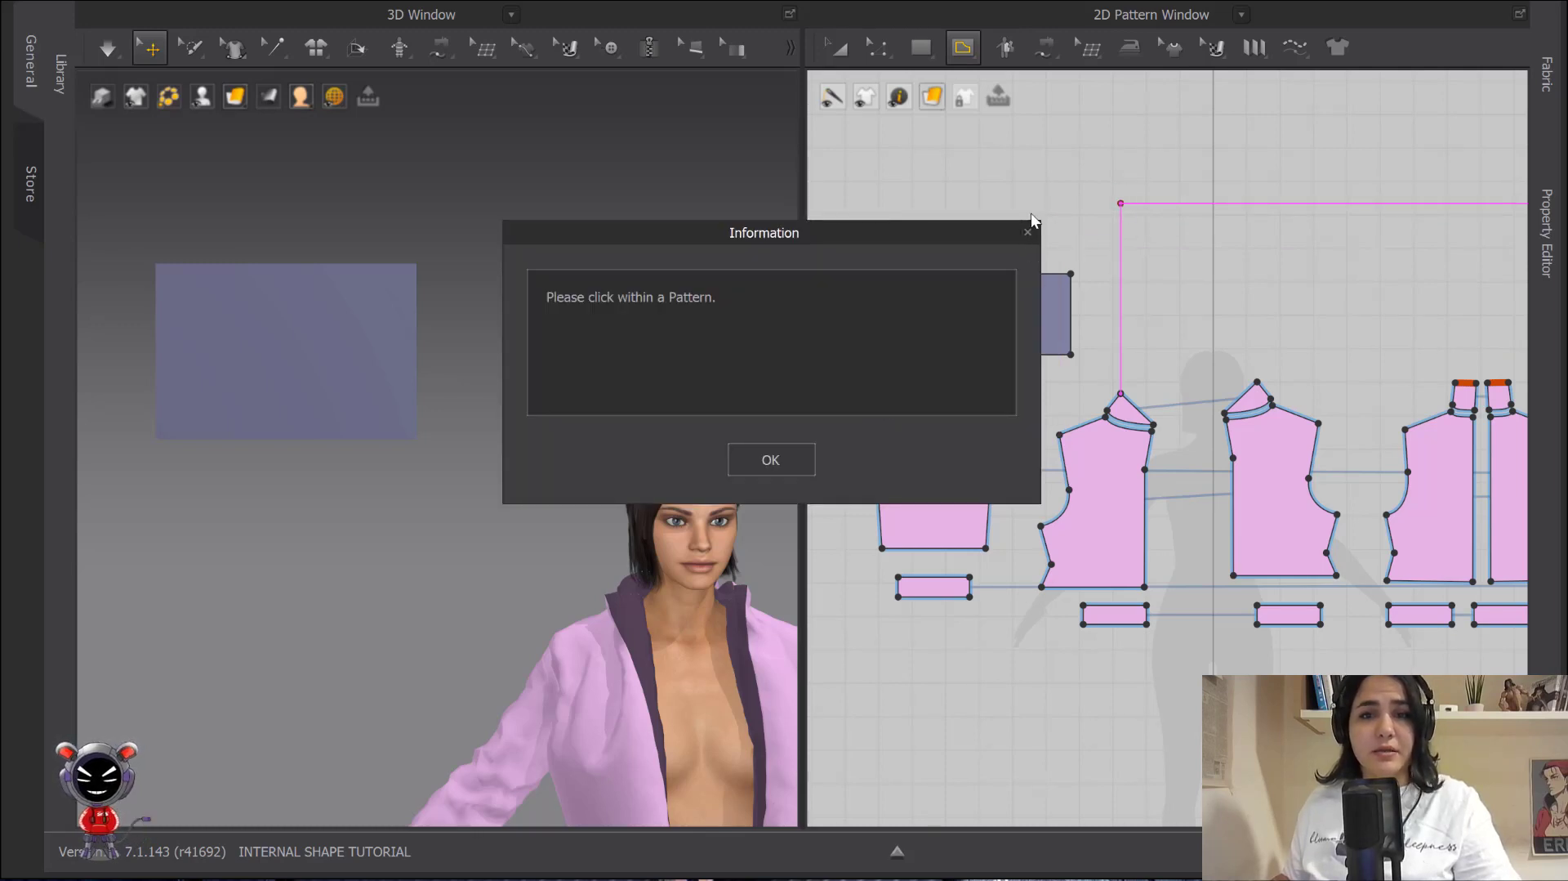
pyautogui.click(1028, 233)
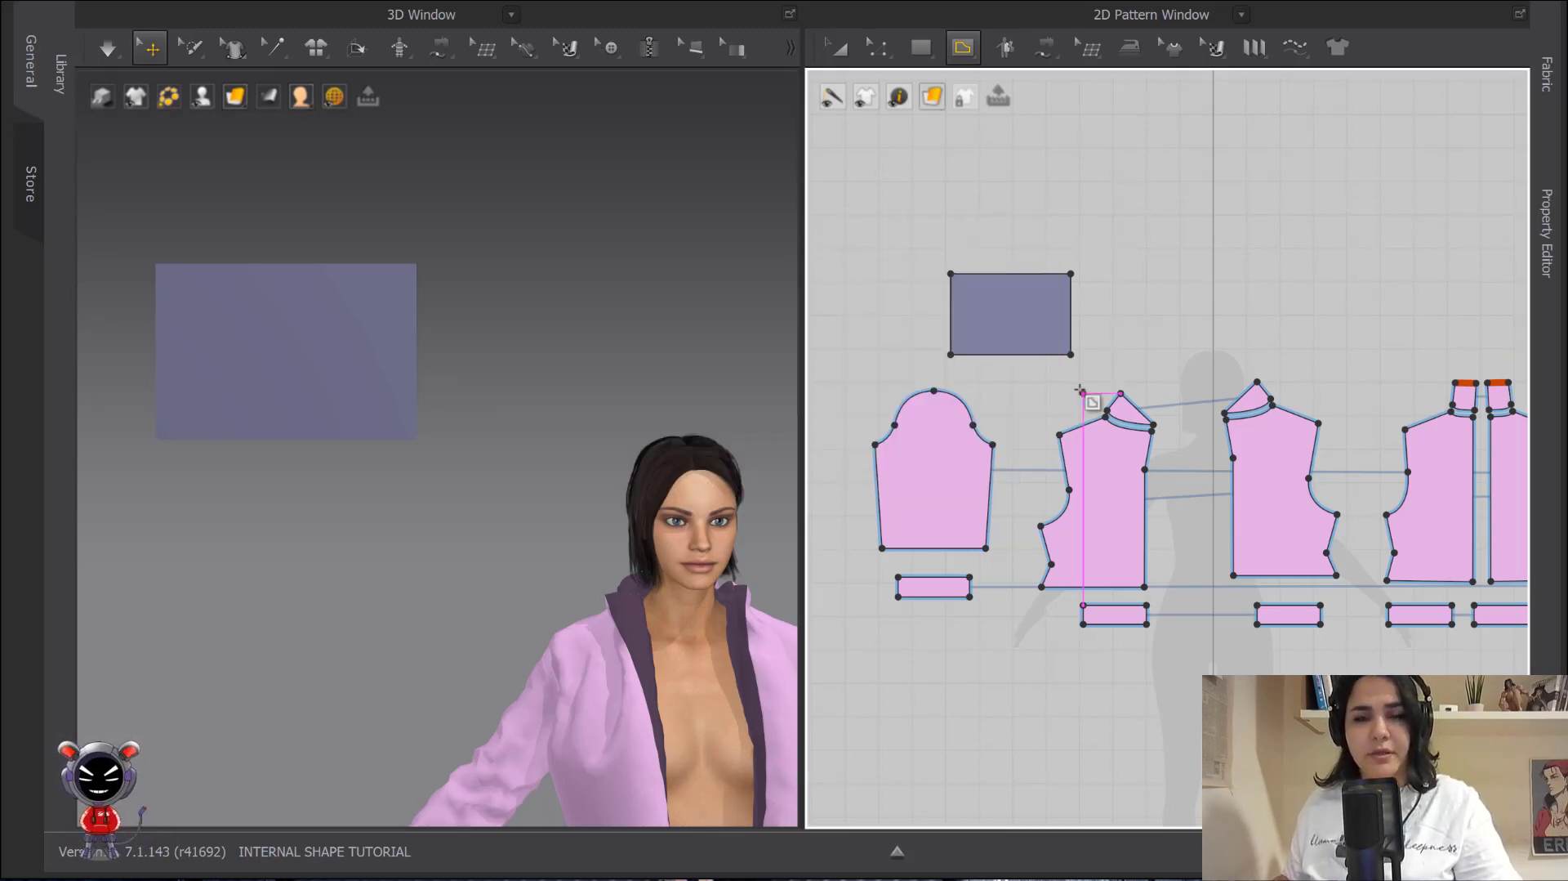
# - Draw a vertical internal line about 24 cm long across the rectangle, from its upper edge to its lower edge
pyautogui.scroll(5, 1086, 400)
pyautogui.moveTo(1127, 433); pyautogui.dragTo(1075, 253, button='right')
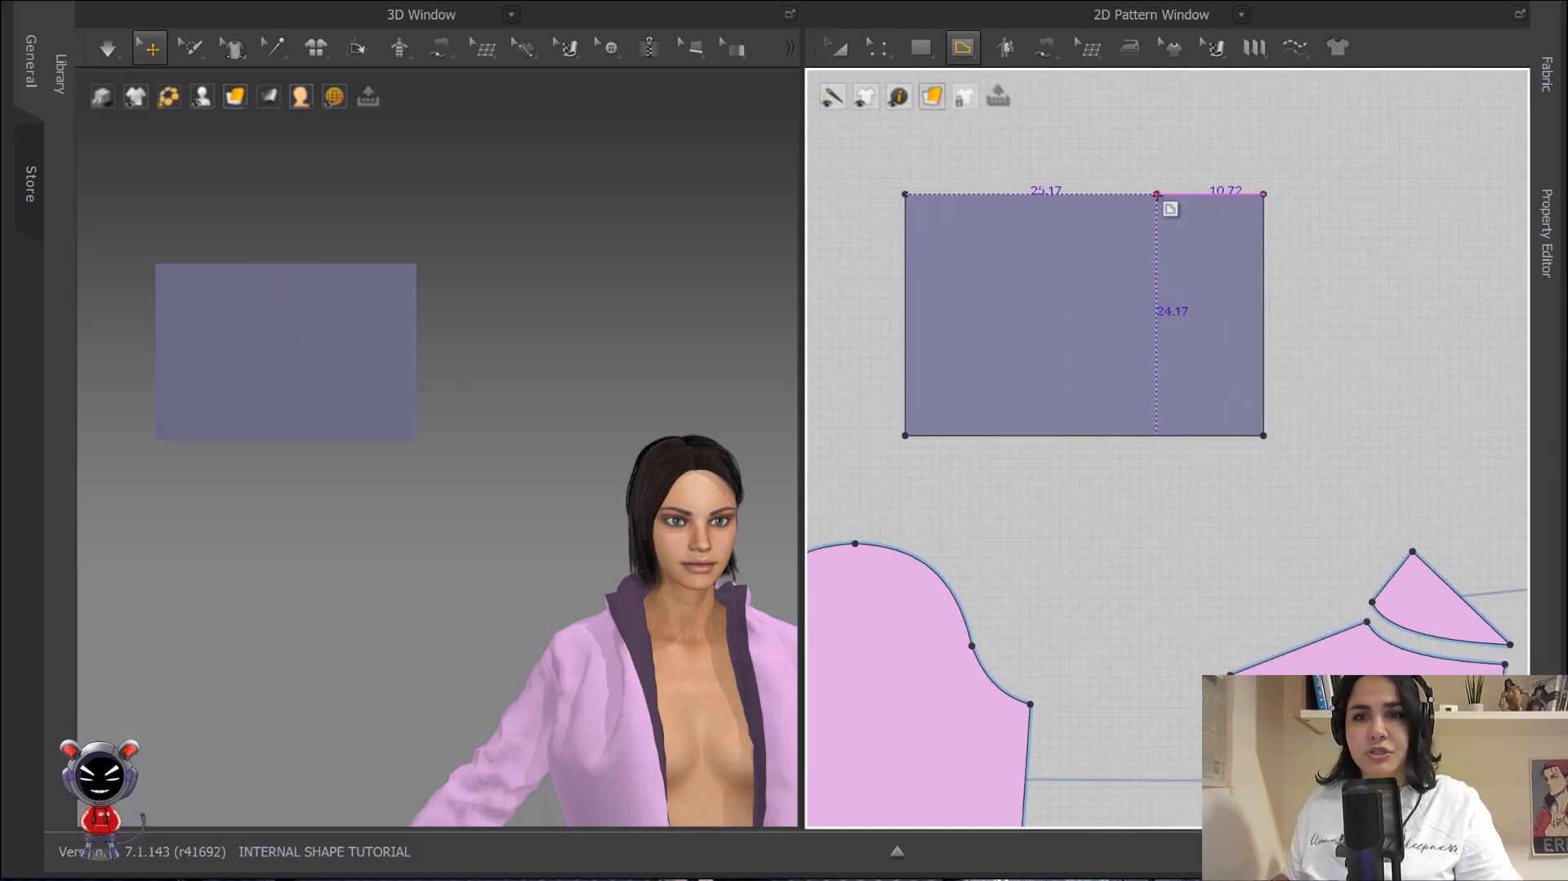
pyautogui.click(1157, 193)
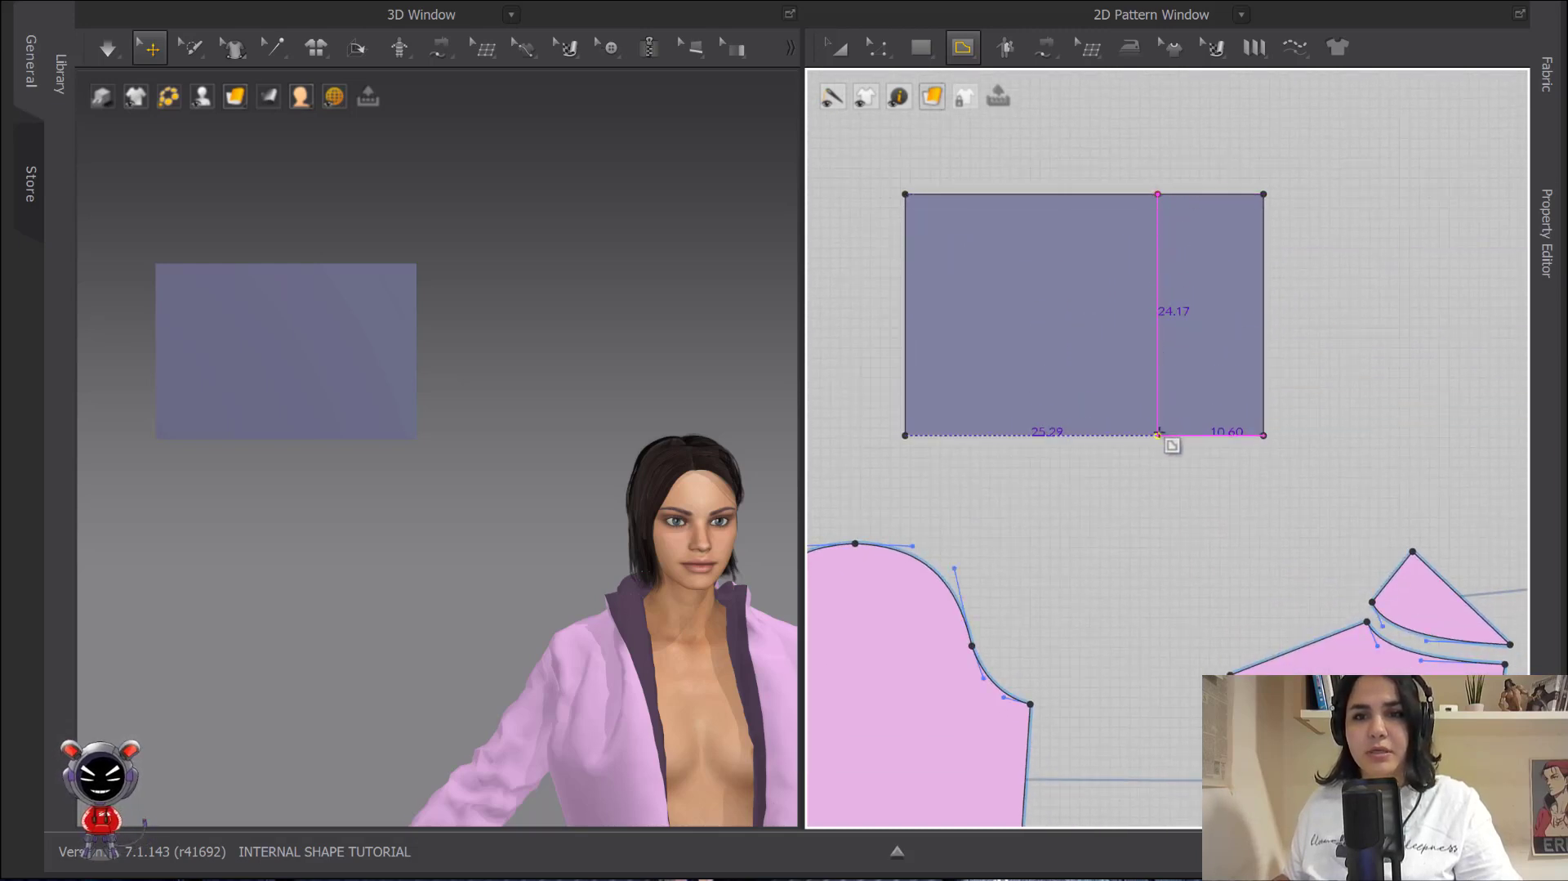
pyautogui.click(1158, 433)
# - Delete the rectangle pattern together with its internal line
pyautogui.click(839, 48)
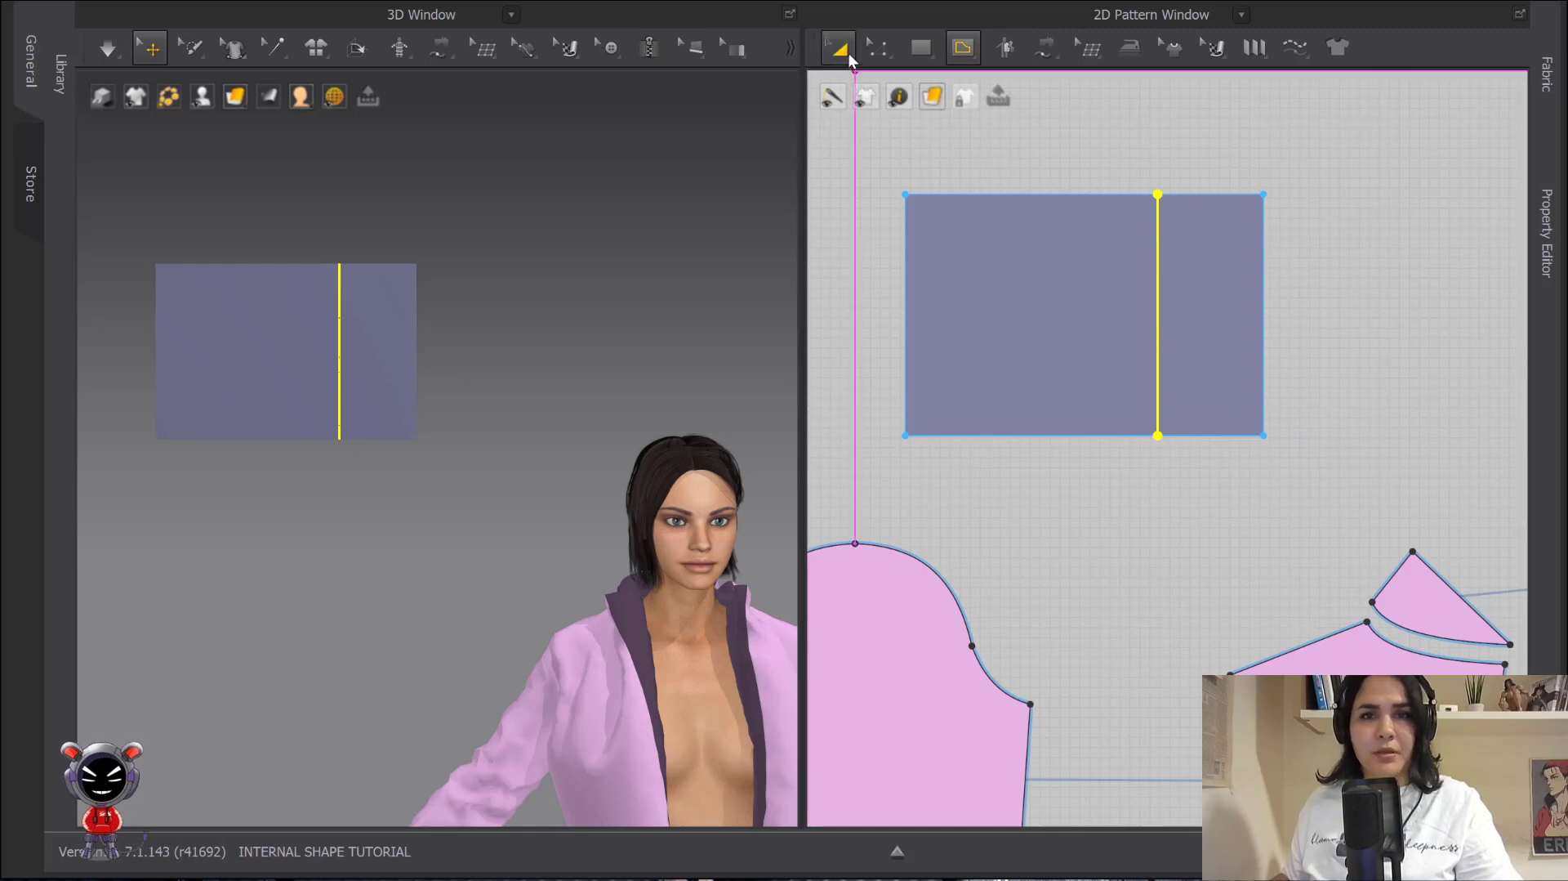
pyautogui.click(1159, 285)
pyautogui.press('Delete')
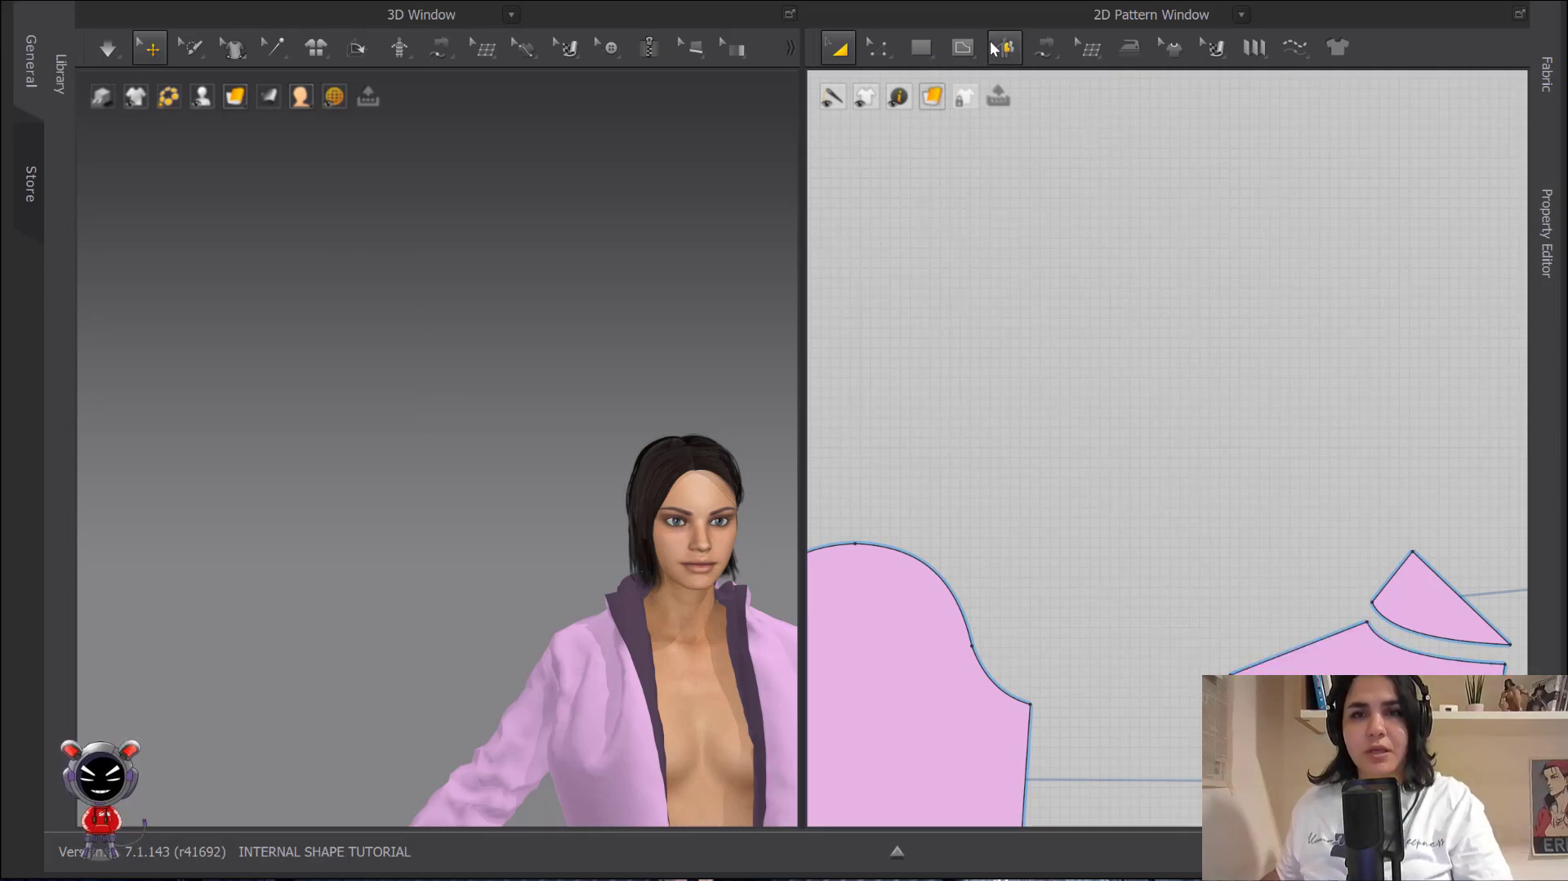
# - Begin an internal polygon on the upper part of the jacket's front bodice pattern with a horizontal first edge of exactly 10 cm
pyautogui.click(961, 49)
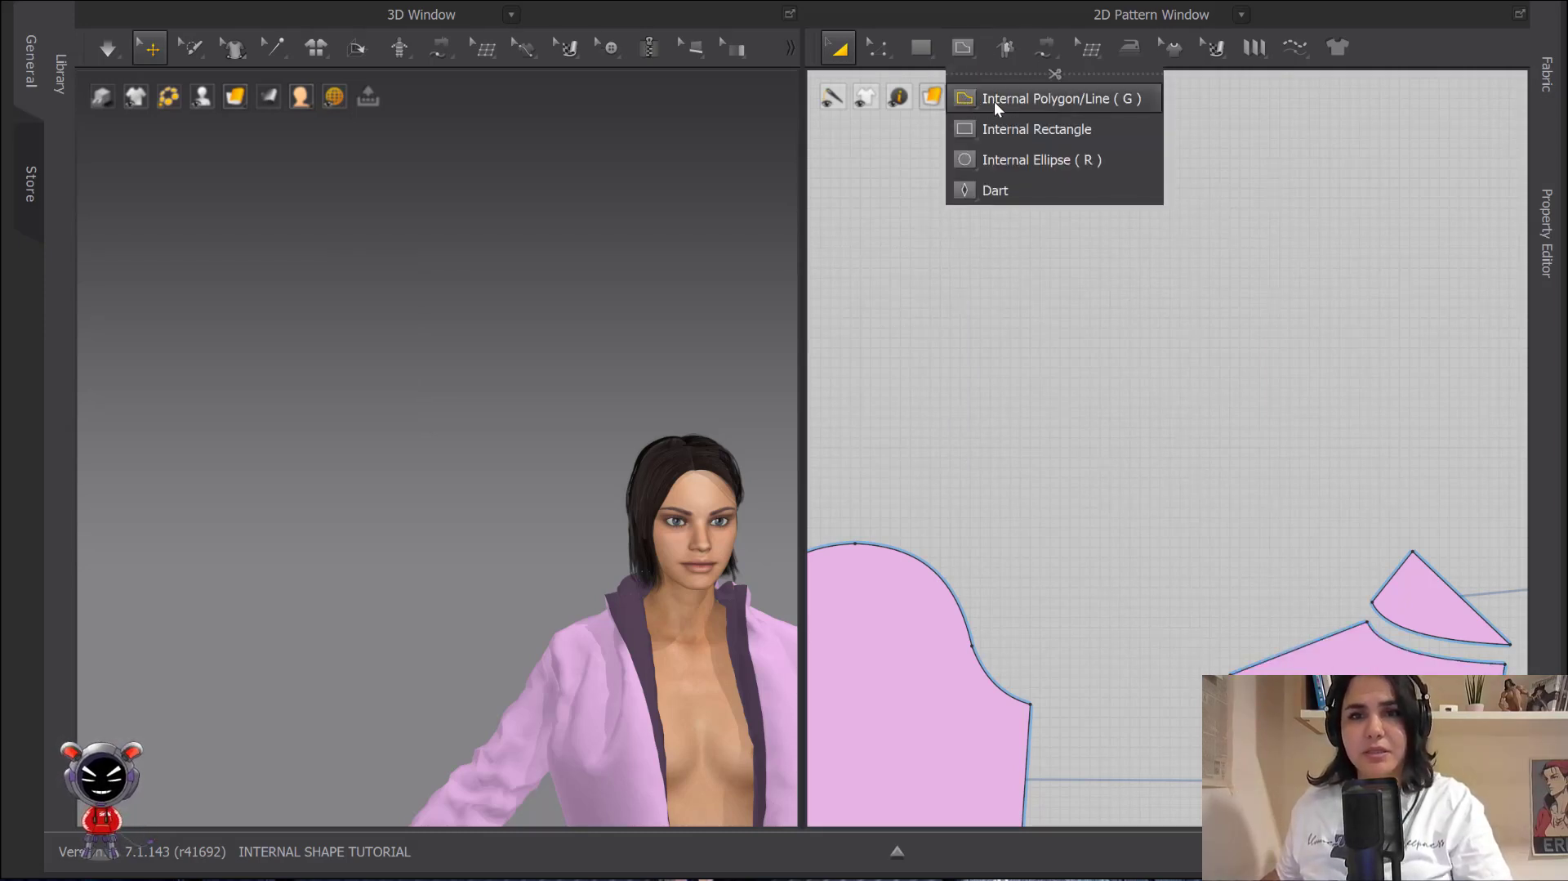
pyautogui.click(1082, 99)
pyautogui.scroll(-3, 1189, 415)
pyautogui.moveTo(1175, 492); pyautogui.dragTo(1241, 354, button='middle')
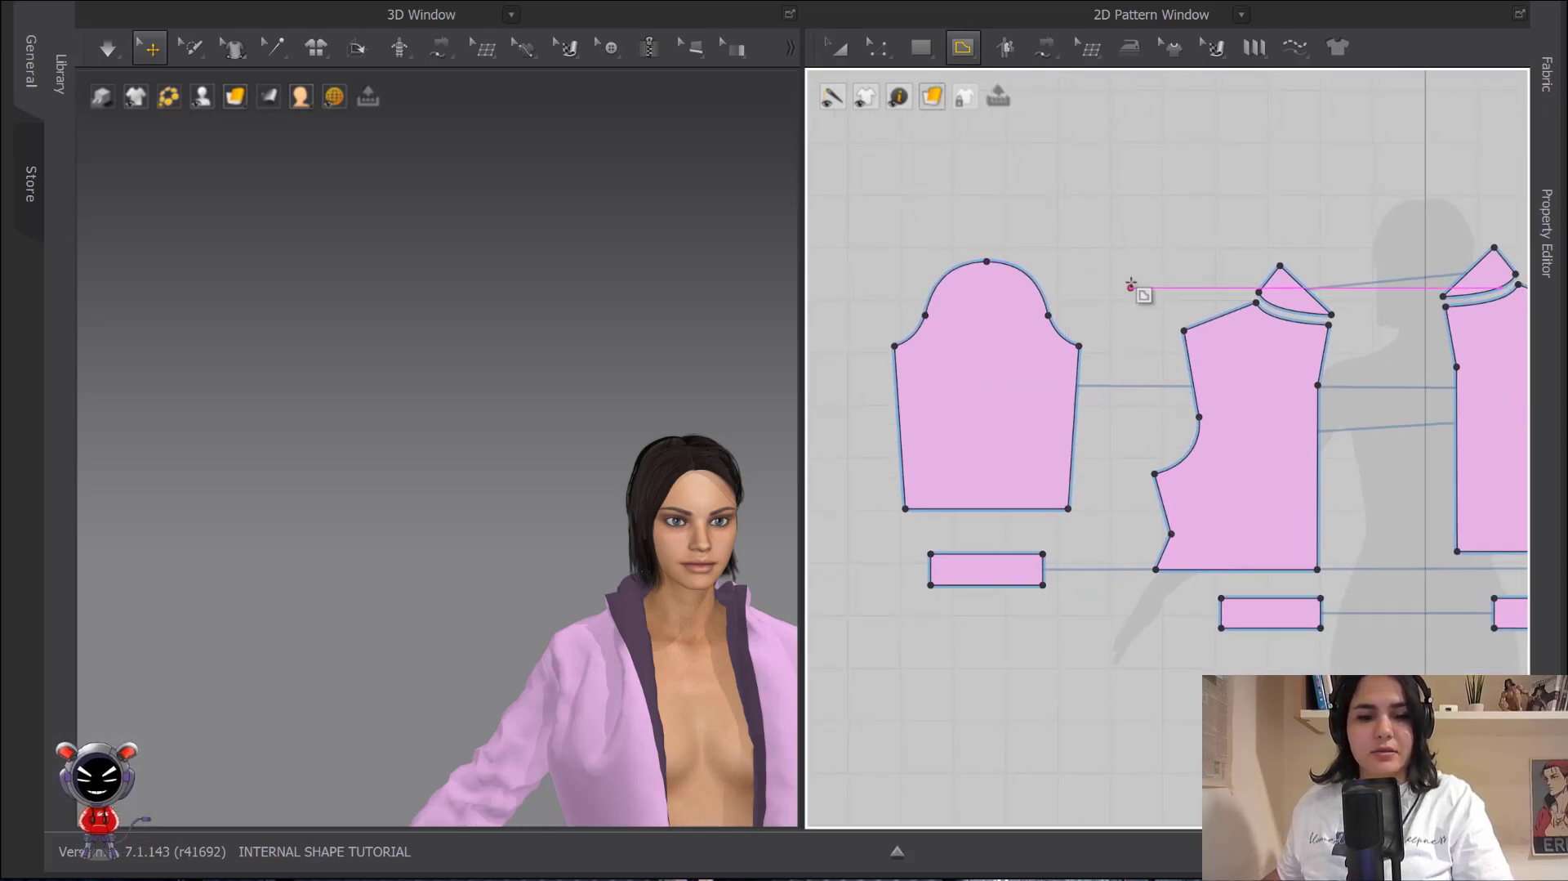
pyautogui.click(964, 49)
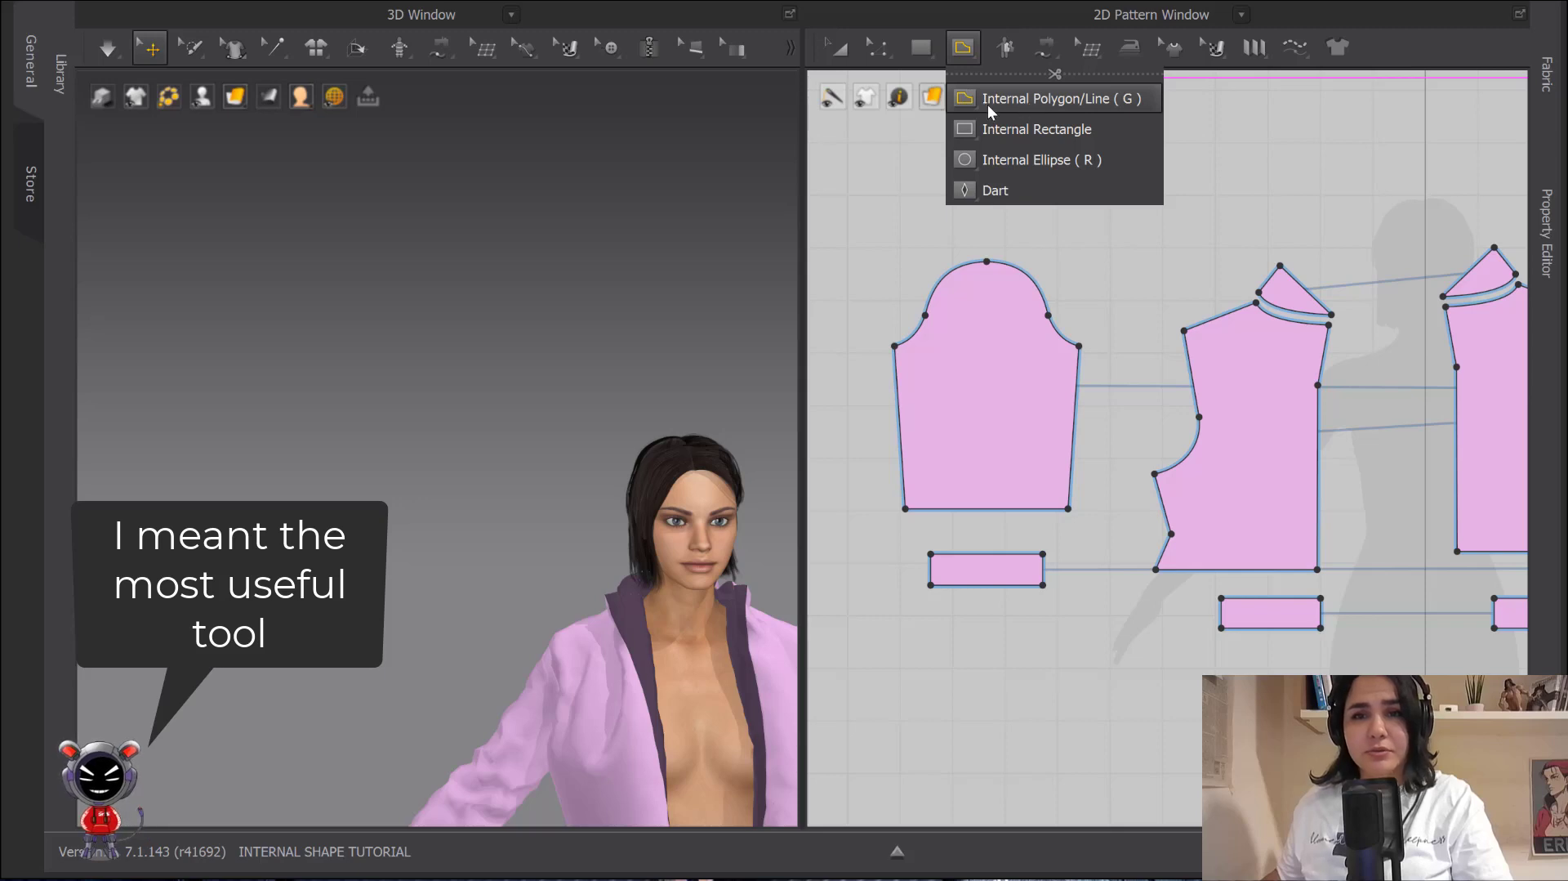
pyautogui.click(1114, 292)
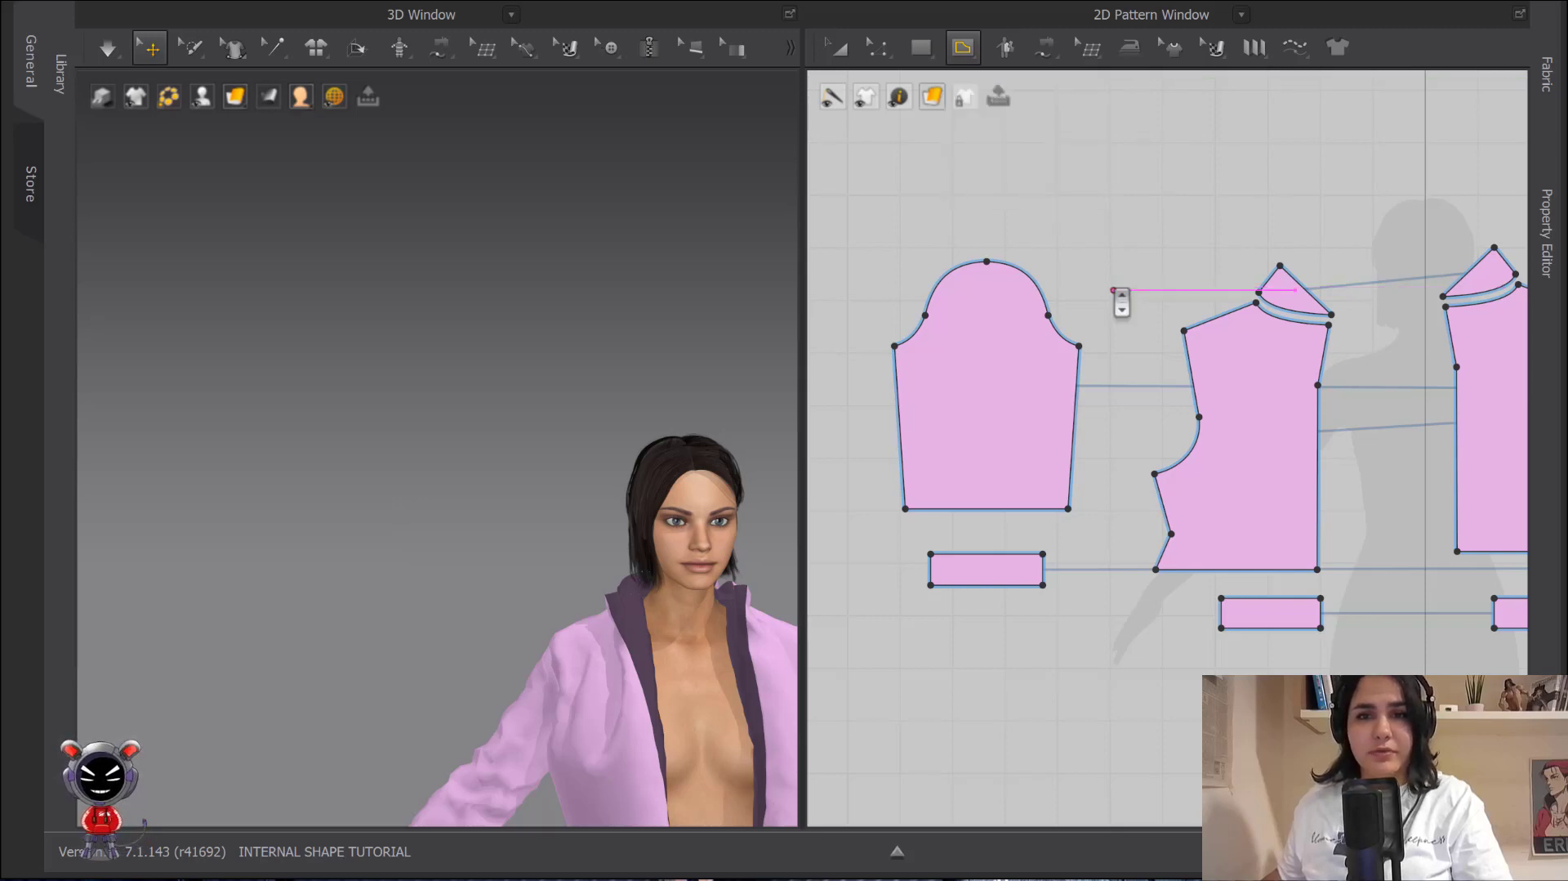
pyautogui.scroll(-2, 1168, 317)
pyautogui.moveTo(1168, 317); pyautogui.dragTo(1181, 151, button='middle')
pyautogui.scroll(3, 1070, 205)
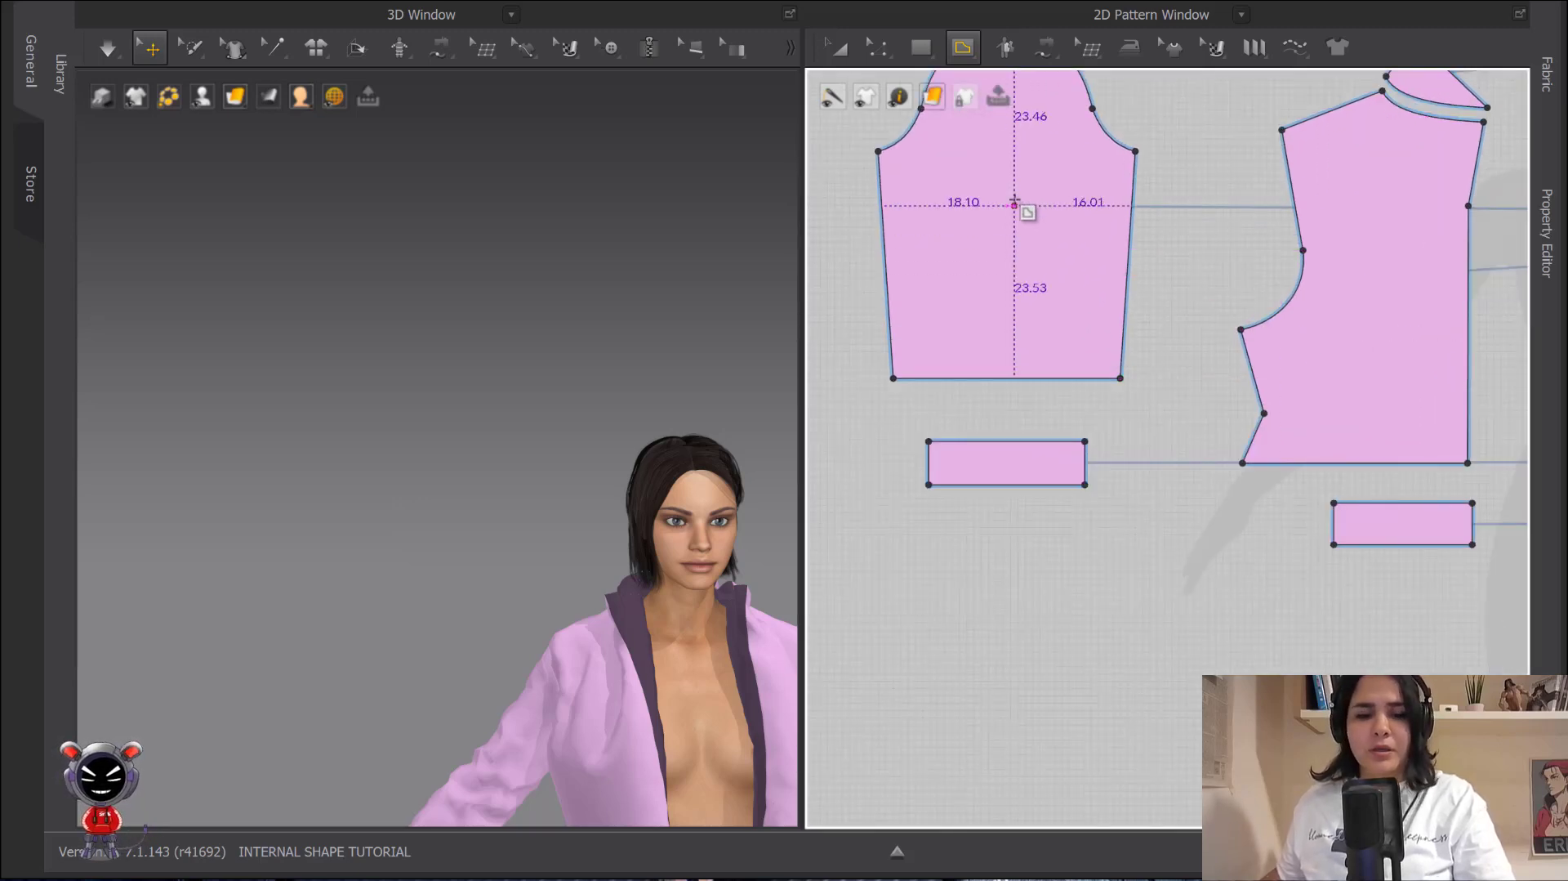
pyautogui.moveTo(1196, 277); pyautogui.dragTo(960, 365, button='middle')
pyautogui.moveTo(1214, 380); pyautogui.dragTo(1086, 360, button='middle')
pyautogui.scroll(3, 1061, 343)
pyautogui.moveTo(952, 249); pyautogui.dragTo(1054, 357, button='middle')
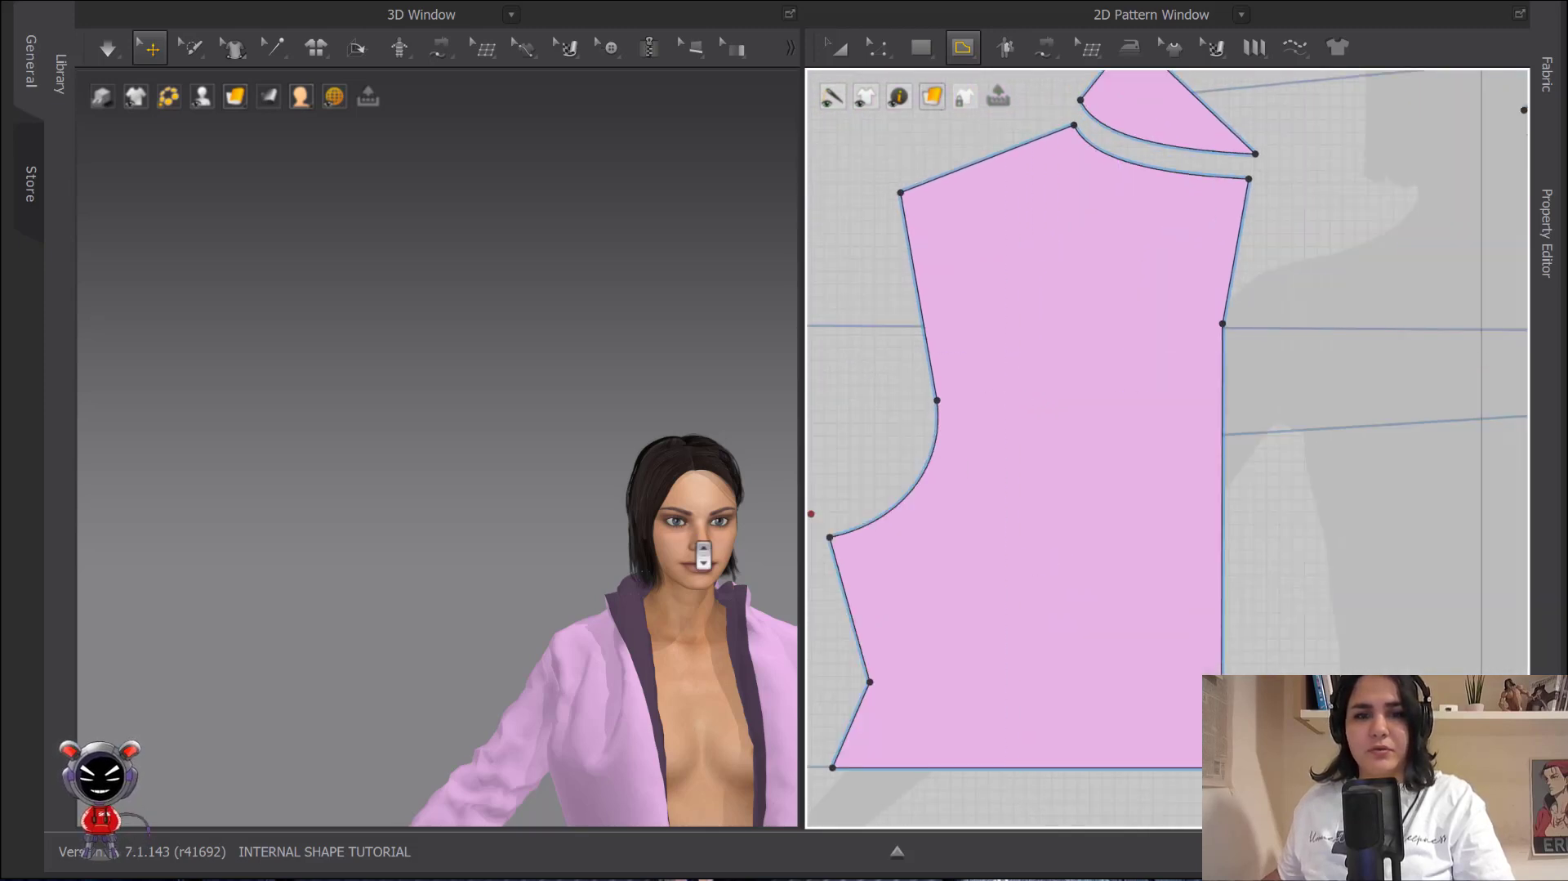
pyautogui.scroll(-3, 700, 558)
pyautogui.moveTo(707, 531); pyautogui.dragTo(585, 176, button='middle')
pyautogui.scroll(-2, 609, 263)
pyautogui.scroll(5, 596, 299)
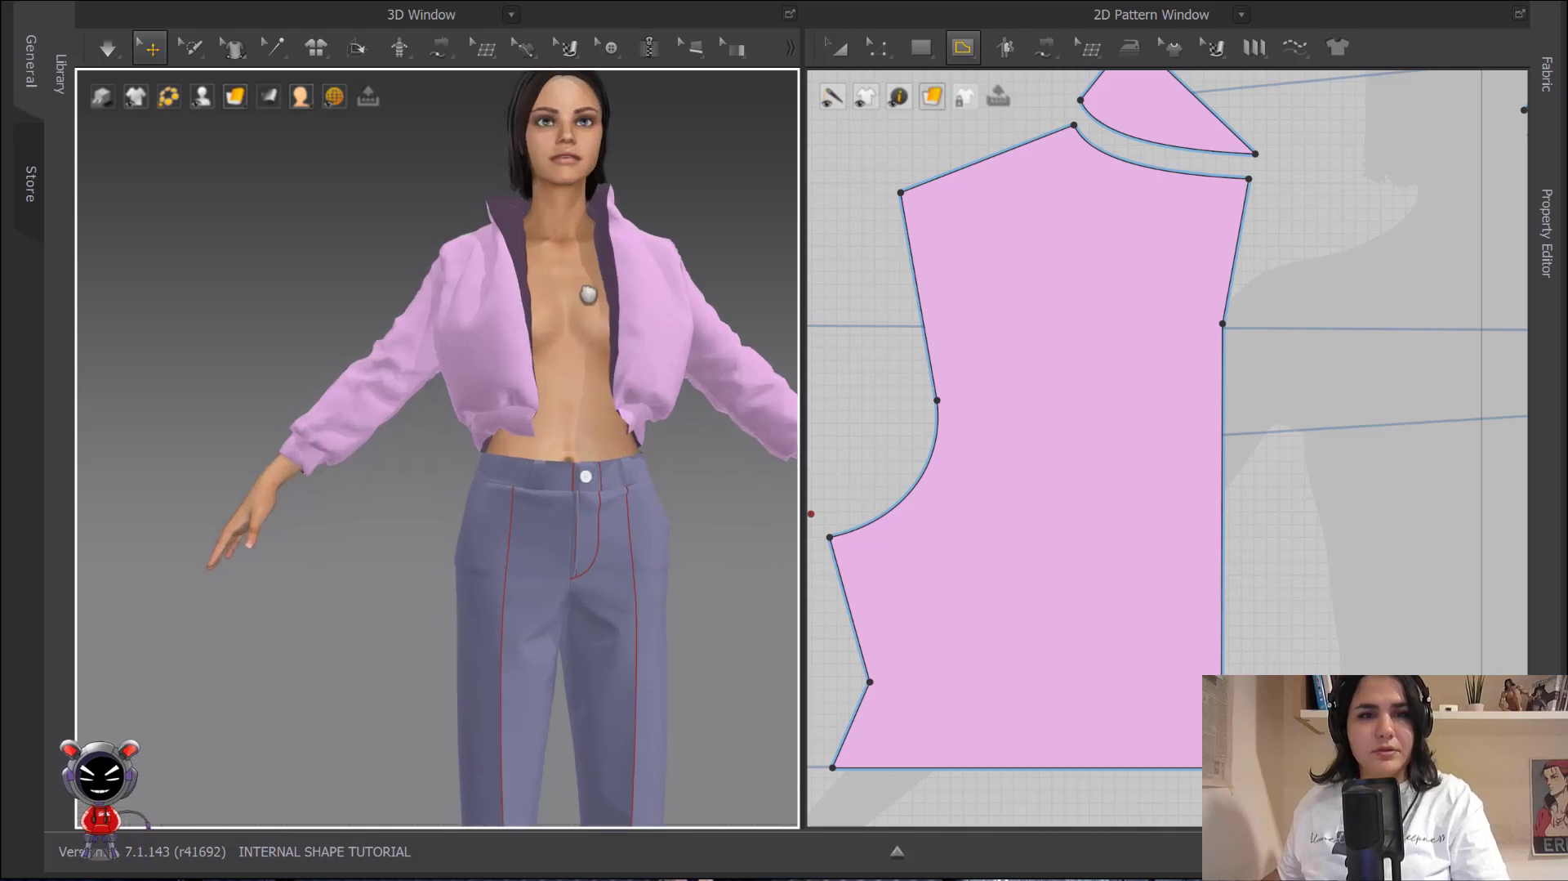
pyautogui.moveTo(517, 263); pyautogui.dragTo(500, 364, button='middle')
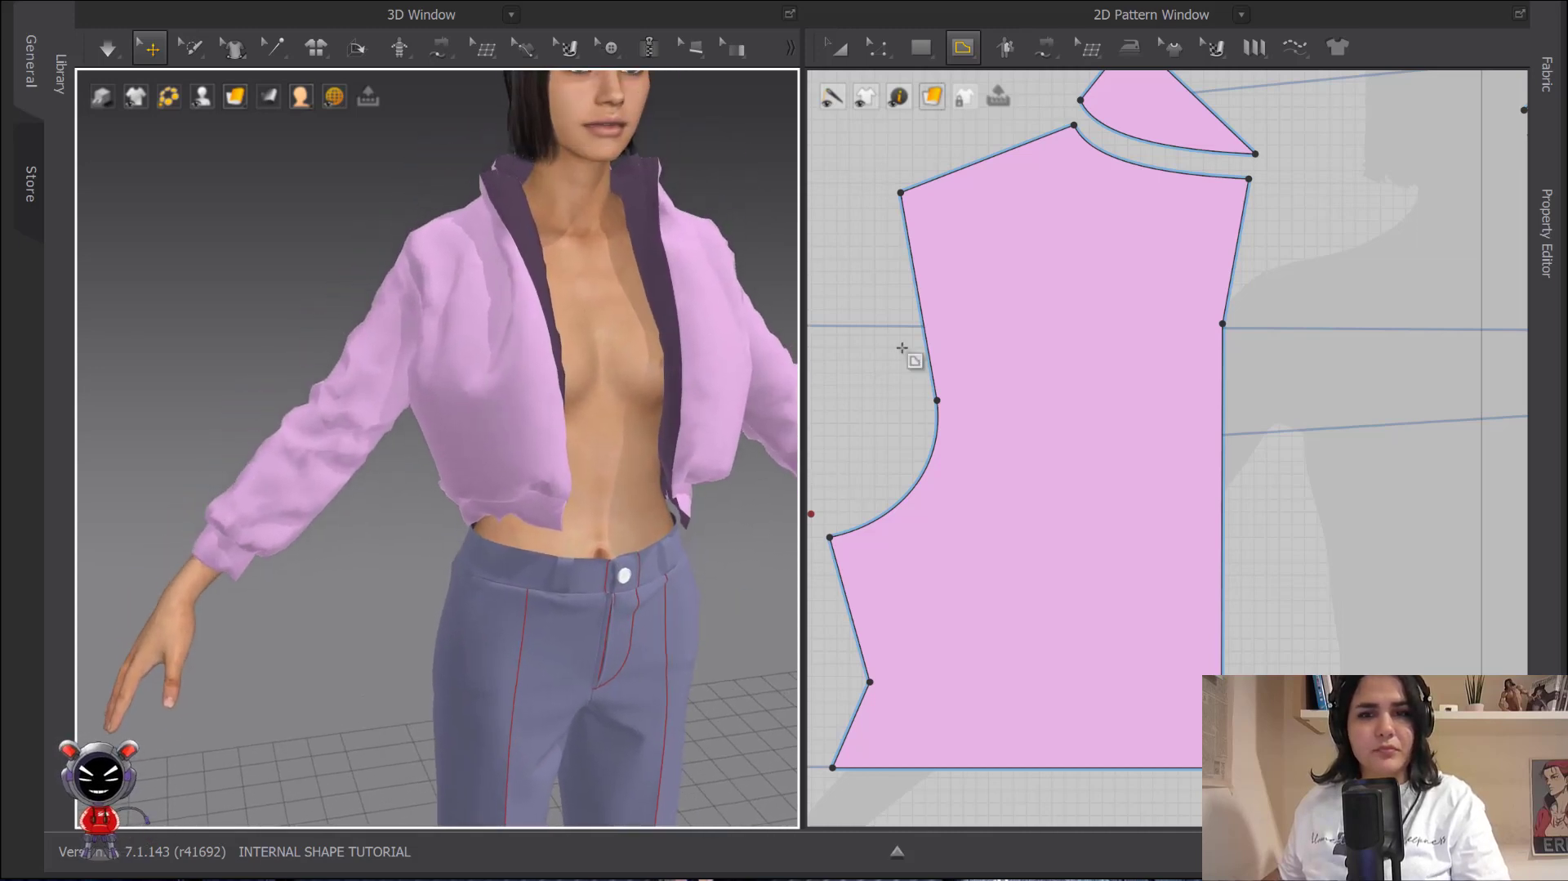
pyautogui.click(990, 333)
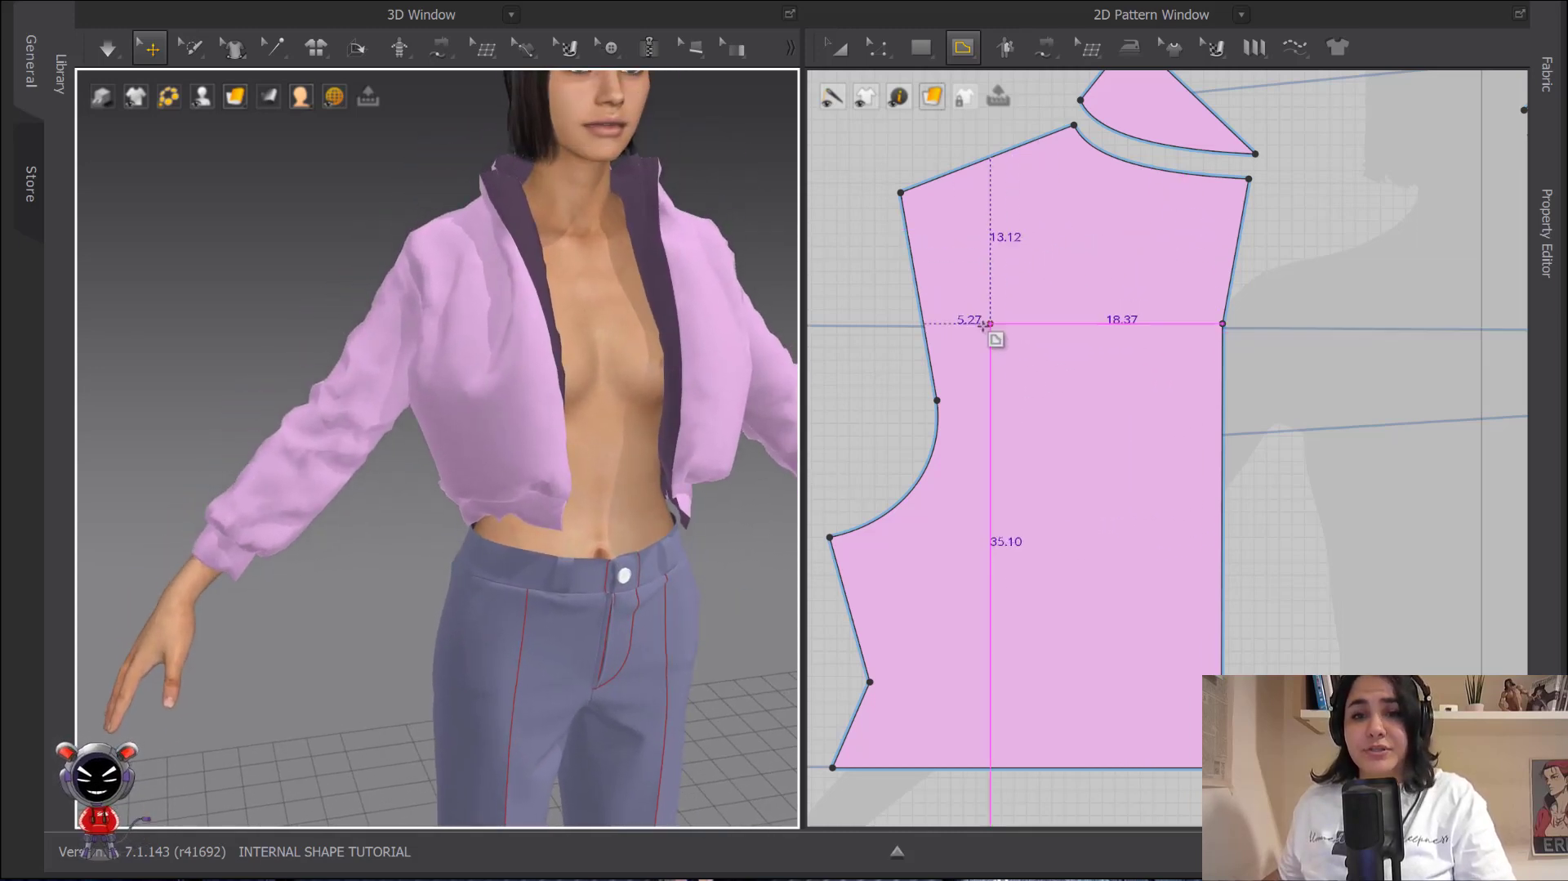
pyautogui.click(978, 302)
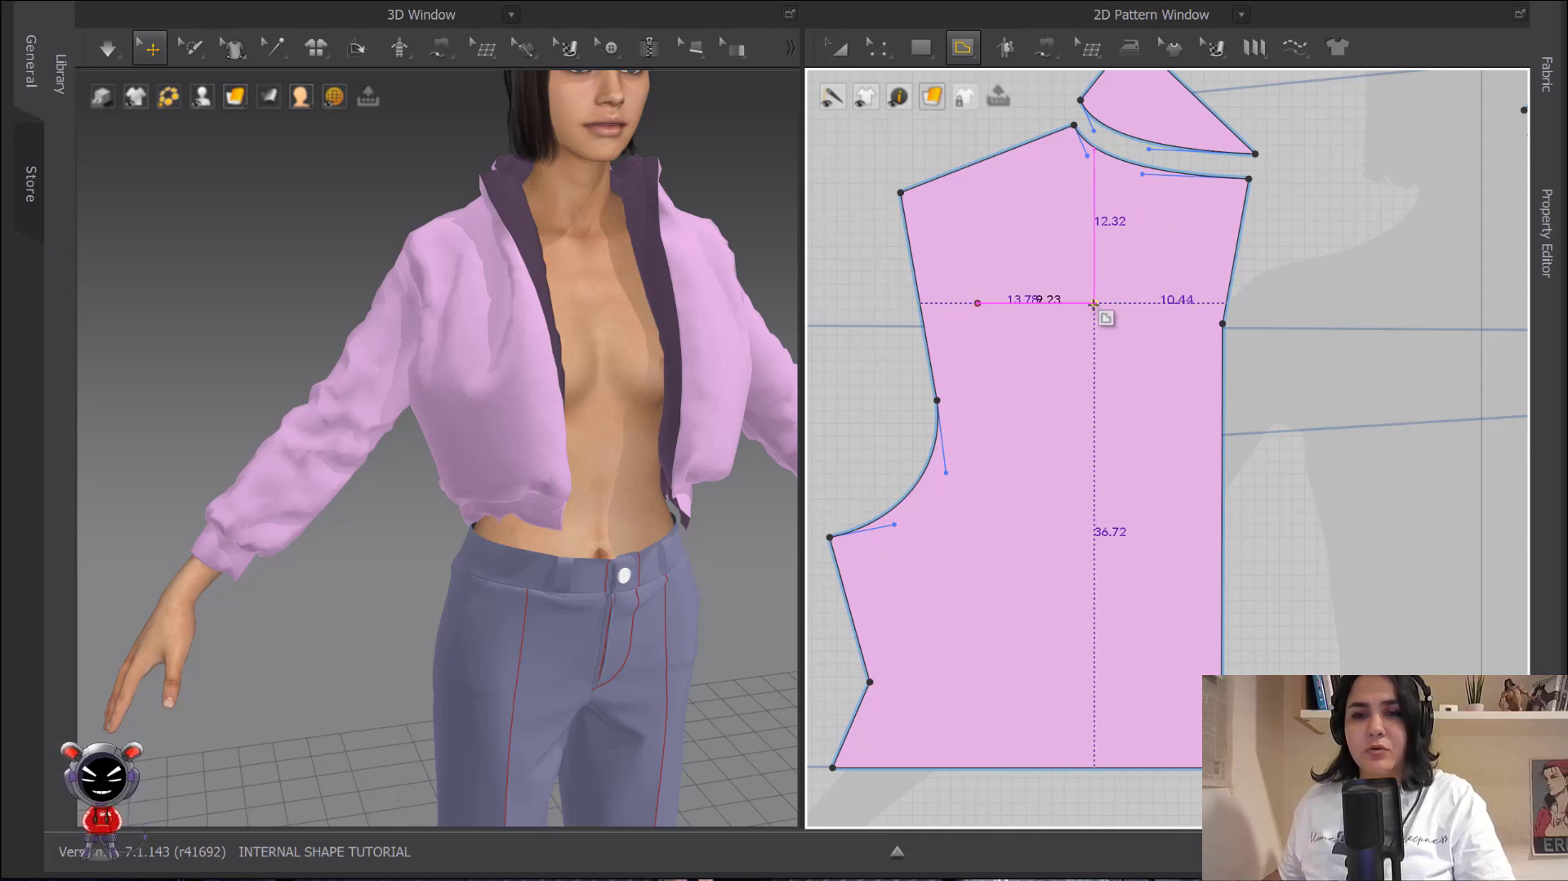
pyautogui.rightClick(1151, 304)
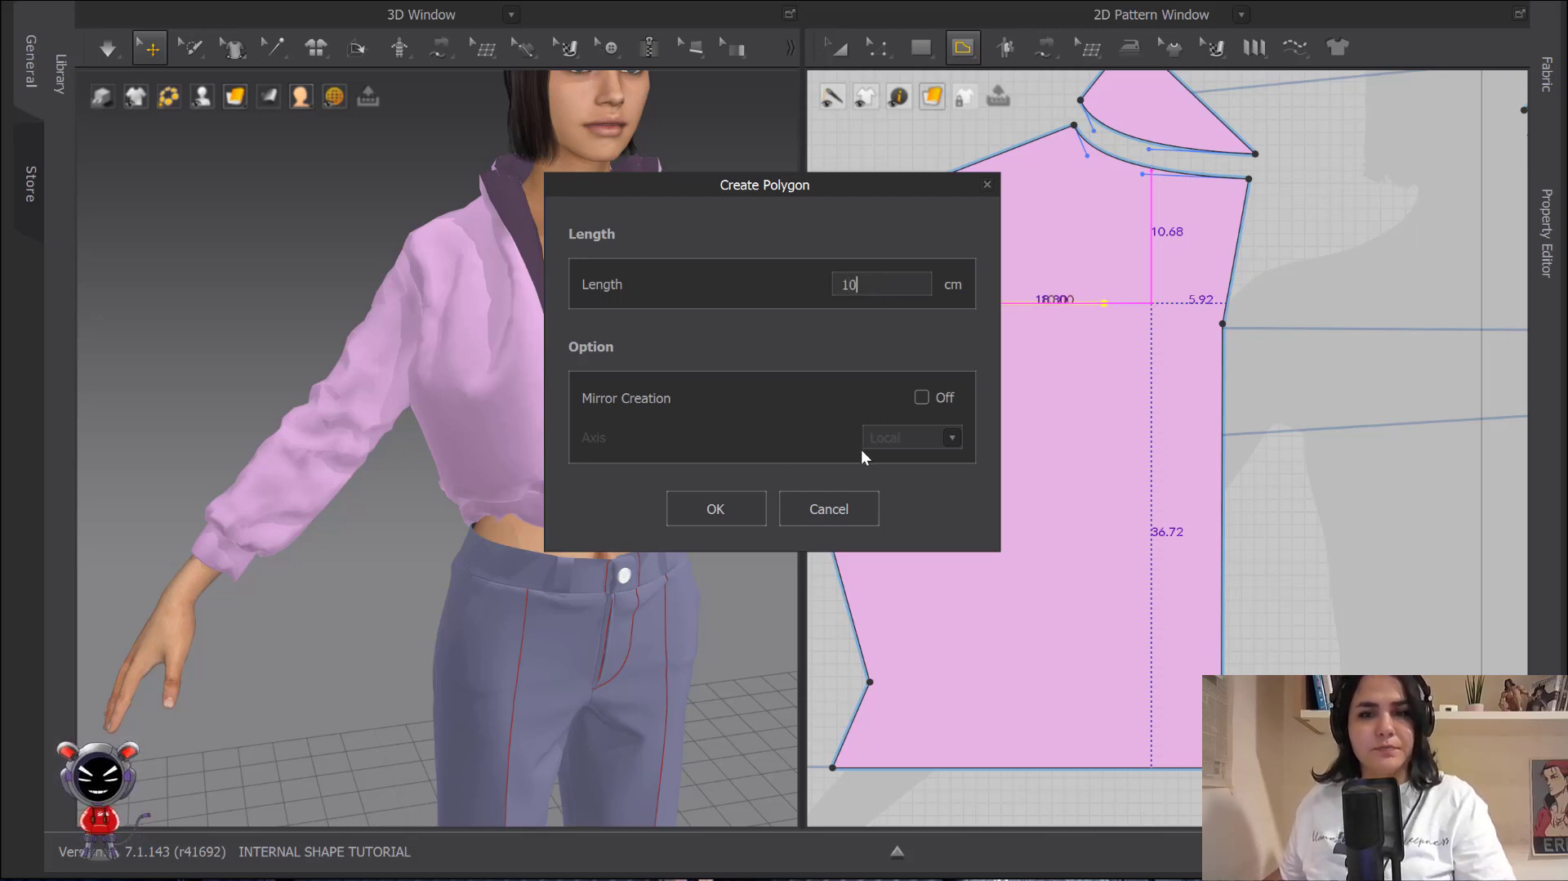
pyautogui.click(716, 508)
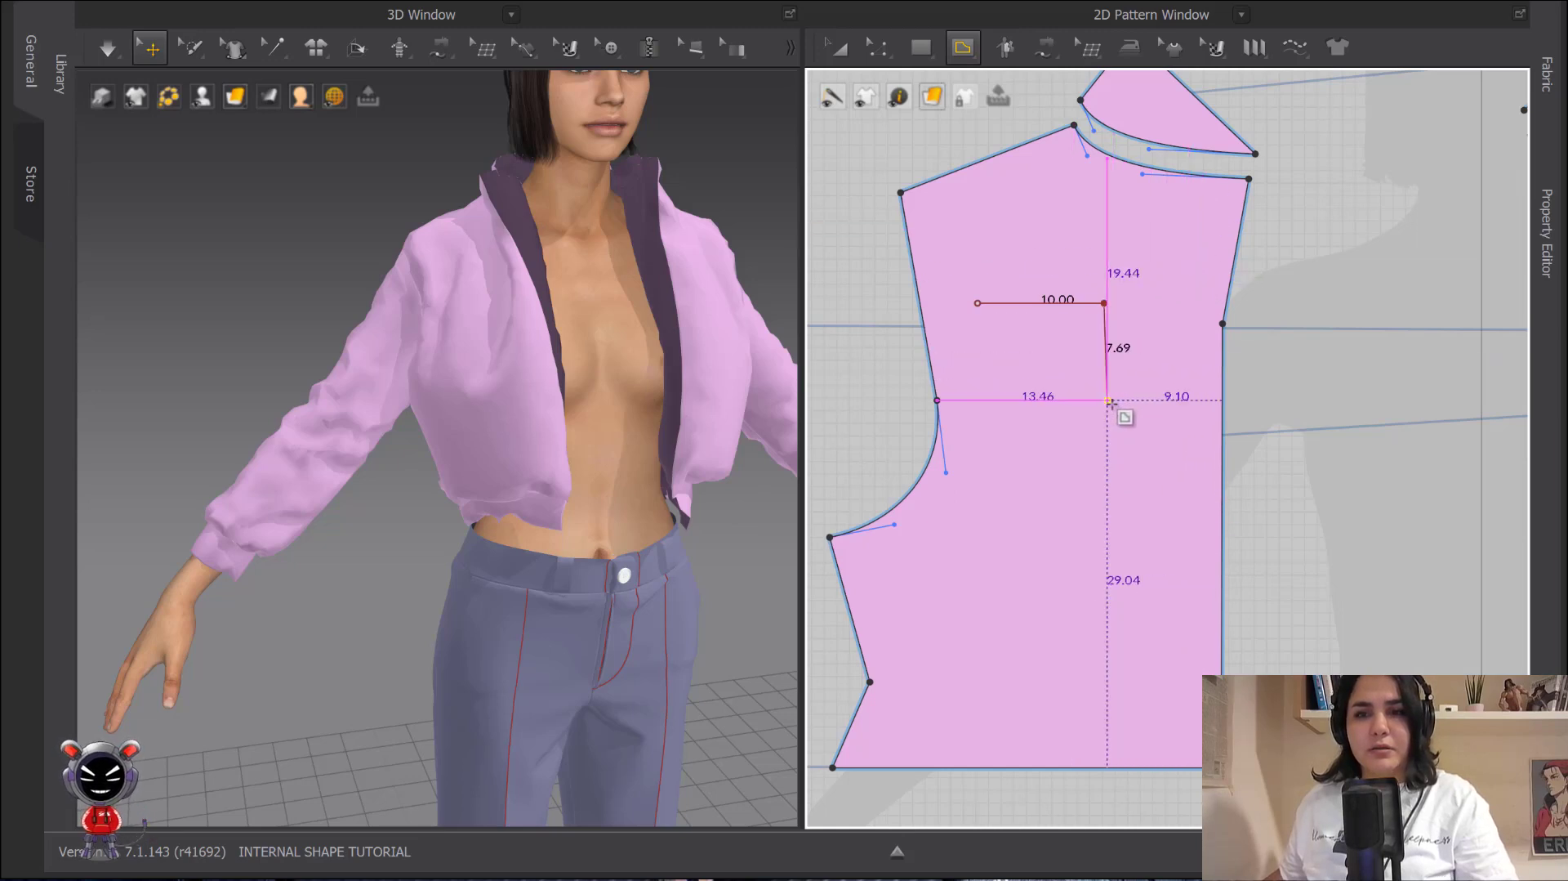
# - Close the internal polygon as an irregular eight-corner shape on the front bodice, with a right edge about 13.2 cm long, and undo it
pyautogui.click(1104, 469)
pyautogui.click(1021, 520)
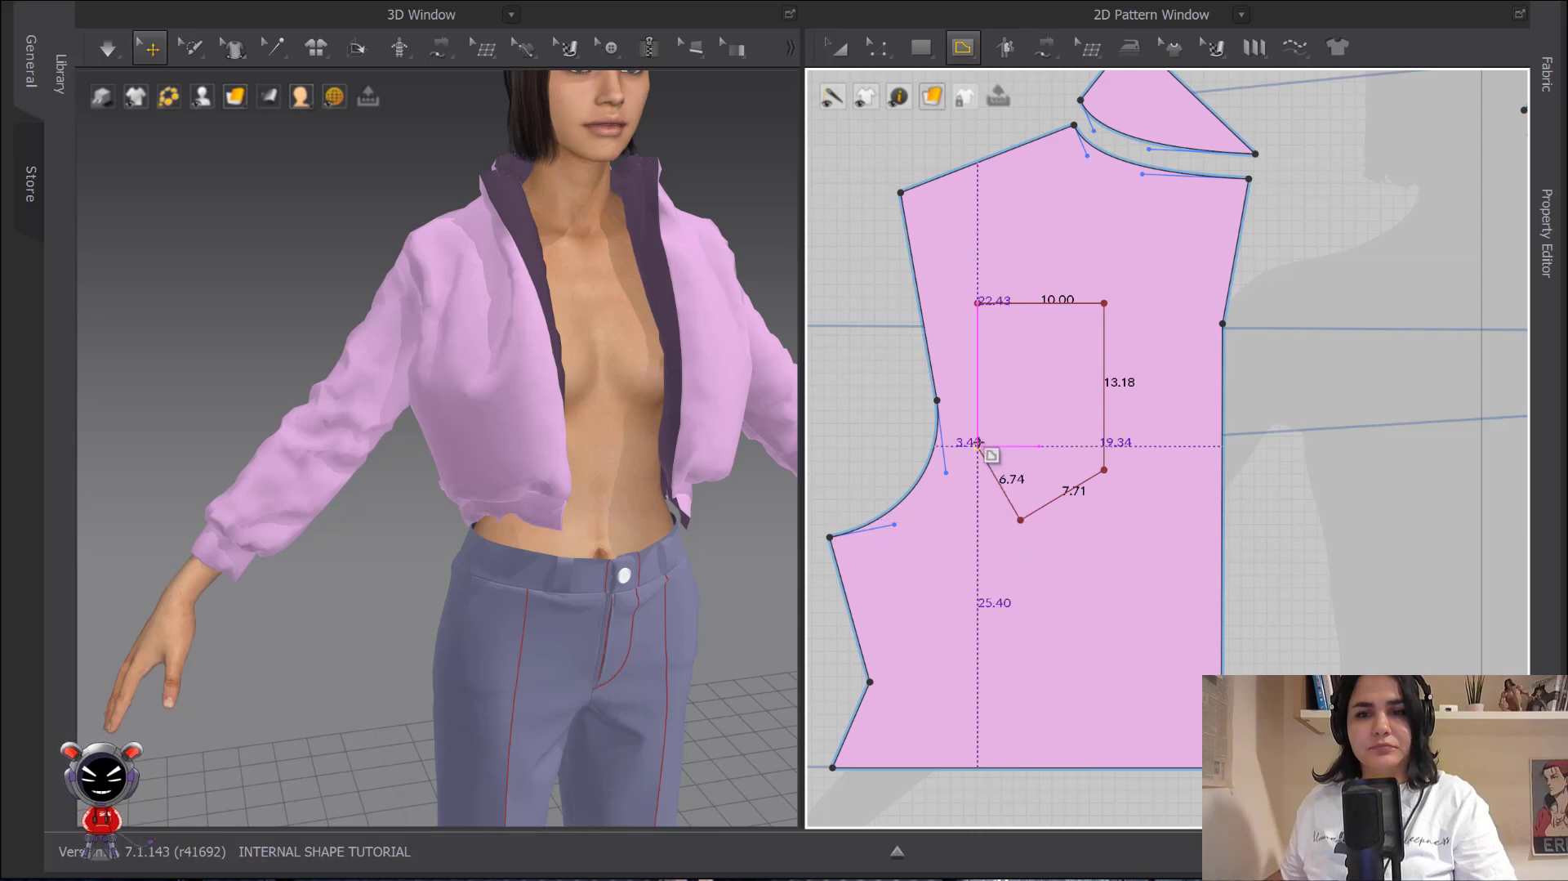
pyautogui.click(977, 447)
pyautogui.click(1074, 426)
pyautogui.click(1075, 370)
pyautogui.click(958, 356)
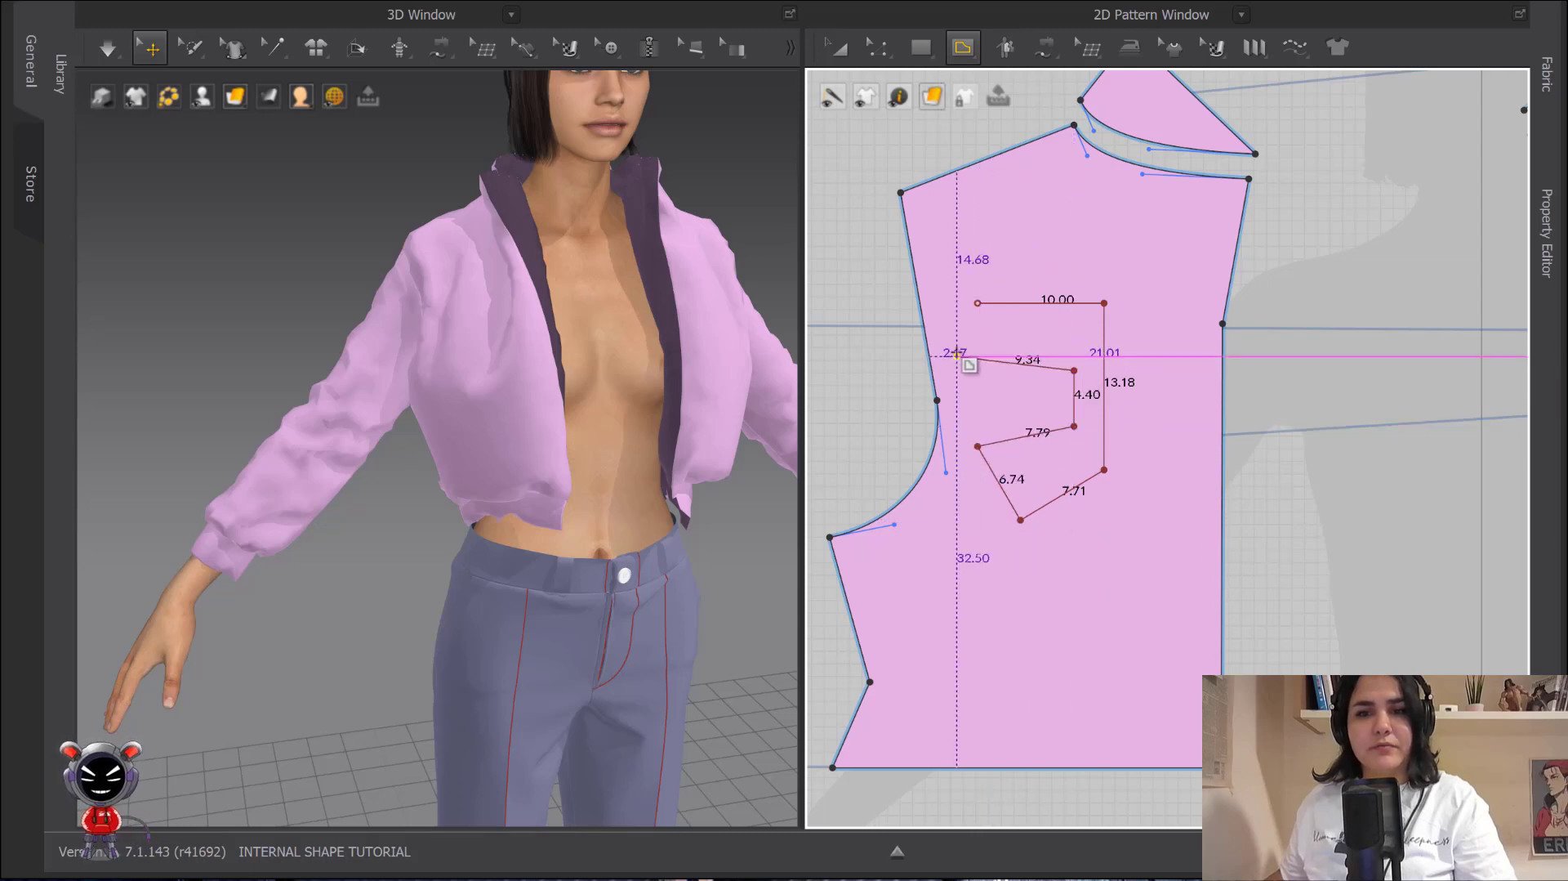
pyautogui.click(978, 303)
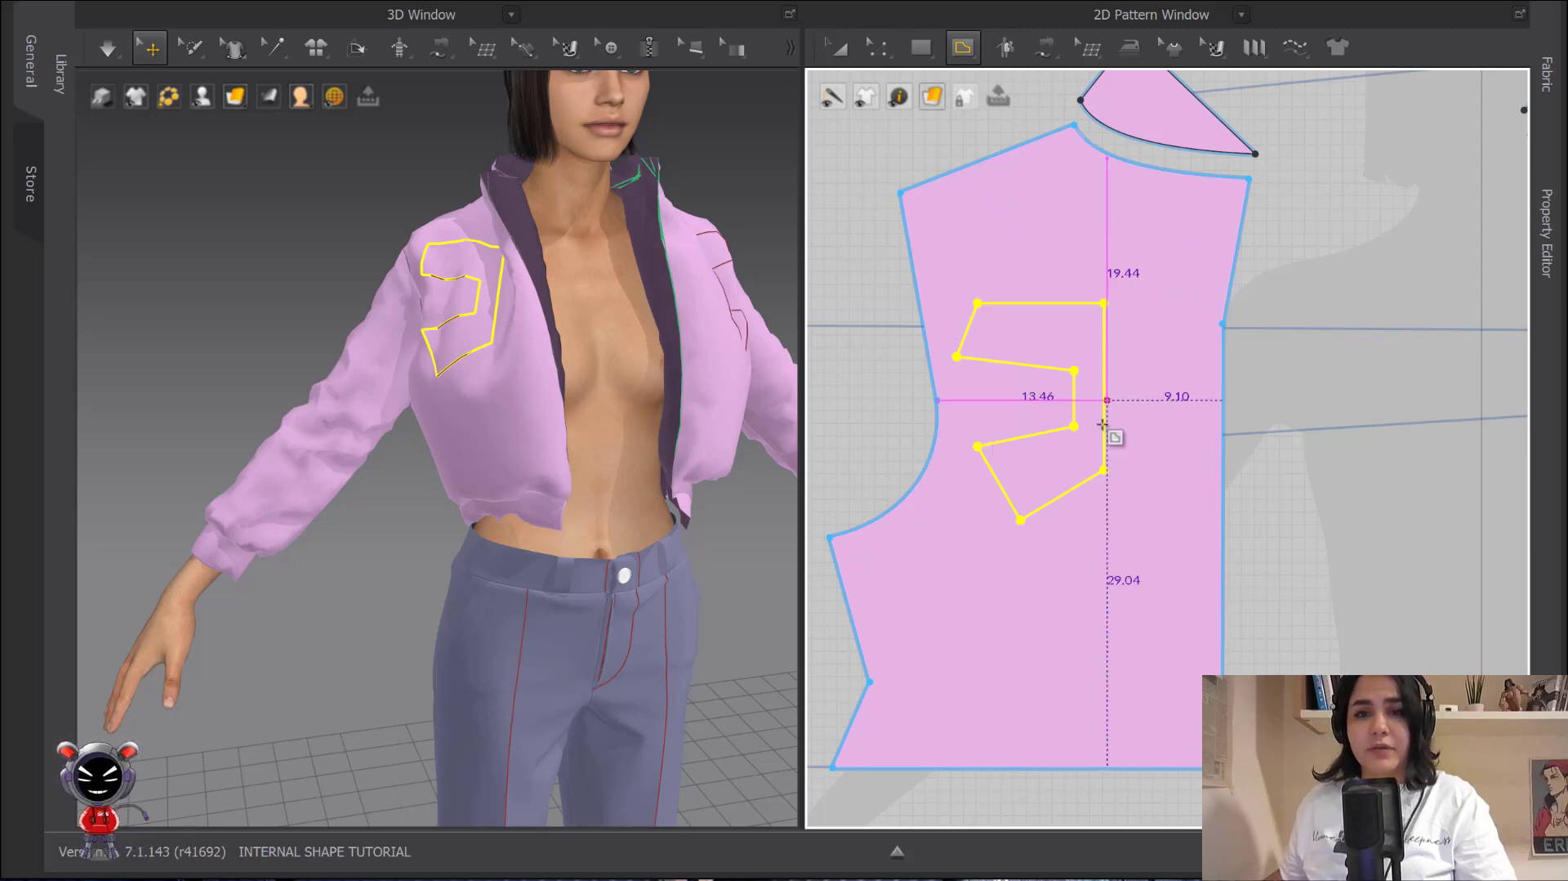
pyautogui.hotkey('ctrl', 'z')
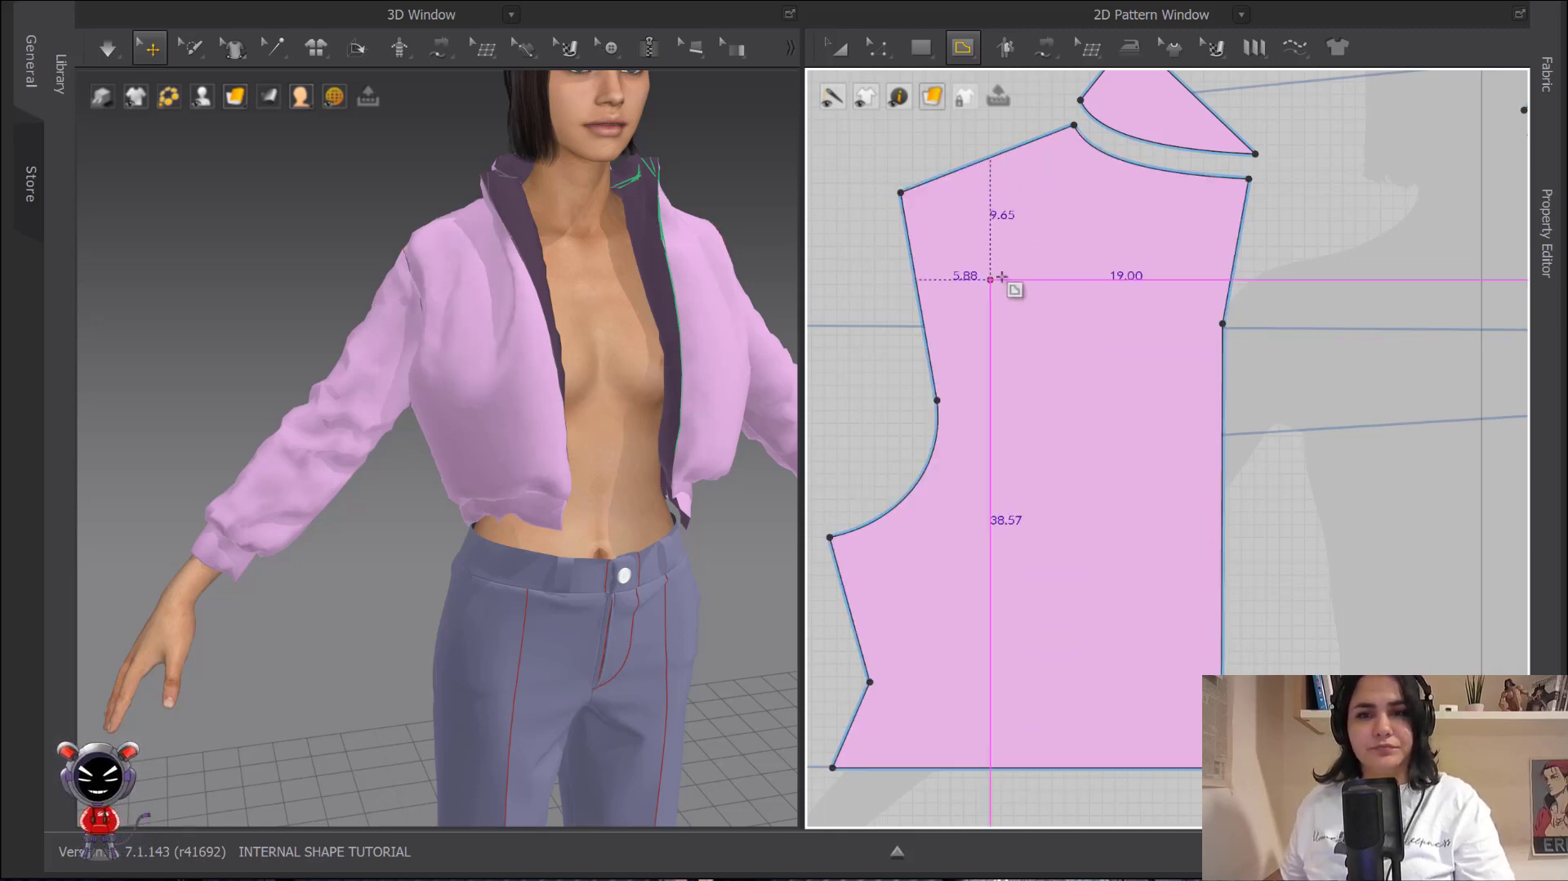
# - Draw a closed irregular six-corner internal polygon on the upper front bodice, with first edges about 10.9 and 12.5 cm long
pyautogui.click(1018, 279)
pyautogui.click(1152, 313)
pyautogui.click(1114, 467)
pyautogui.click(1000, 446)
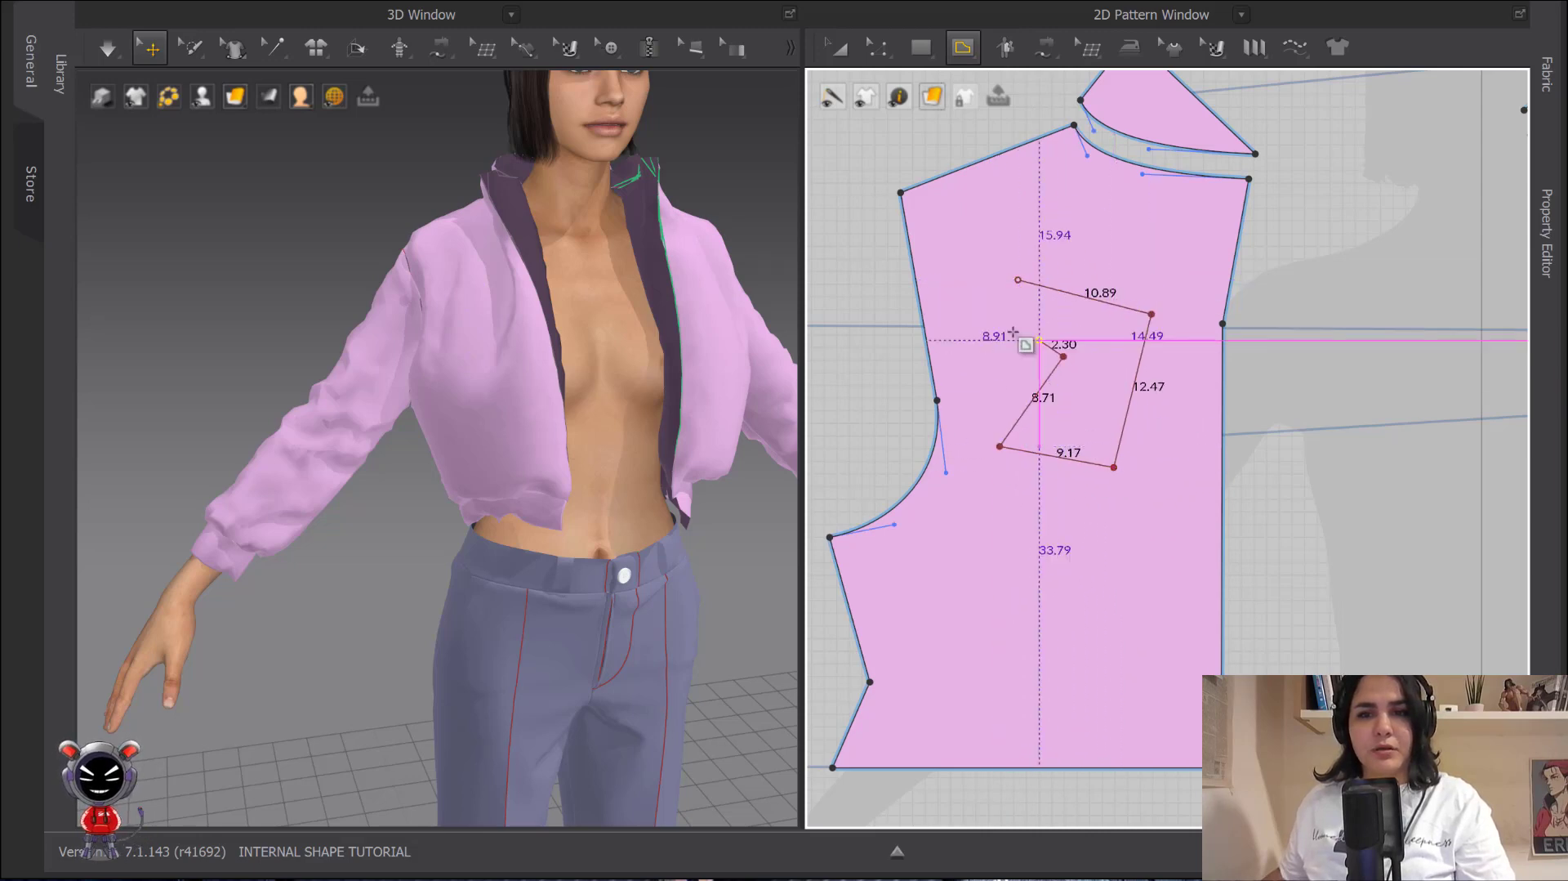
pyautogui.click(1064, 356)
pyautogui.click(973, 313)
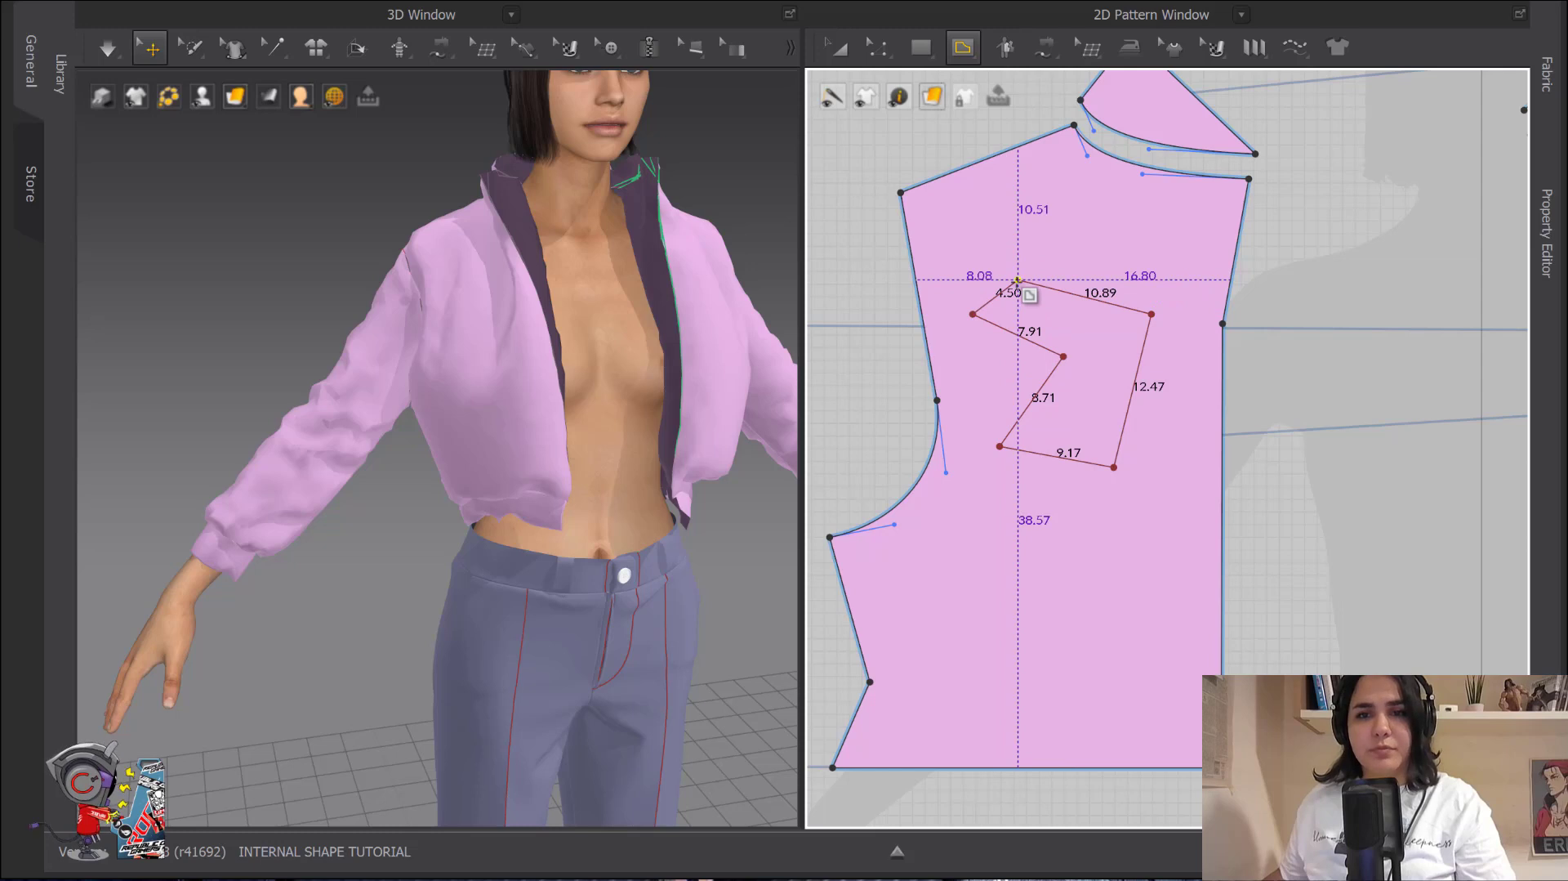
pyautogui.click(1018, 280)
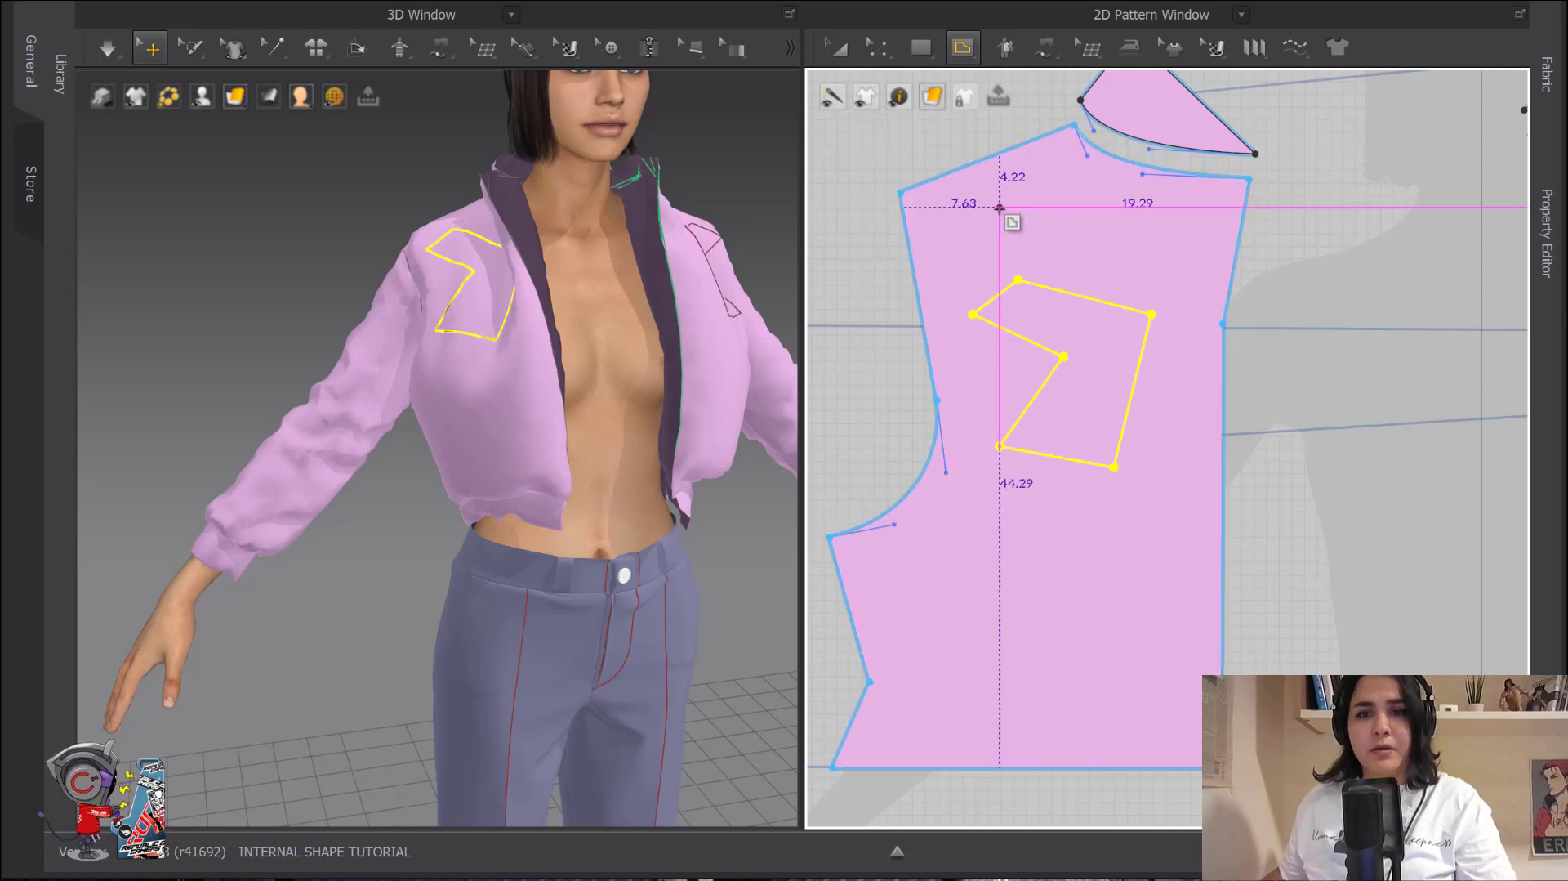
# - Draw an open two-segment internal line with a horizontal first segment about 14.5 cm long on the upper front bodice and undo it
pyautogui.click(1183, 207)
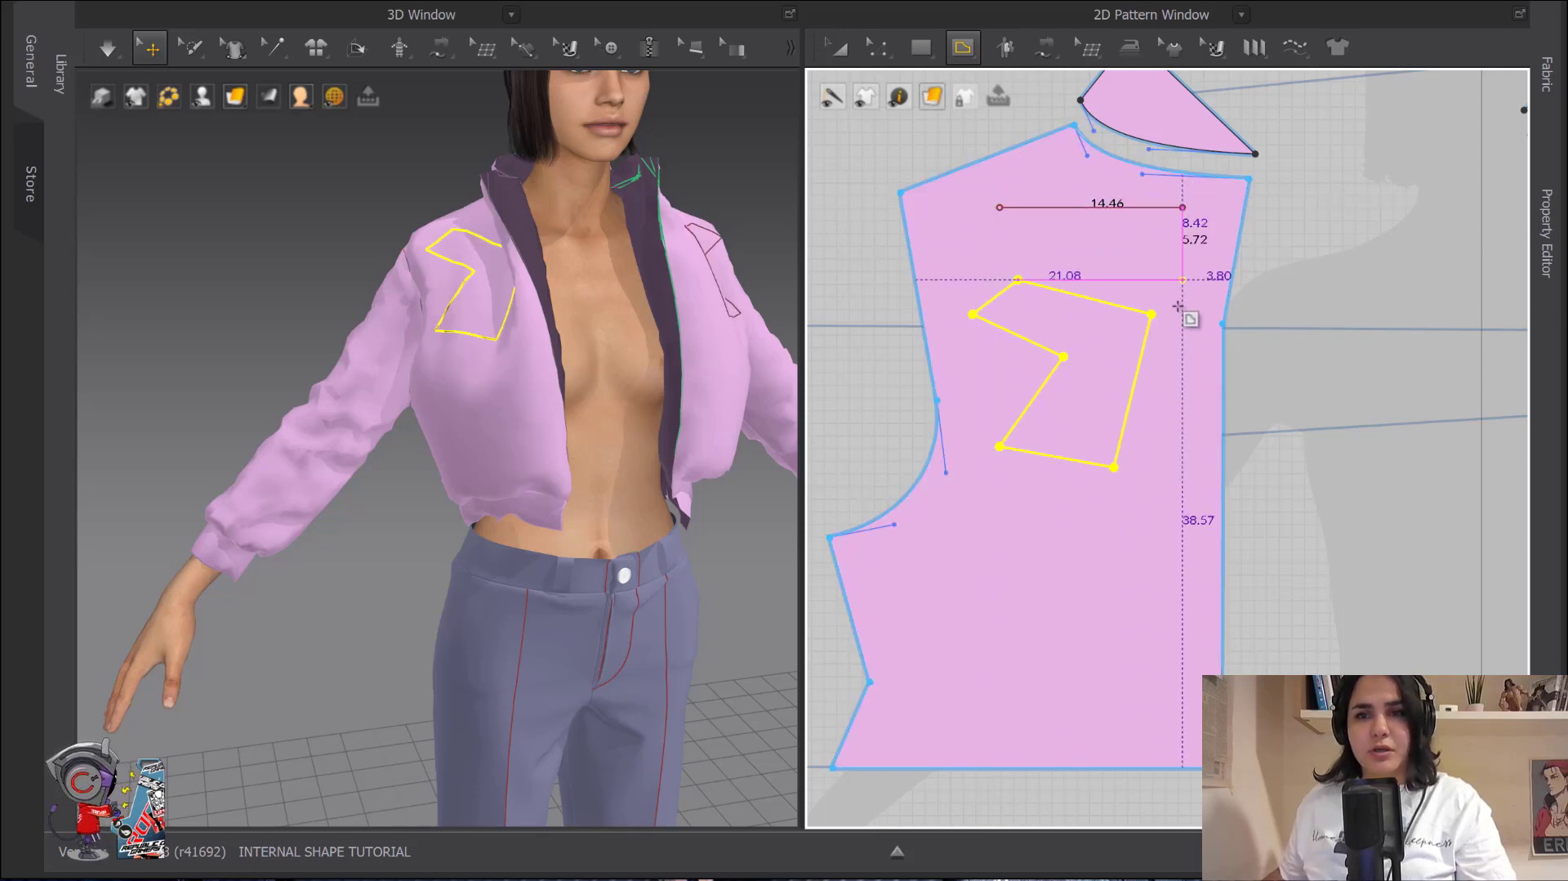
pyautogui.doubleClick(1182, 374)
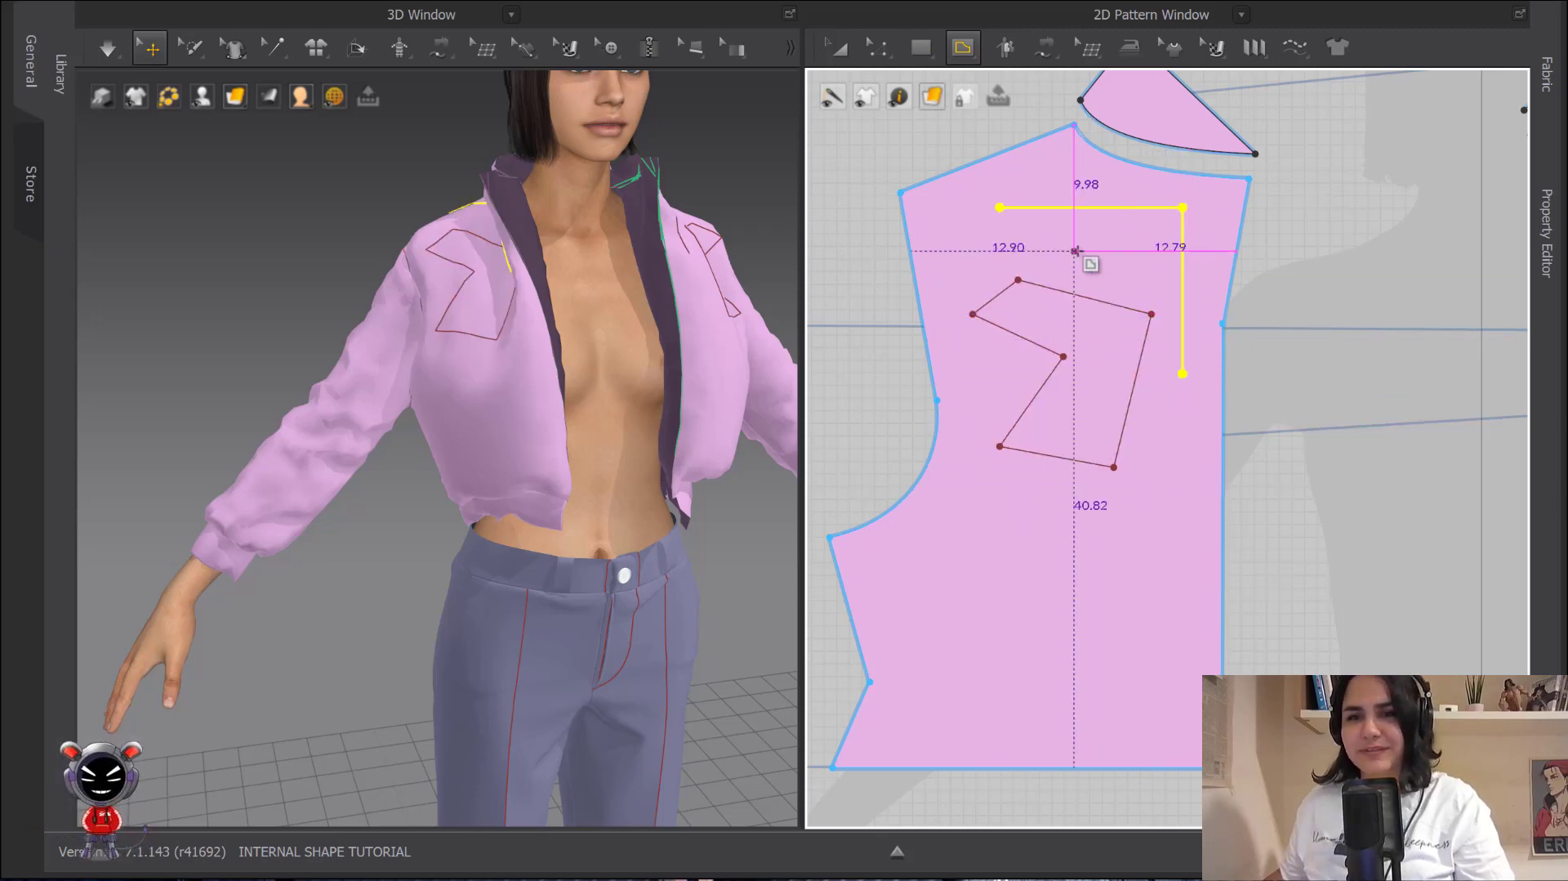
pyautogui.hotkey('ctrl', 'z')
# - Draw an open two-segment internal line on the upper front bodice, with a slightly sloping first segment about 15 cm long and a vertical second one
pyautogui.click(998, 214)
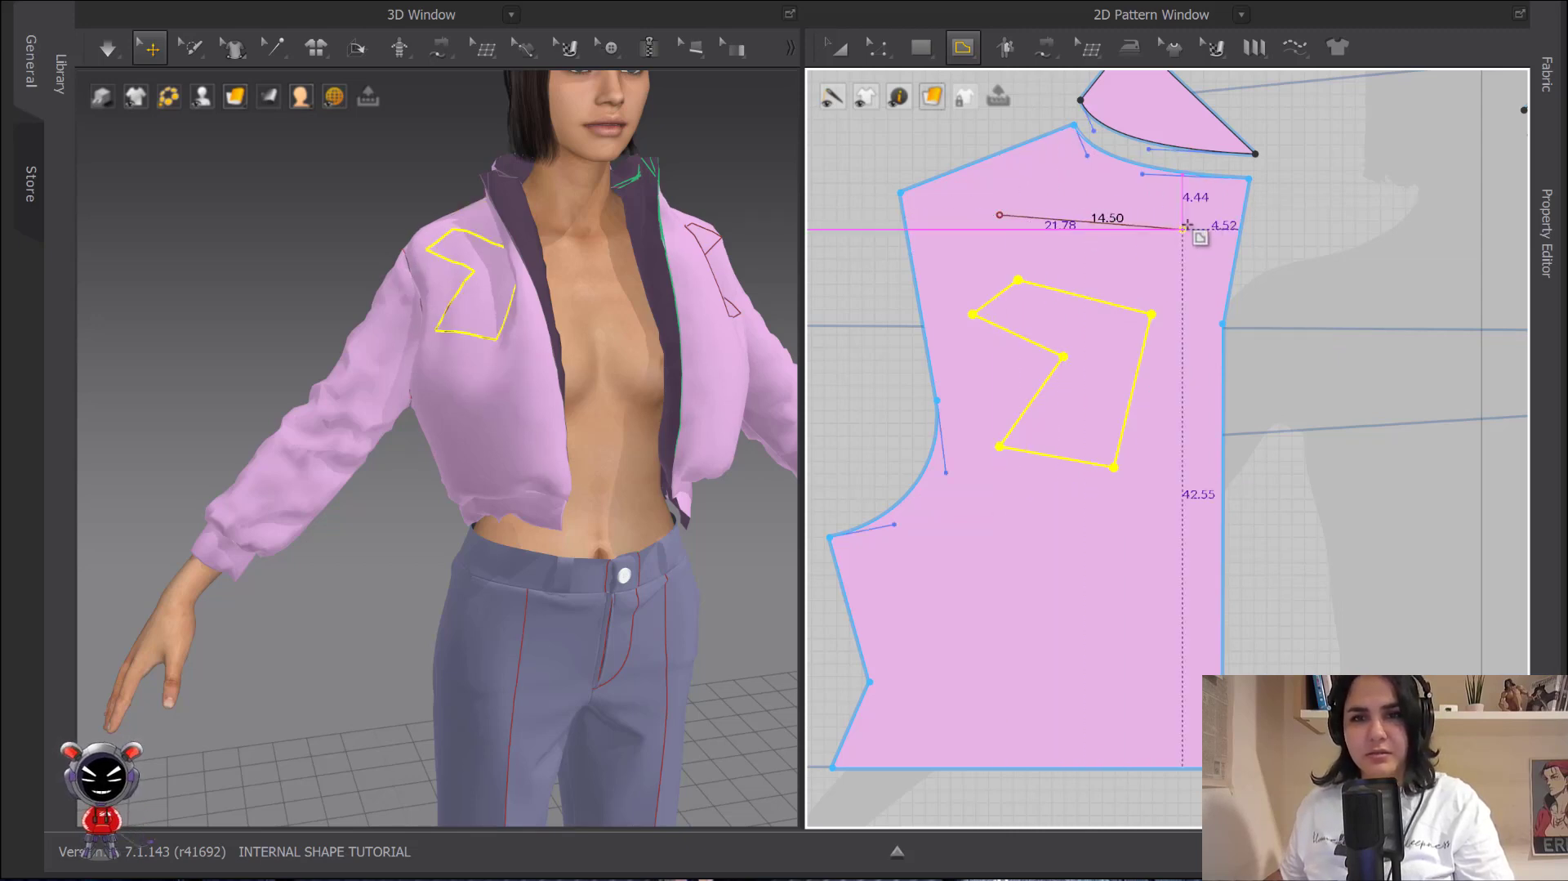
pyautogui.click(1190, 229)
pyautogui.doubleClick(1189, 446)
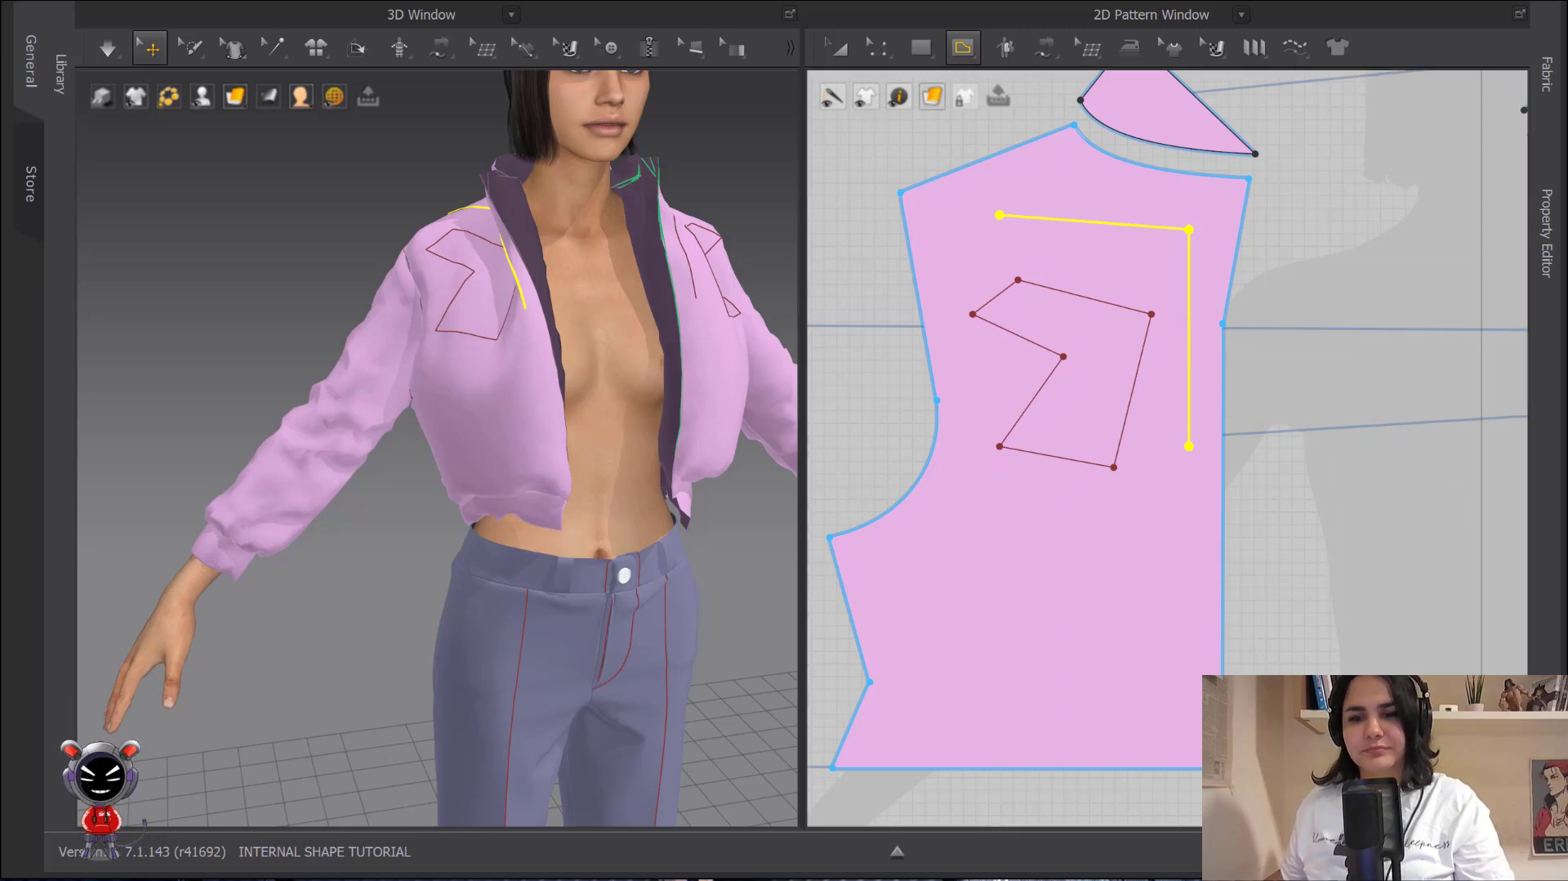
pyautogui.scroll(-4, 1301, 515)
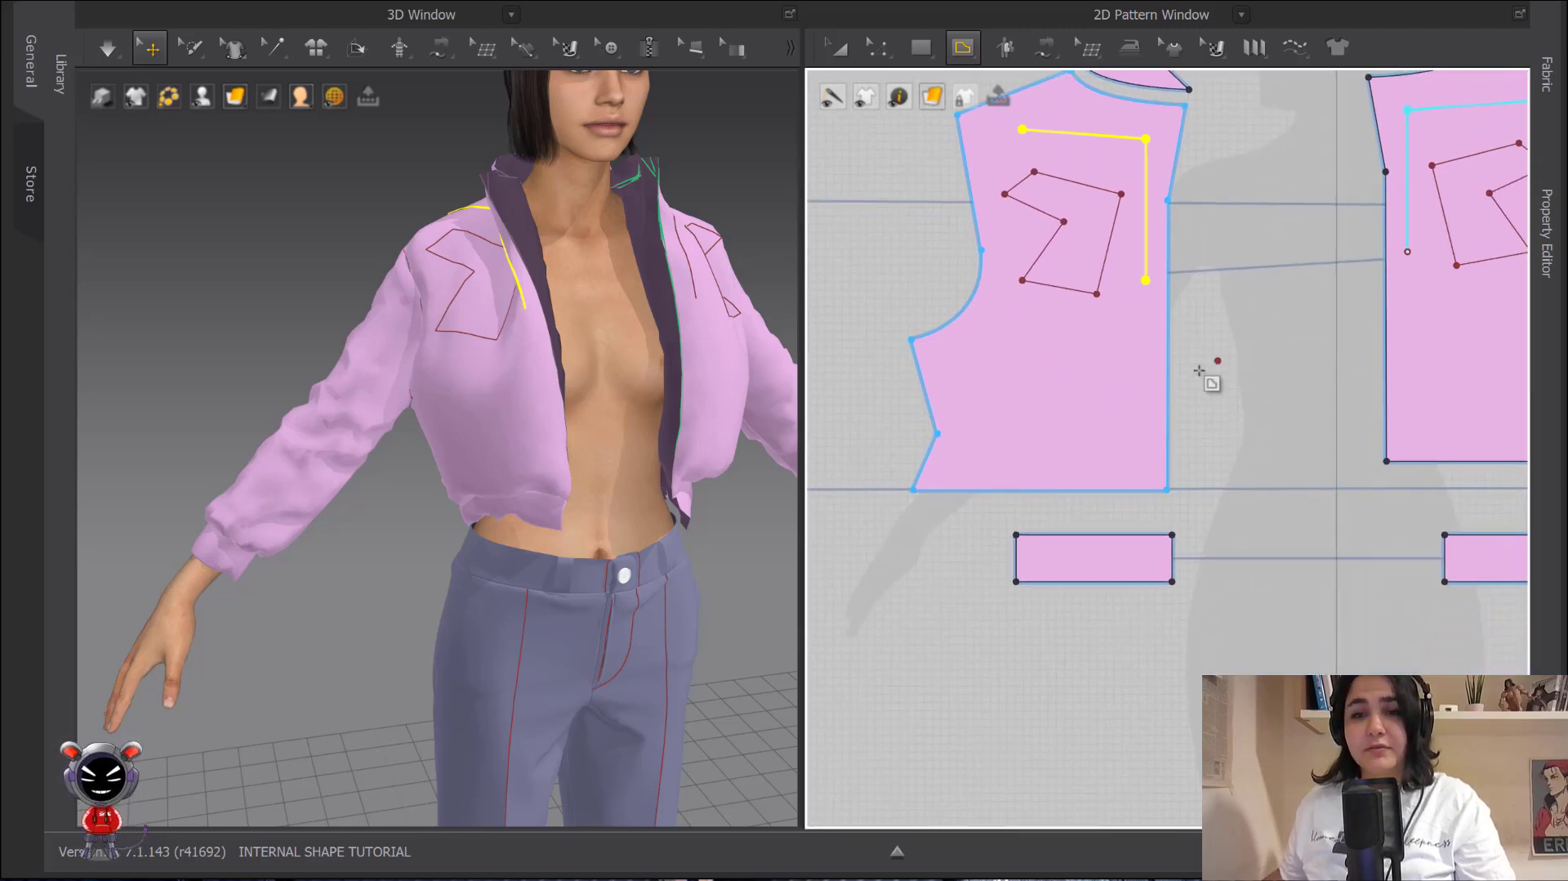
# - Draw a straight horizontal internal line about 15.2 cm long across the lower front bodice and delete it
pyautogui.scroll(5, 1126, 400)
pyautogui.scroll(3, 1125, 399)
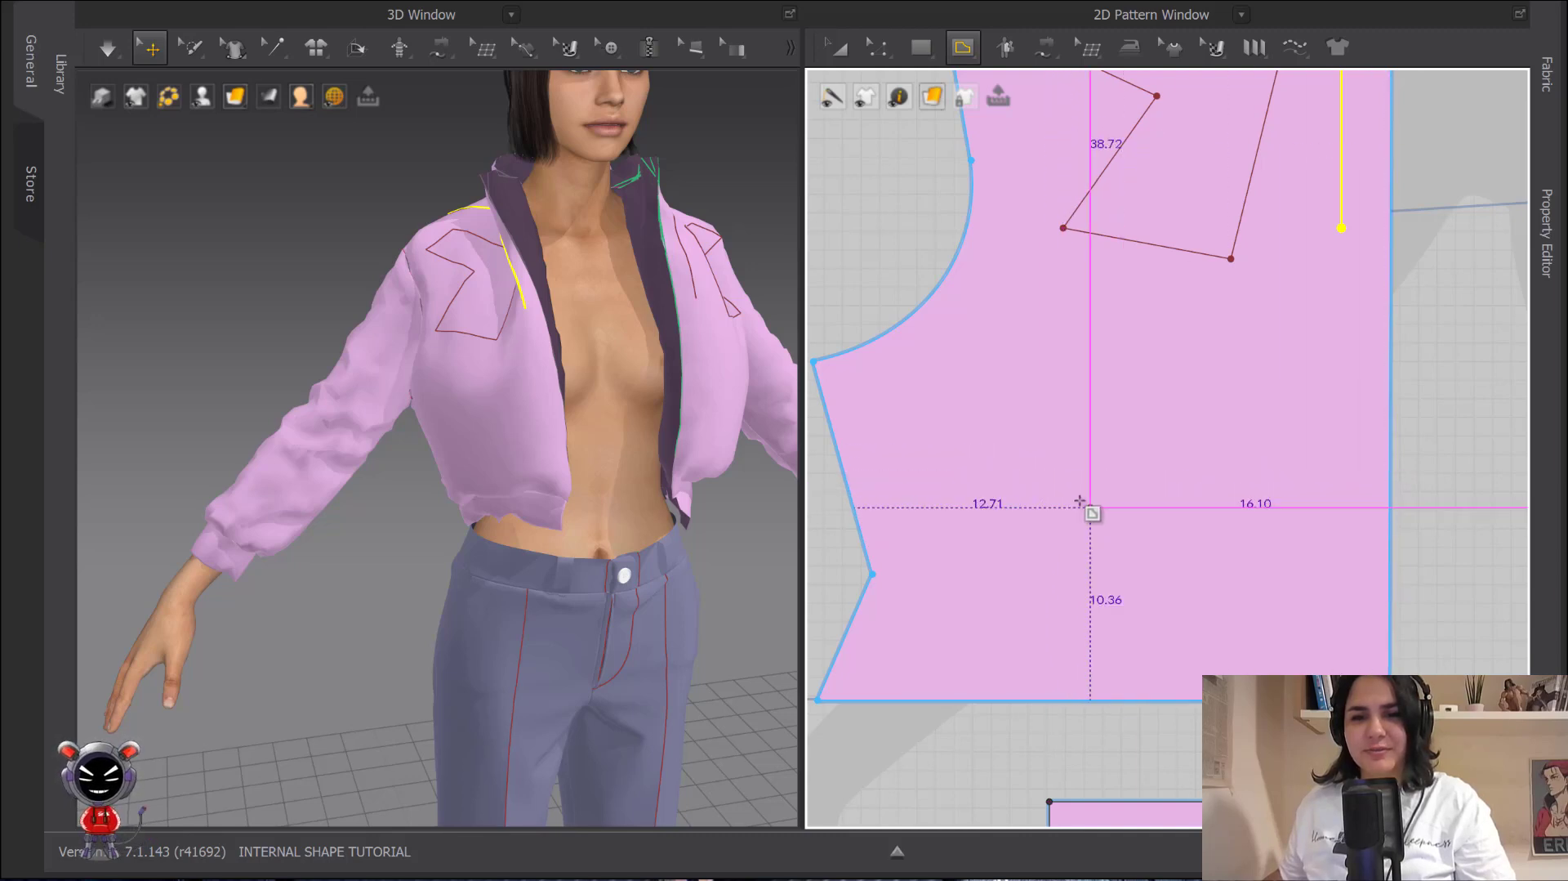
pyautogui.click(1049, 495)
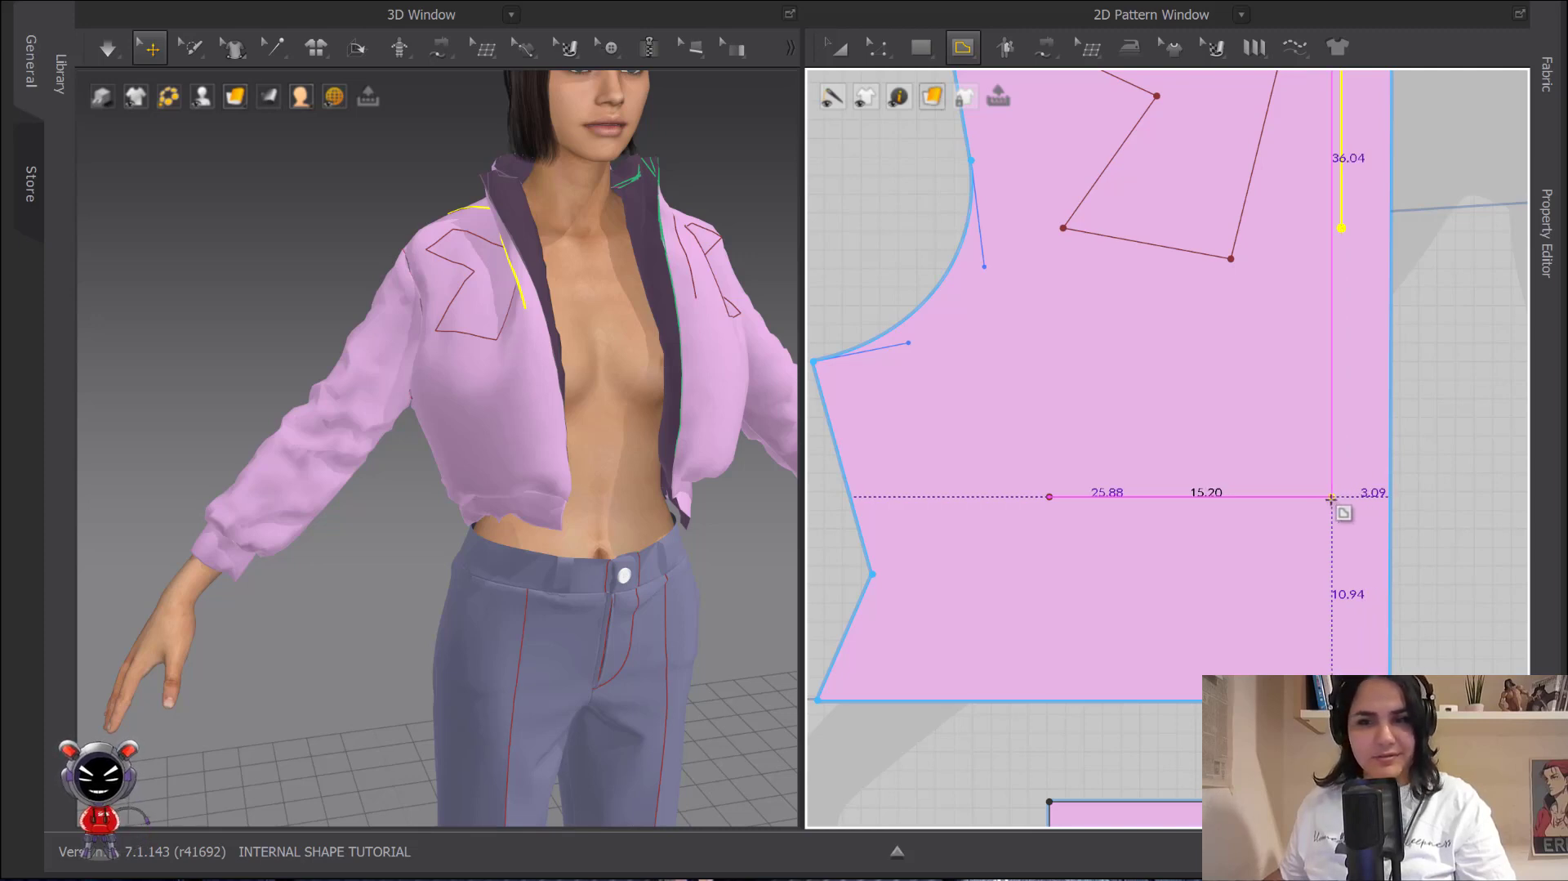
pyautogui.click(1288, 528)
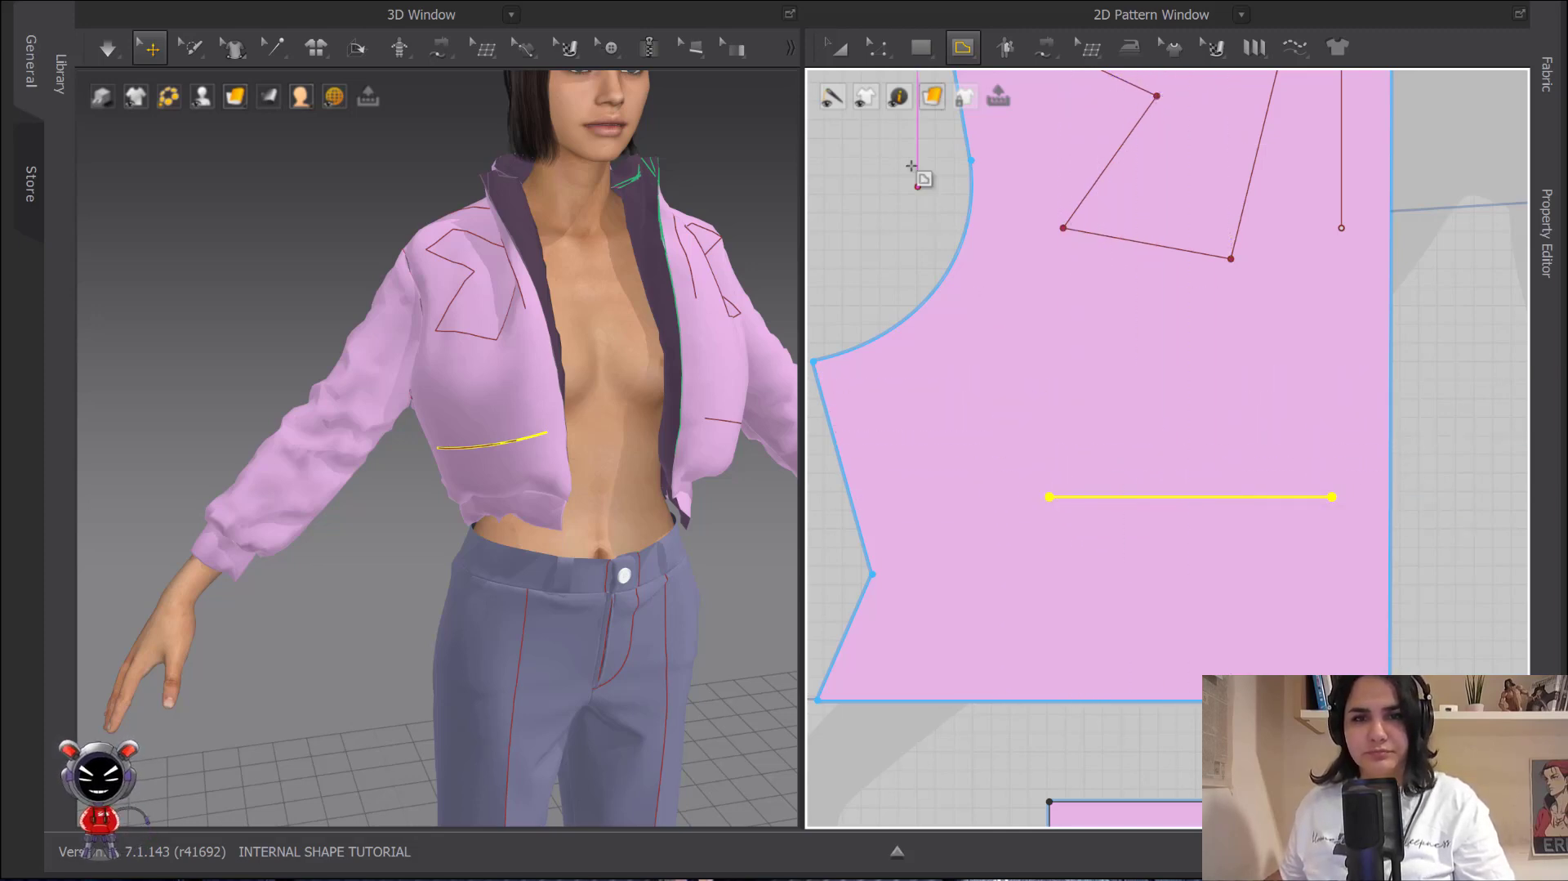
pyautogui.click(839, 47)
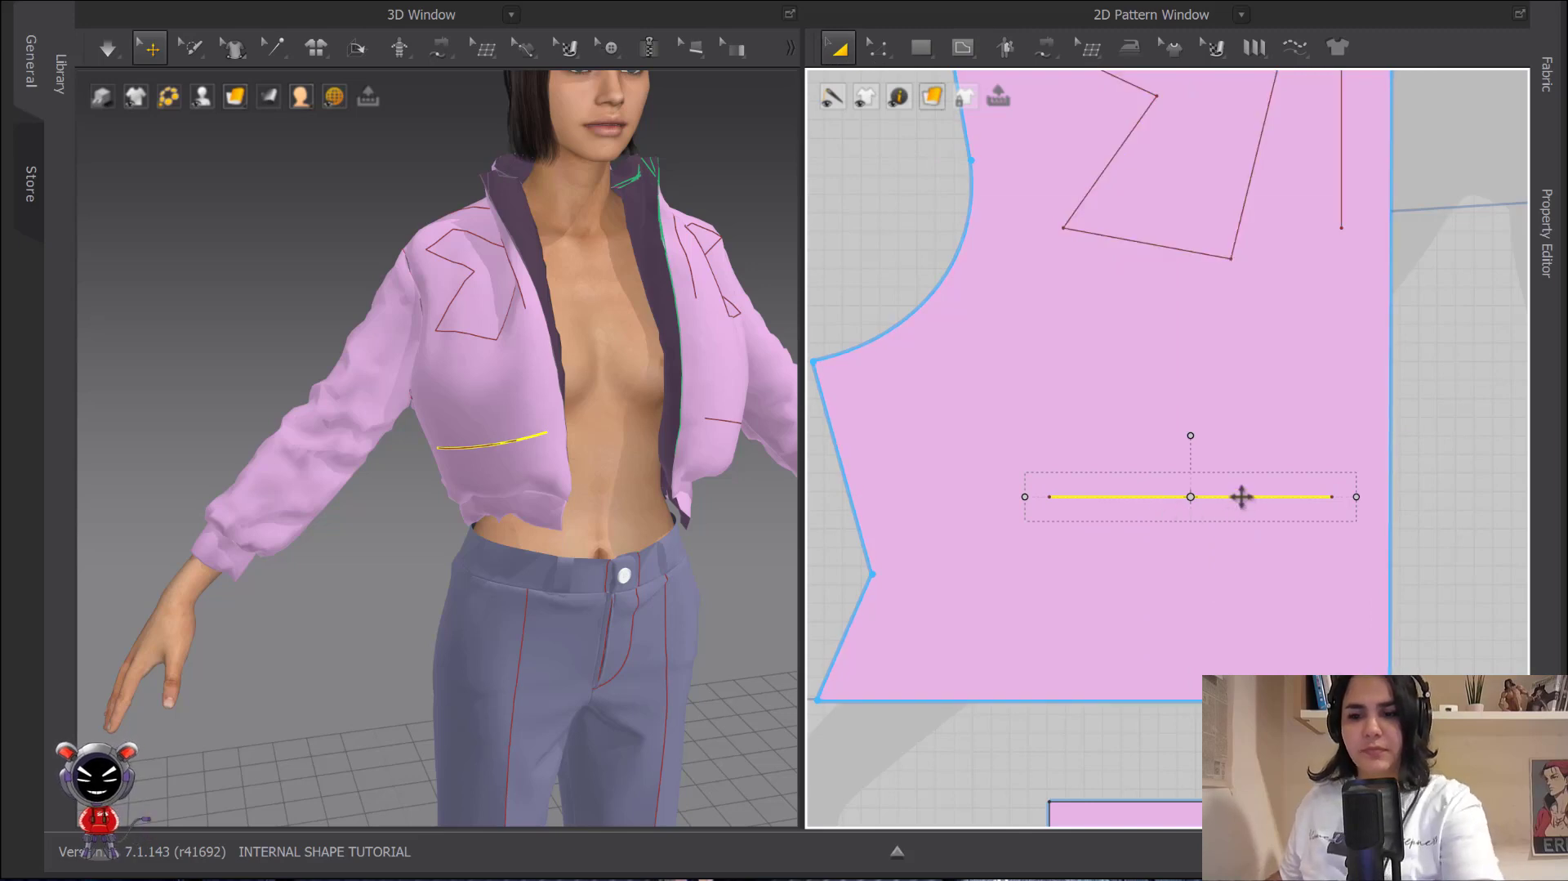
pyautogui.moveTo(1211, 389); pyautogui.dragTo(1196, 418, button='middle')
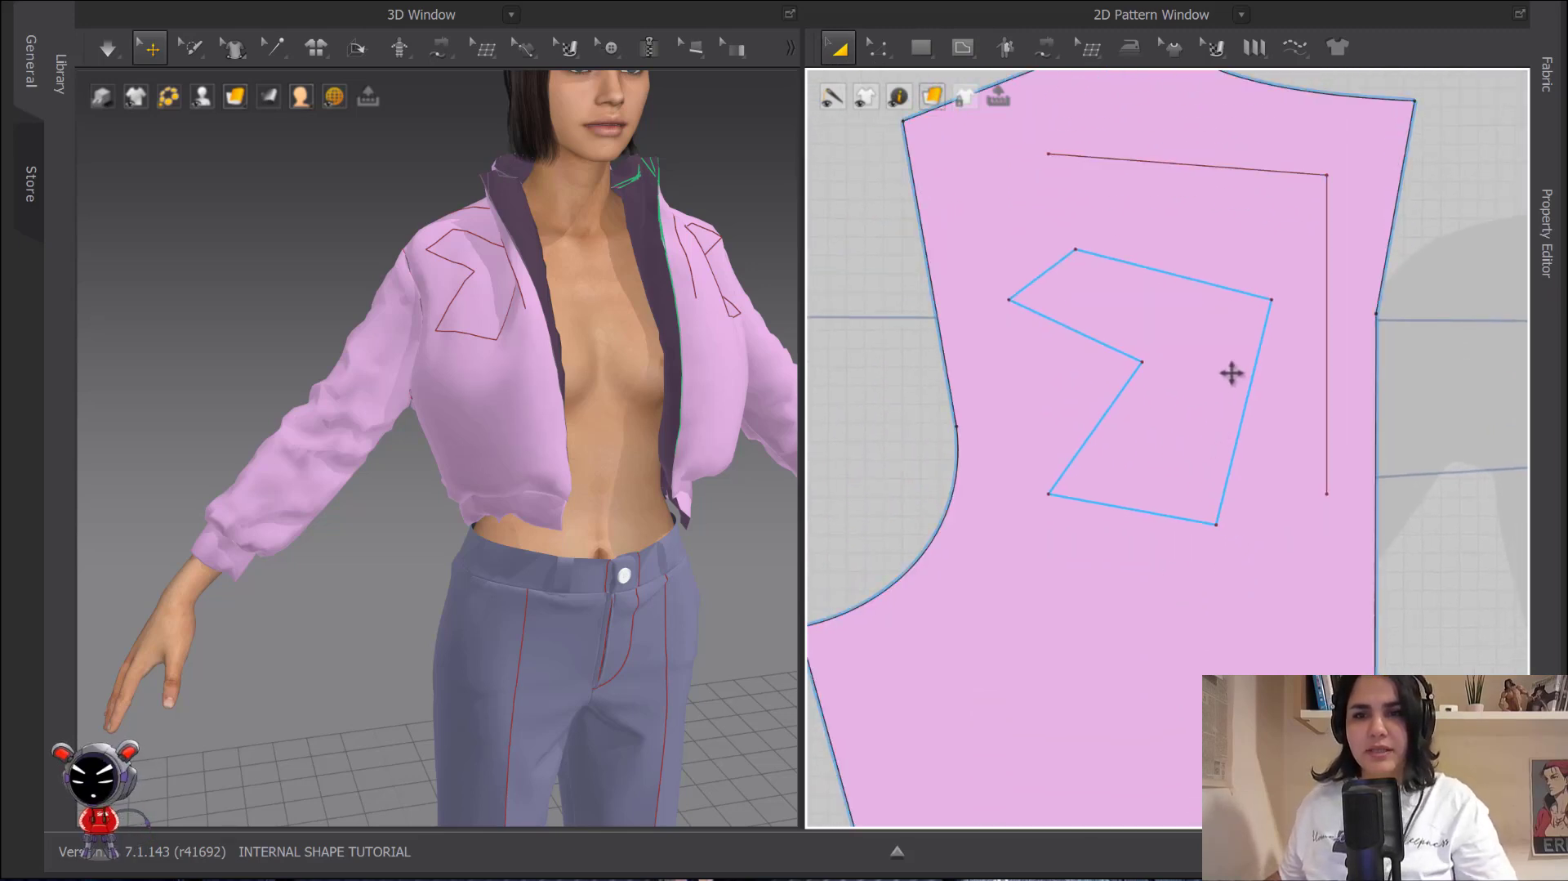
pyautogui.press('Escape')
# - Convert the closed six-corner internal polygon on the front bodice to a hole and examine the opening on the 3D jacket
pyautogui.click(966, 55)
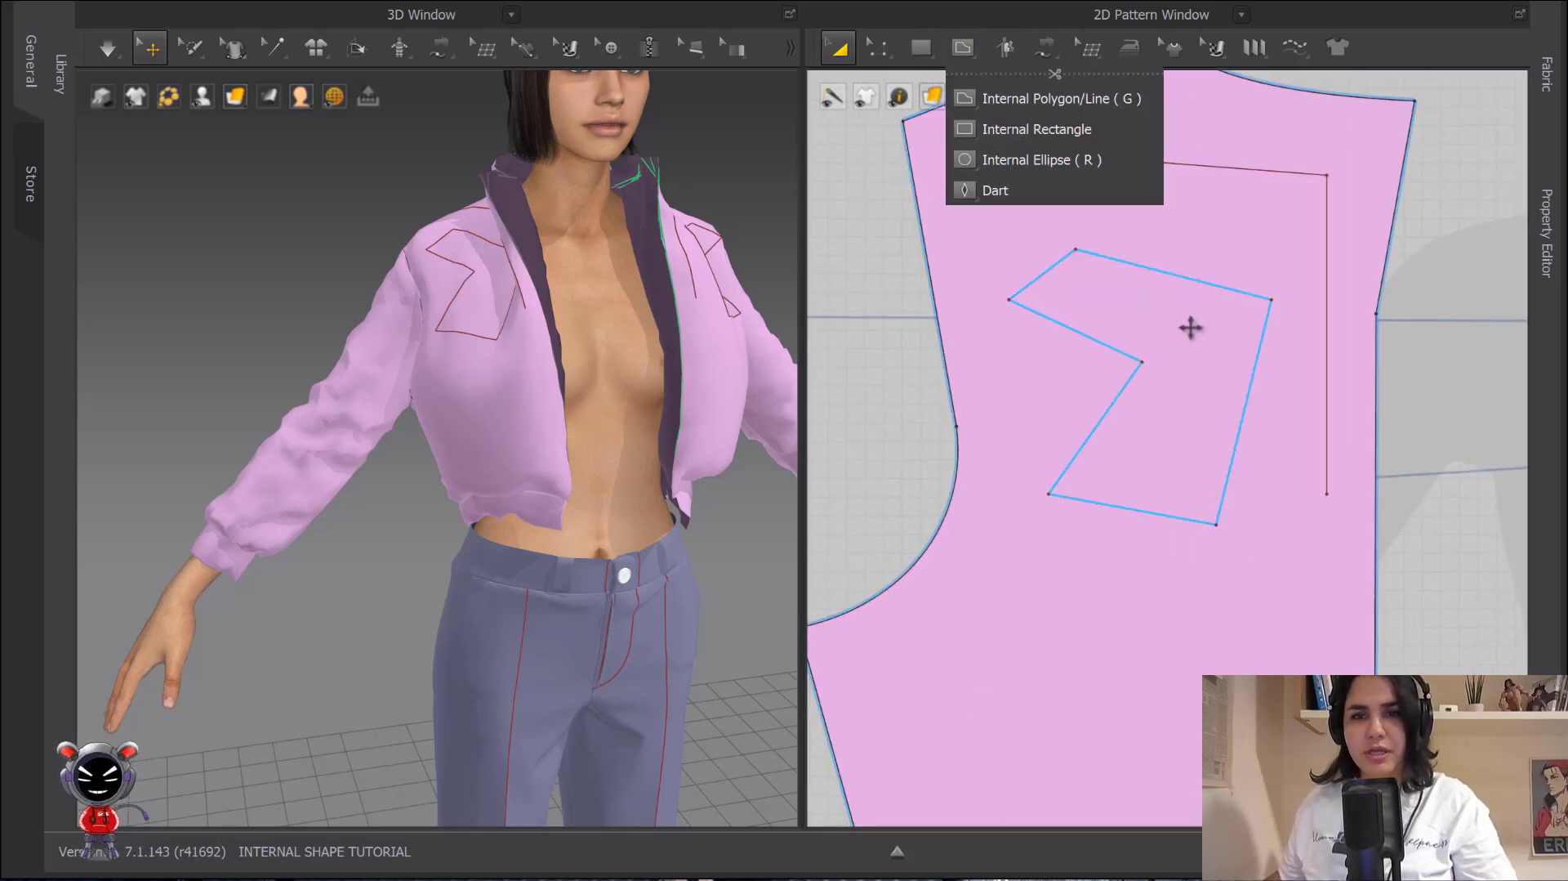
pyautogui.click(1255, 376)
pyautogui.moveTo(1255, 363); pyautogui.dragTo(1261, 398, button='middle')
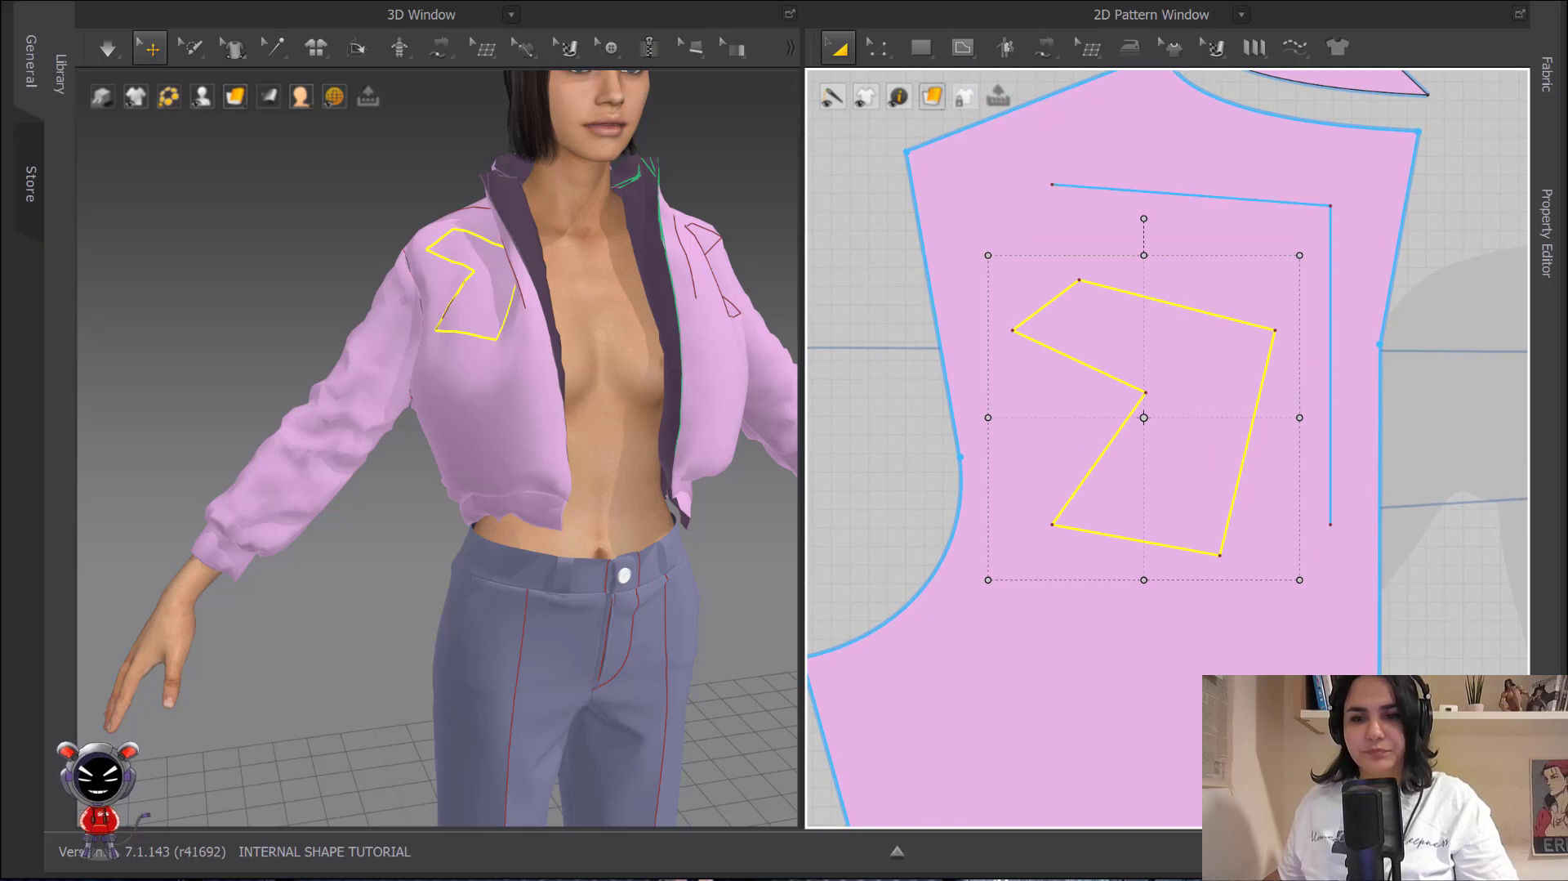
pyautogui.rightClick(1239, 477)
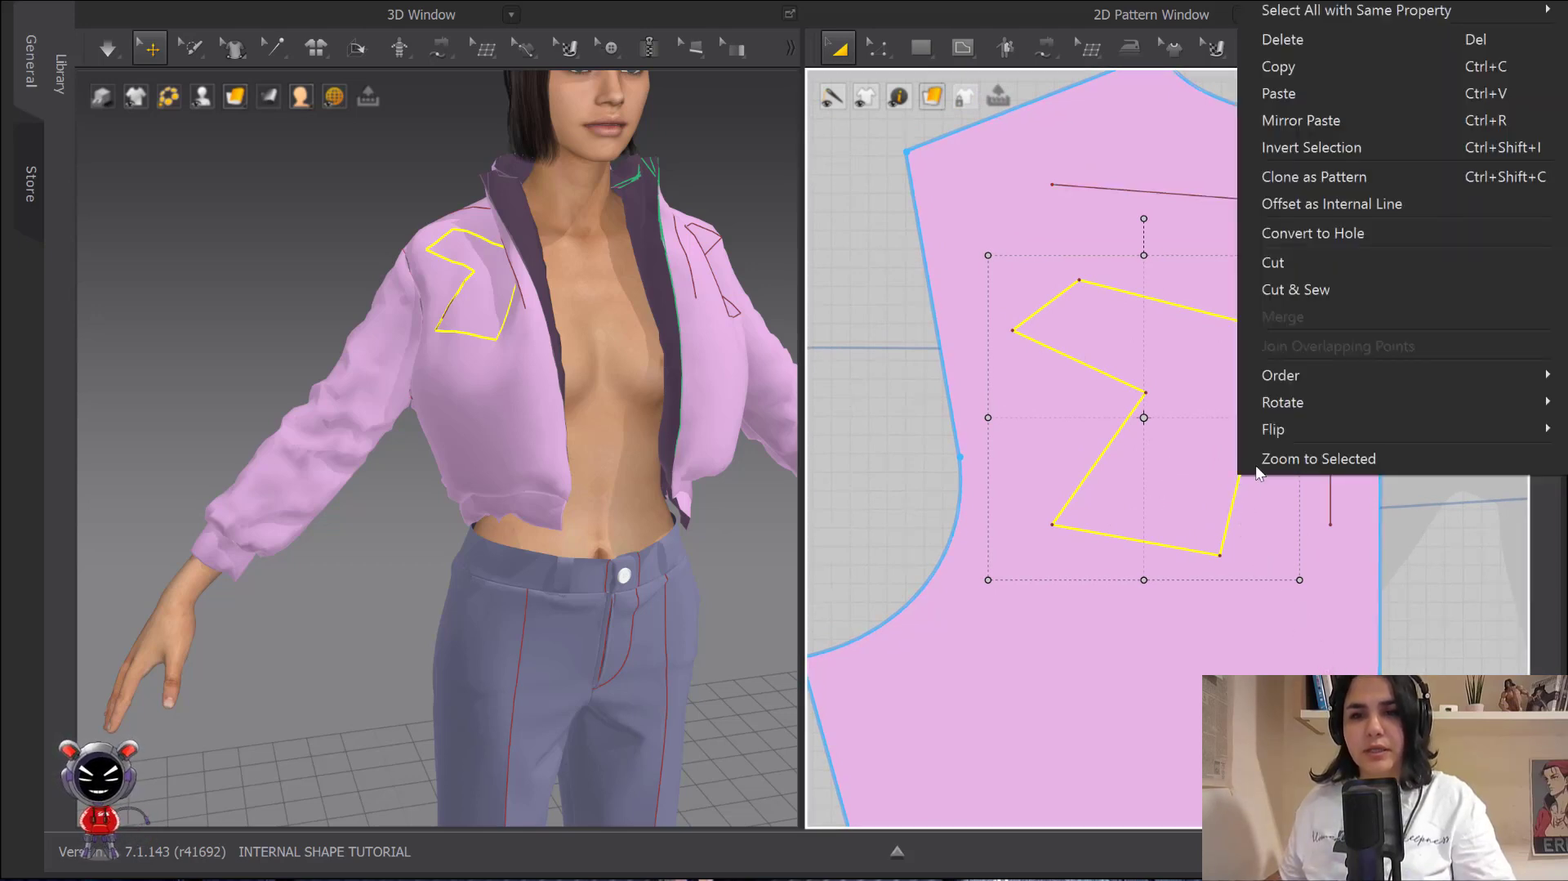
pyautogui.click(1307, 234)
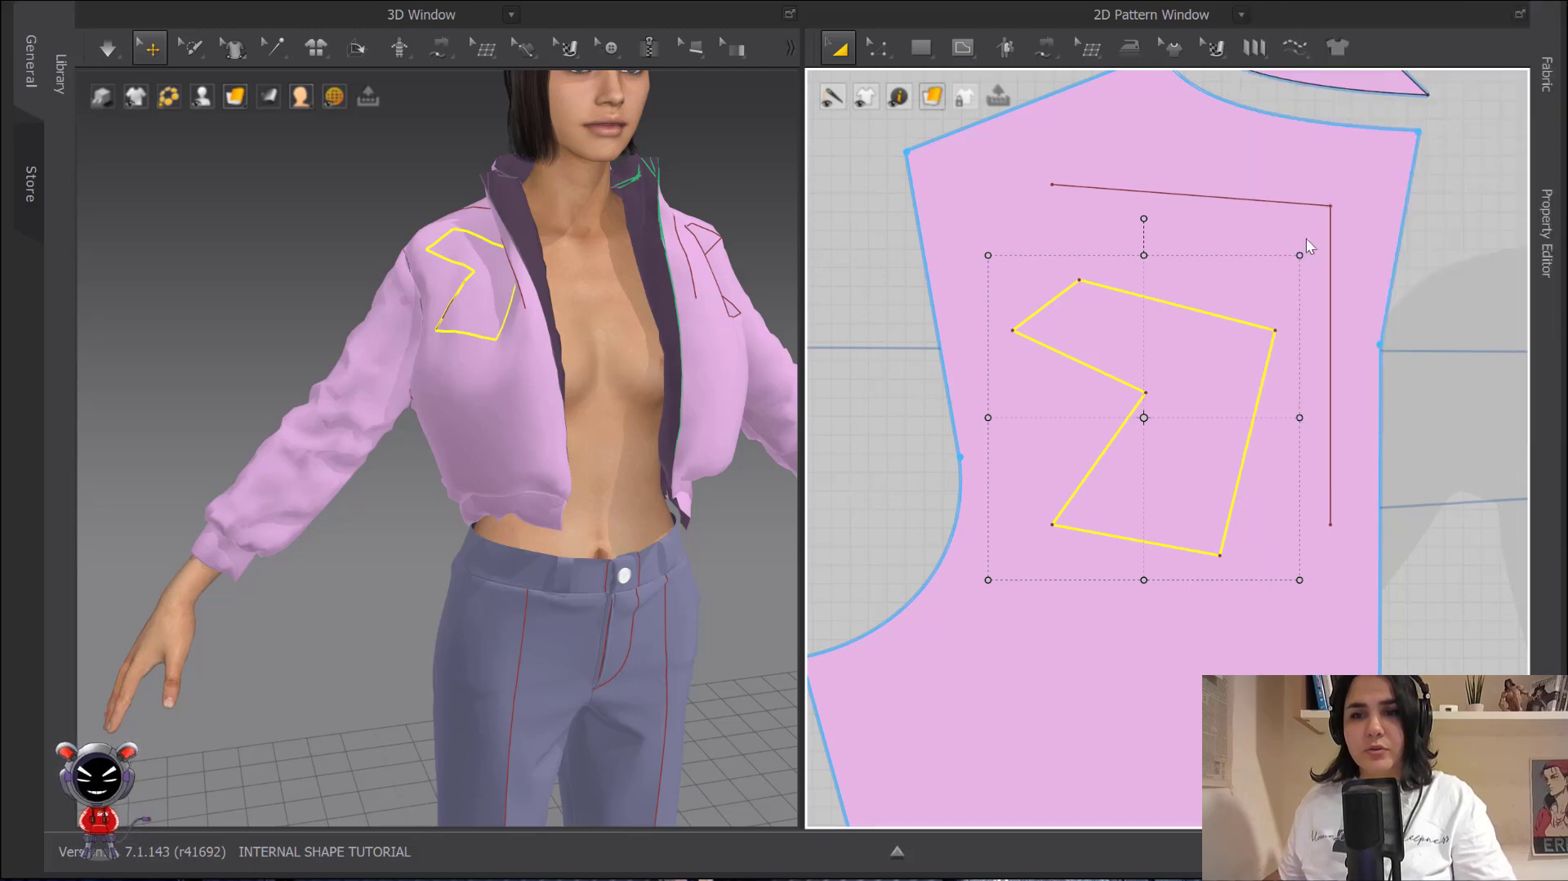
pyautogui.scroll(10, 497, 261)
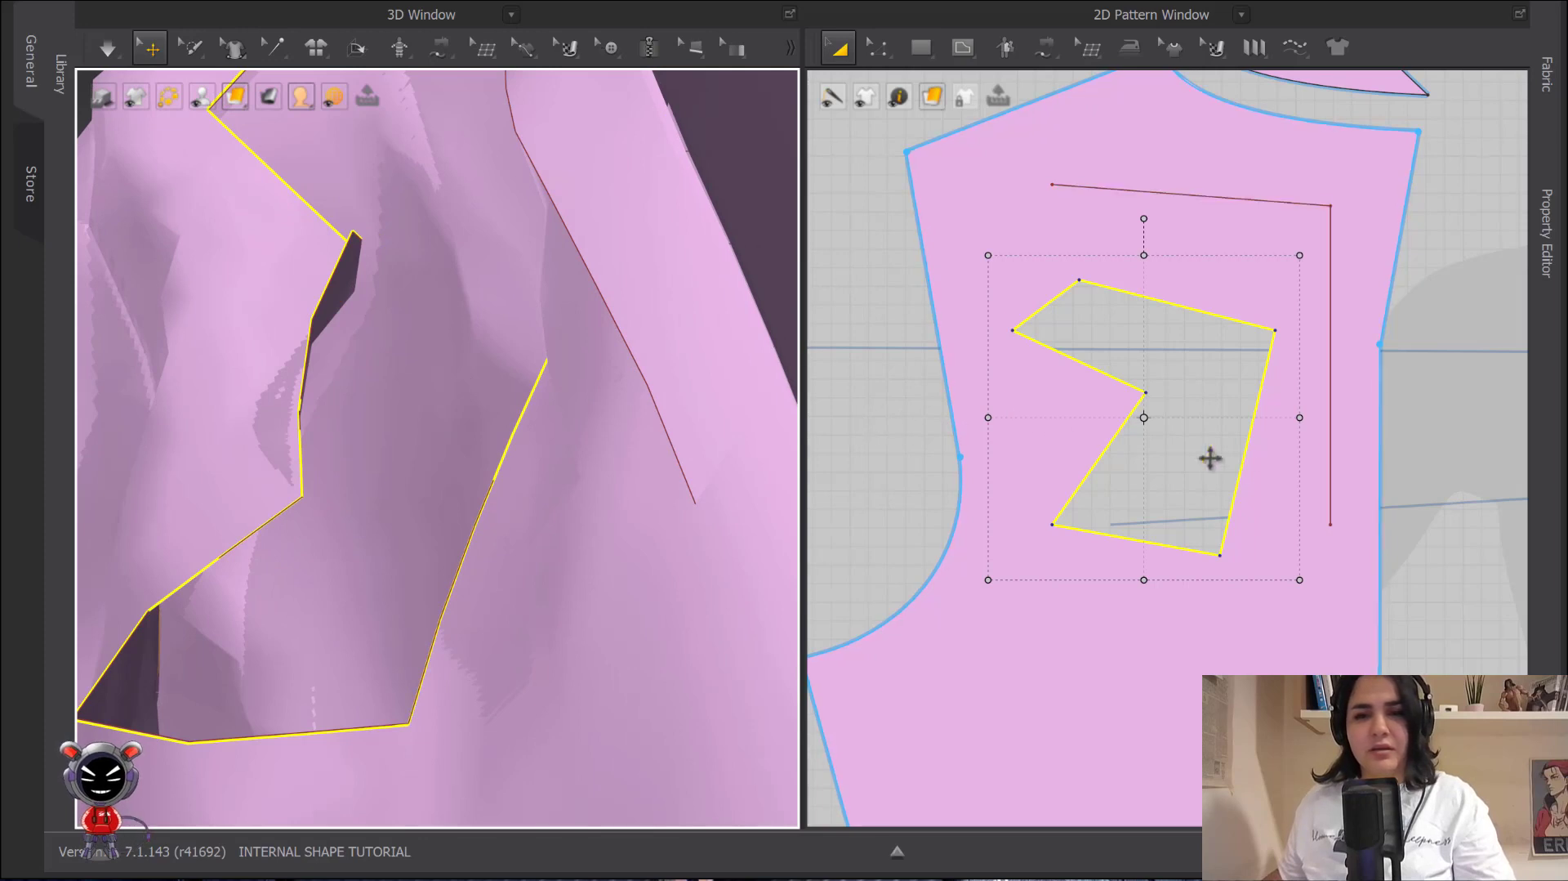
# - Try to move the hole upward across the front bodice's shoulder and neckline outline
pyautogui.click(963, 49)
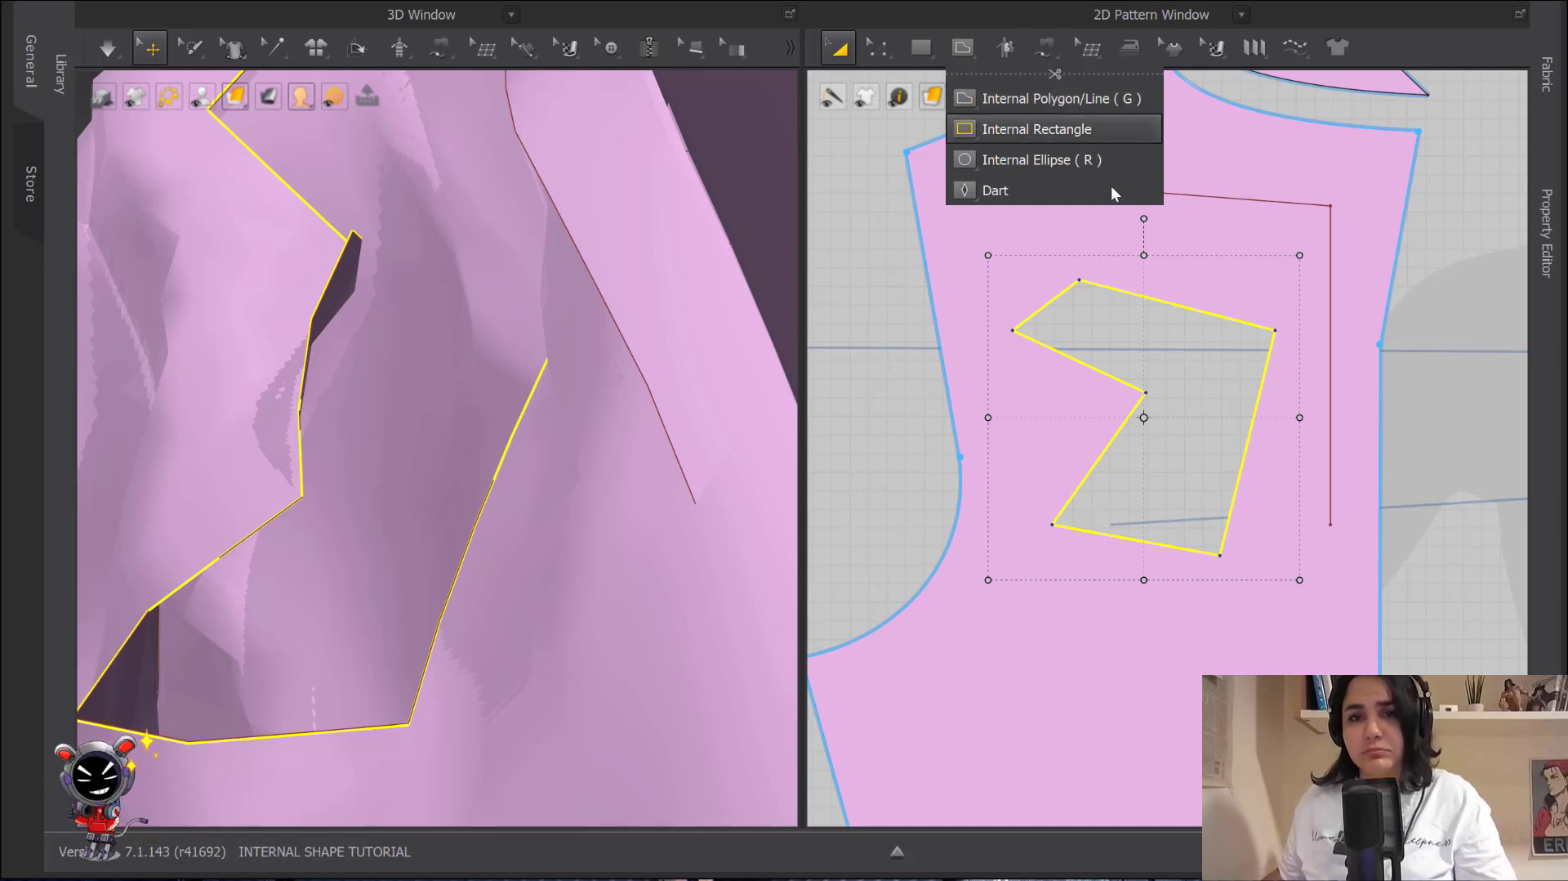
pyautogui.click(1076, 241)
pyautogui.scroll(-3, 1086, 238)
pyautogui.scroll(-3, 612, 266)
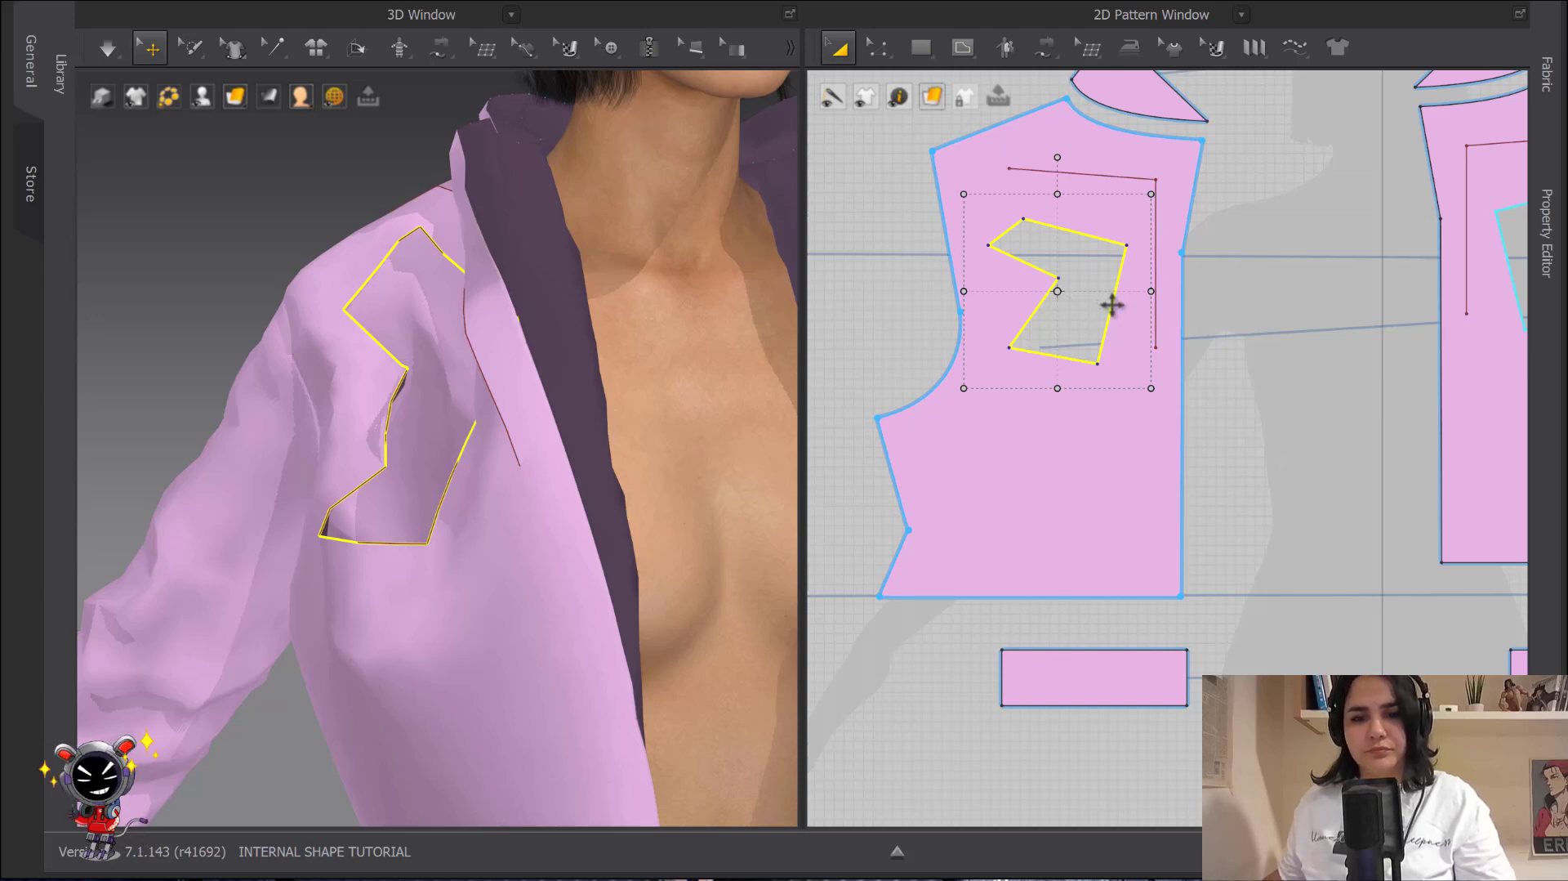
pyautogui.moveTo(1111, 305); pyautogui.dragTo(1111, 198)
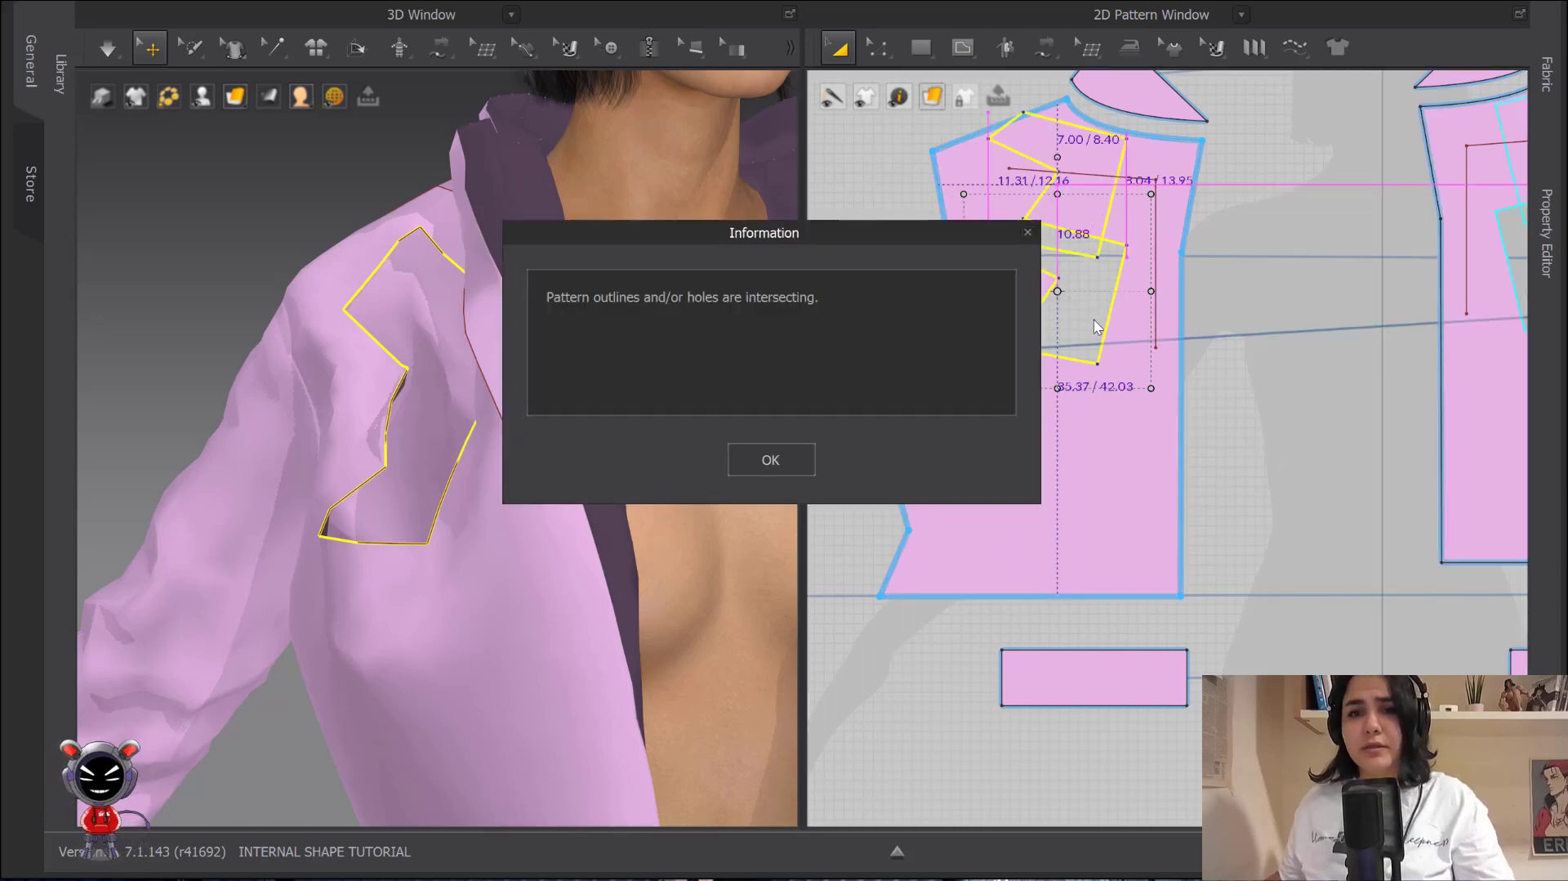
pyautogui.click(1027, 232)
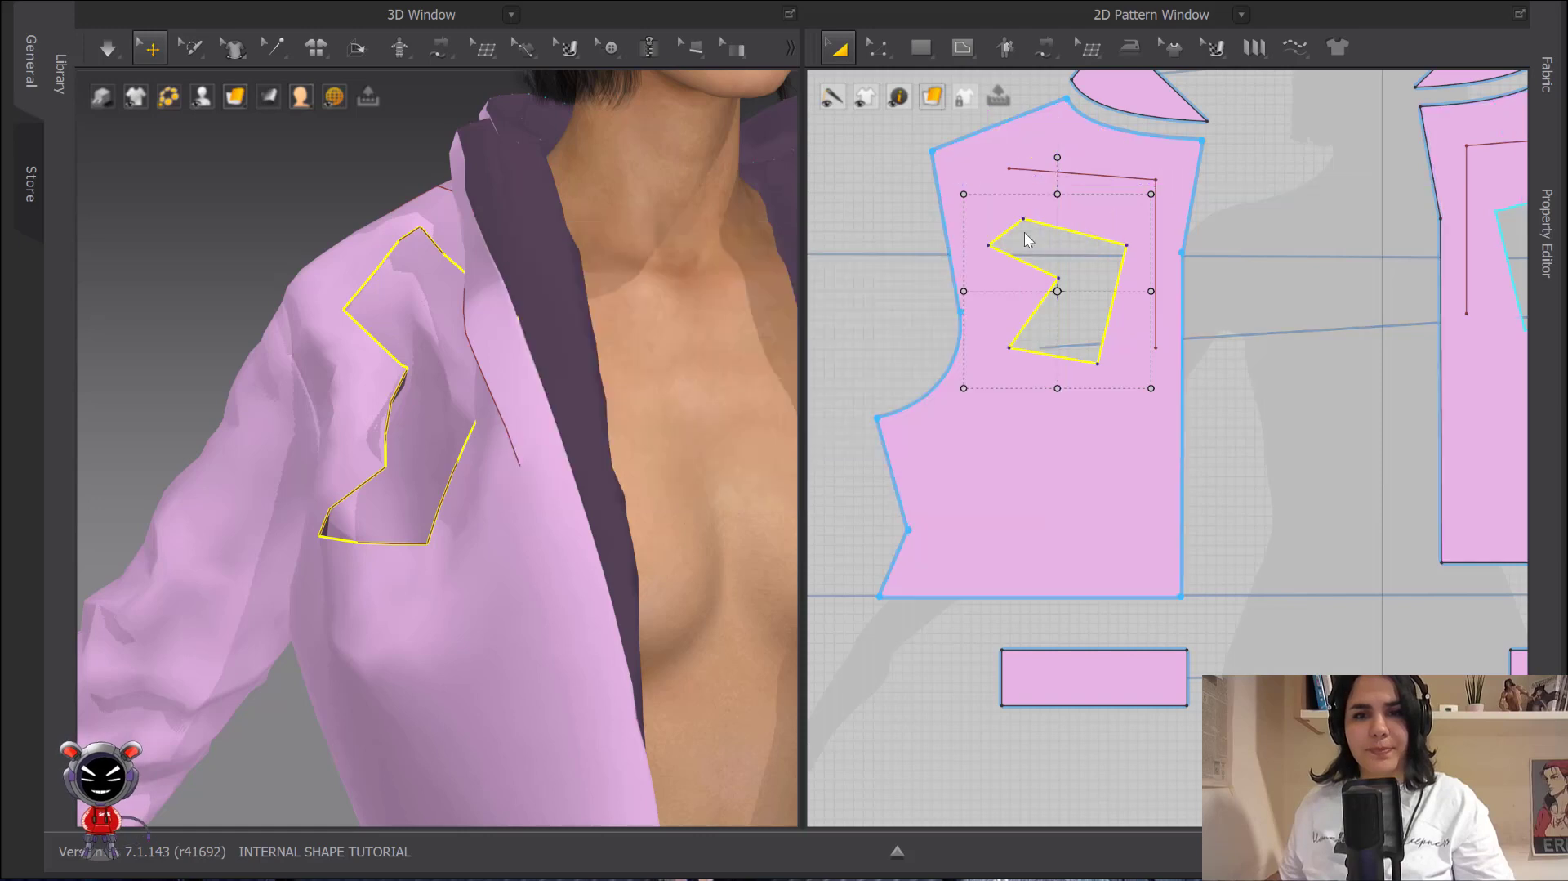
# - Delete the hole and the open two-segment internal line from the front bodice
pyautogui.rightClick(1106, 244)
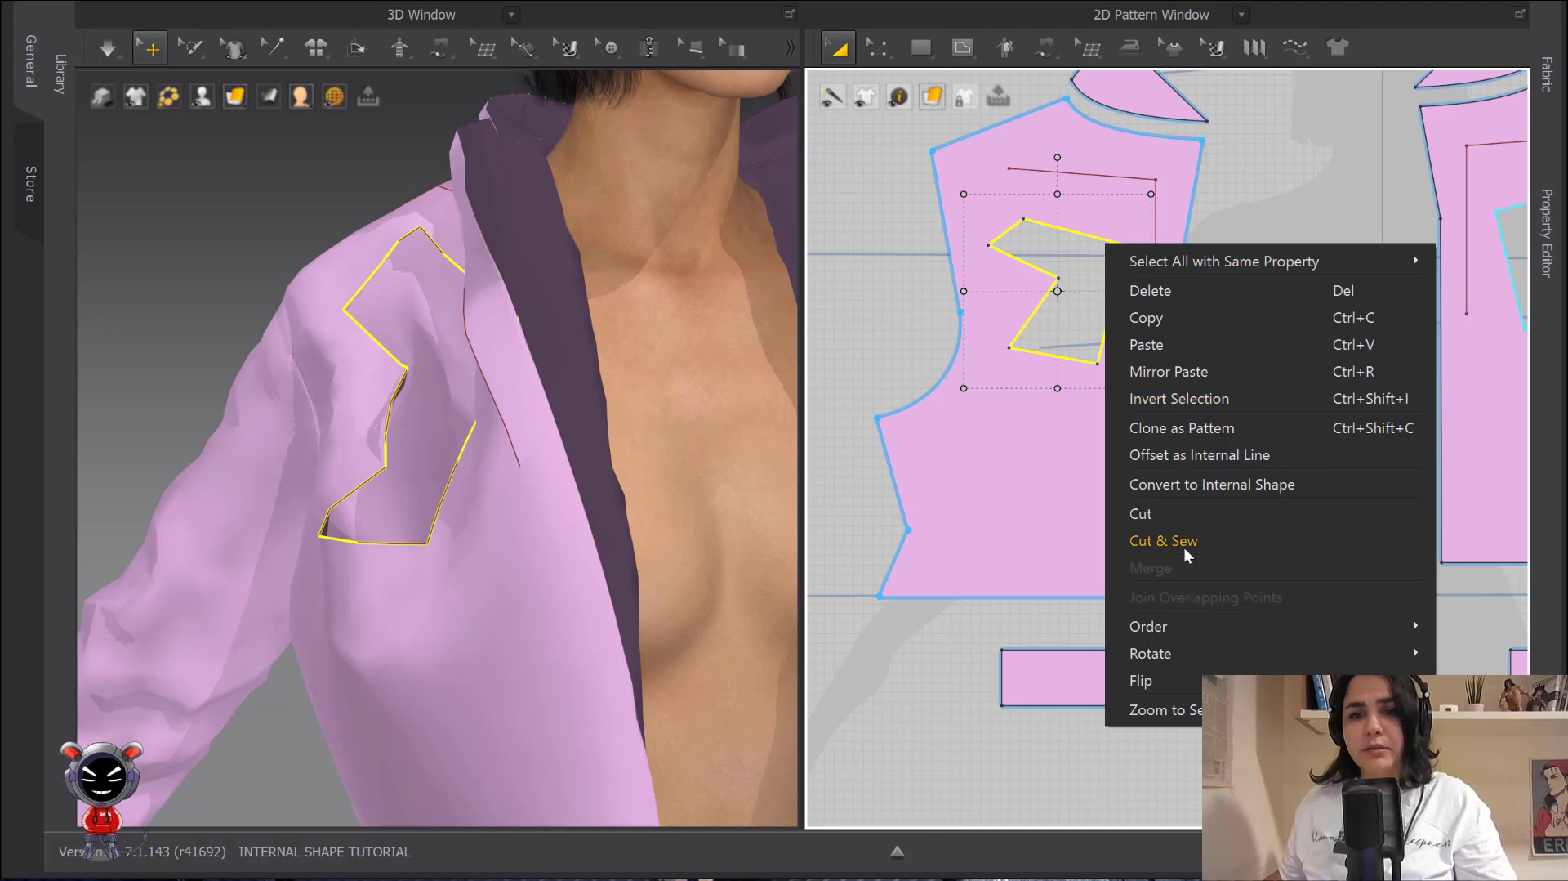
pyautogui.moveTo(1175, 631)
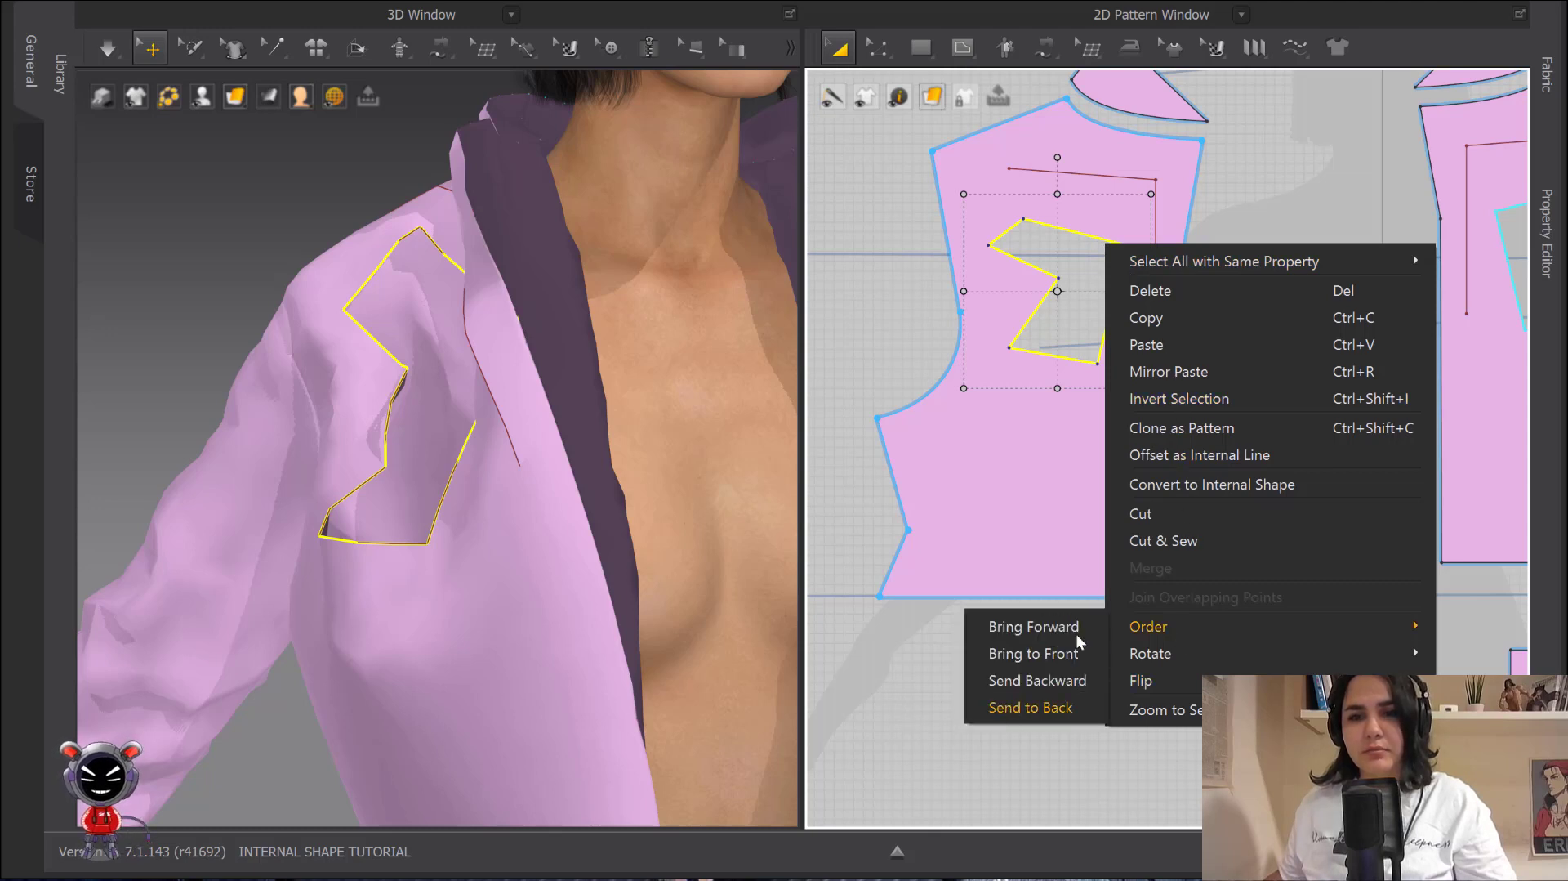
pyautogui.click(1187, 291)
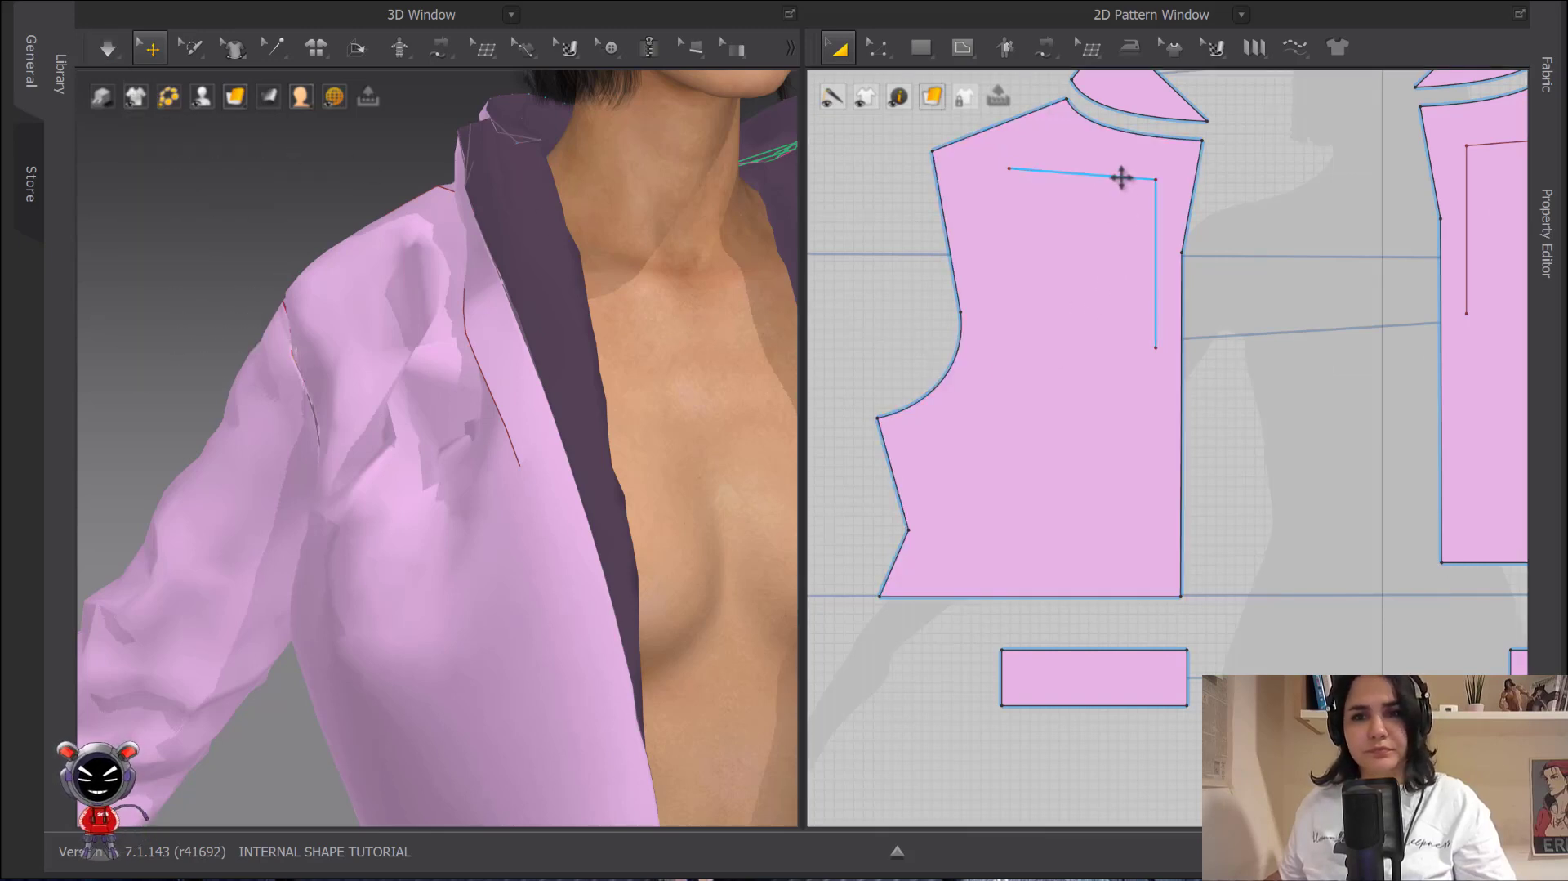
pyautogui.click(1122, 178)
pyautogui.press('Delete')
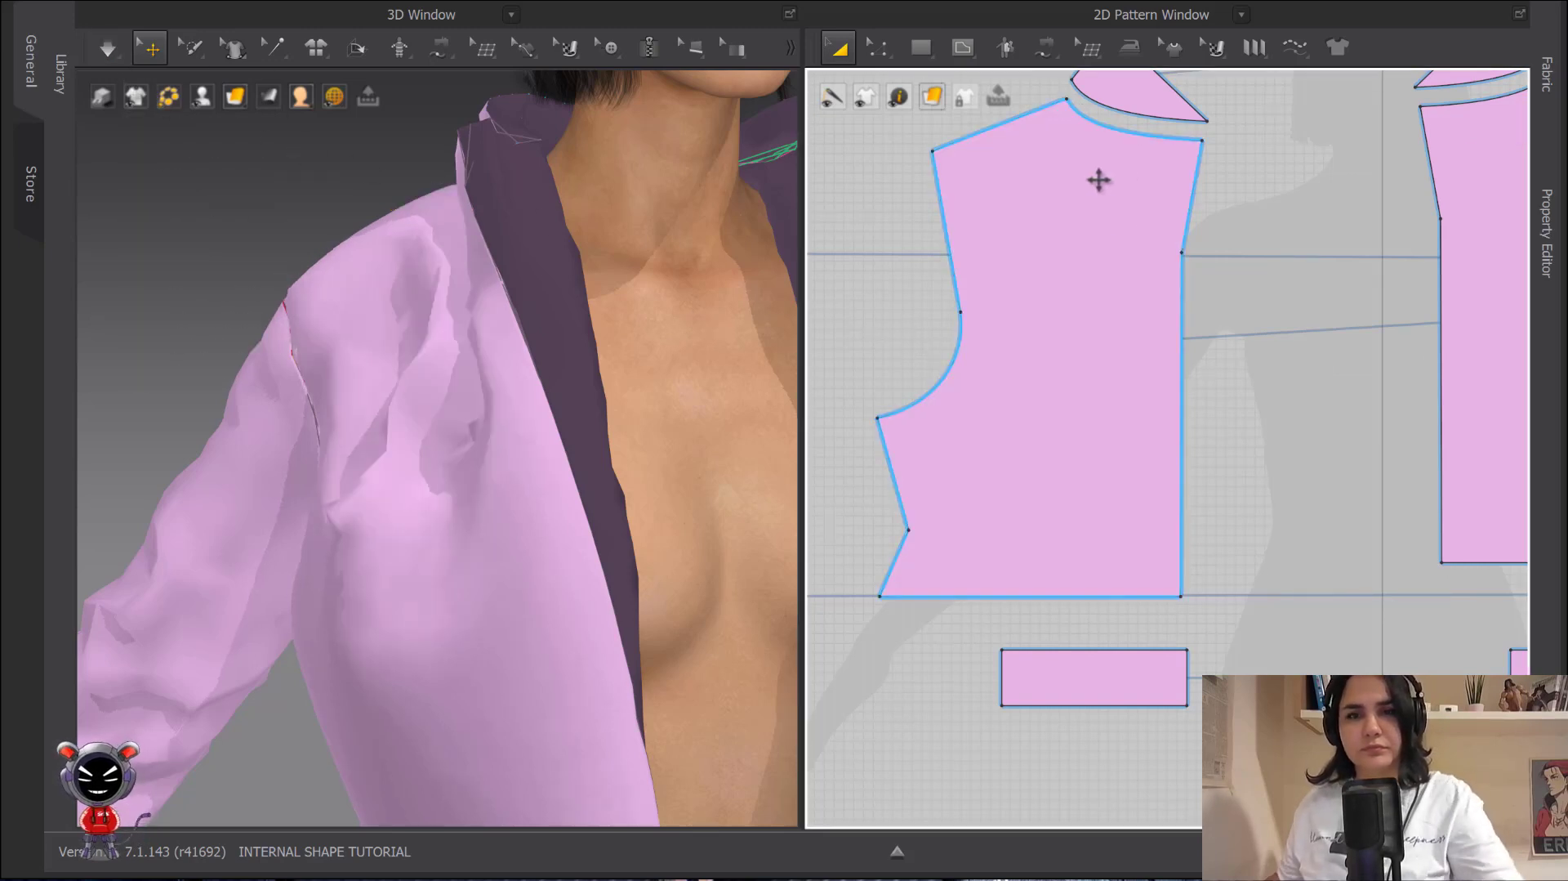
# - Draw a long, narrow horizontal internal rectangle freehand on the lower front bodice with the Internal Rectangle tool
pyautogui.click(961, 51)
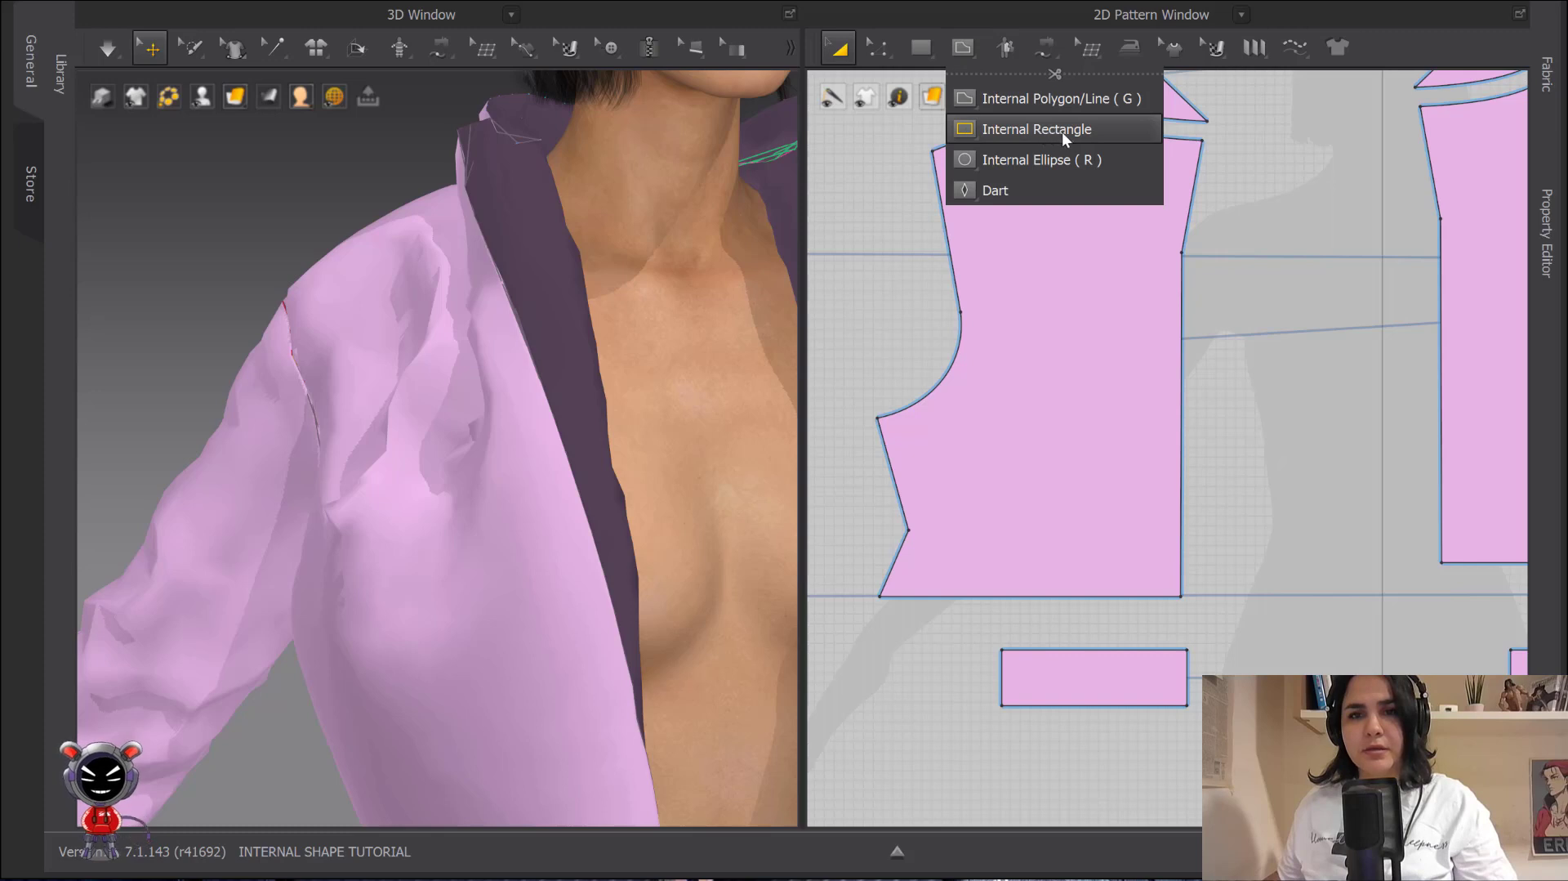
pyautogui.click(1036, 130)
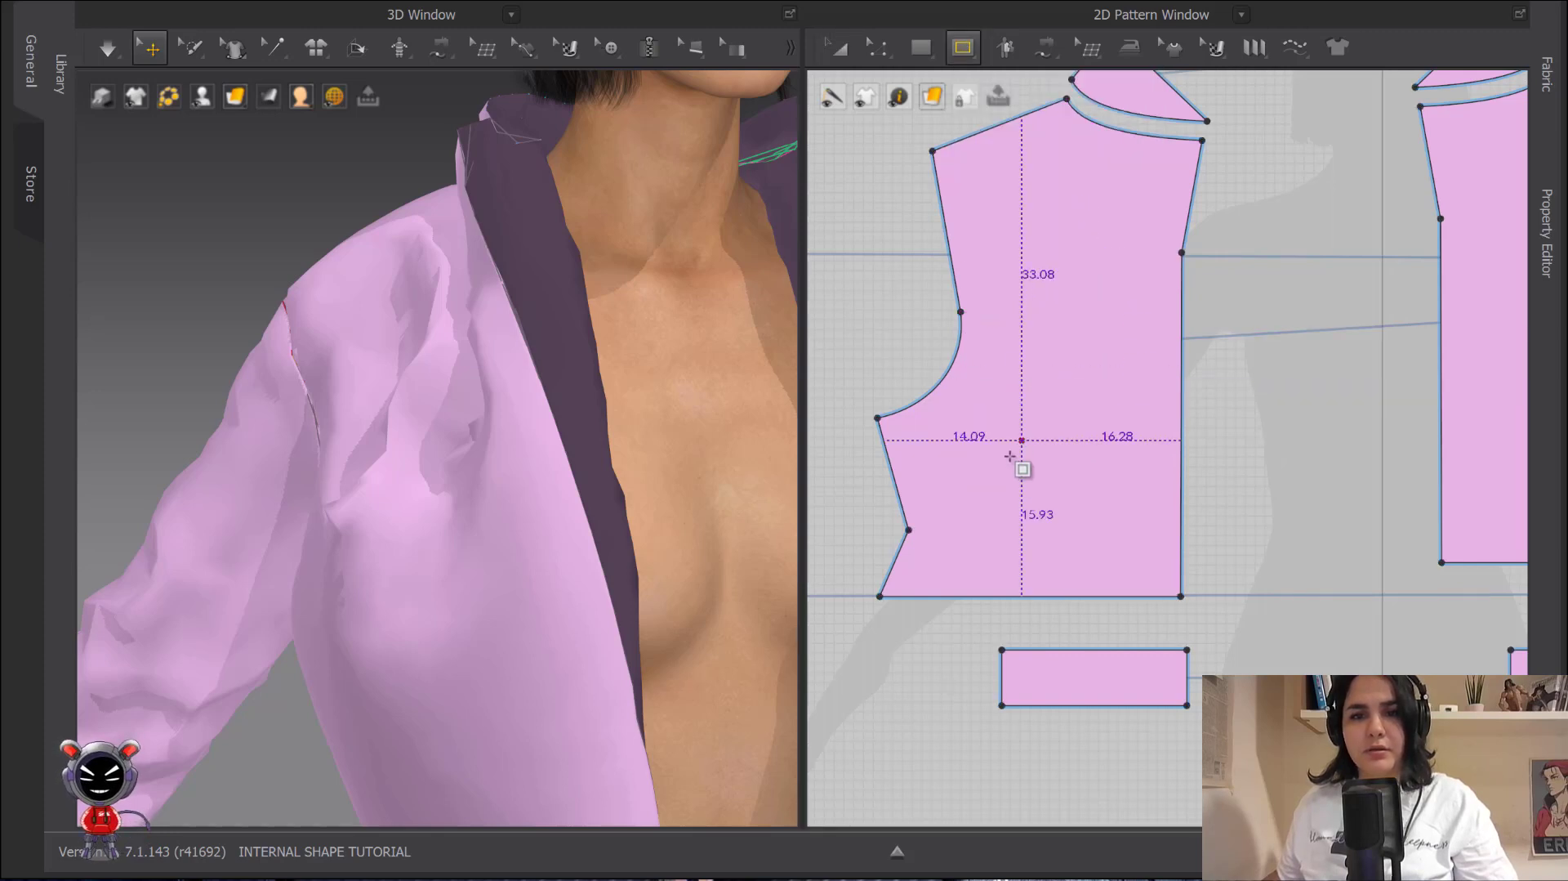
pyautogui.moveTo(1046, 447); pyautogui.dragTo(1076, 369, button='middle')
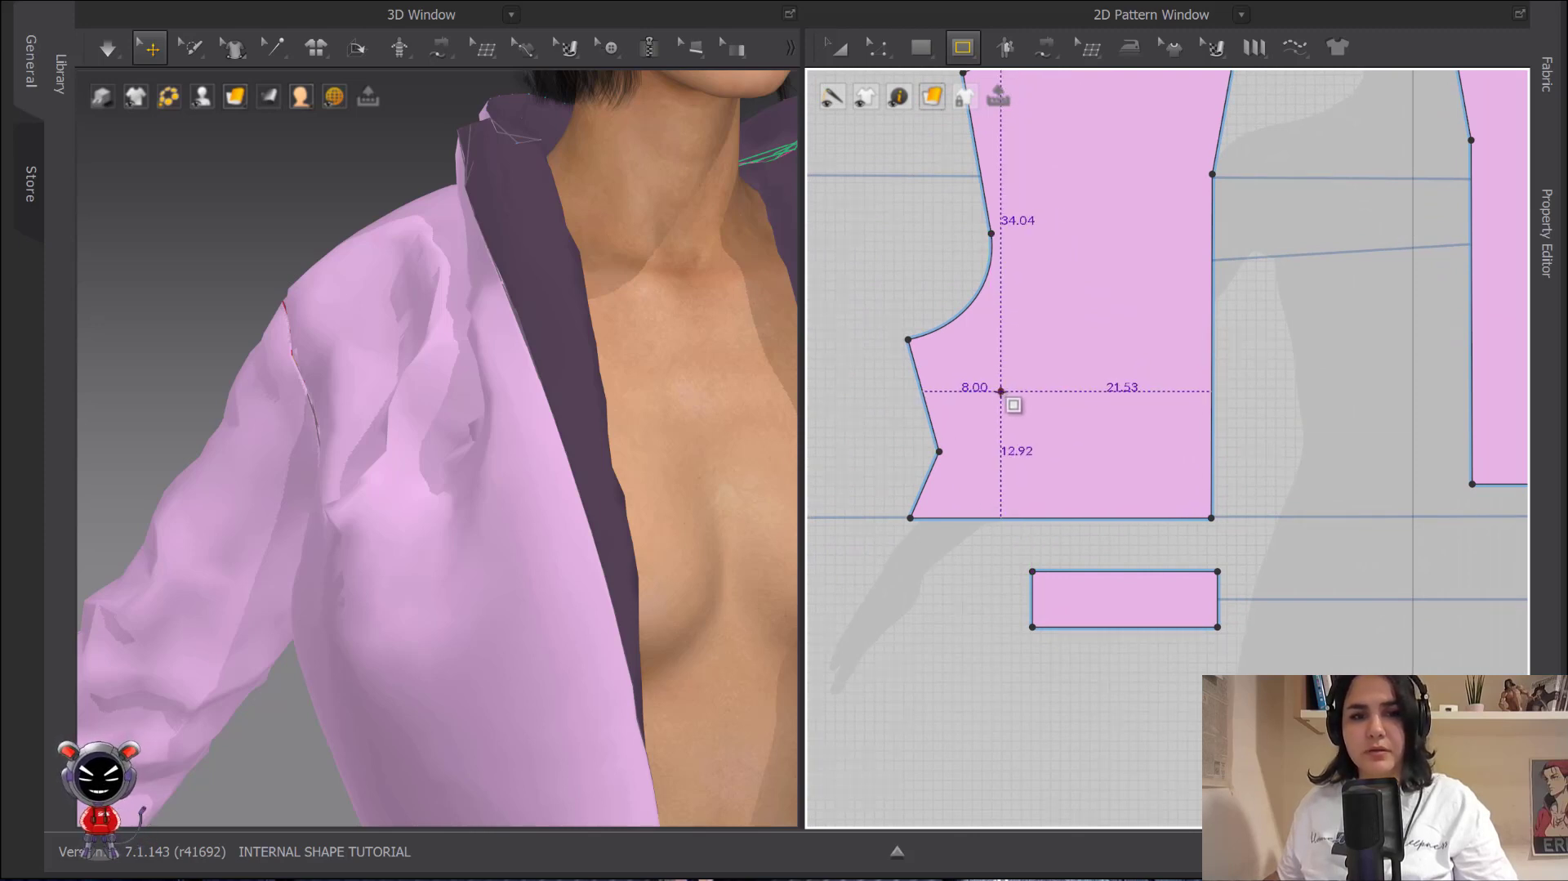
pyautogui.moveTo(991, 381); pyautogui.dragTo(1138, 394)
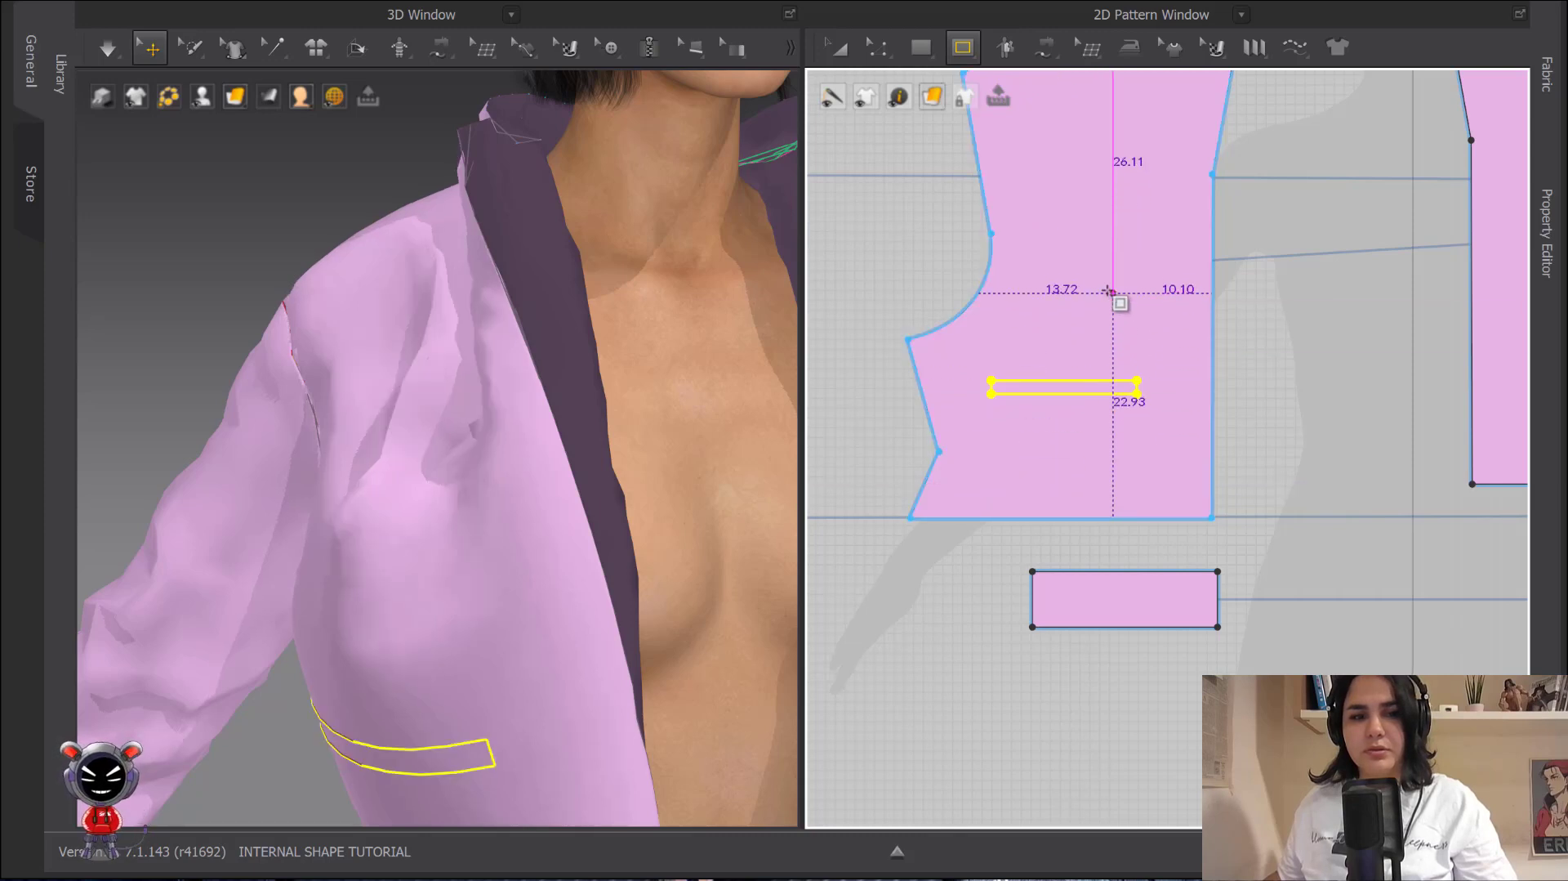
# - Start a second internal rectangle by exact size on the upper front bodice, 10 cm wide and 12 cm high
pyautogui.moveTo(1111, 290); pyautogui.dragTo(1103, 385, button='right')
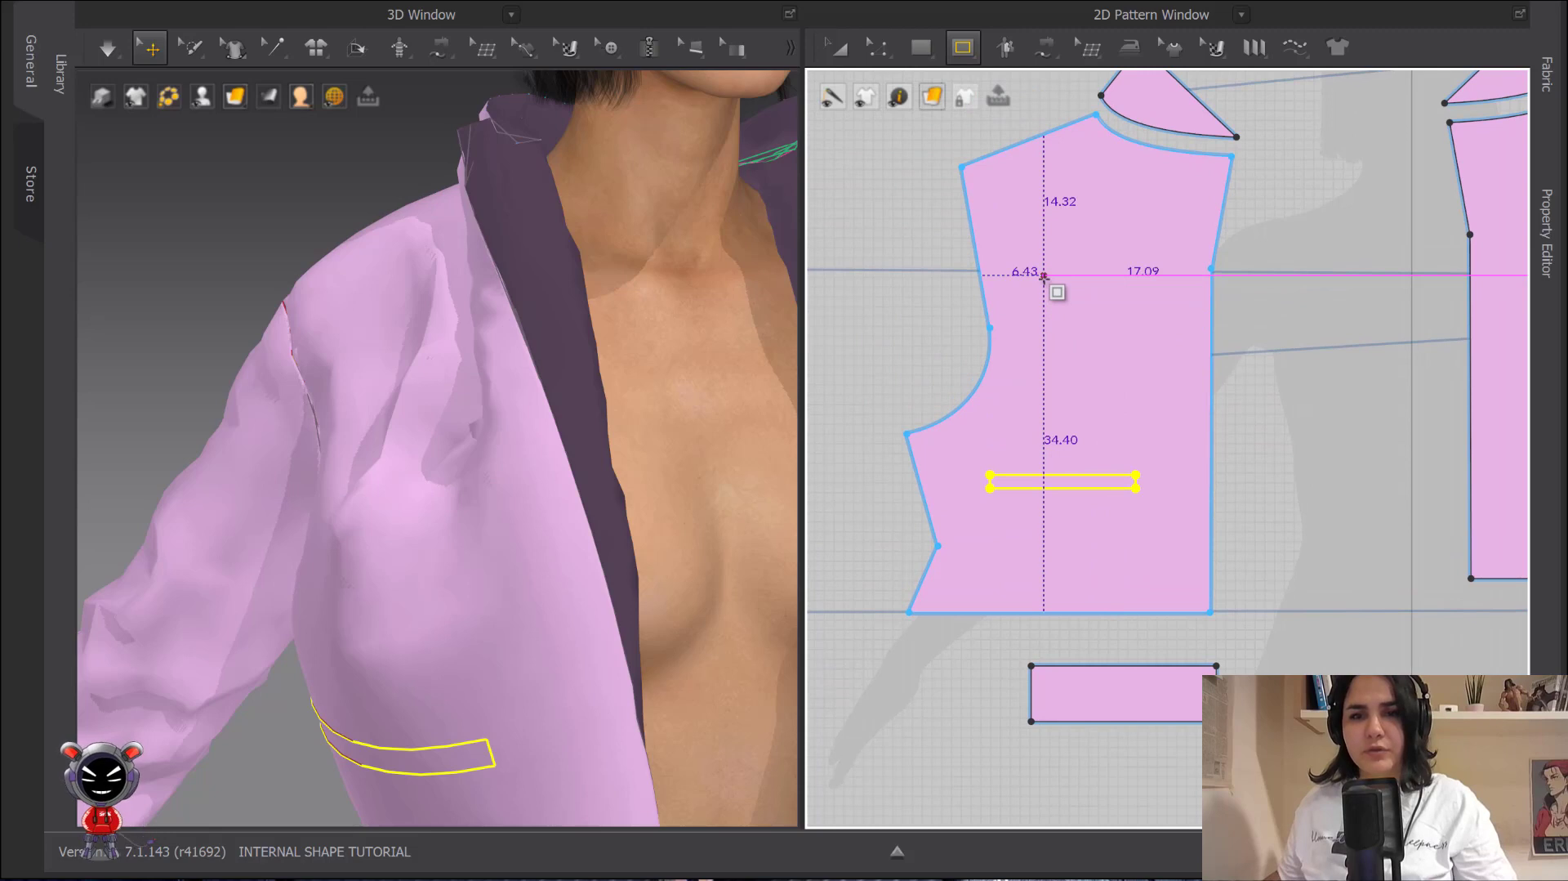
pyautogui.click(1043, 276)
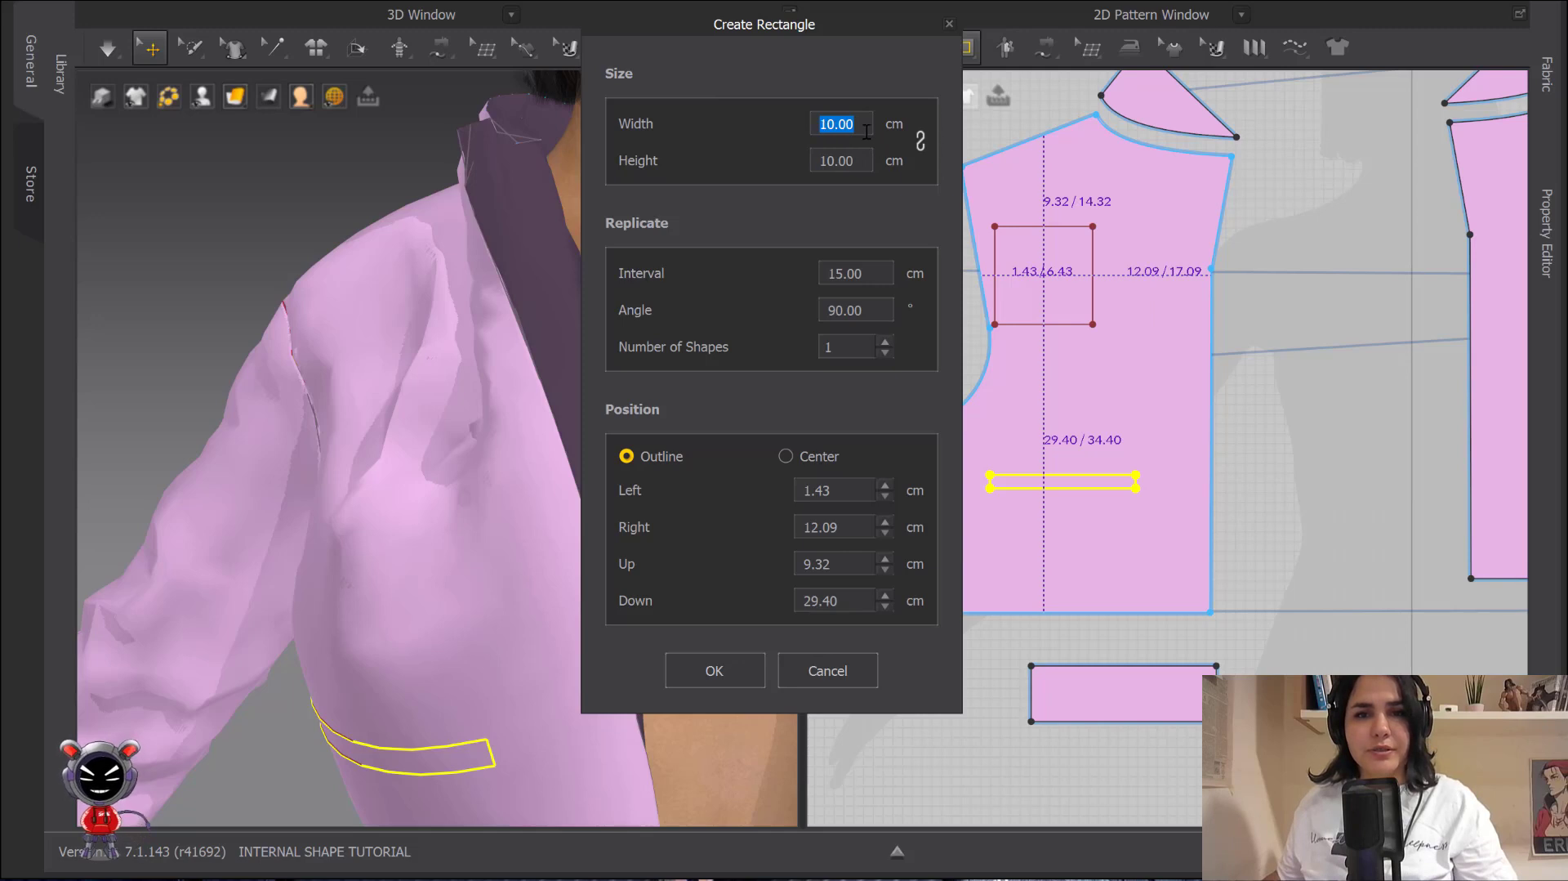
pyautogui.click(839, 159)
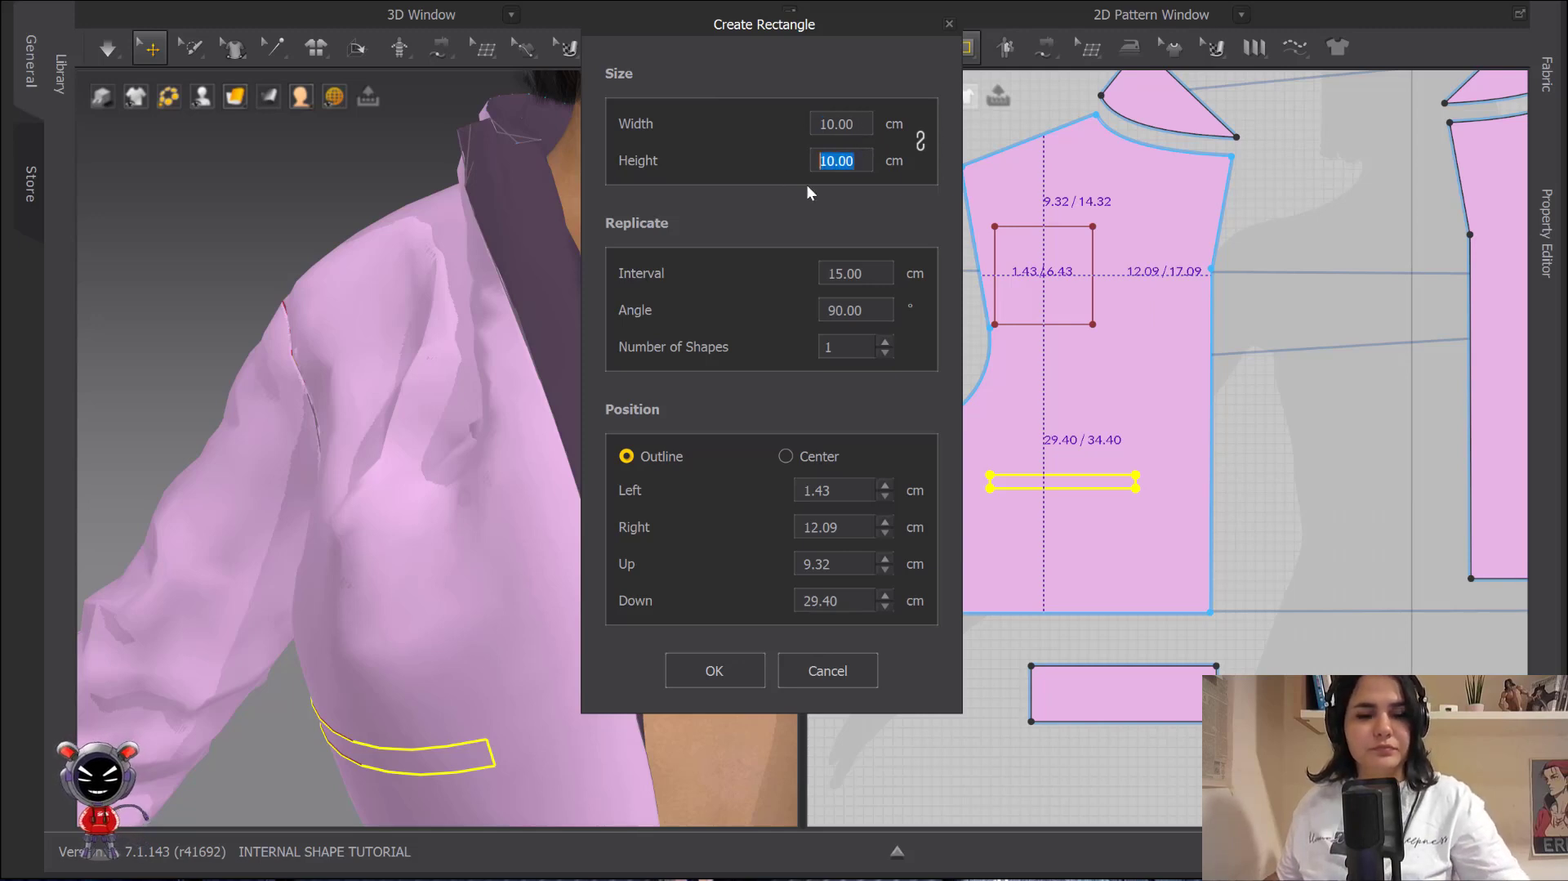
pyautogui.write('12')
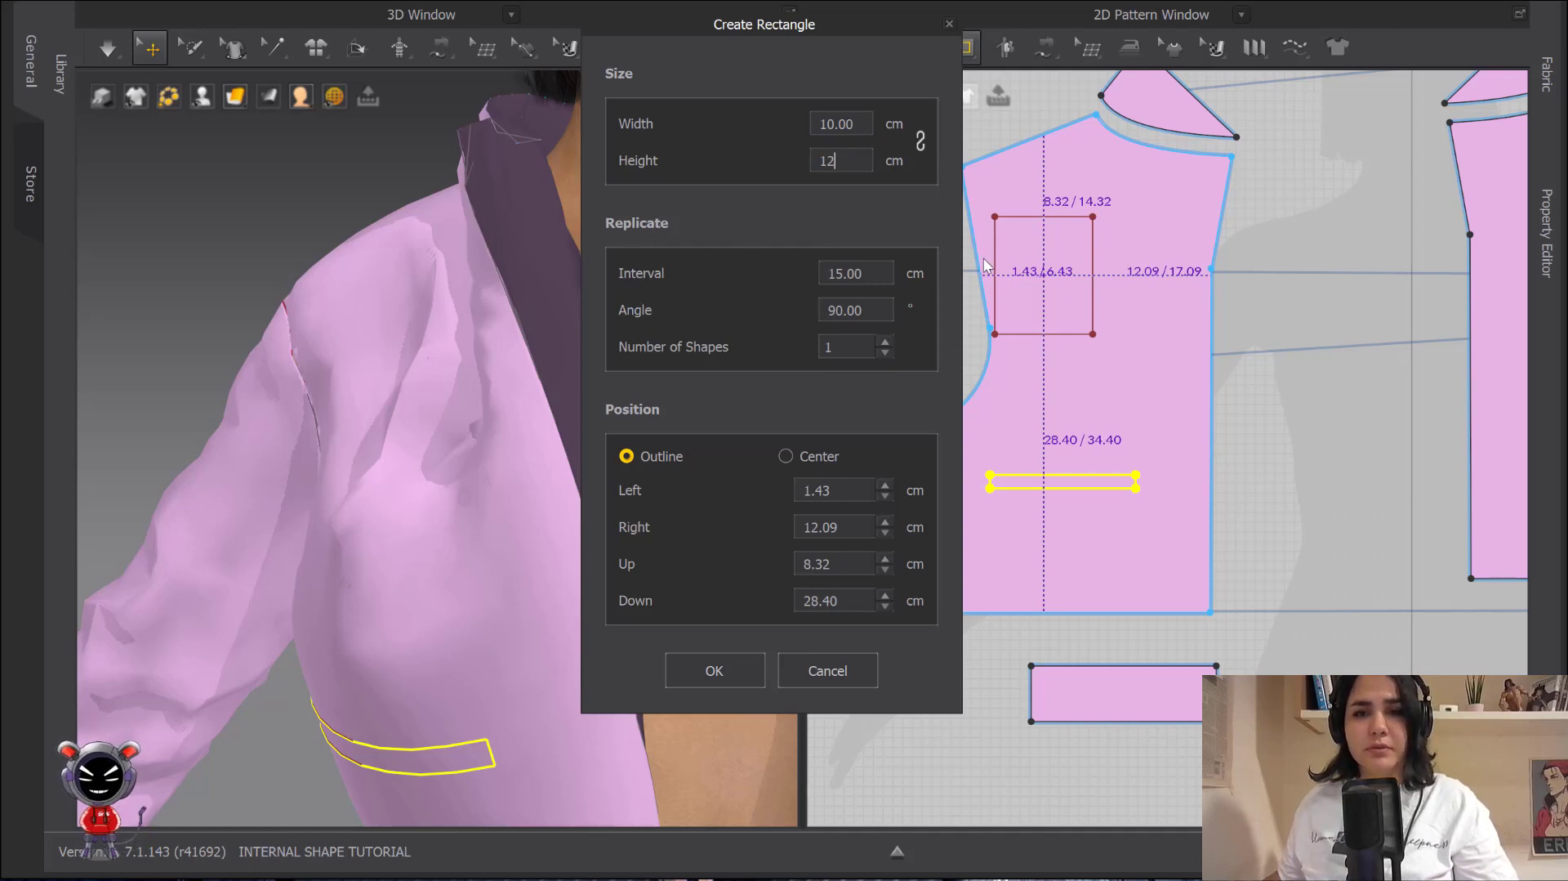
# - Try replicating the new rectangle as 2 shapes at a 115° angle with a 13 cm interval
pyautogui.click(885, 342)
pyautogui.click(872, 306)
pyautogui.write('115')
pyautogui.press('Return')
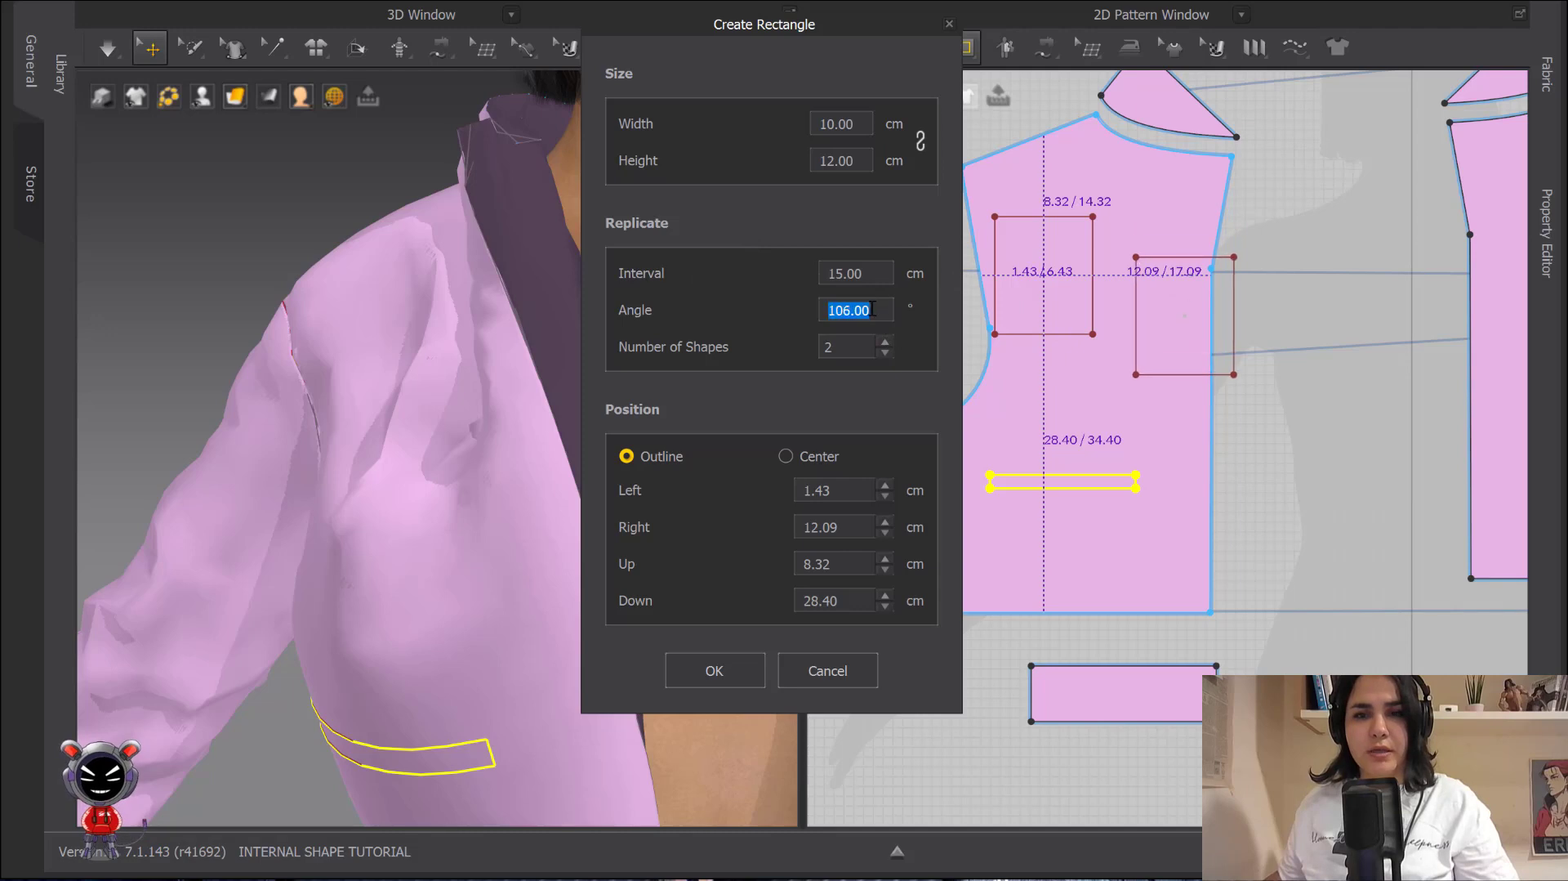
pyautogui.click(875, 275)
pyautogui.scroll(5, 870, 277)
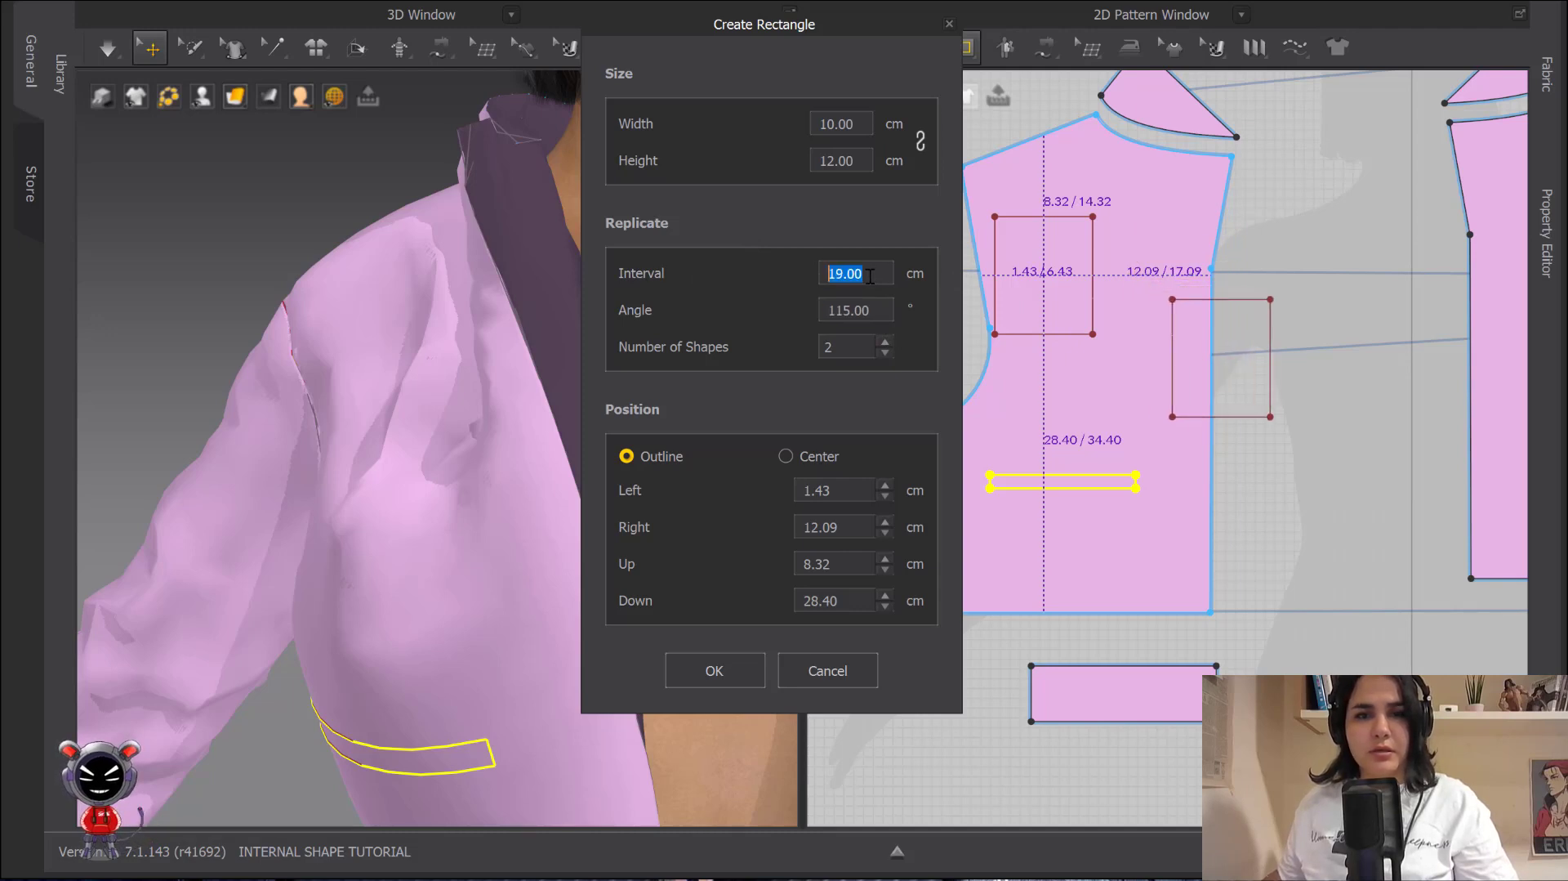
pyautogui.scroll(-6, 870, 282)
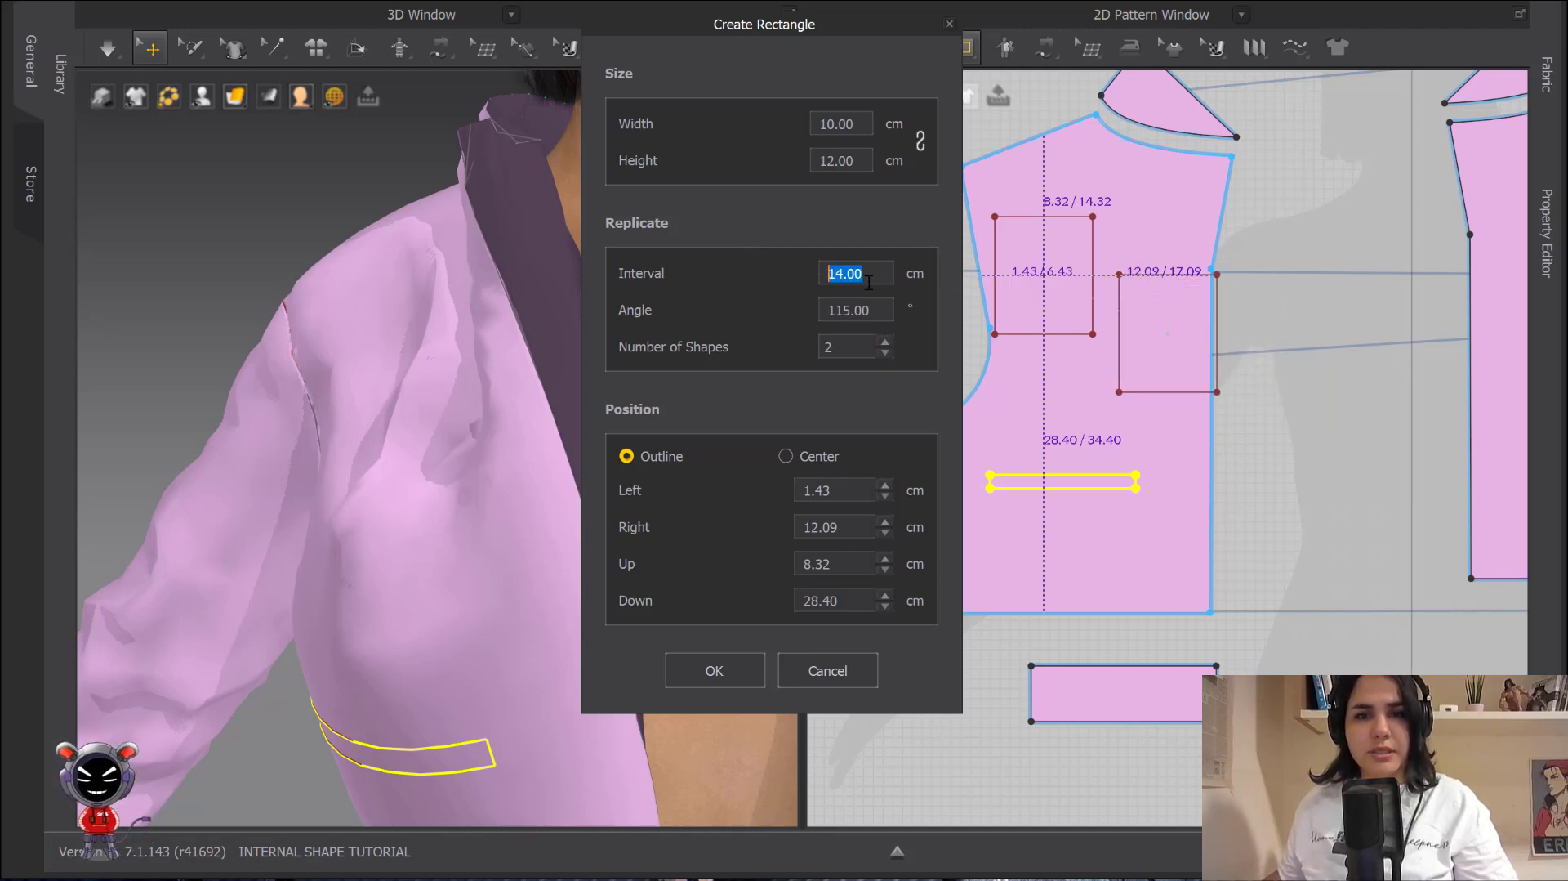
pyautogui.scroll(-1, 869, 277)
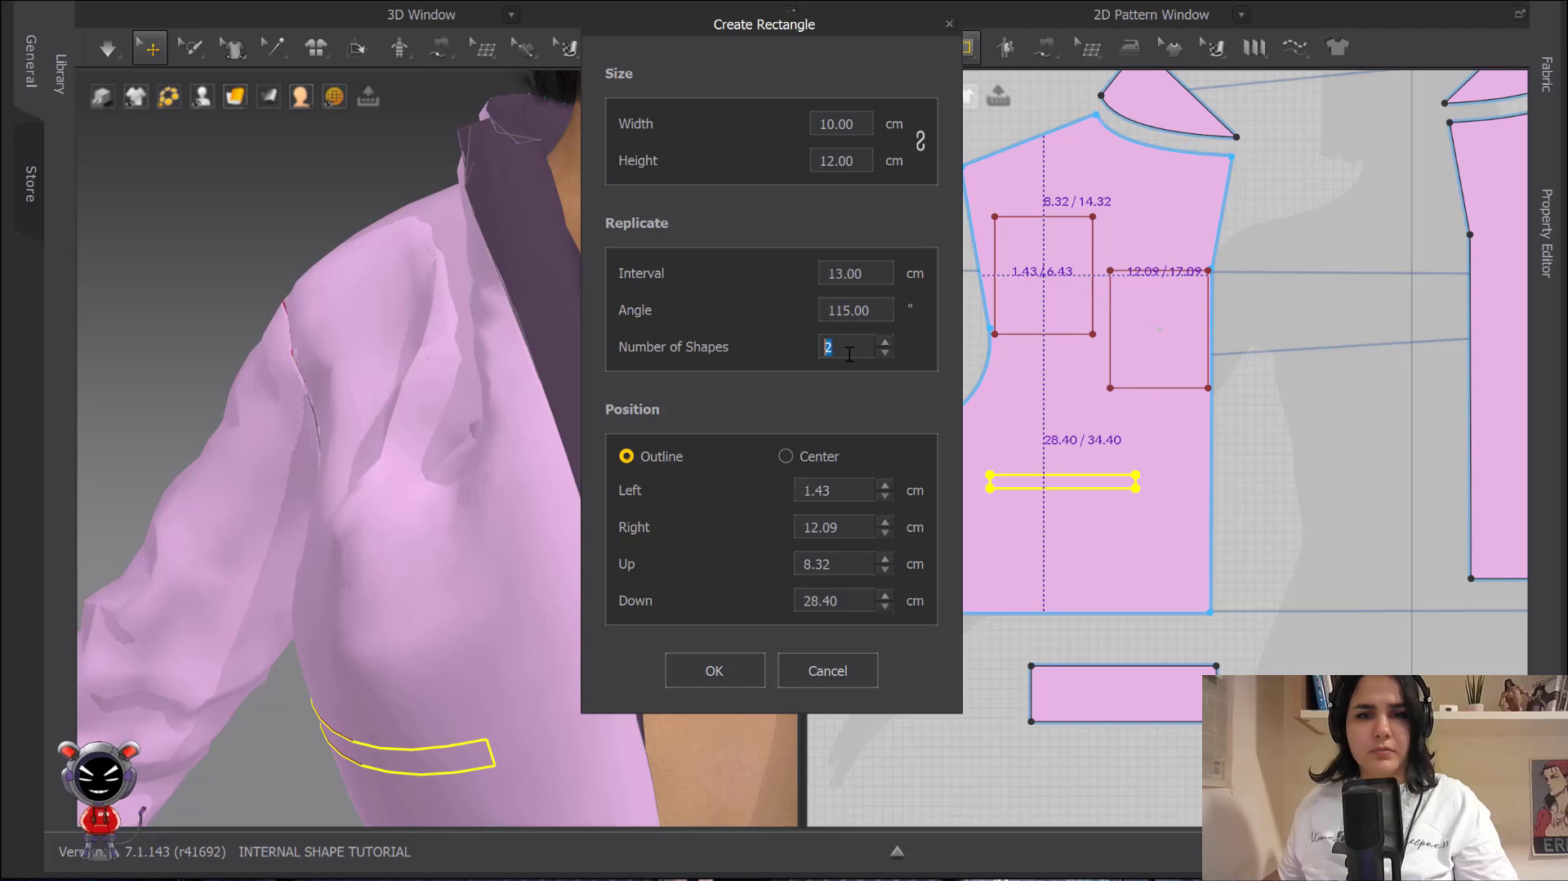
# - Create the rectangle with the number of shapes set to 1 and move it down toward the middle of the front bodice
pyautogui.write('1')
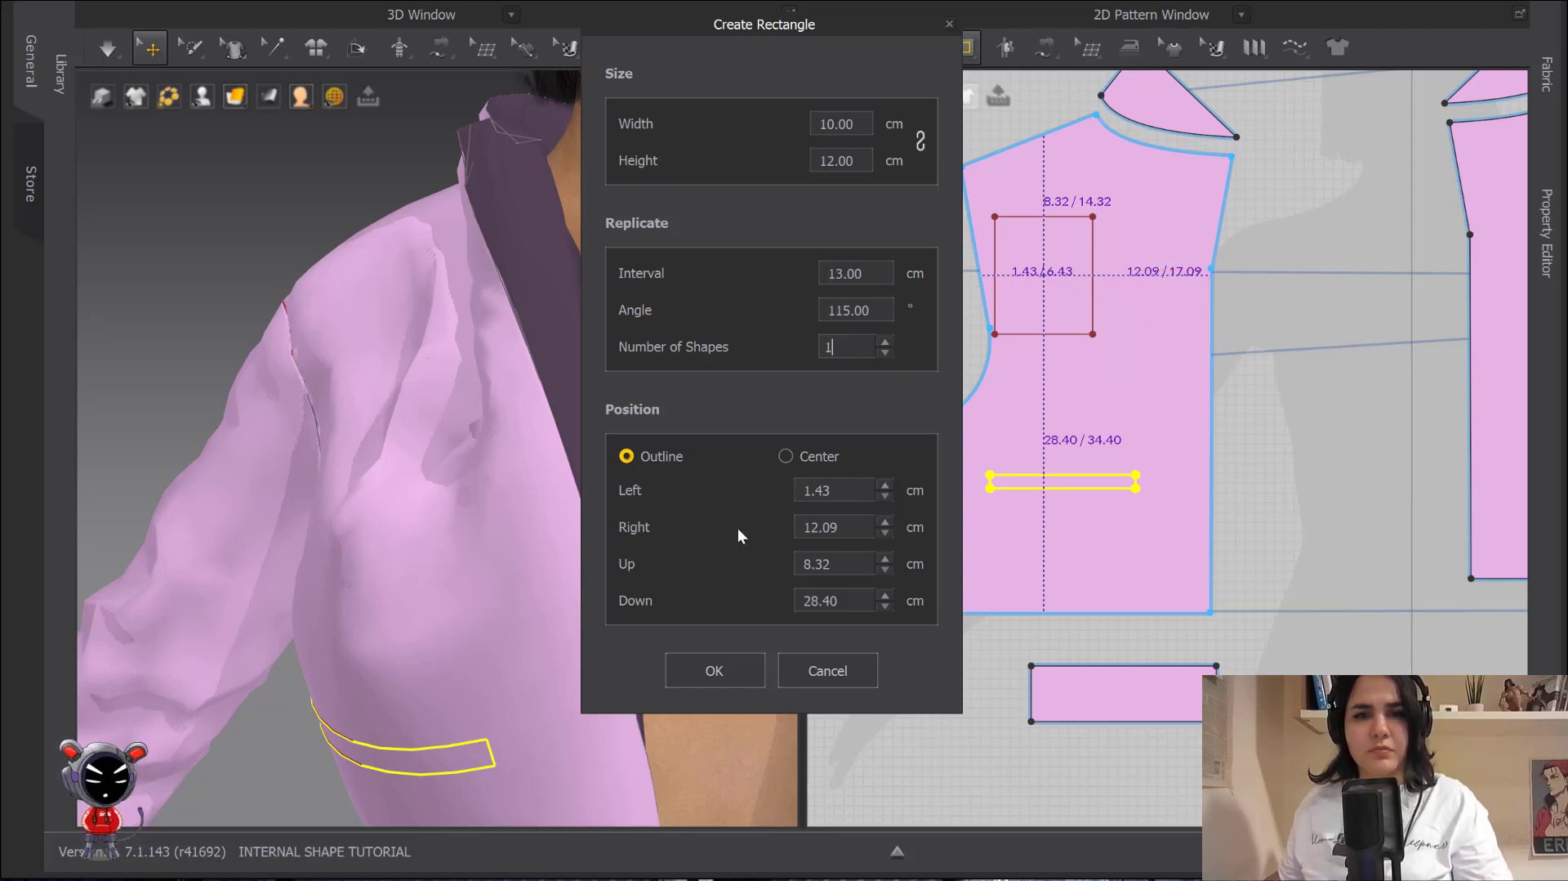
pyautogui.click(714, 670)
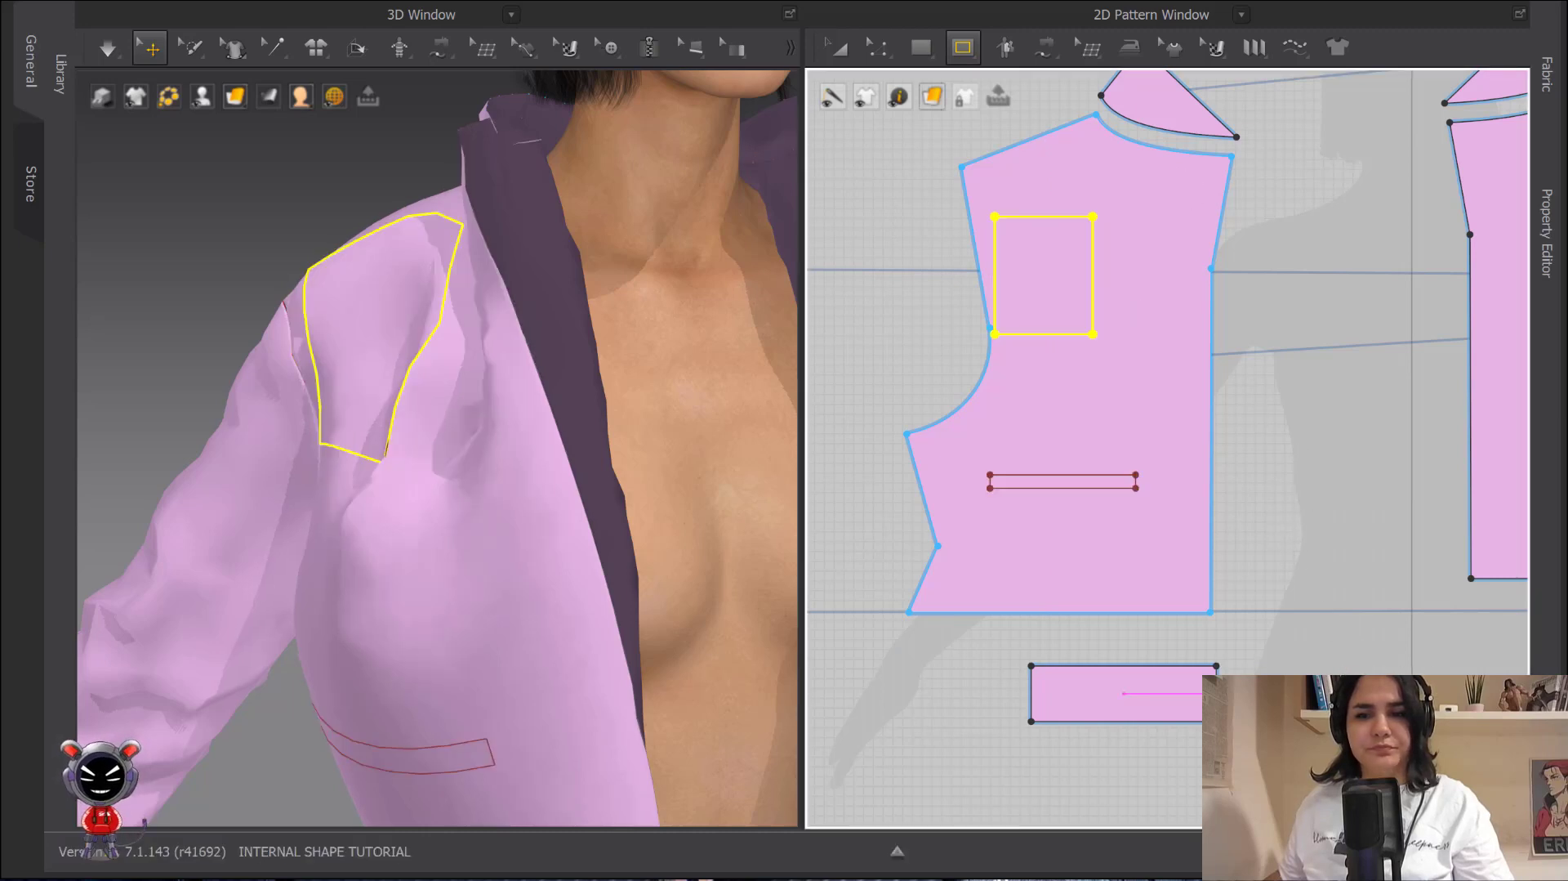
pyautogui.click(838, 47)
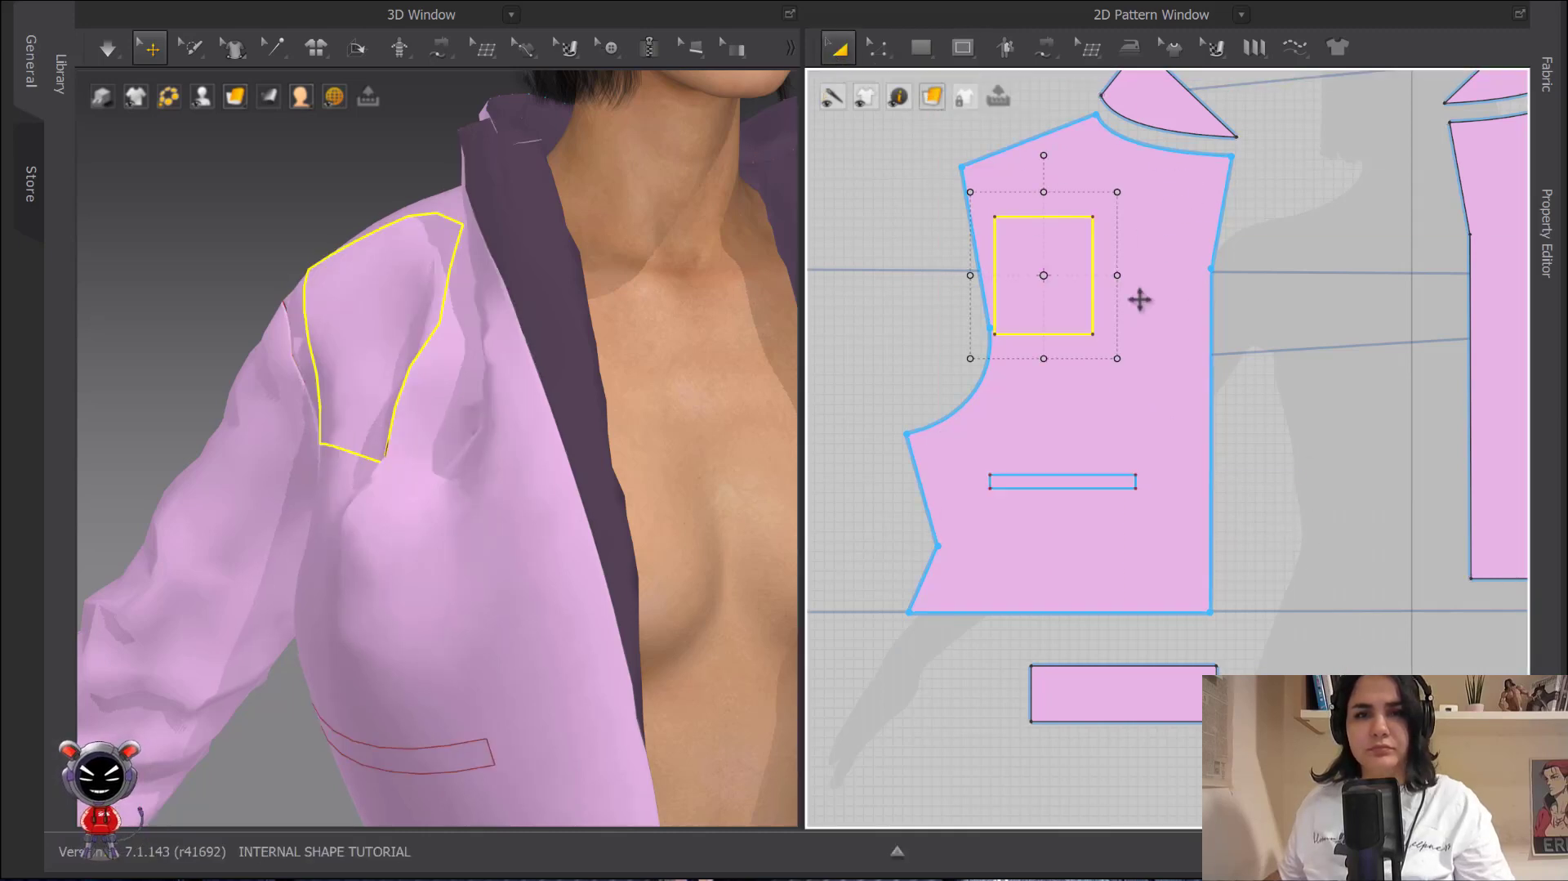
pyautogui.moveTo(1090, 261); pyautogui.dragTo(1146, 308)
pyautogui.scroll(-5, 458, 364)
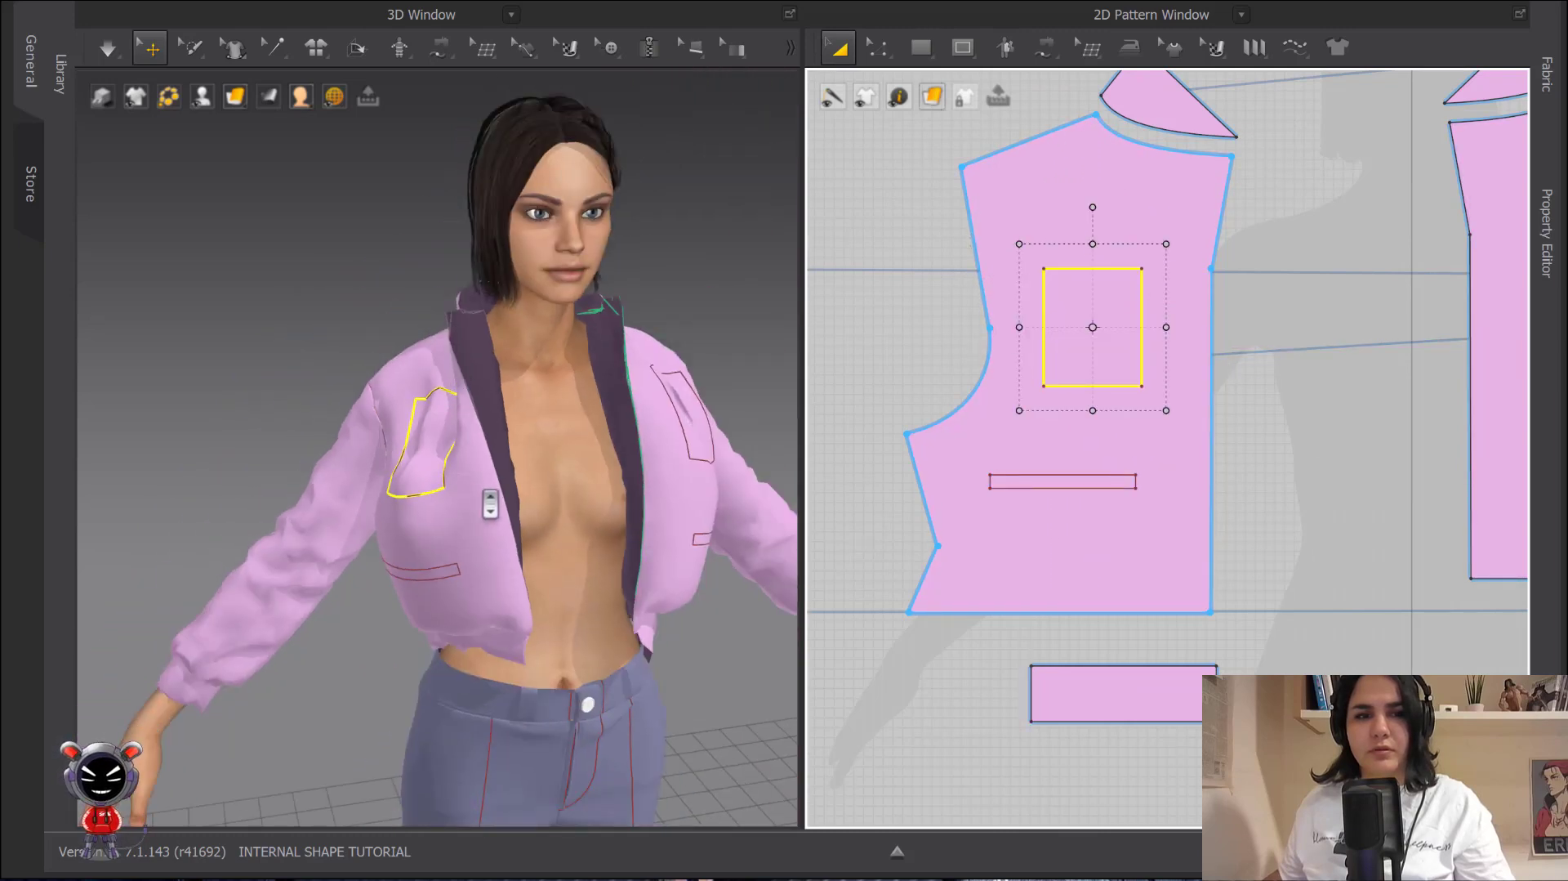
# - Rotate the long, narrow rectangle on the lower front bodice counterclockwise into a steep diagonal
pyautogui.click(1066, 484)
pyautogui.scroll(5, 1095, 506)
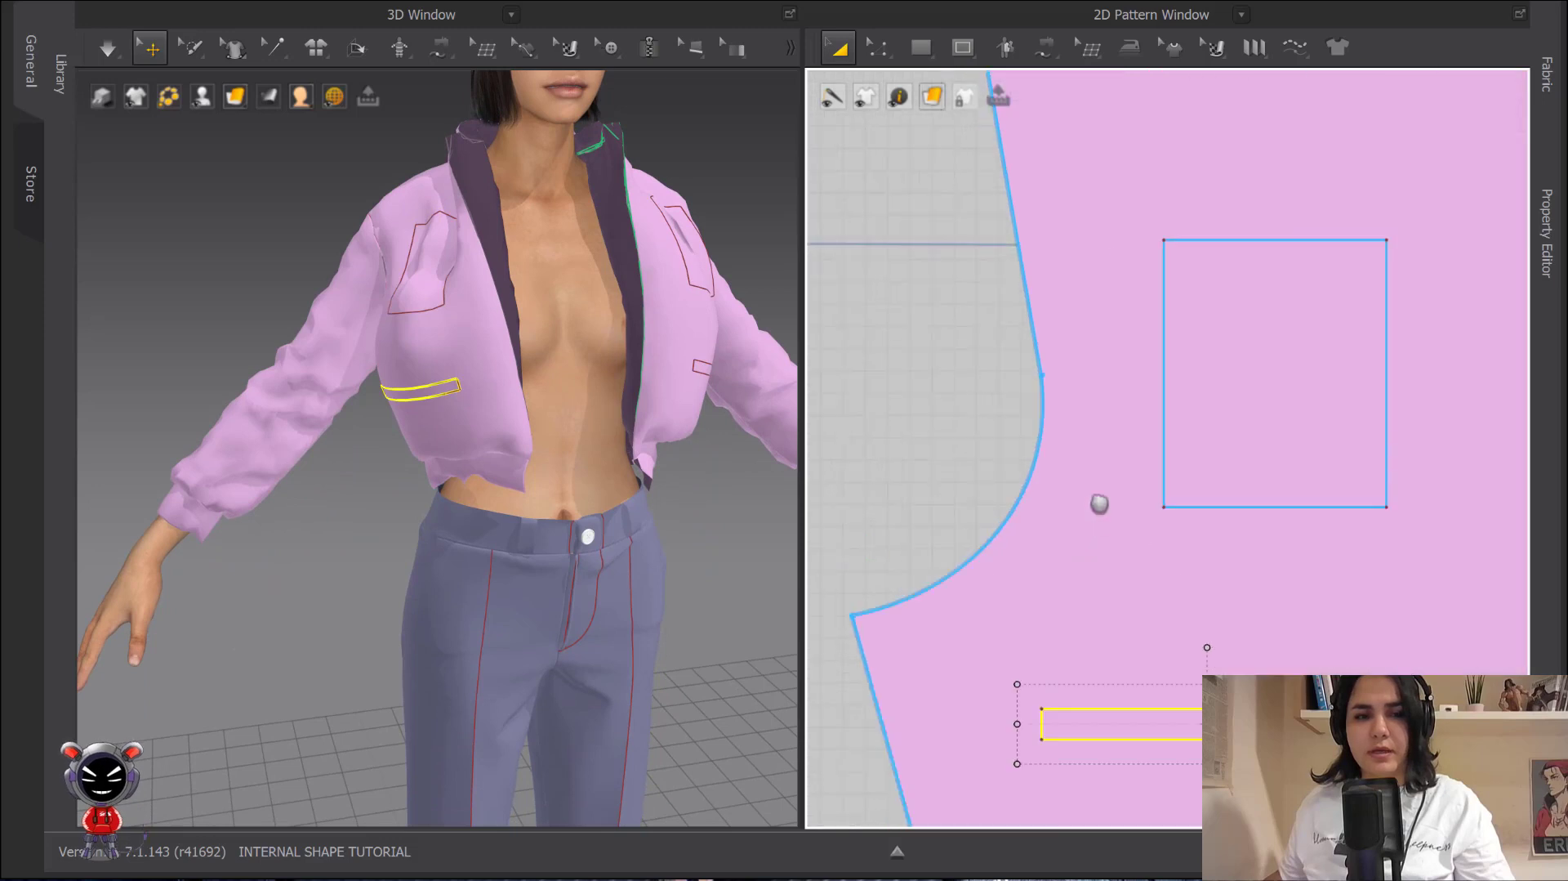
pyautogui.moveTo(1171, 418); pyautogui.dragTo(1106, 406)
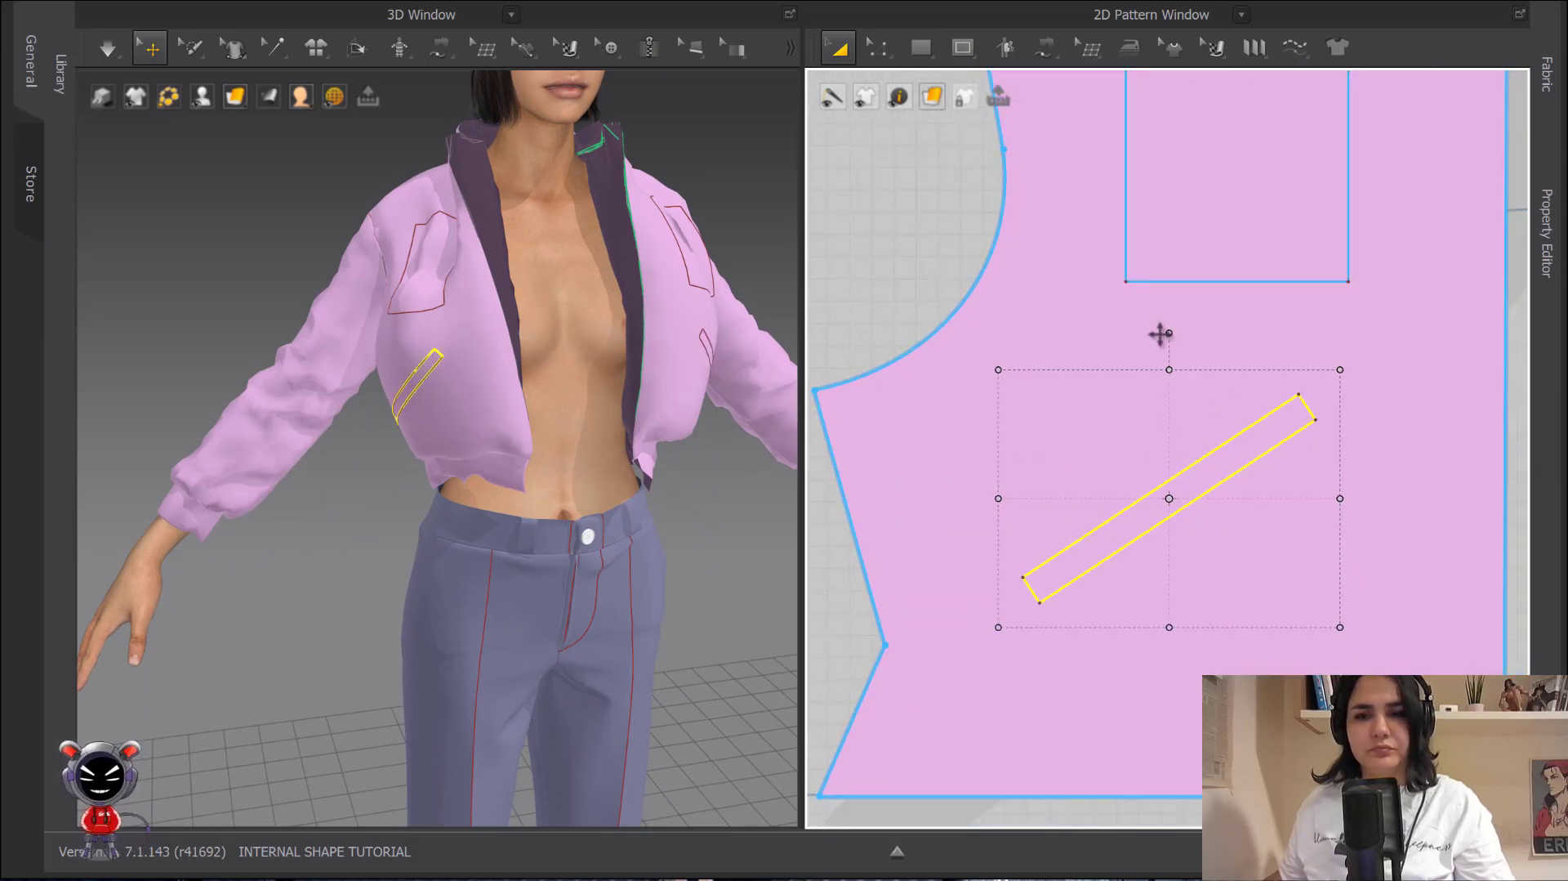
pyautogui.moveTo(1169, 333)
pyautogui.mouseDown()
pyautogui.moveTo(1114, 327)
pyautogui.moveTo(1183, 308)
pyautogui.mouseUp()
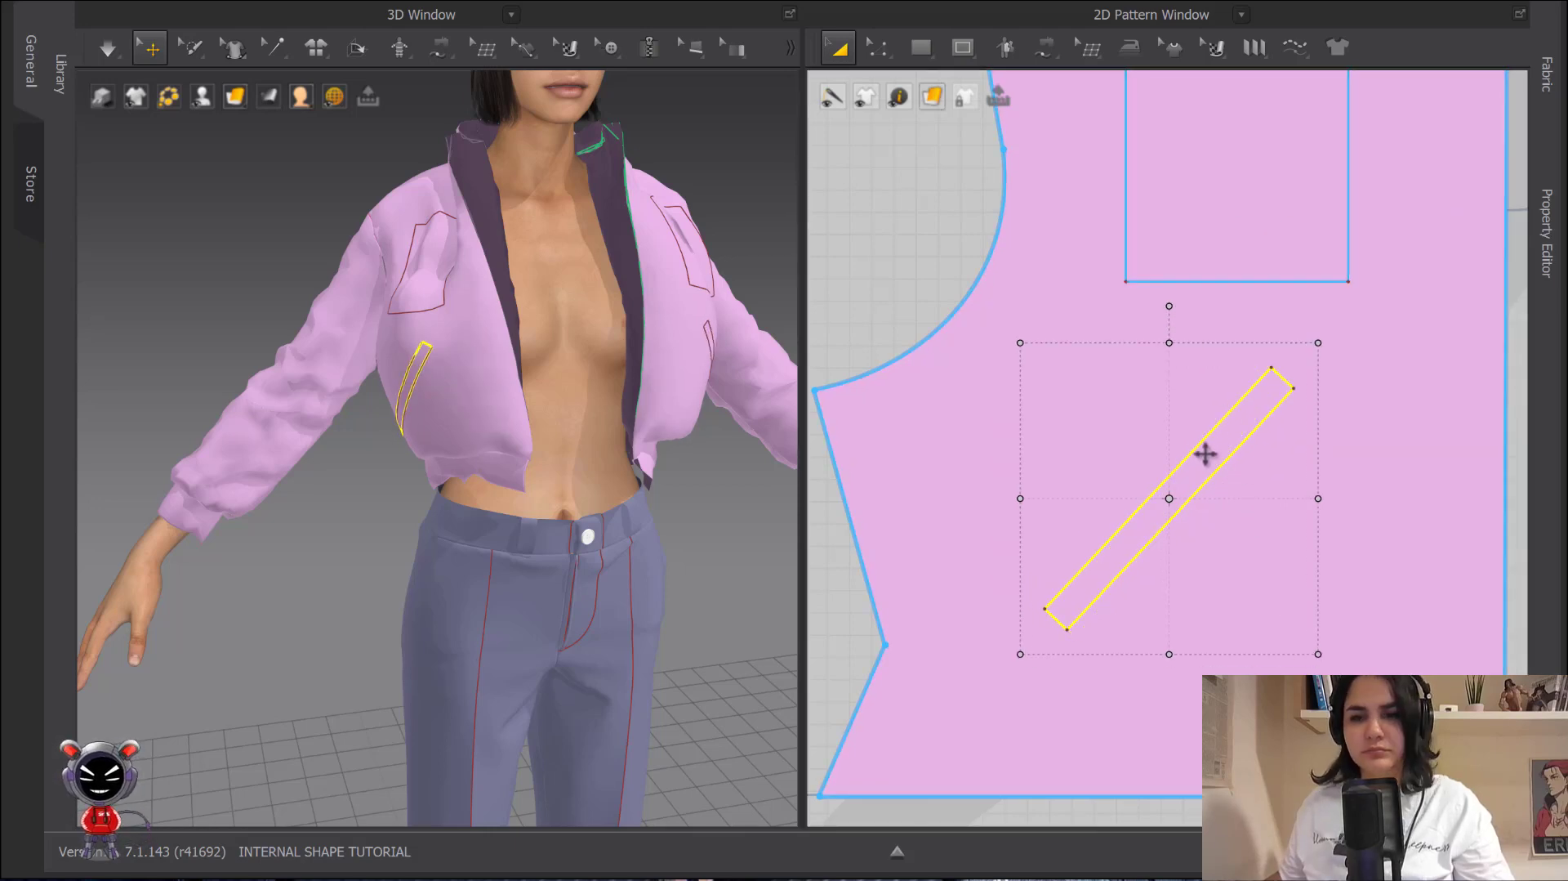
# - Reposition the narrow rectangle below the large rectangle and reduce its slant to a shallower diagonal
pyautogui.moveTo(1205, 454); pyautogui.dragTo(1299, 575)
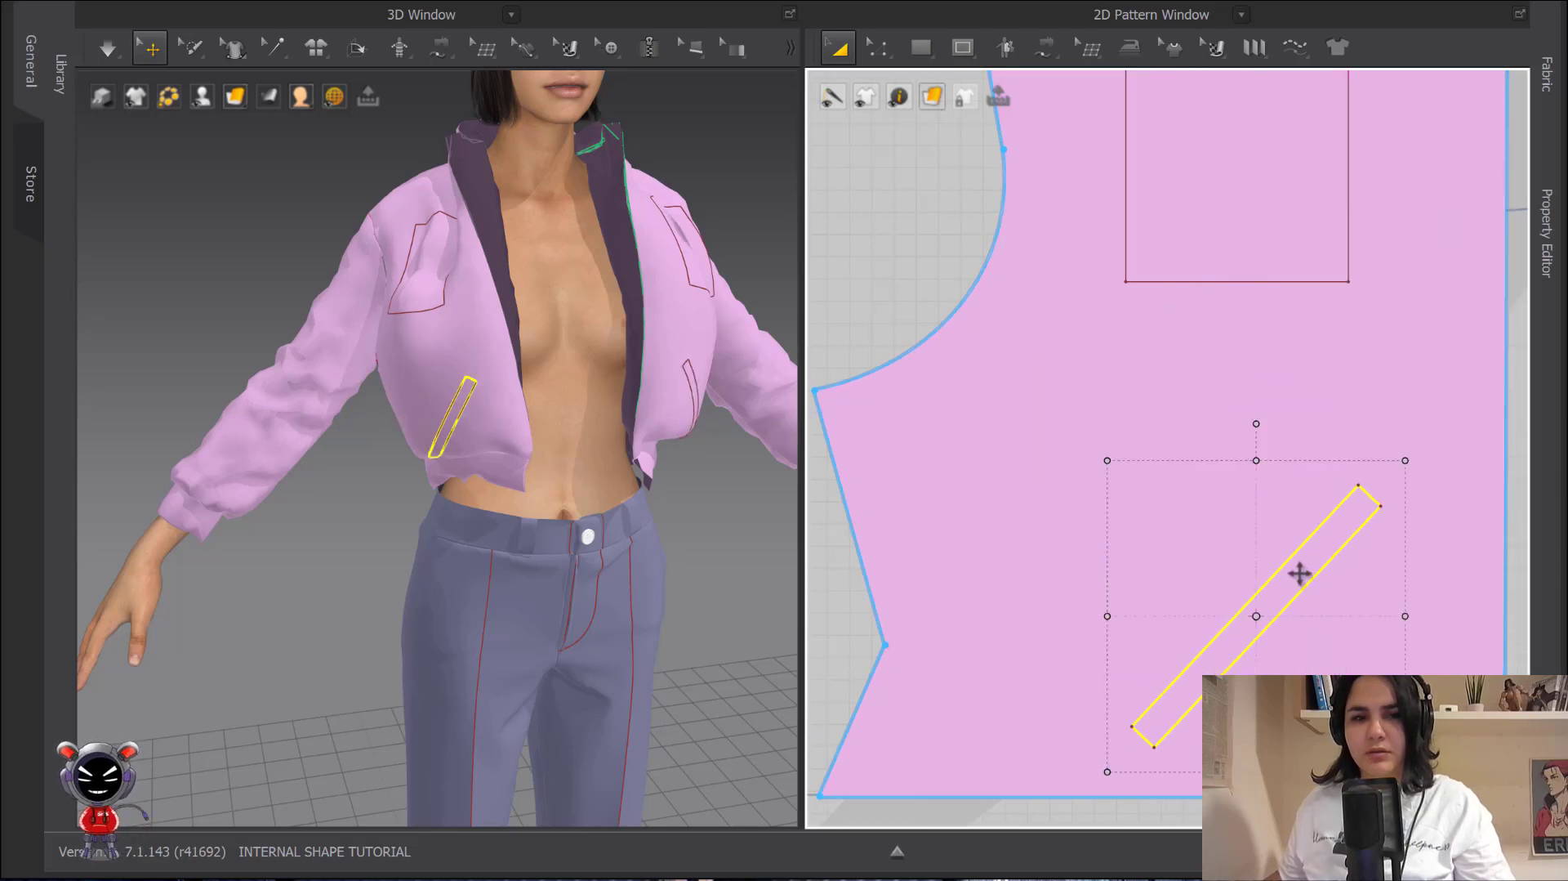
pyautogui.moveTo(1299, 575); pyautogui.dragTo(1297, 575, button='middle')
pyautogui.moveTo(1314, 576); pyautogui.dragTo(1217, 554)
pyautogui.moveTo(1151, 406); pyautogui.dragTo(1302, 496)
pyautogui.scroll(-3, 1226, 367)
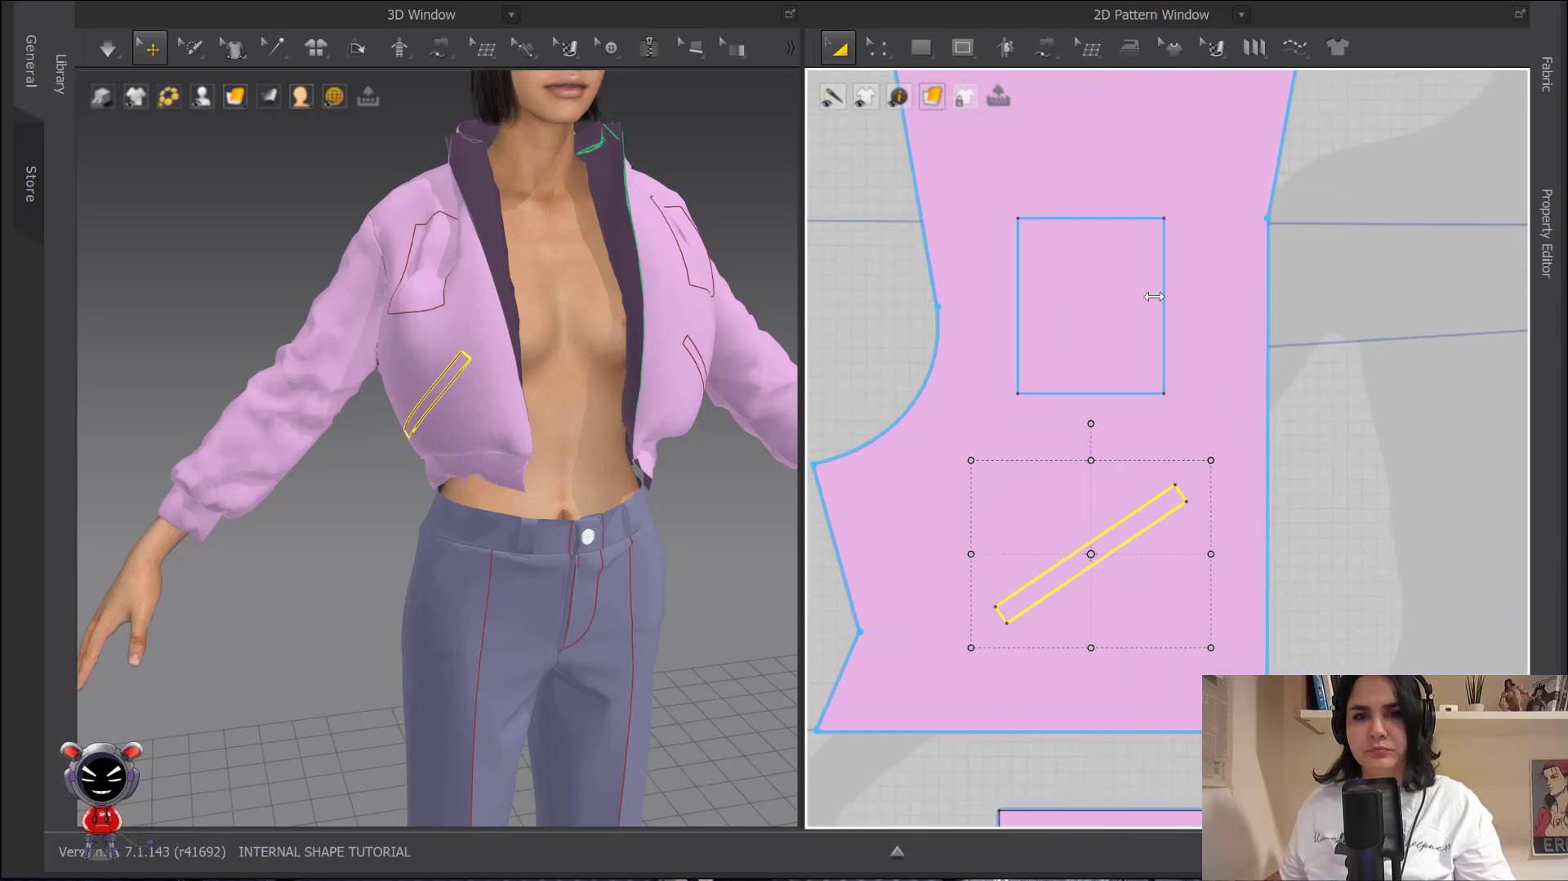
# - Move the large rectangle down closer to the slanted one and clone it as a separate pattern beside the bodice's armhole
pyautogui.moveTo(1166, 280); pyautogui.dragTo(1135, 358)
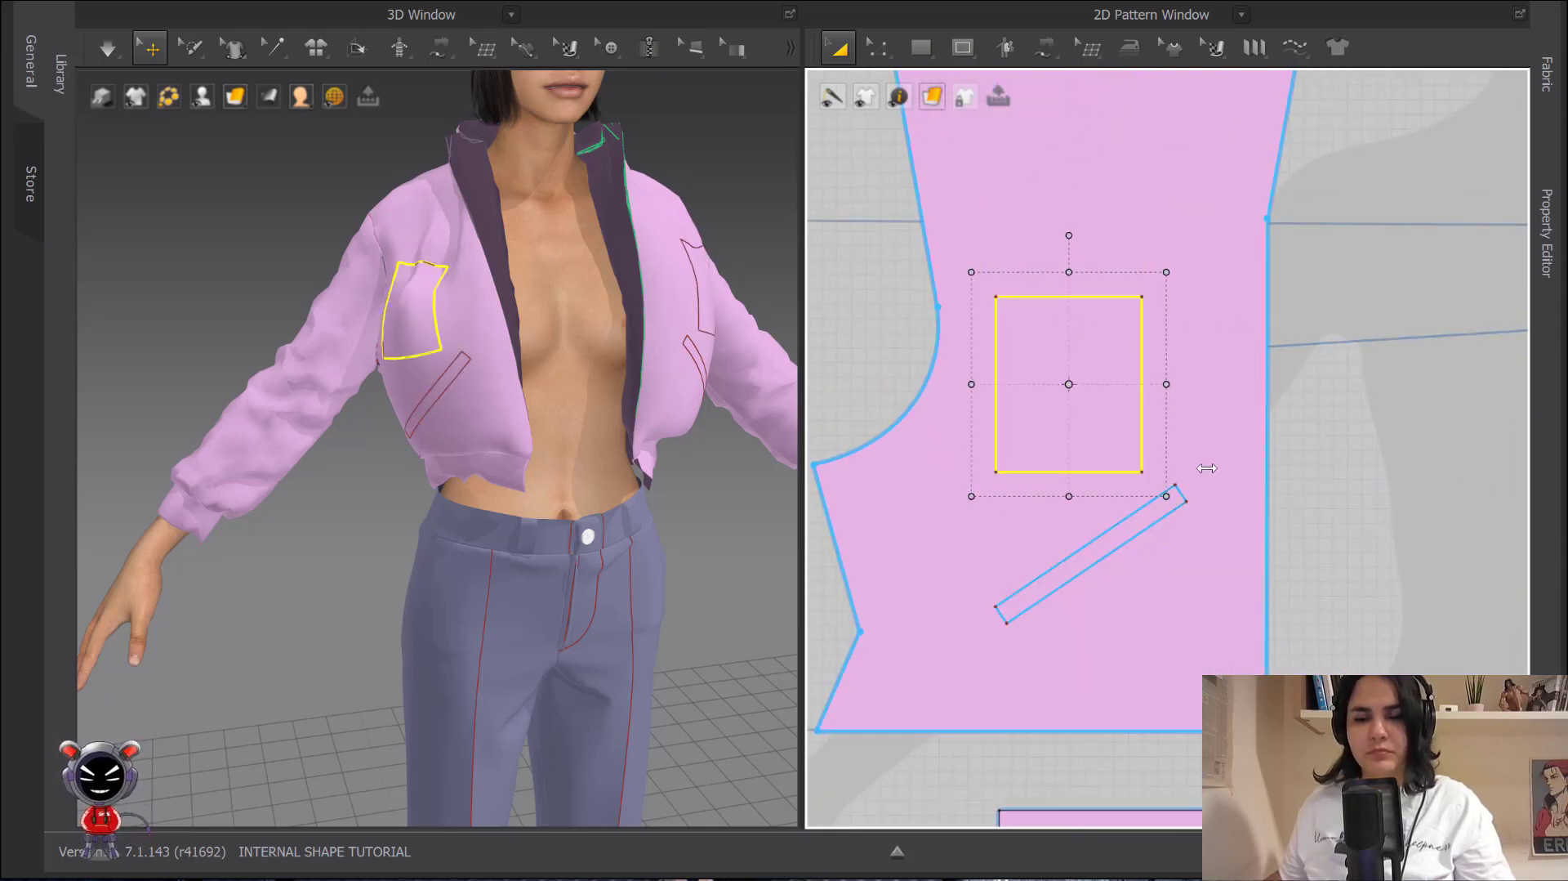
pyautogui.rightClick(1137, 350)
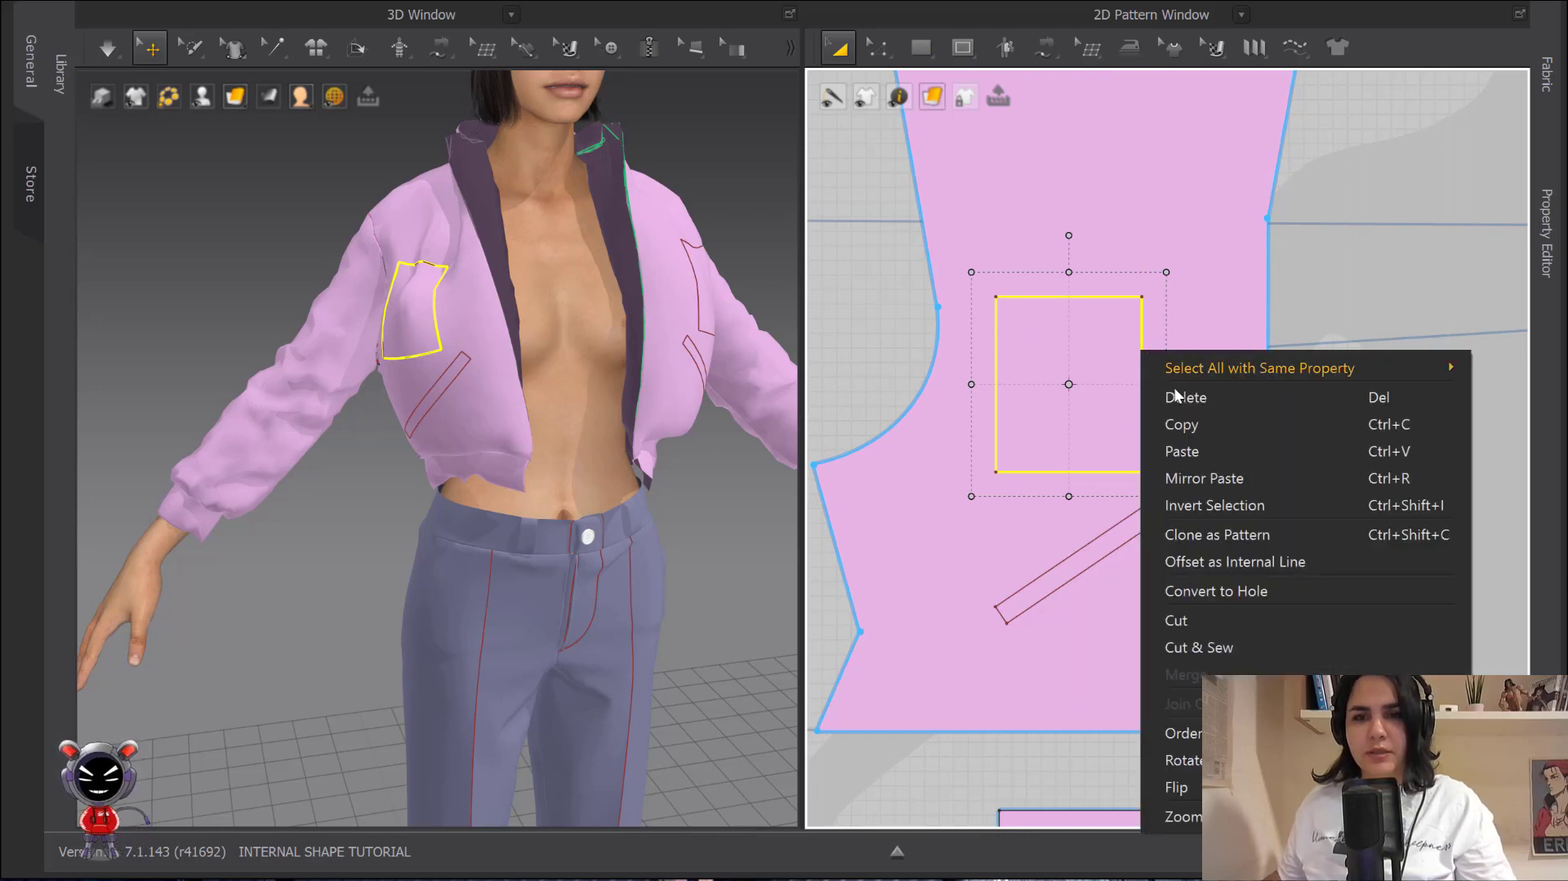
pyautogui.click(1237, 536)
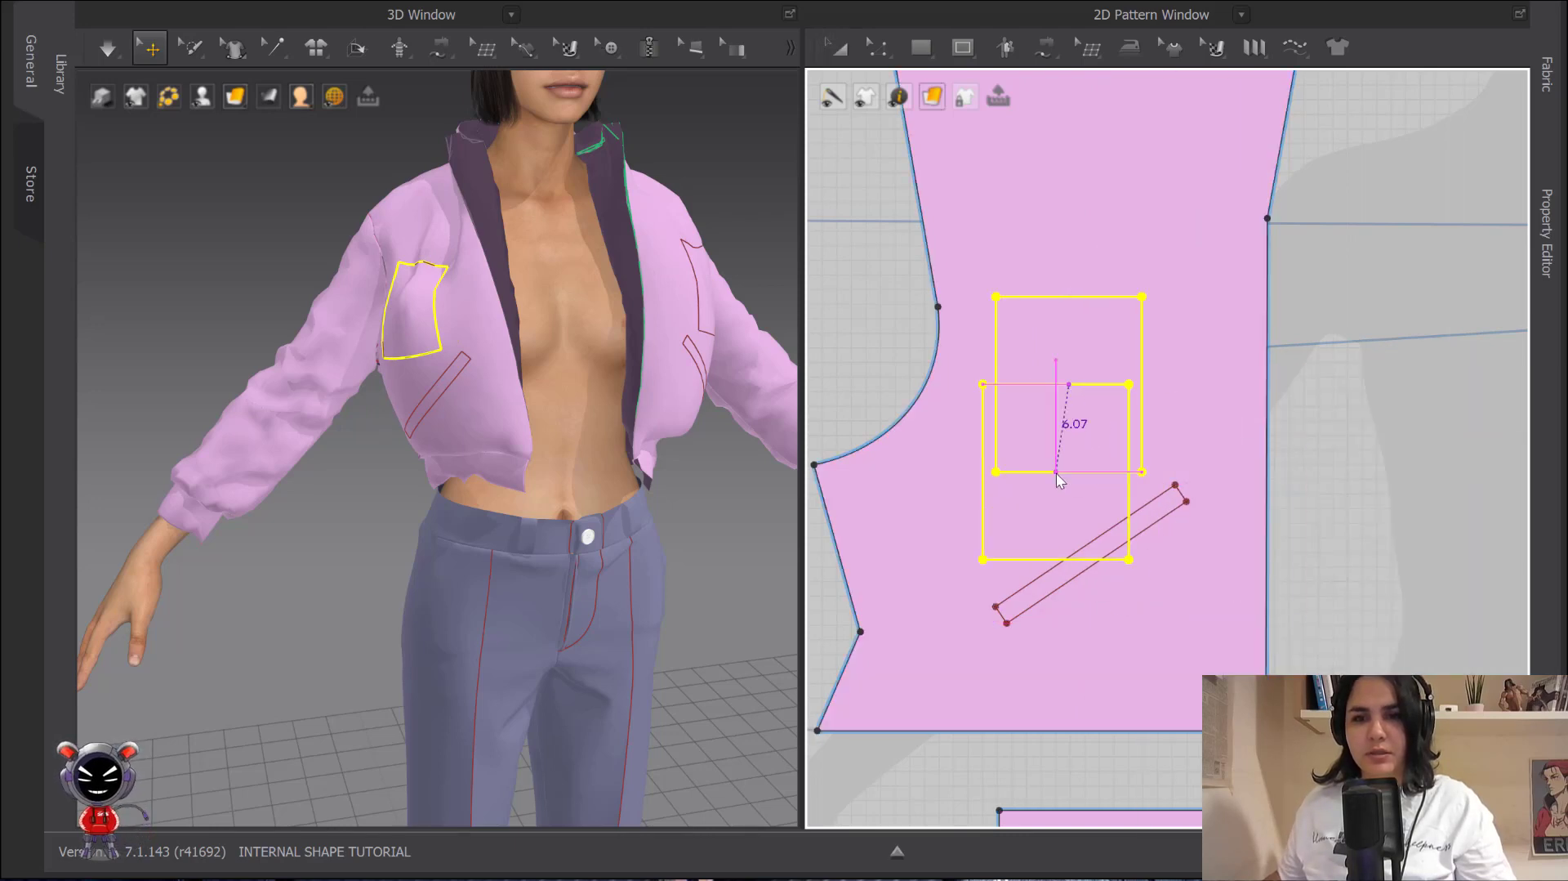
pyautogui.click(1052, 321)
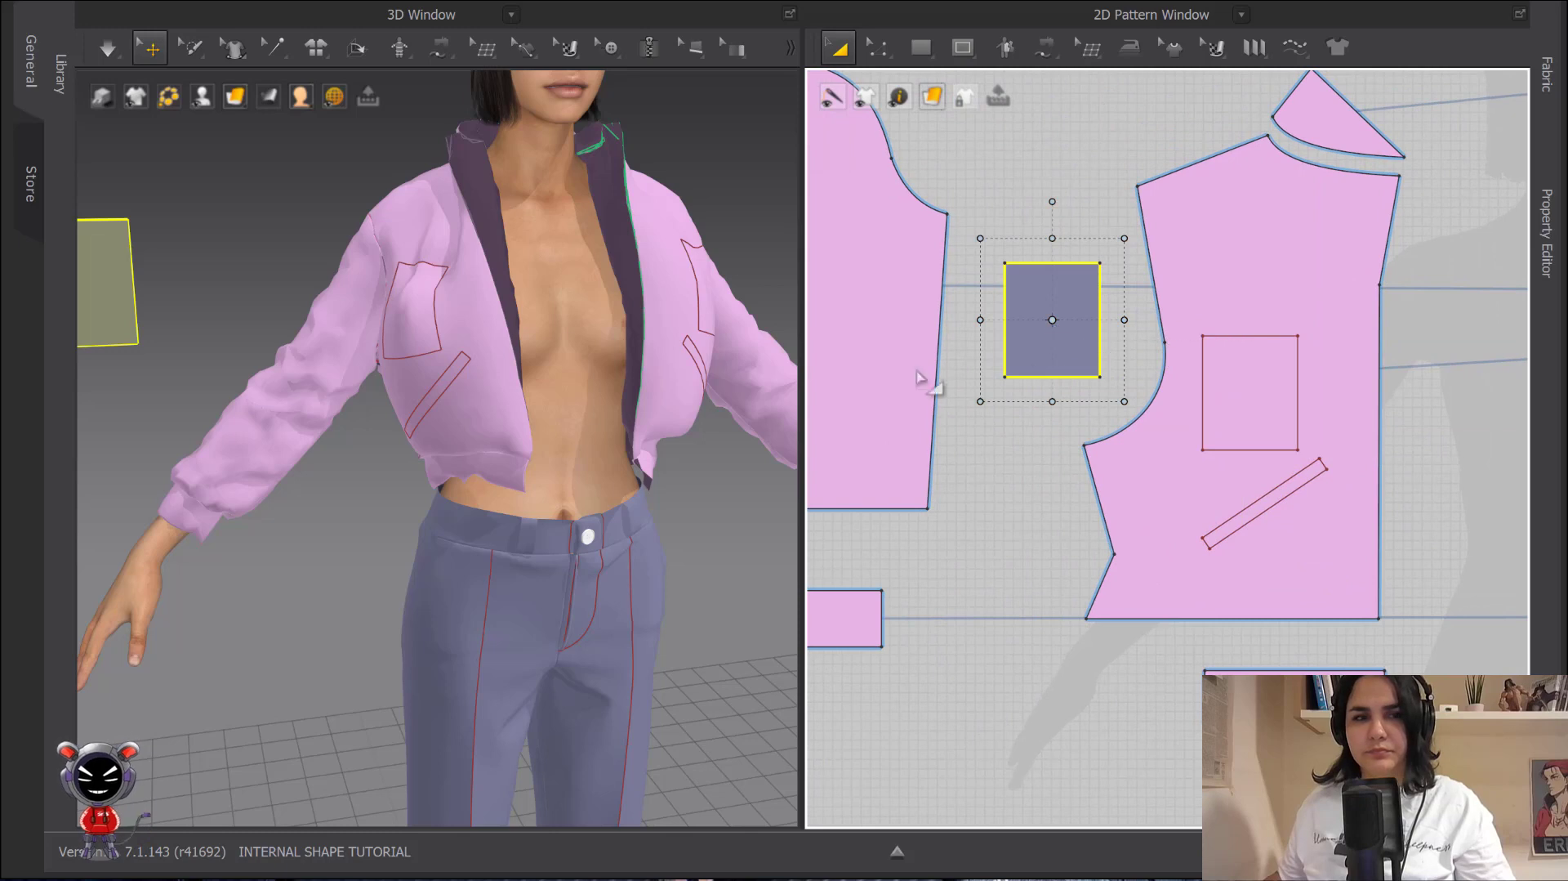
# - Shift the cloned pocket pattern closer to the sleeve in 3D and enlarge its width and height in 2D
pyautogui.moveTo(253, 336); pyautogui.dragTo(496, 376, button='middle')
pyautogui.moveTo(385, 325); pyautogui.dragTo(444, 352)
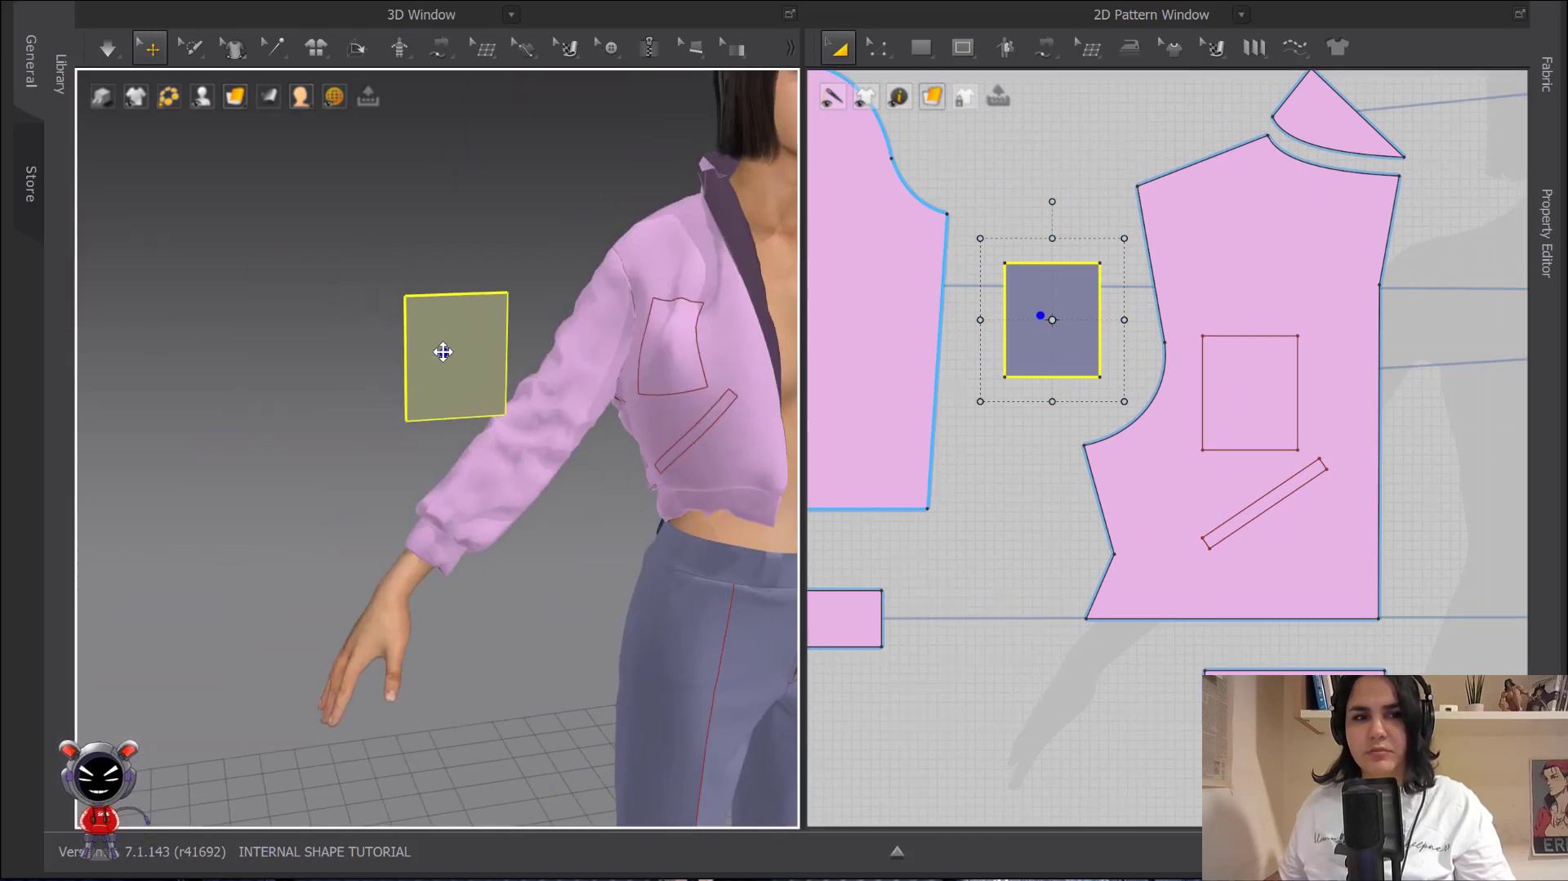
pyautogui.click(1041, 319)
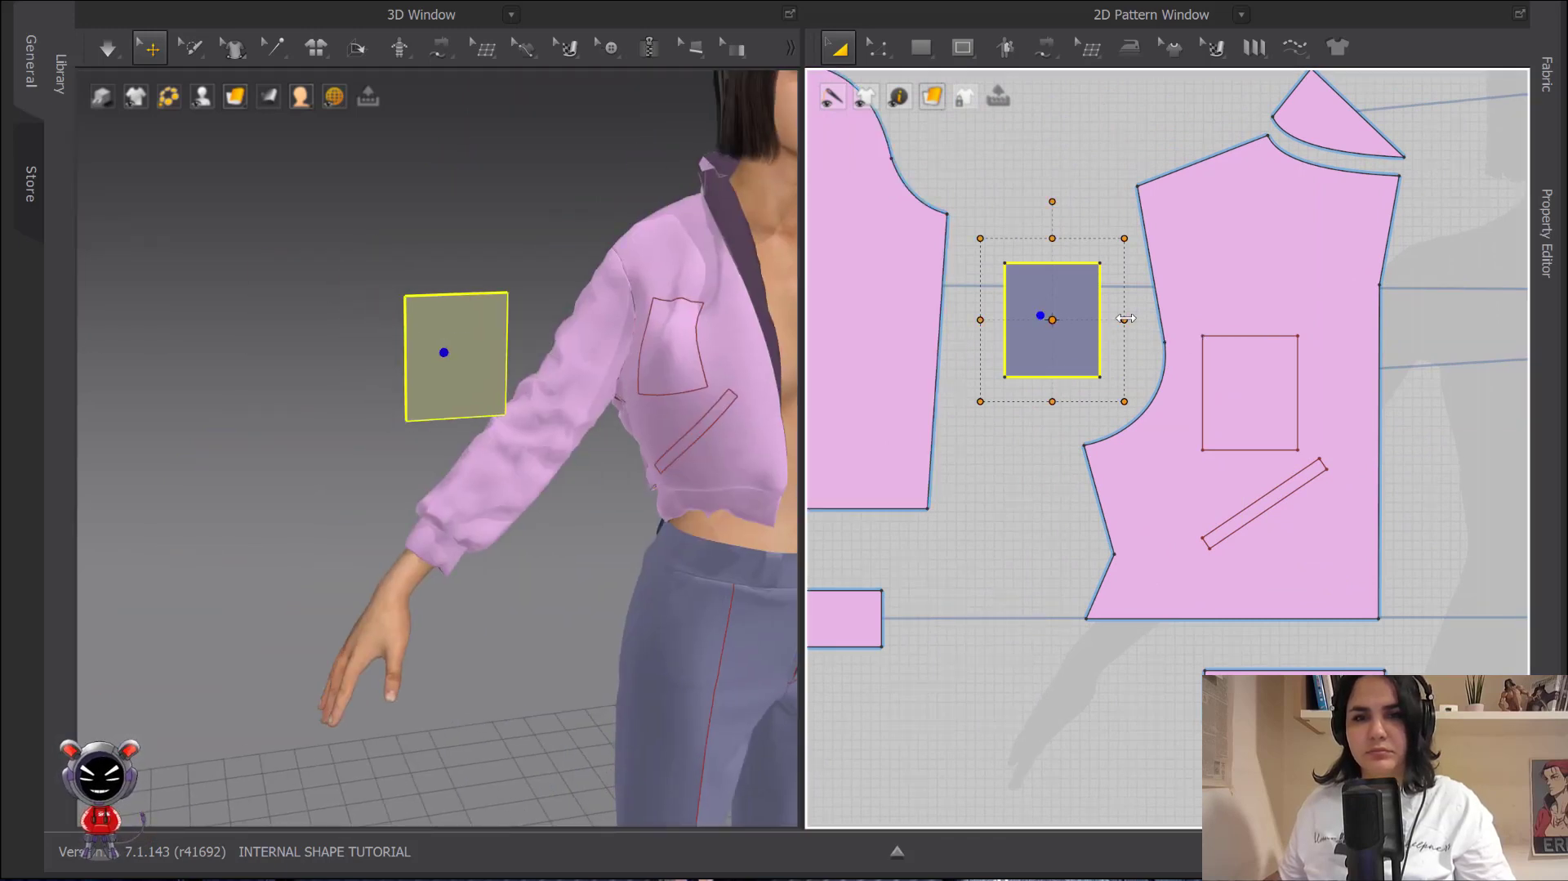
pyautogui.moveTo(1126, 319); pyautogui.dragTo(1141, 320)
pyautogui.moveTo(1052, 401); pyautogui.dragTo(1053, 438)
# - Free-sew the pocket pattern's two sides and bottom edge to the matching edges of the large bodice rectangle, leaving the top open
pyautogui.press('m')
pyautogui.click(1116, 247)
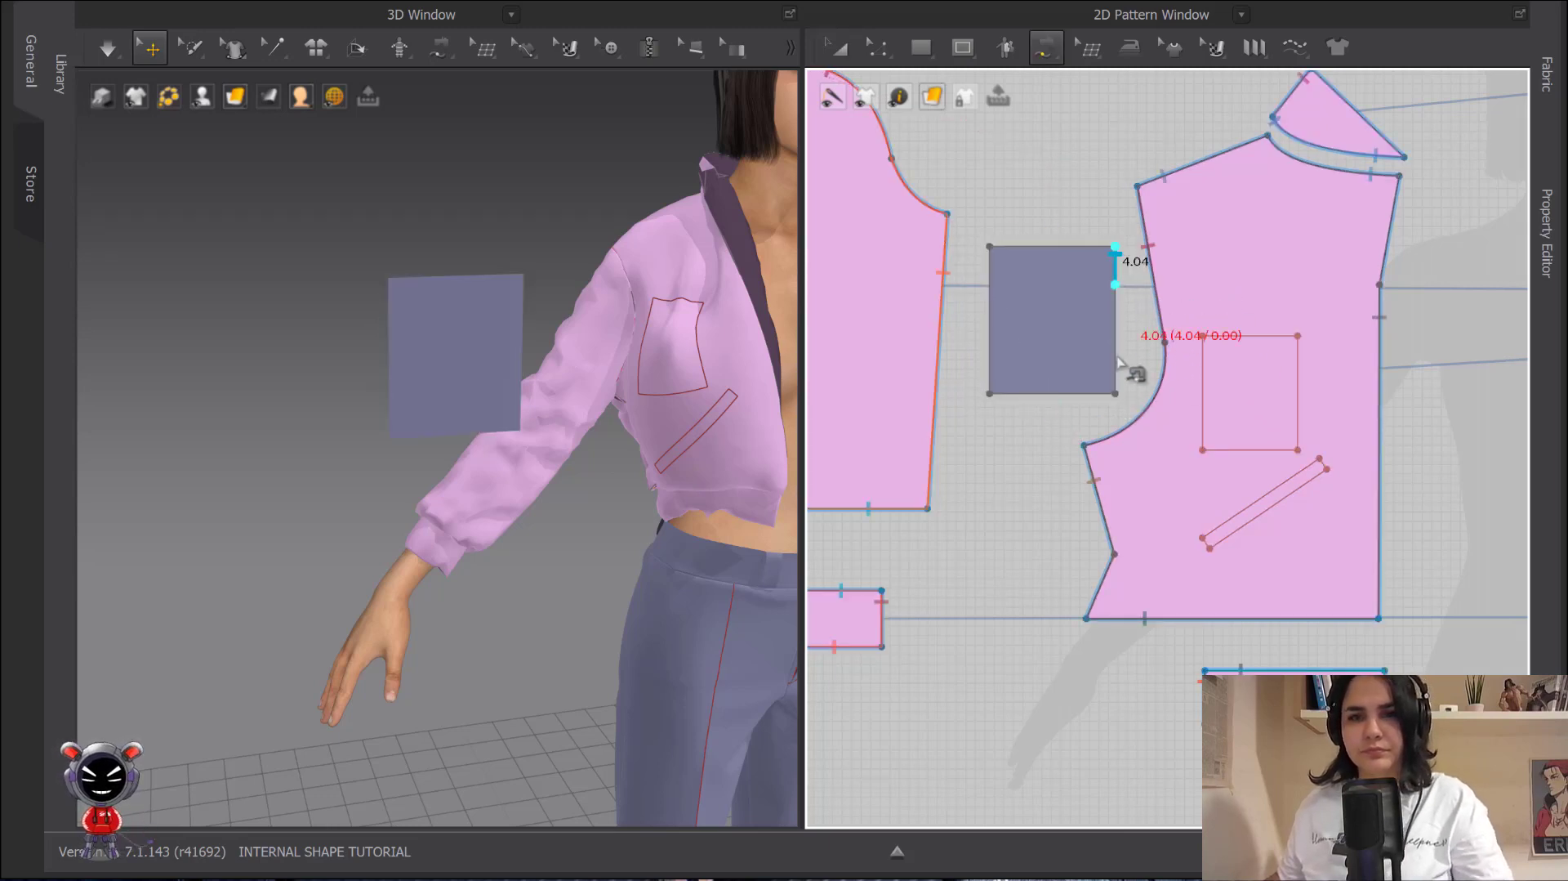
pyautogui.click(990, 246)
pyautogui.click(1298, 336)
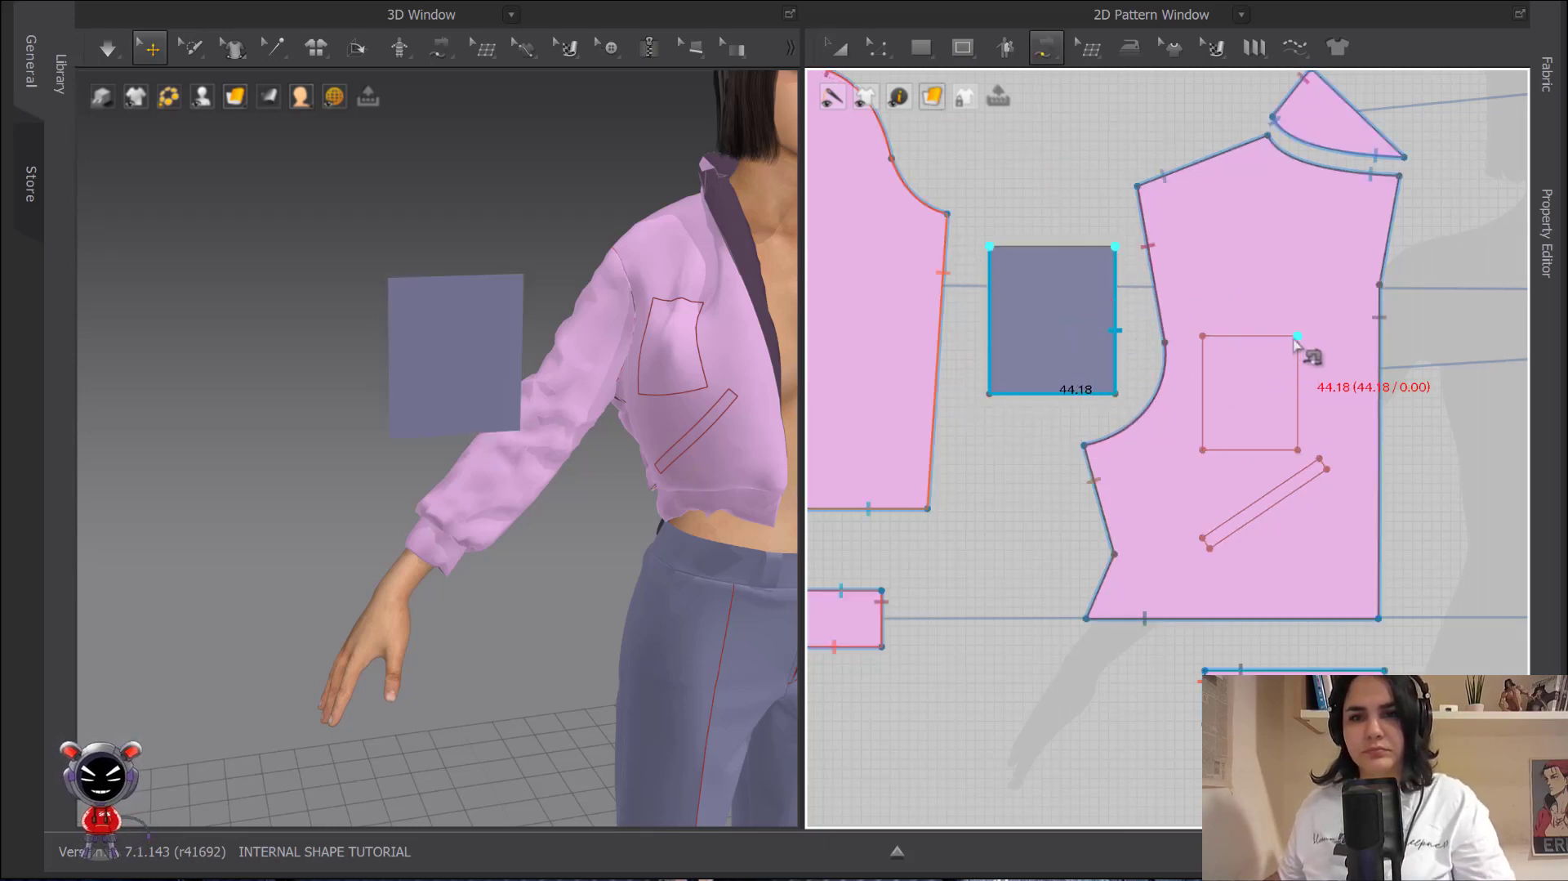
pyautogui.click(1203, 336)
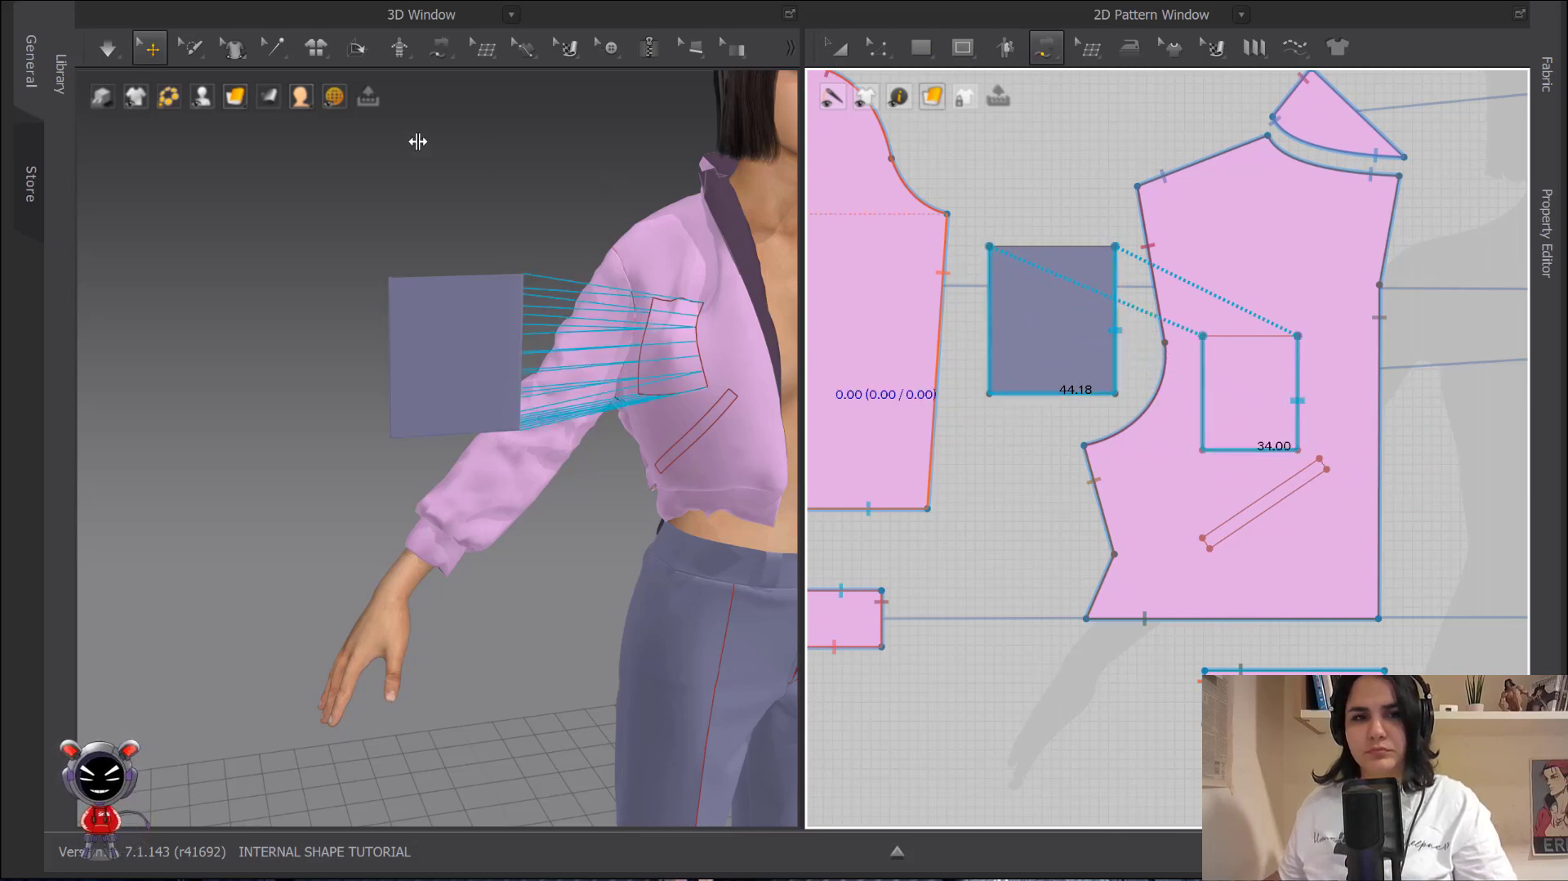
# - Superimpose the pocket pattern over the front bodice in 3D
pyautogui.click(467, 337)
pyautogui.rightClick(467, 336)
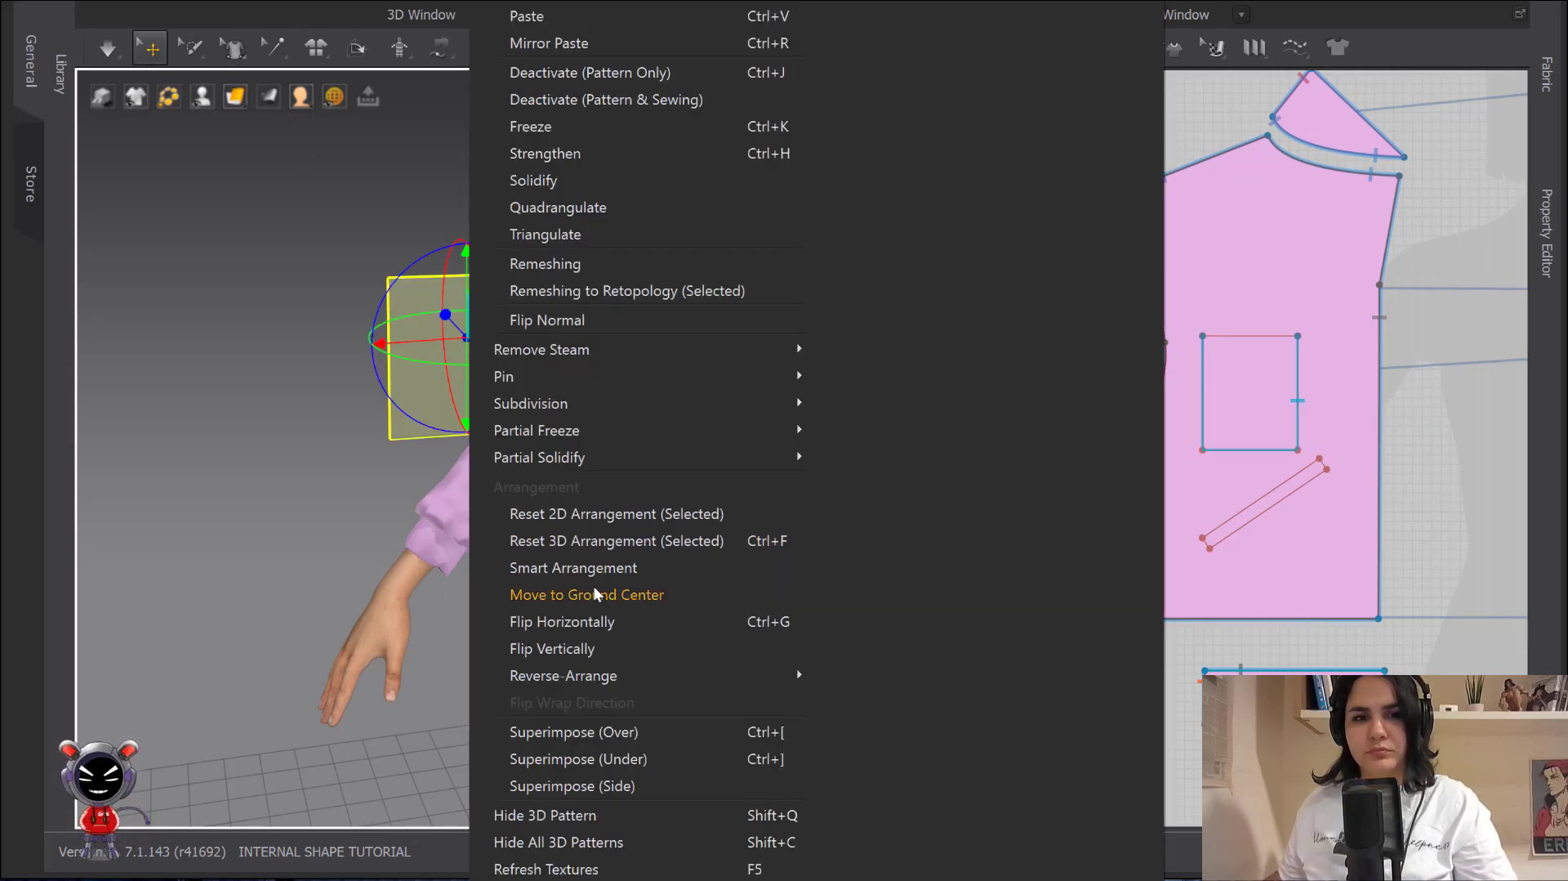
pyautogui.click(615, 726)
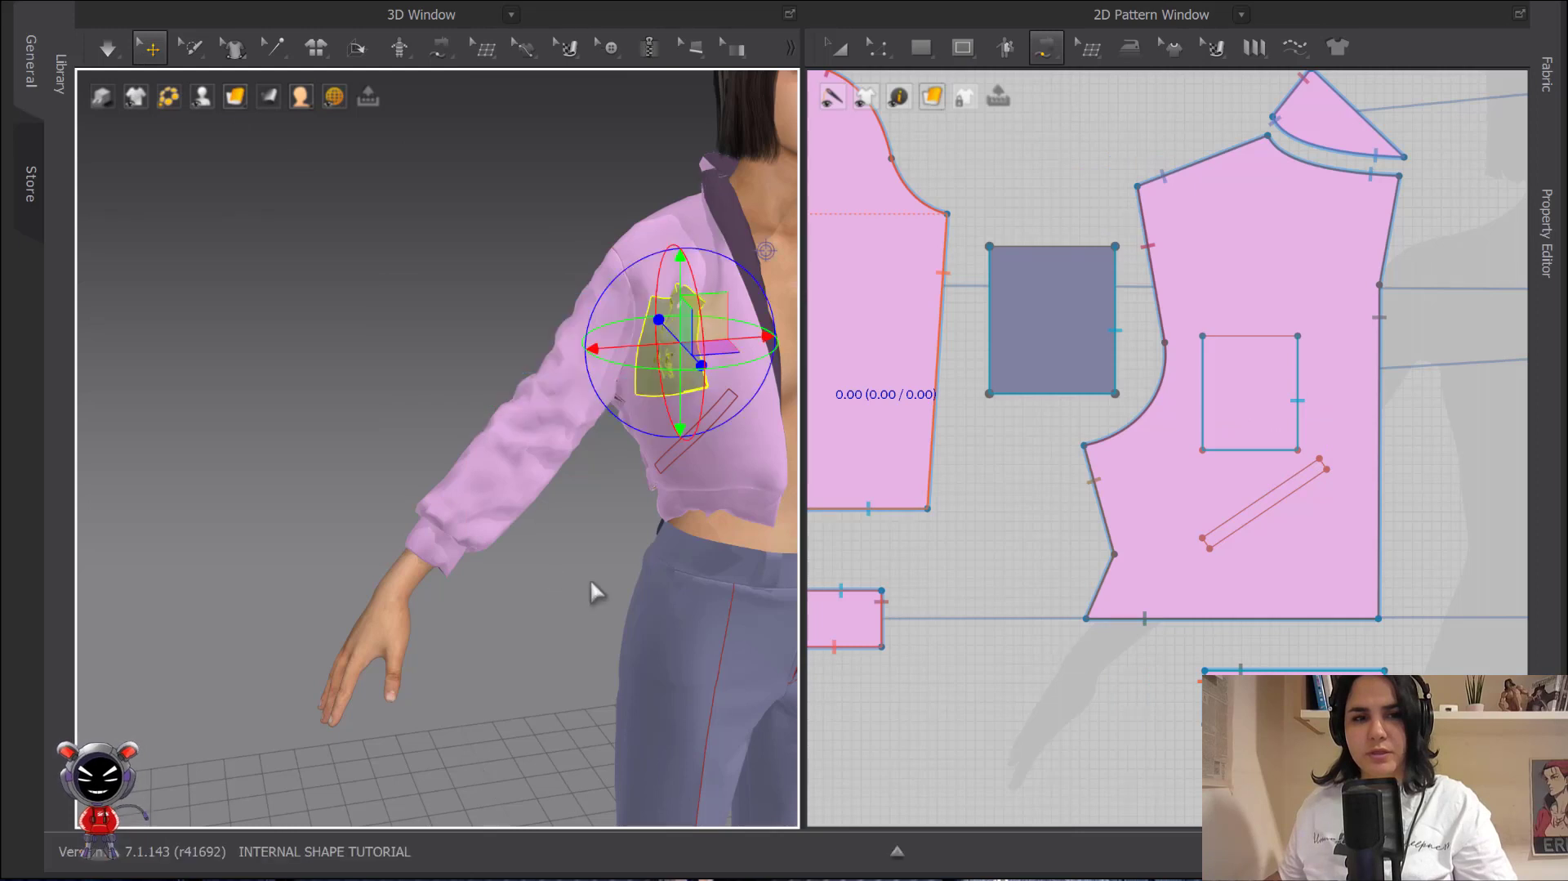
# - Run the simulation briefly to drape the sewn pocket on the jacket front and stop it
pyautogui.moveTo(576, 562); pyautogui.dragTo(455, 580, button='middle')
pyautogui.press('space')
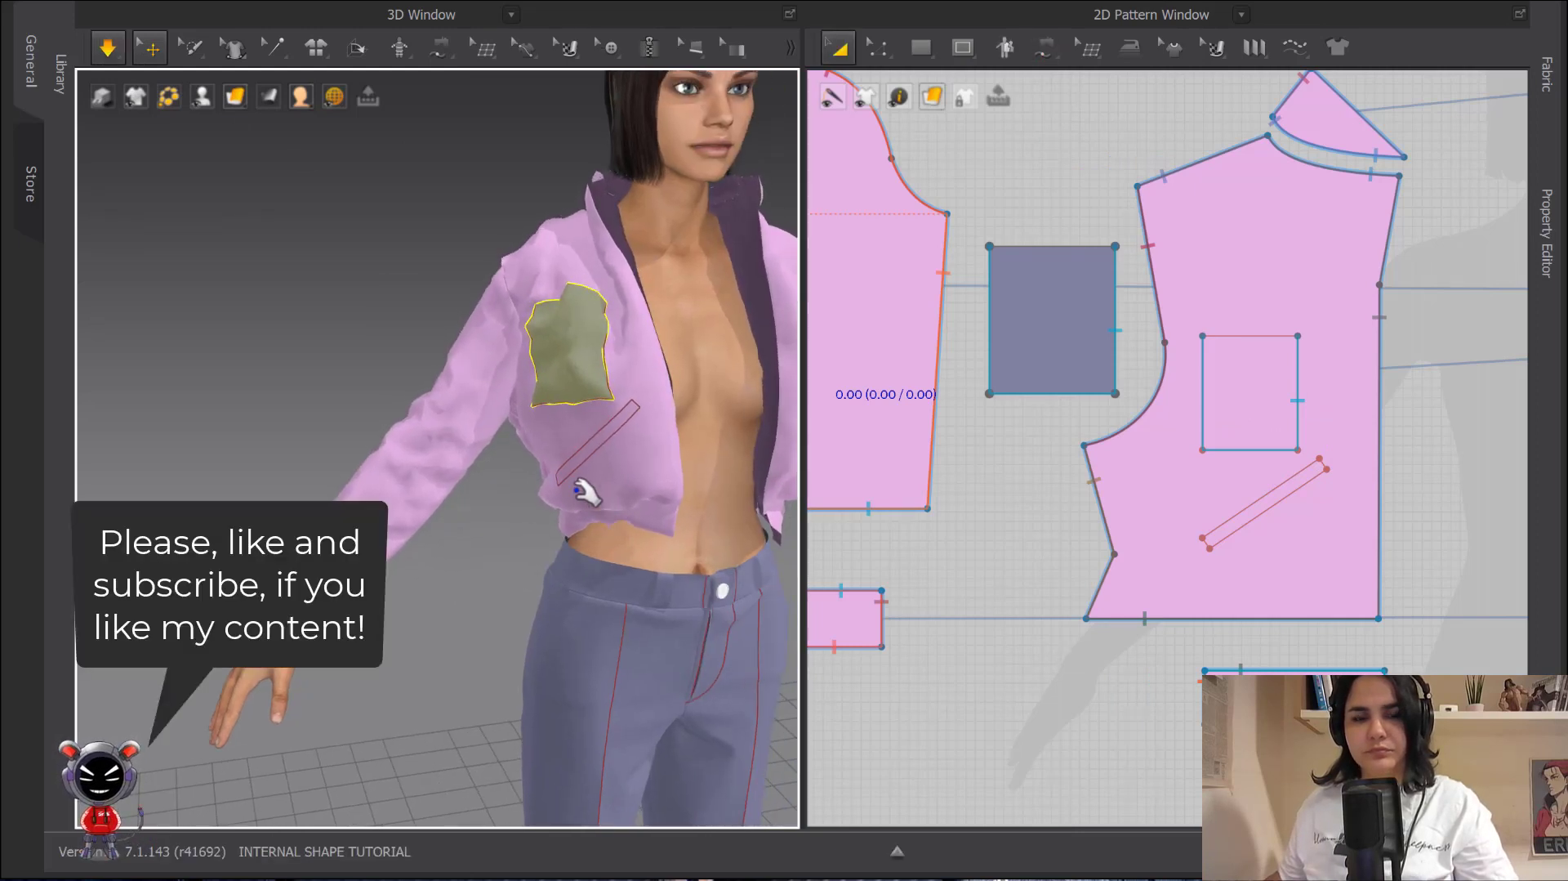
pyautogui.press('space')
pyautogui.scroll(3, 572, 417)
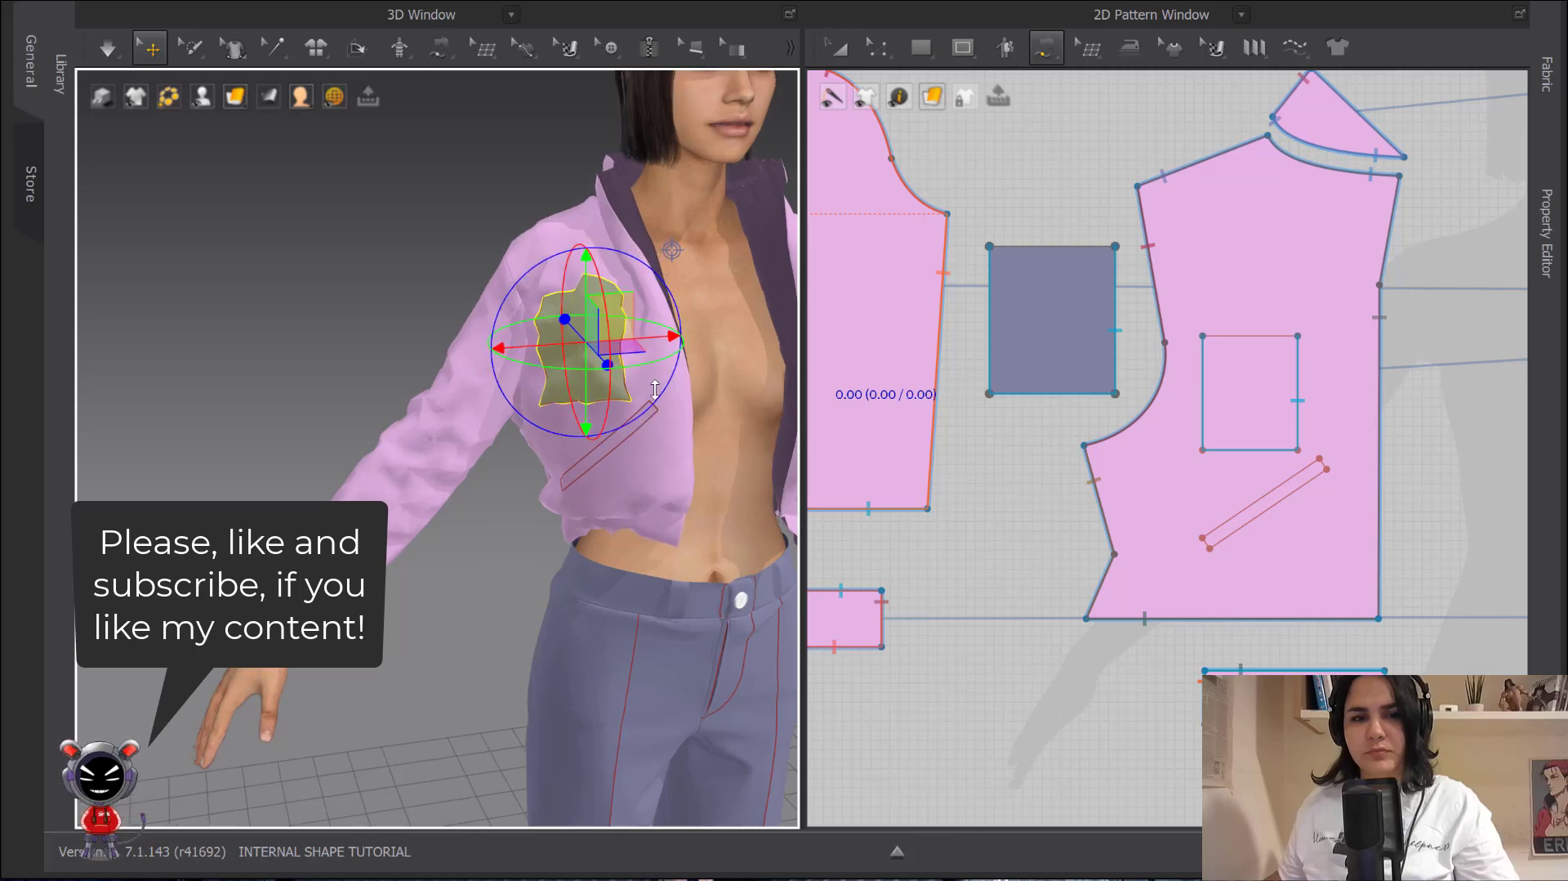
pyautogui.moveTo(645, 339); pyautogui.dragTo(568, 387, button='middle')
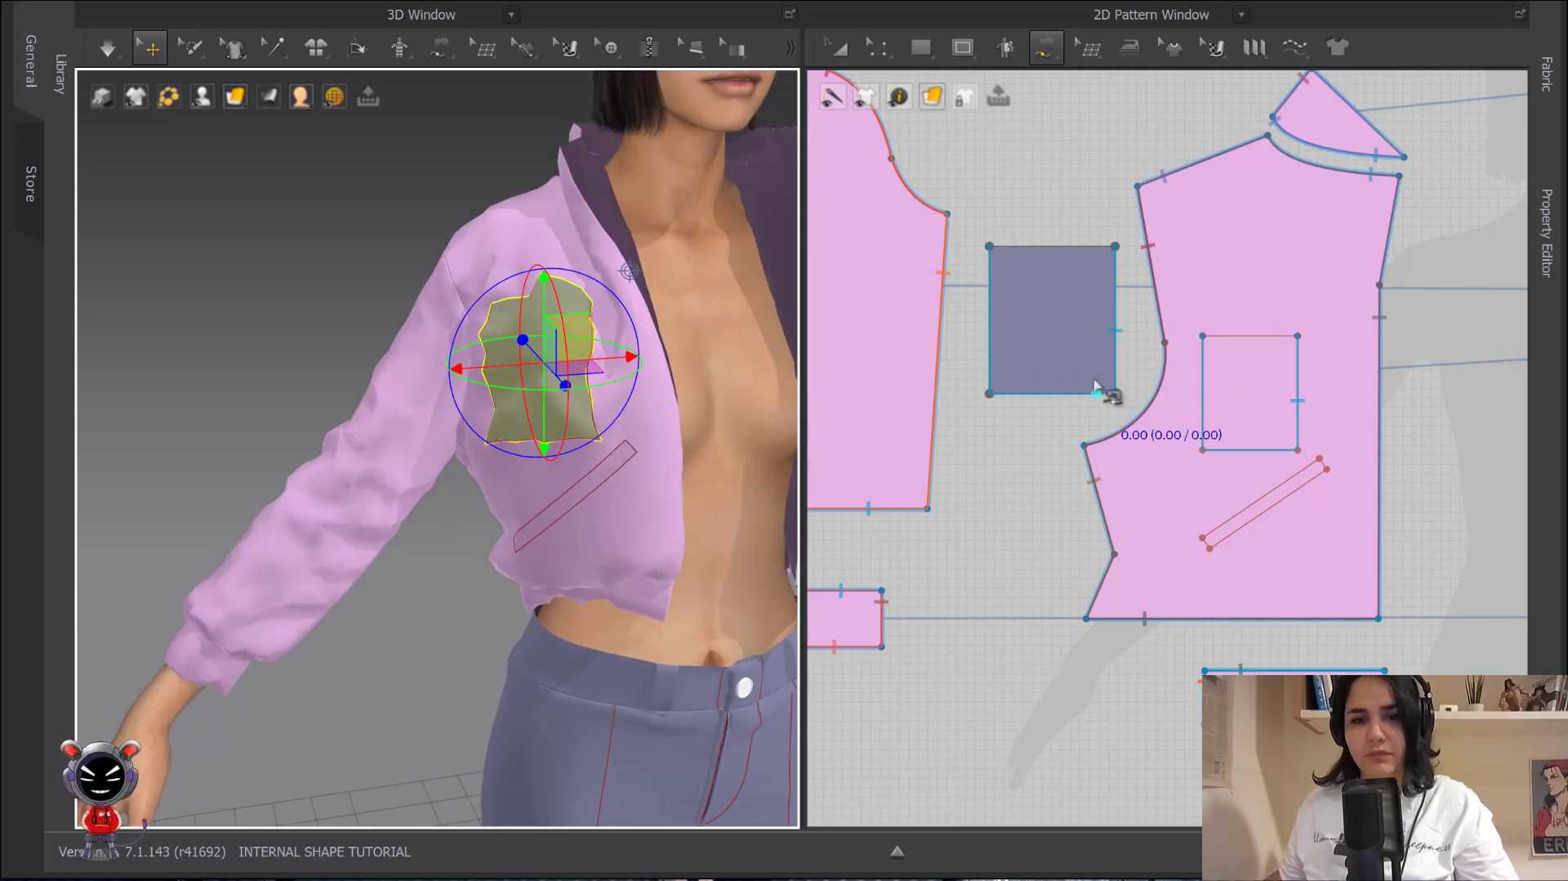
# - Convert the slanted narrow rectangle on the front bodice to a hole
pyautogui.moveTo(1253, 445); pyautogui.dragTo(1015, 270, button='middle')
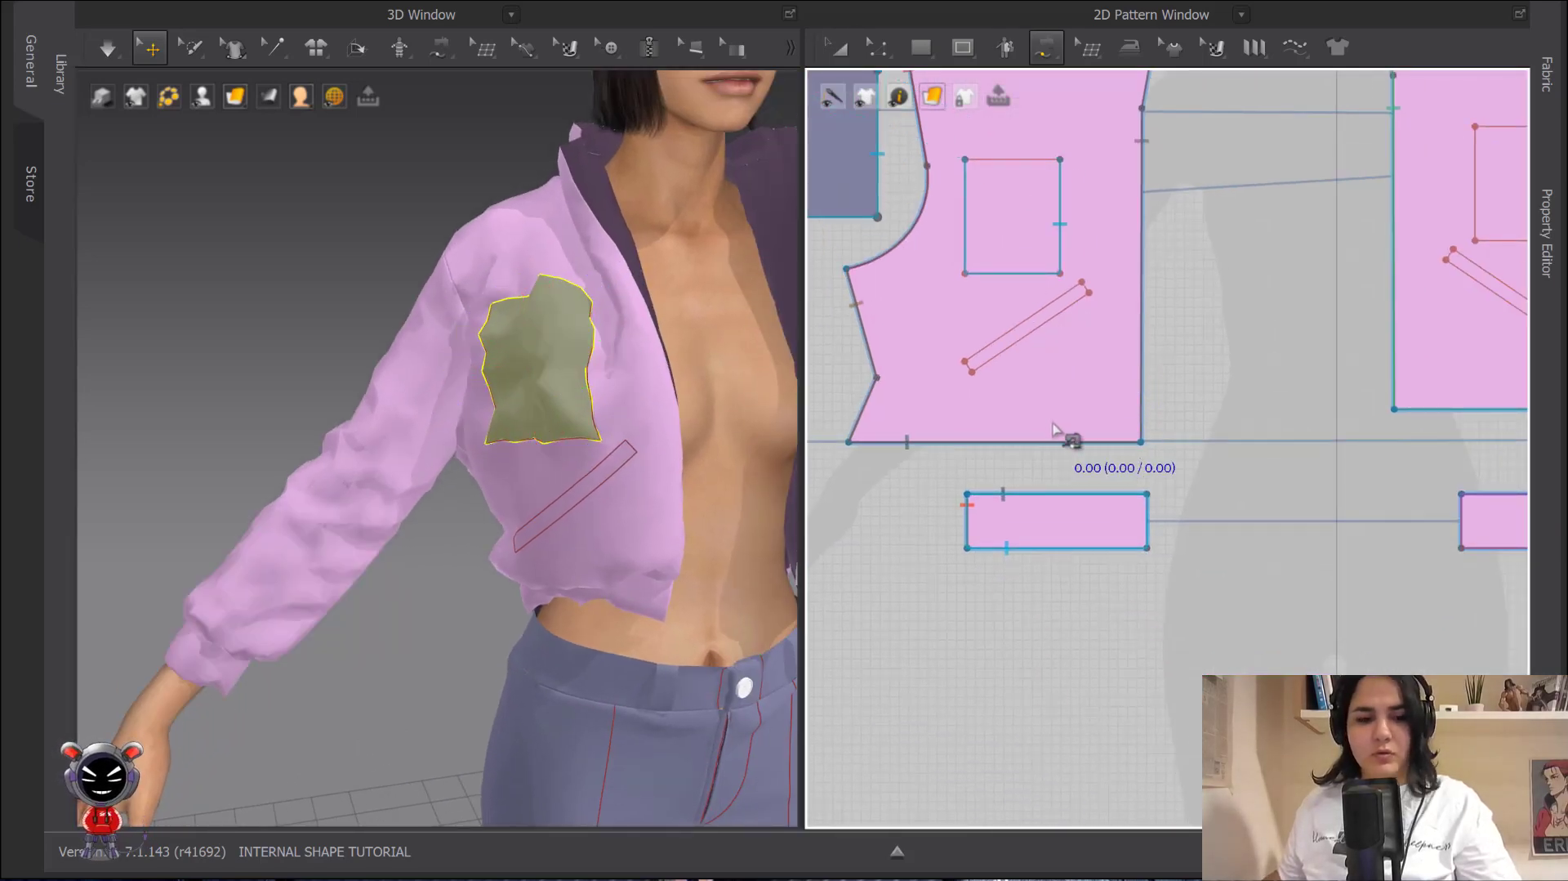
pyautogui.press('a')
pyautogui.scroll(4, 1054, 351)
pyautogui.rightClick(1154, 452)
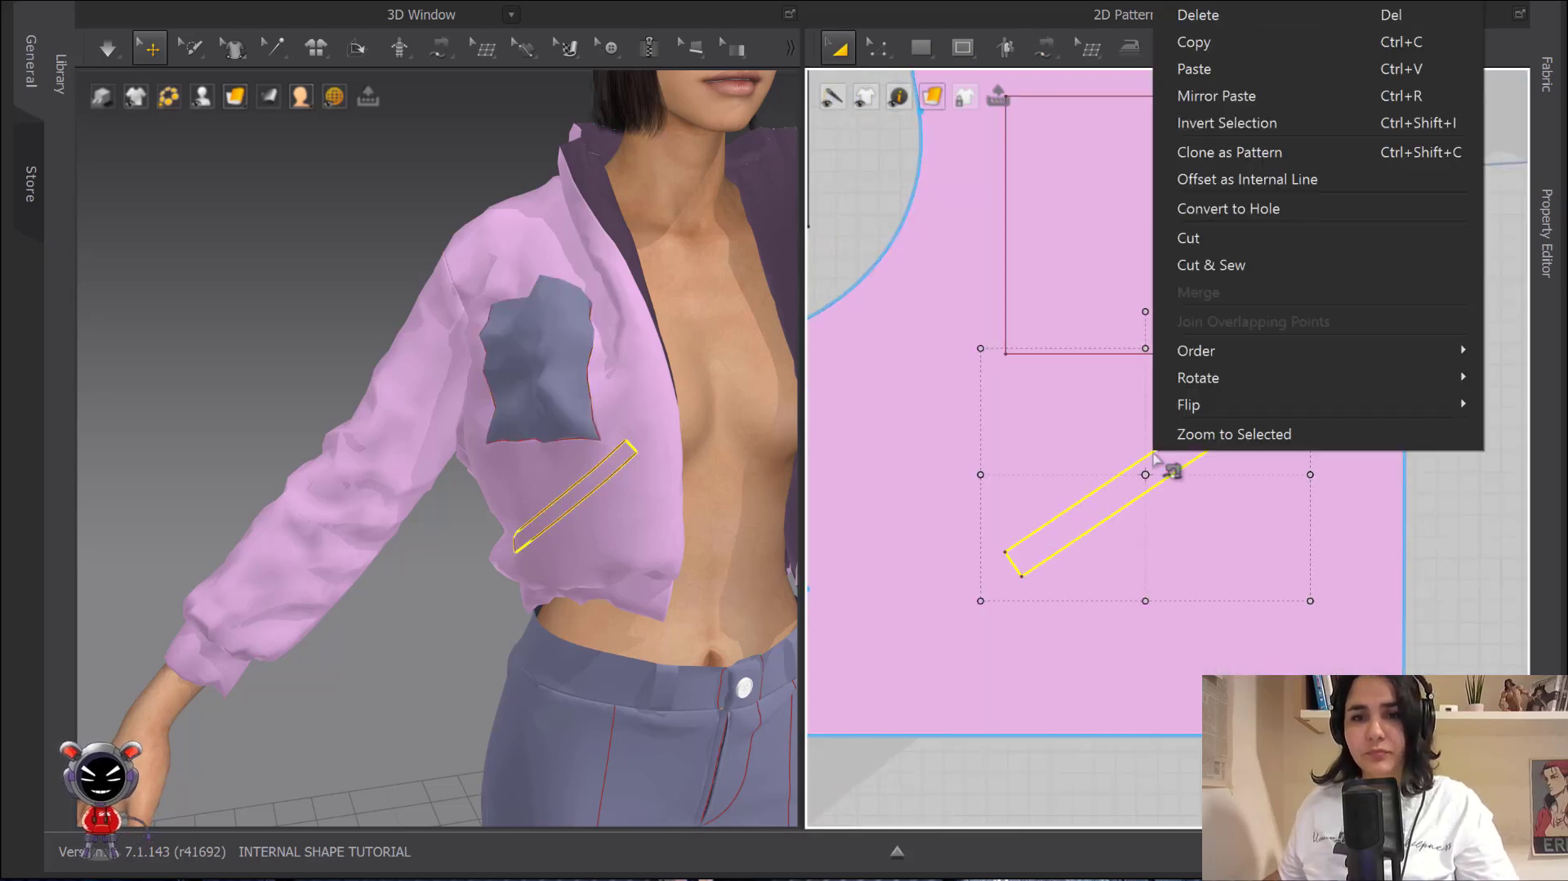
pyautogui.click(1231, 209)
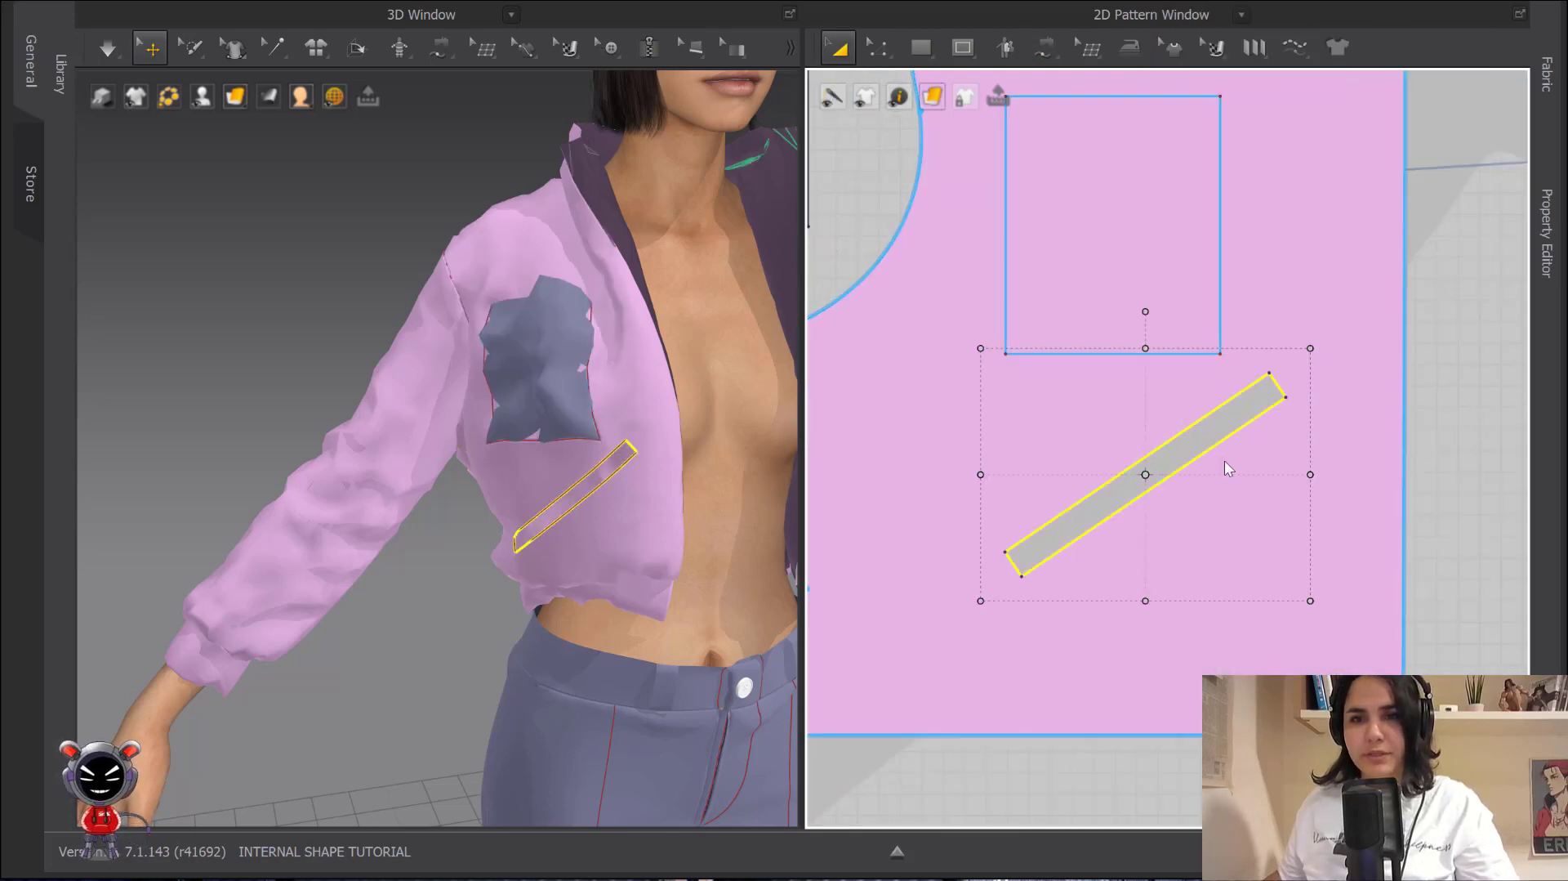
pyautogui.moveTo(1223, 459); pyautogui.dragTo(1159, 380, button='middle')
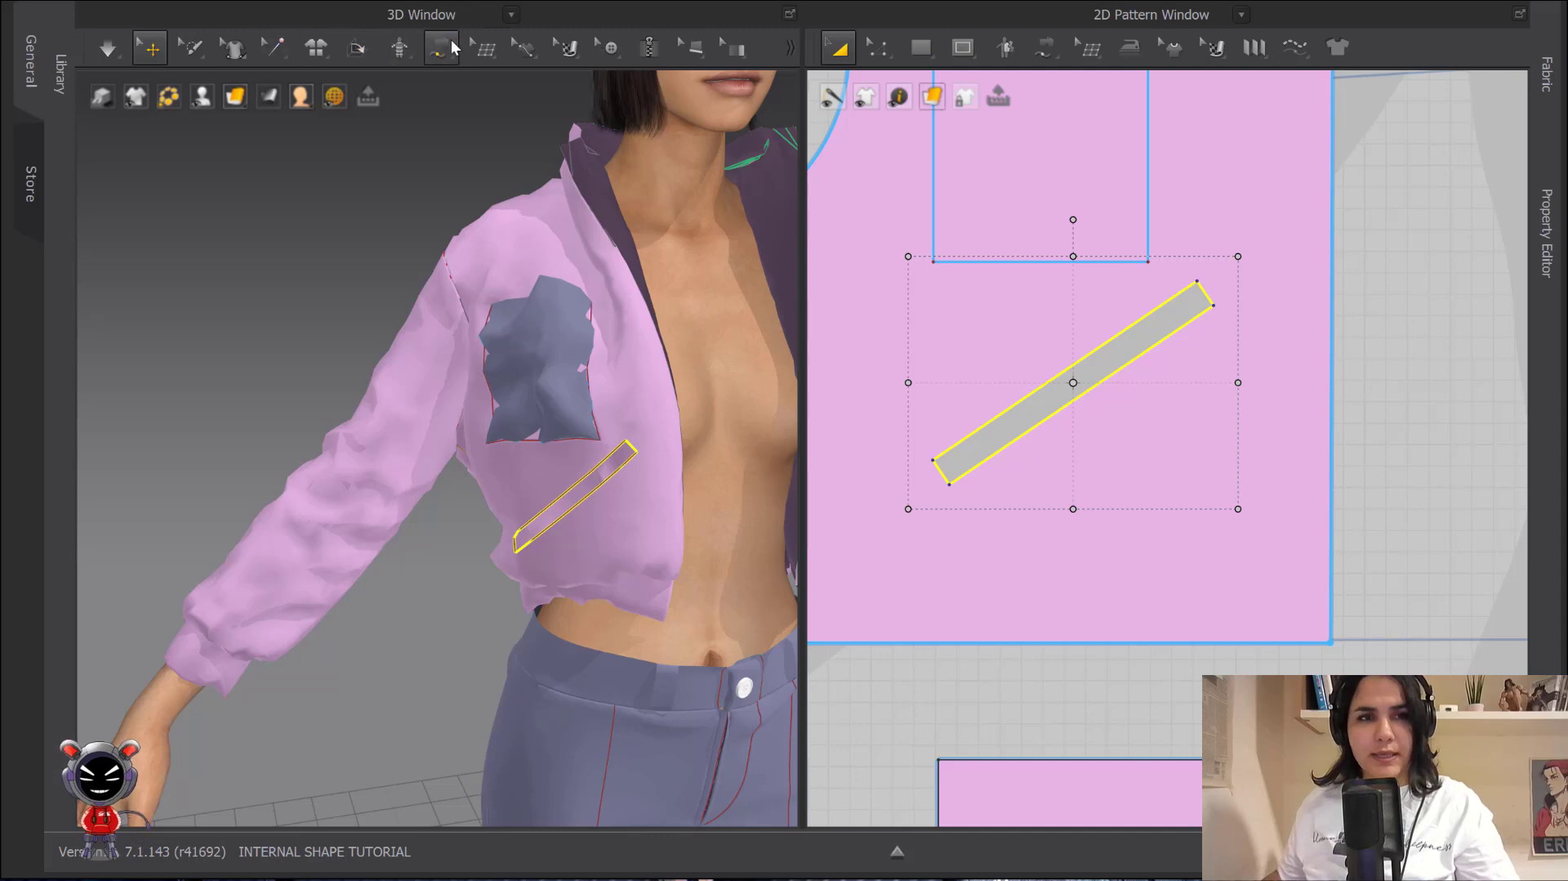
# - Add a zipper between the two long edges of the slanted hole on the front bodice
pyautogui.click(649, 47)
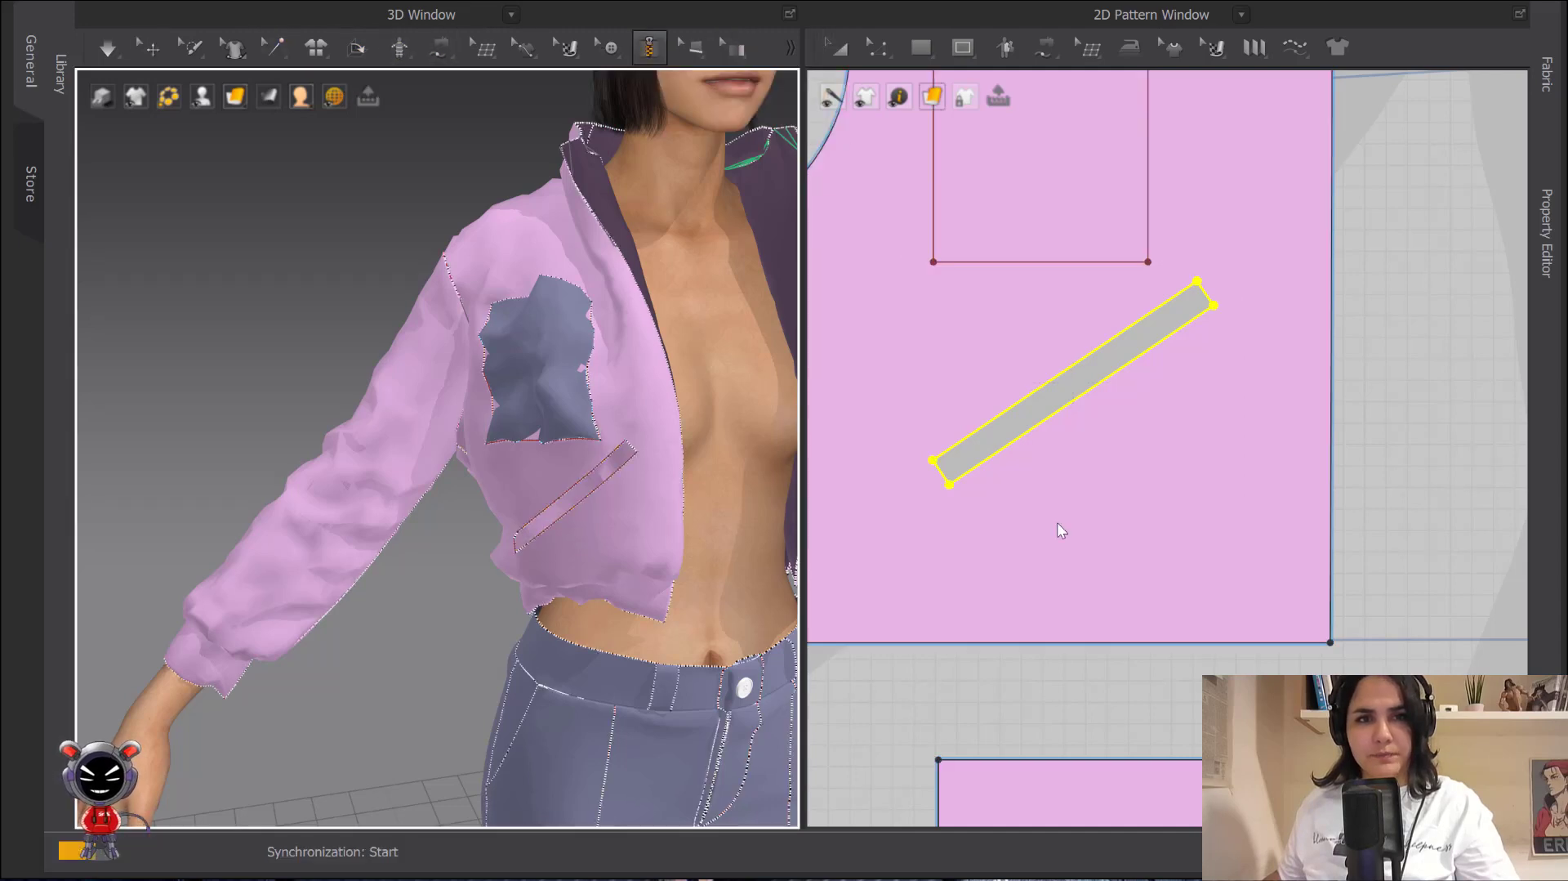
pyautogui.click(950, 485)
pyautogui.click(1232, 307)
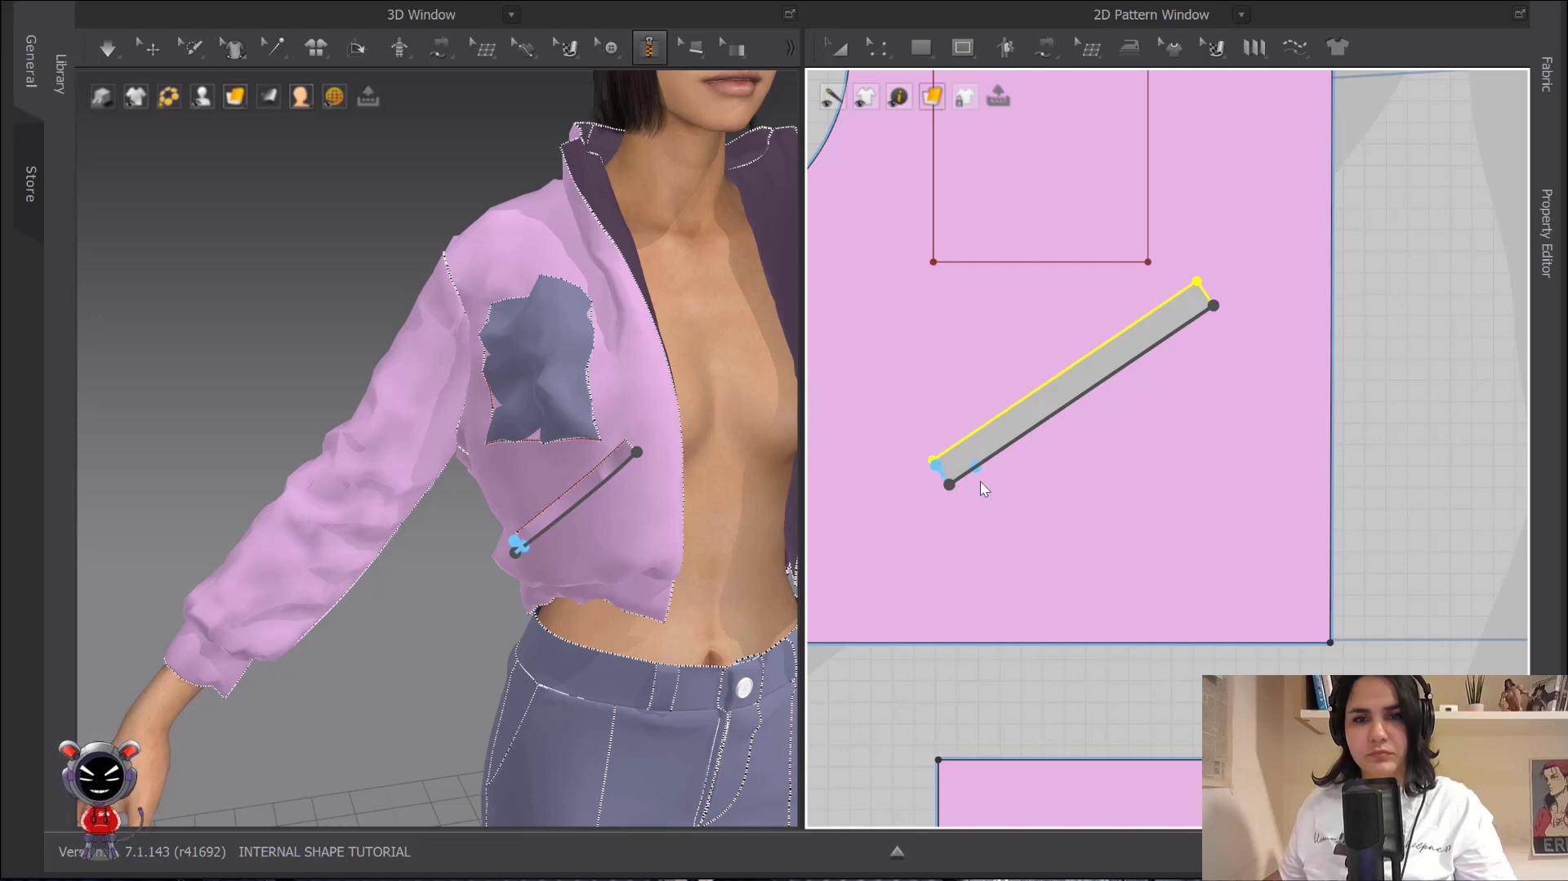
pyautogui.press('Escape')
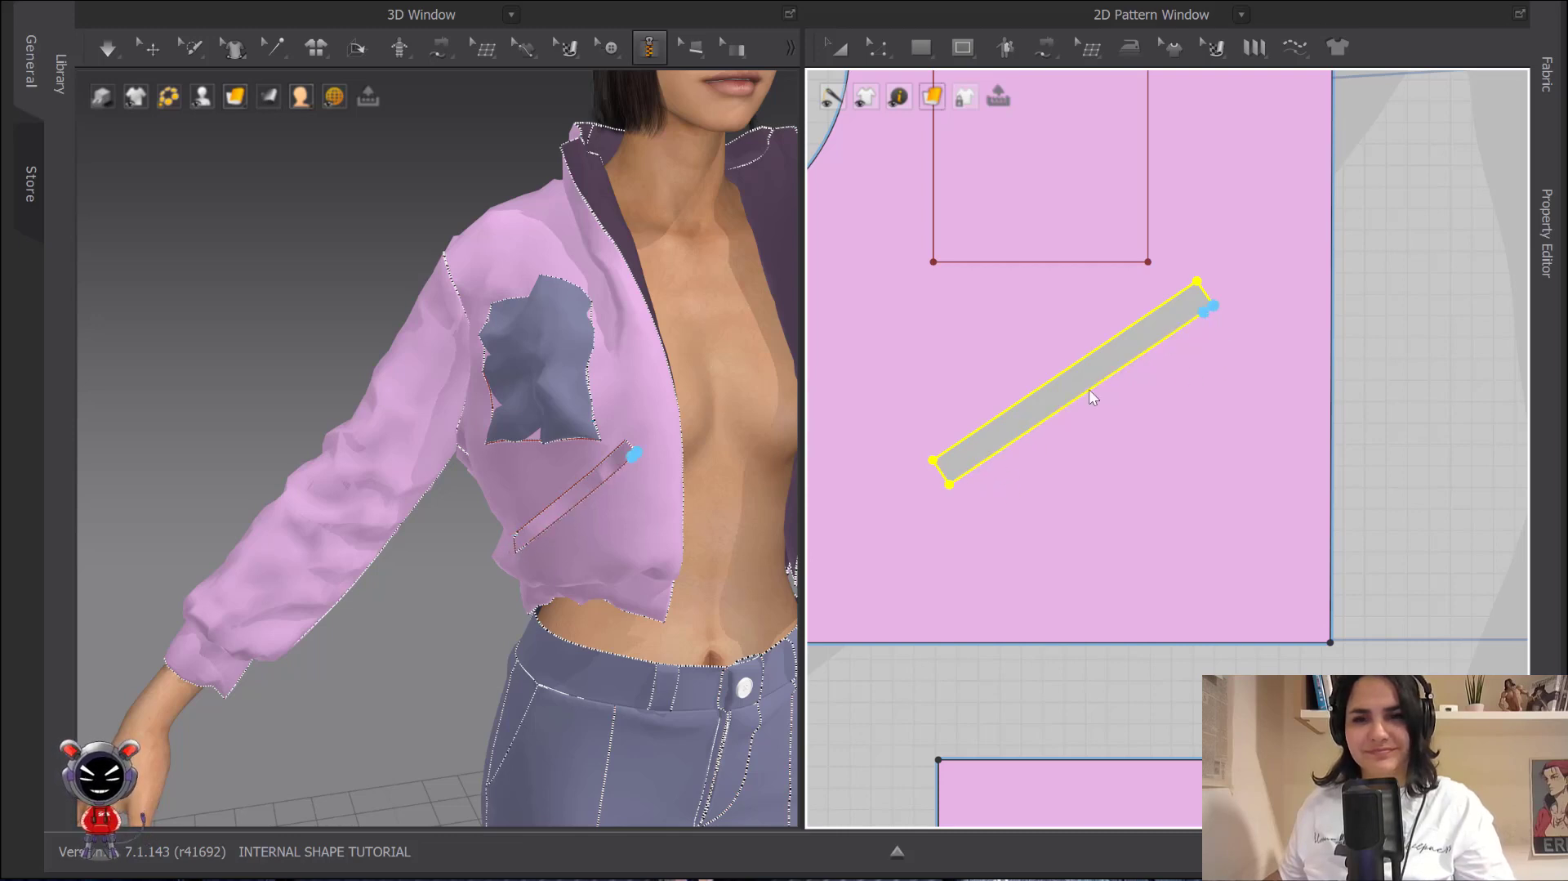
pyautogui.click(952, 493)
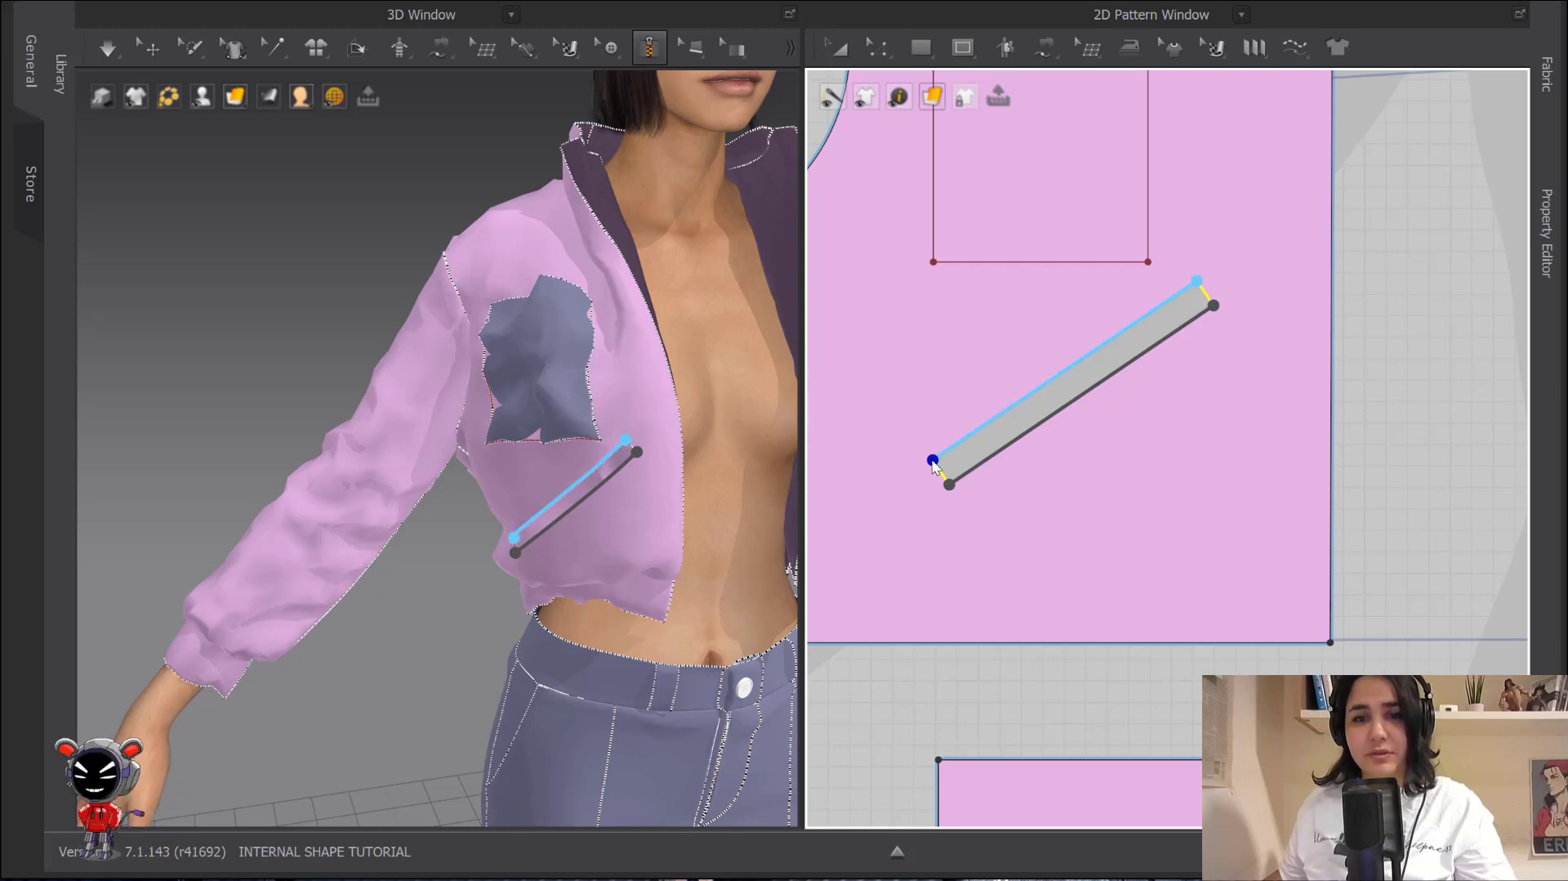
pyautogui.click(1018, 407)
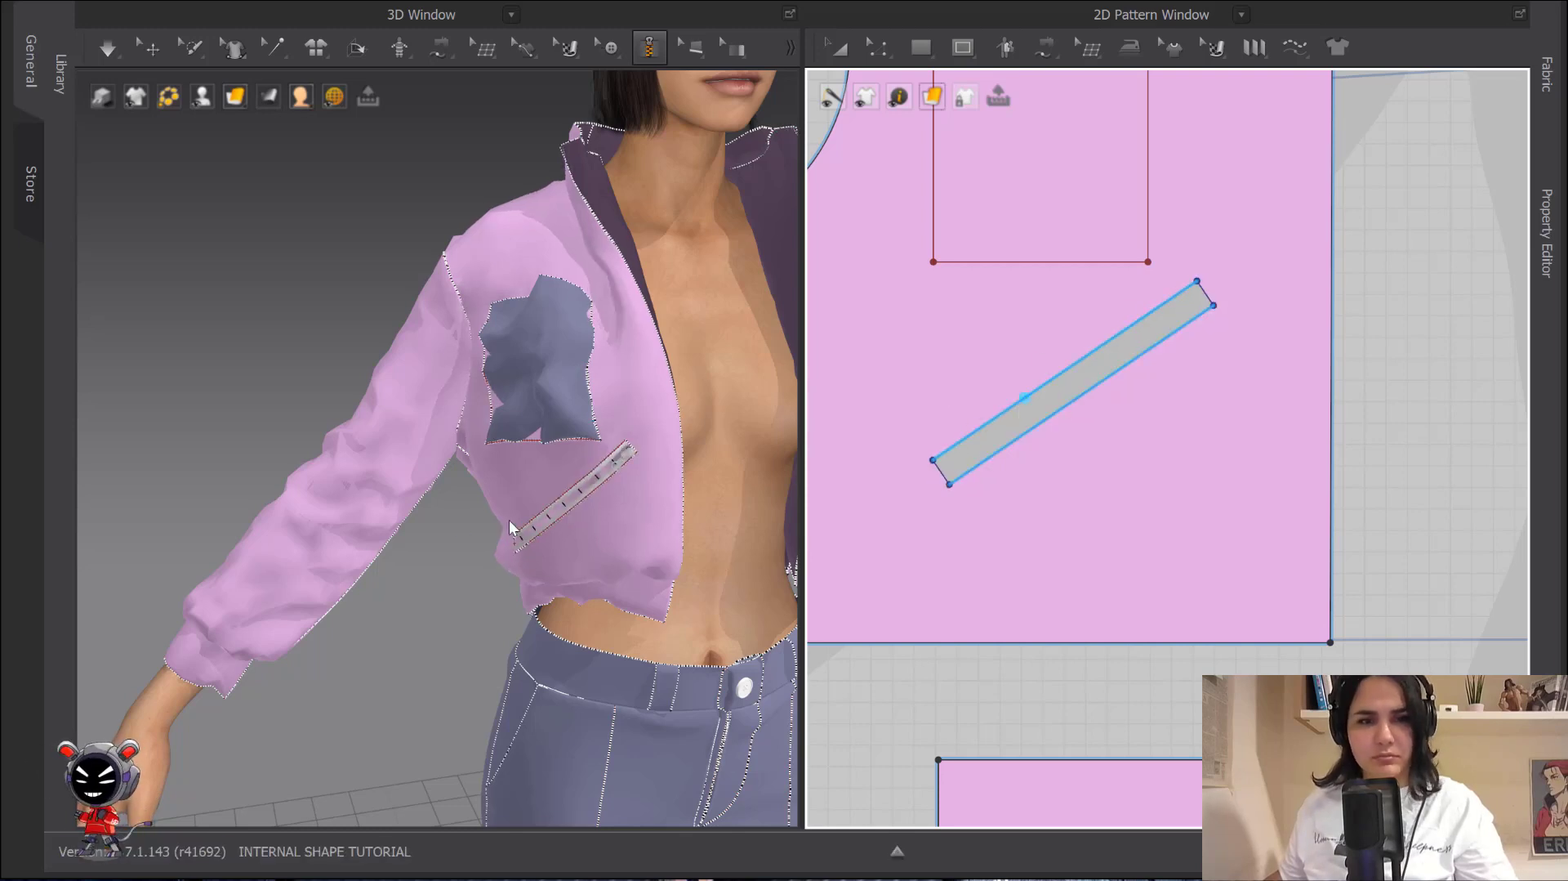
# - Run the simulation briefly to settle the zipper into the slanted hole, stop it, and inspect the jacket front in 3D
pyautogui.press('space')
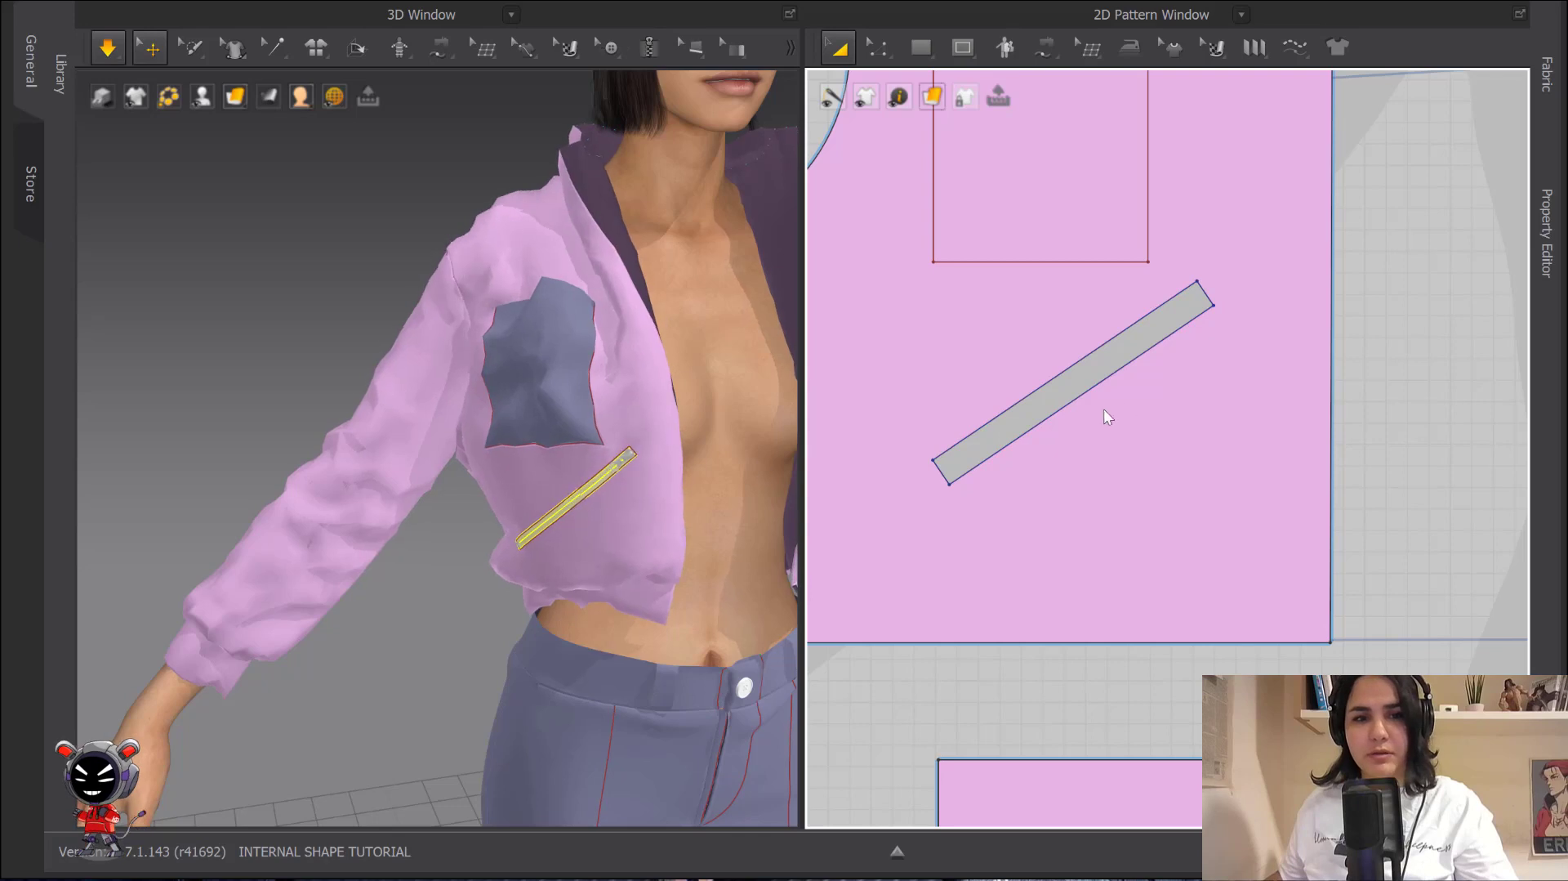
pyautogui.press('space')
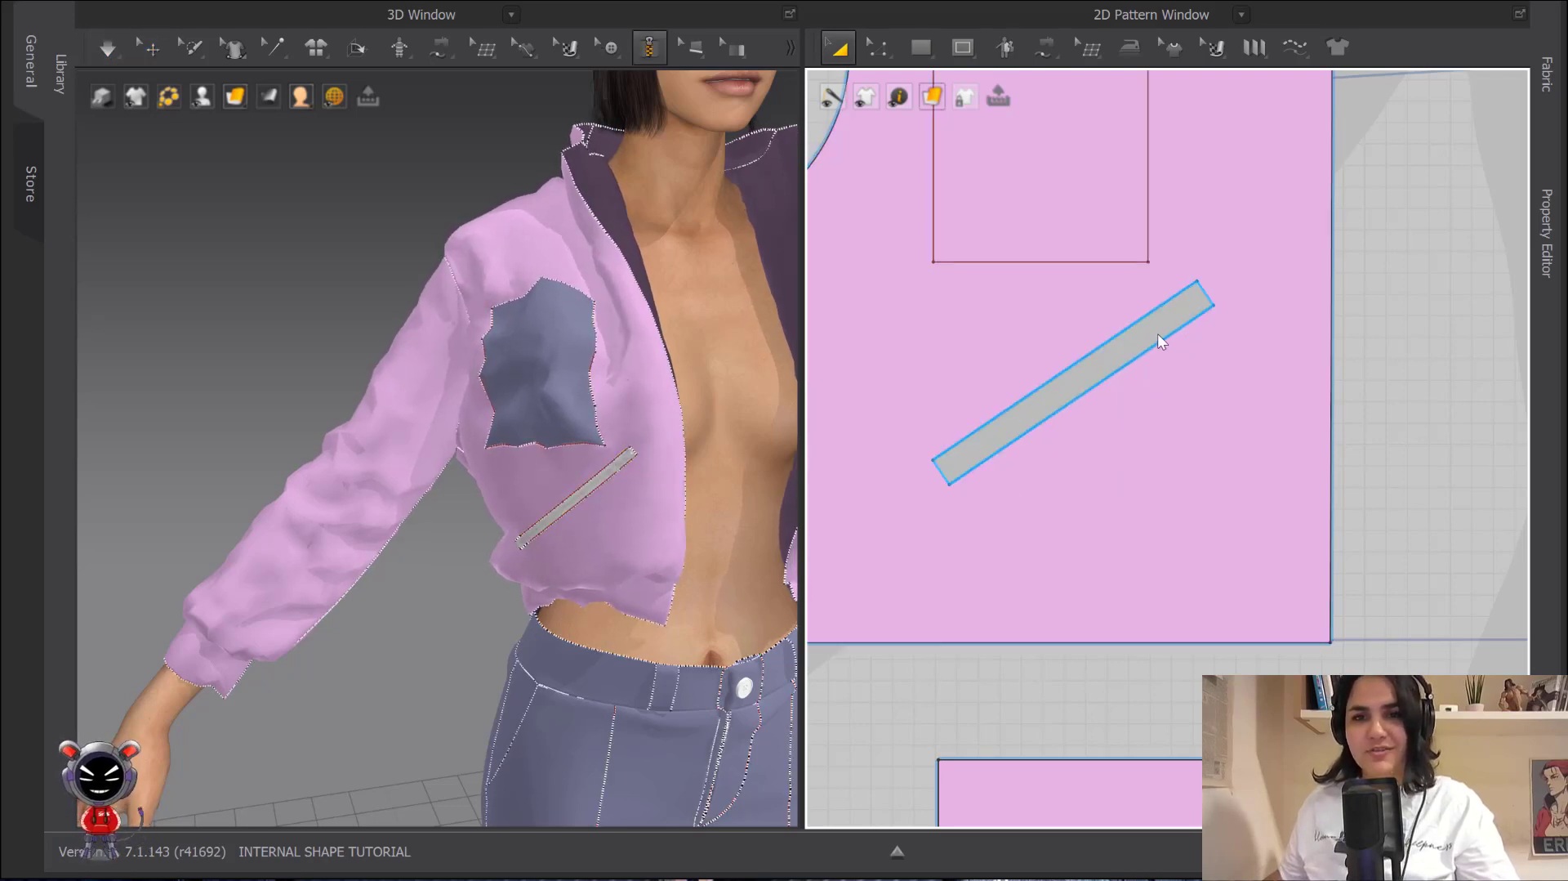
pyautogui.scroll(5, 604, 482)
pyautogui.moveTo(679, 455); pyautogui.dragTo(536, 460, button='right')
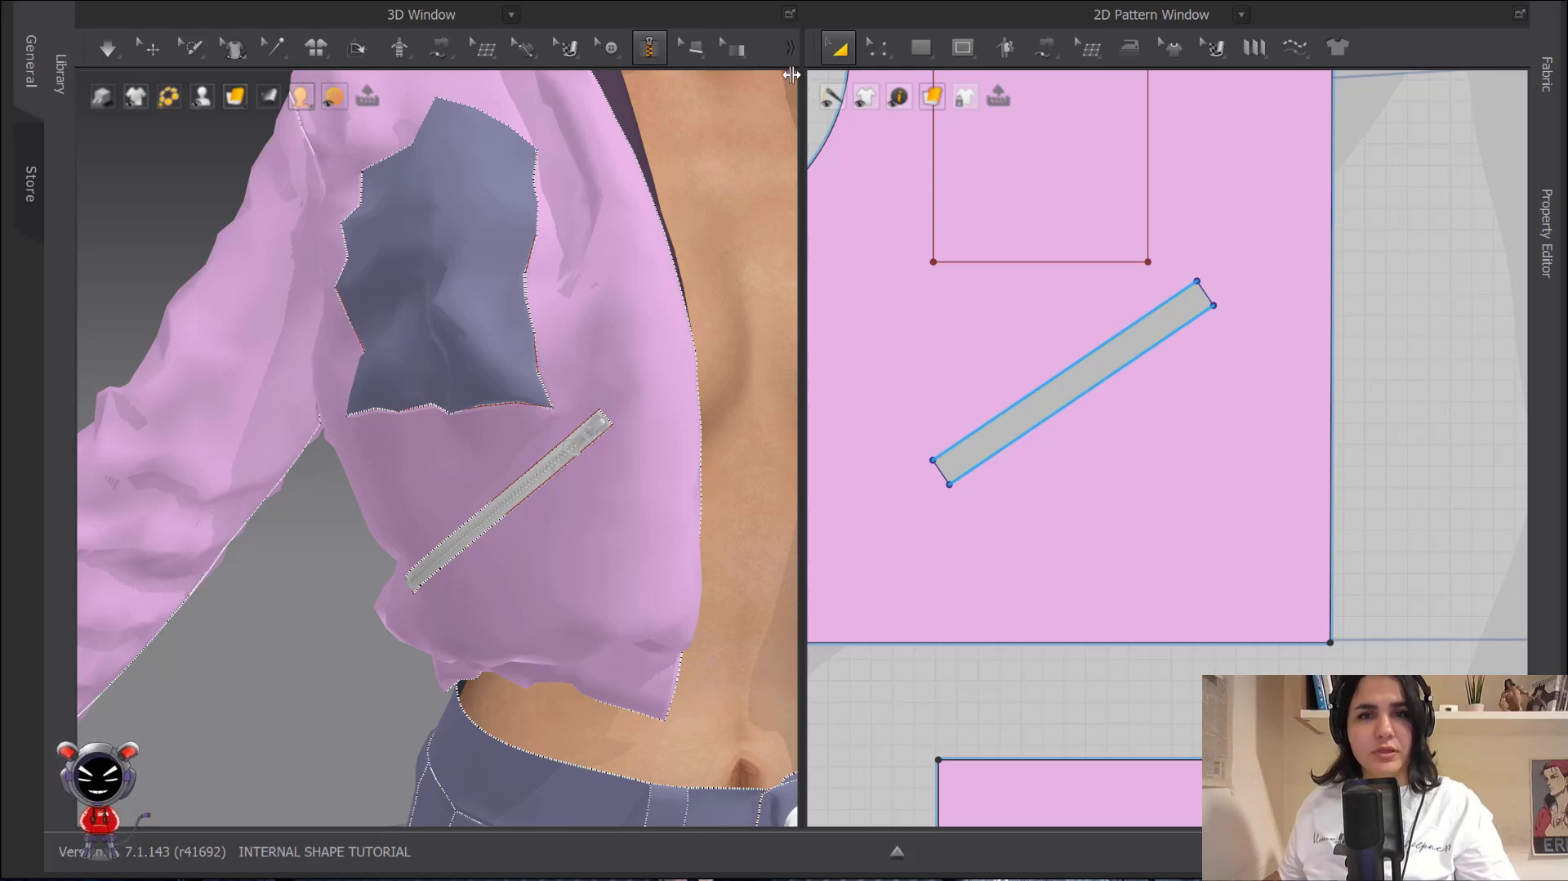
pyautogui.moveTo(580, 370); pyautogui.dragTo(428, 356, button='right')
pyautogui.scroll(-4, 428, 356)
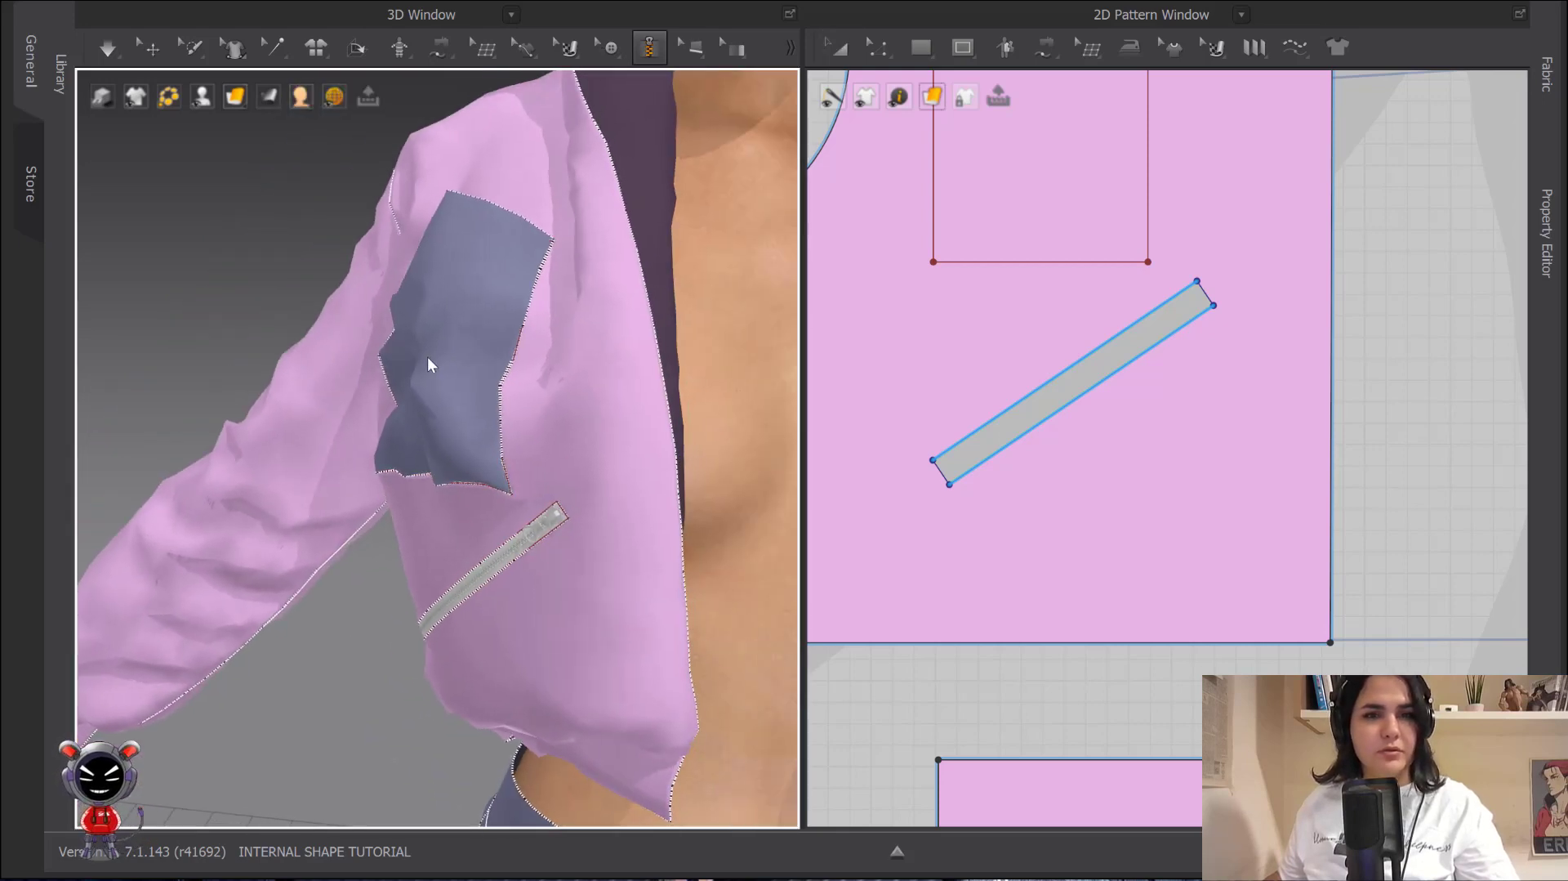
pyautogui.moveTo(588, 359); pyautogui.dragTo(357, 312, button='right')
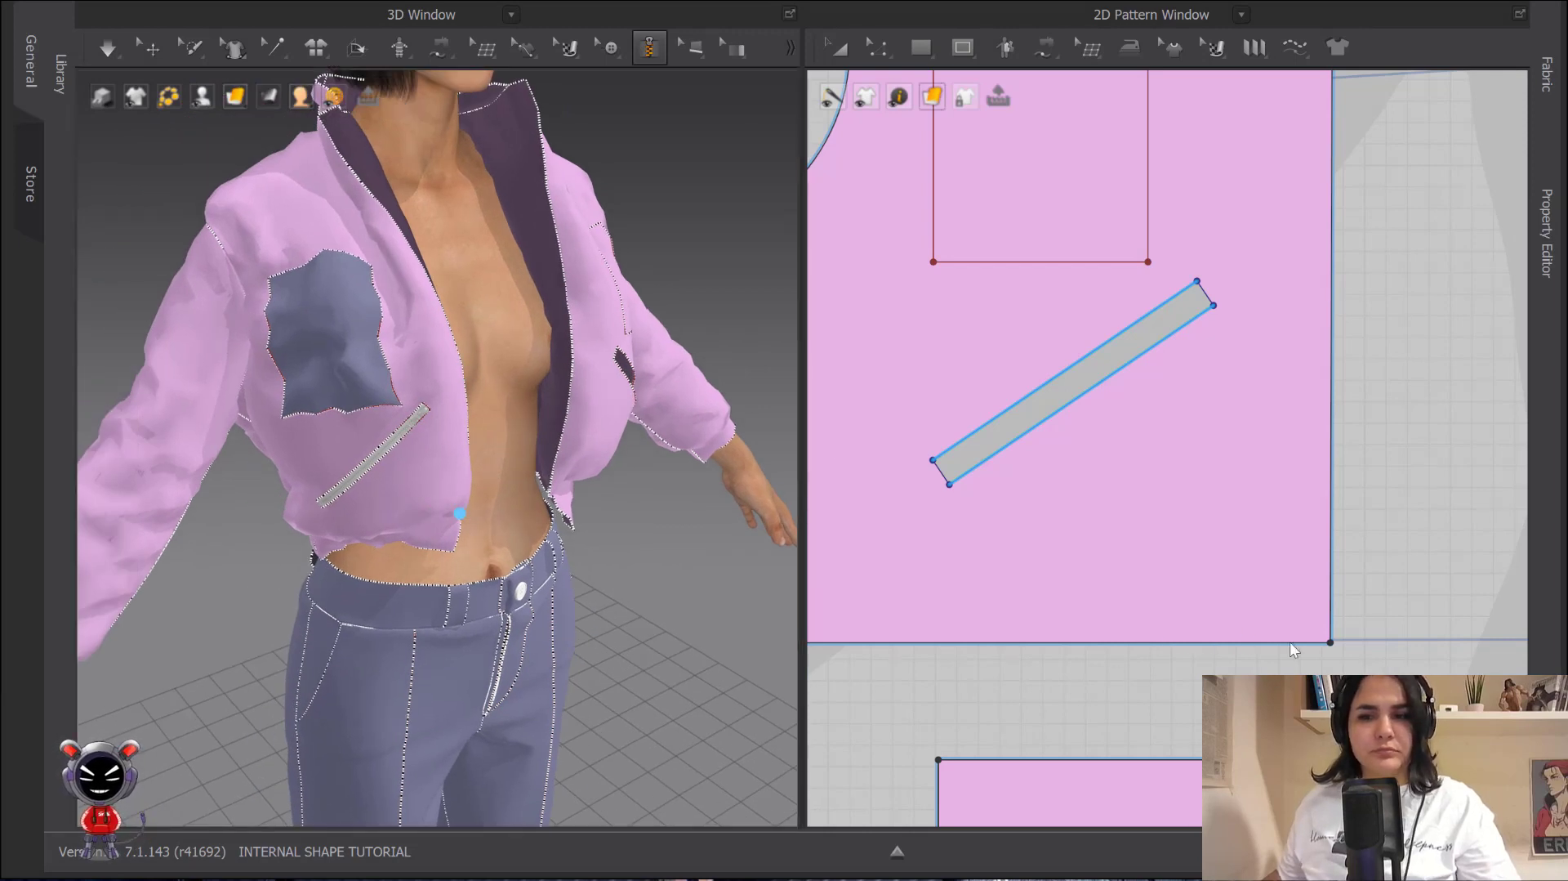
# - Delete the separate pocket pattern, the slanted hole and the large internal rectangle of the front bodice
pyautogui.scroll(-5, 973, 274)
pyautogui.moveTo(1028, 354); pyautogui.dragTo(1109, 466, button='middle')
pyautogui.click(838, 48)
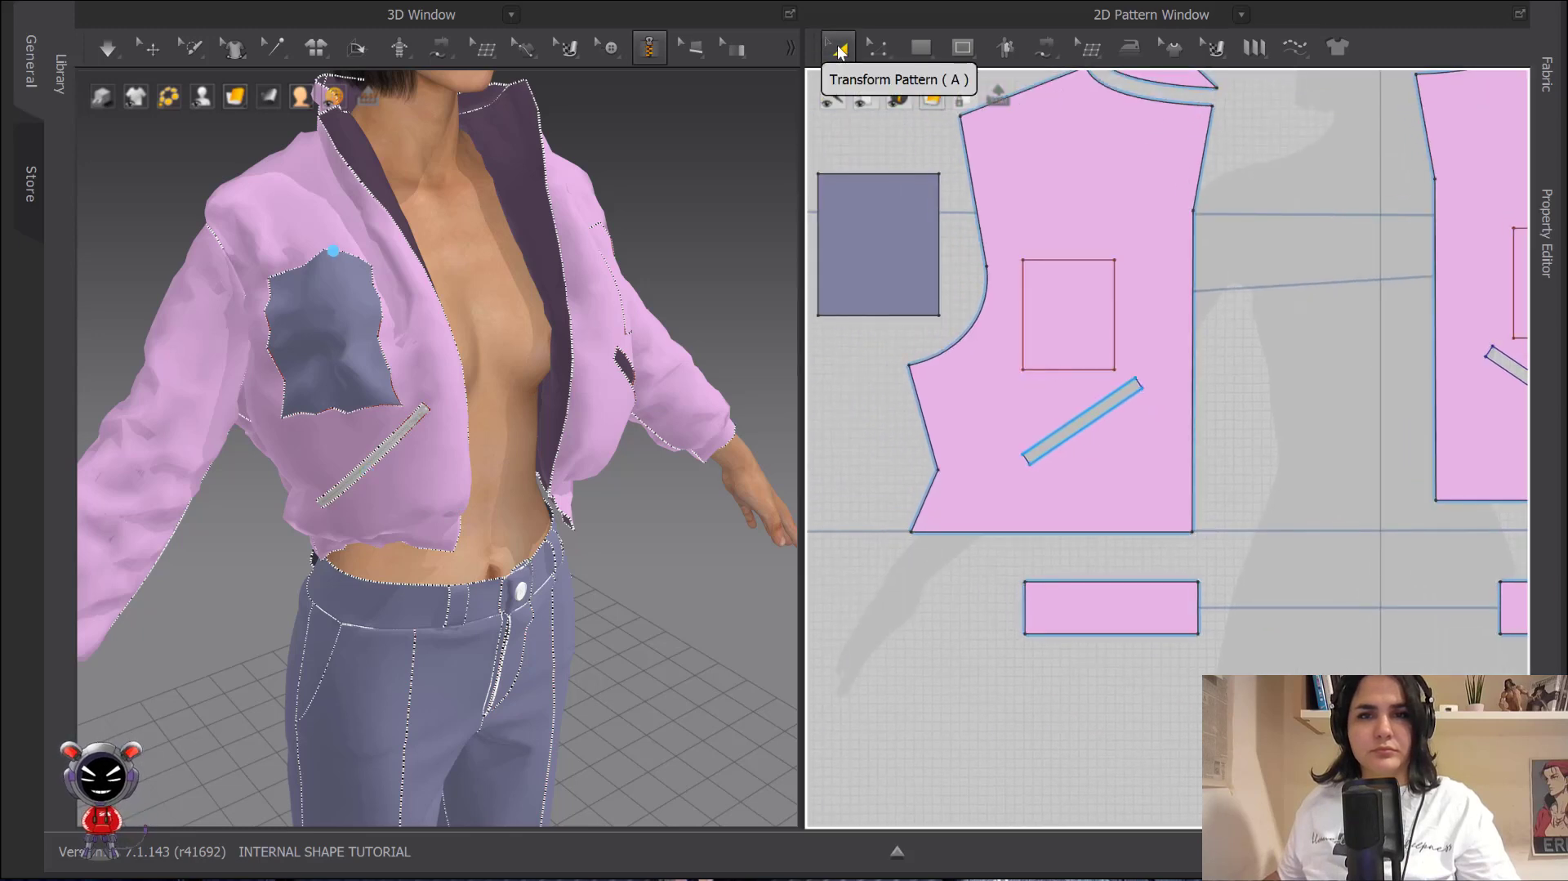
pyautogui.click(899, 222)
pyautogui.press('Delete')
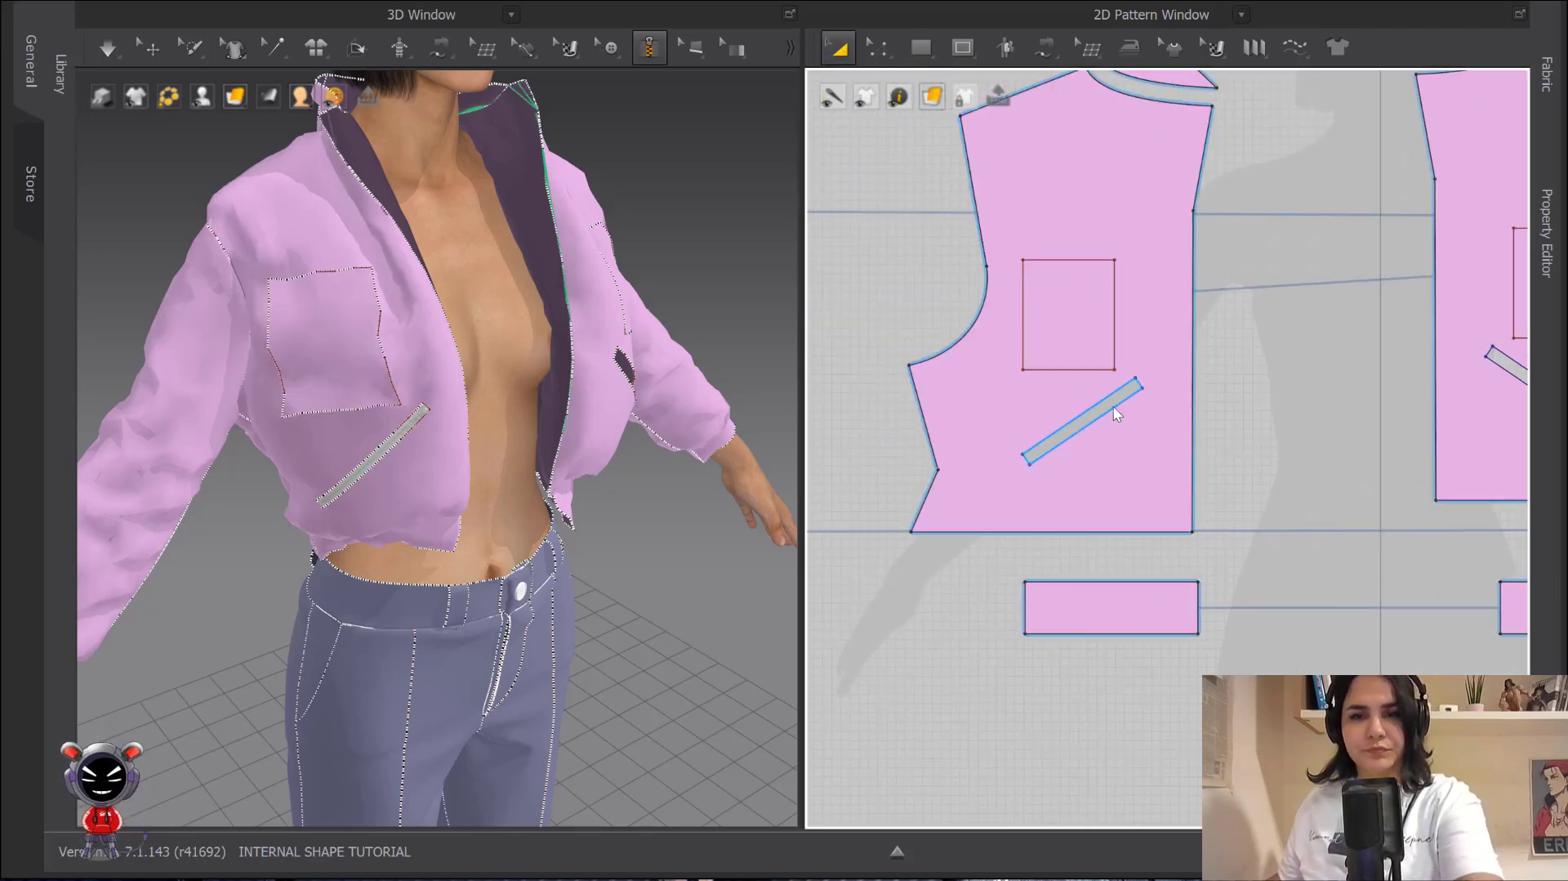
pyautogui.click(1114, 407)
pyautogui.press('Delete')
pyautogui.click(1110, 292)
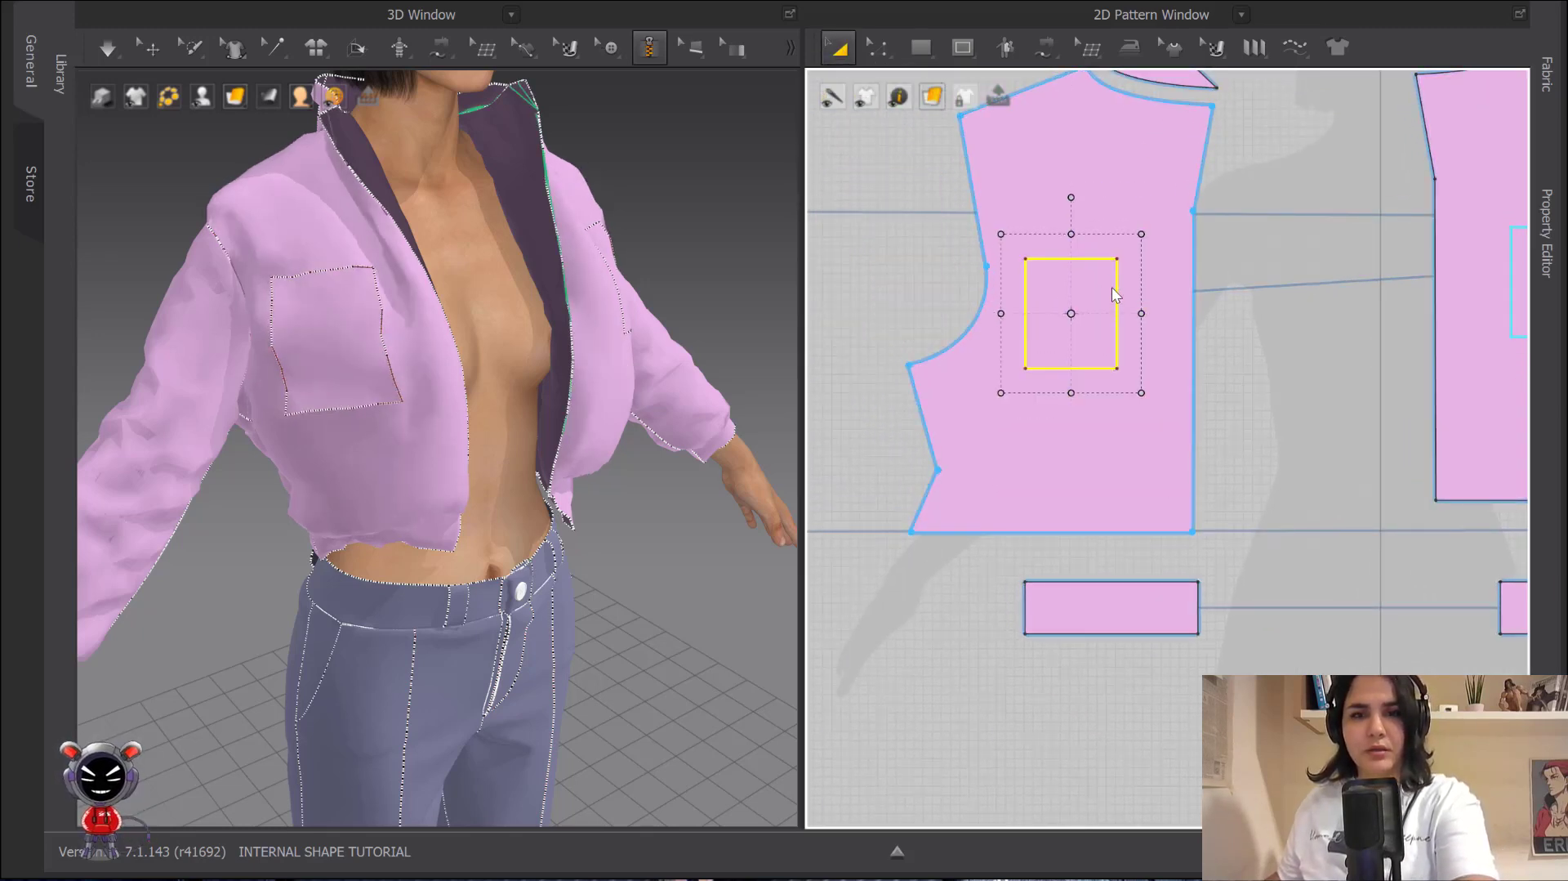
pyautogui.press('Delete')
# - Draw a freehand upright internal ellipse on the chest area of the front bodice, and delete it
pyautogui.click(963, 48)
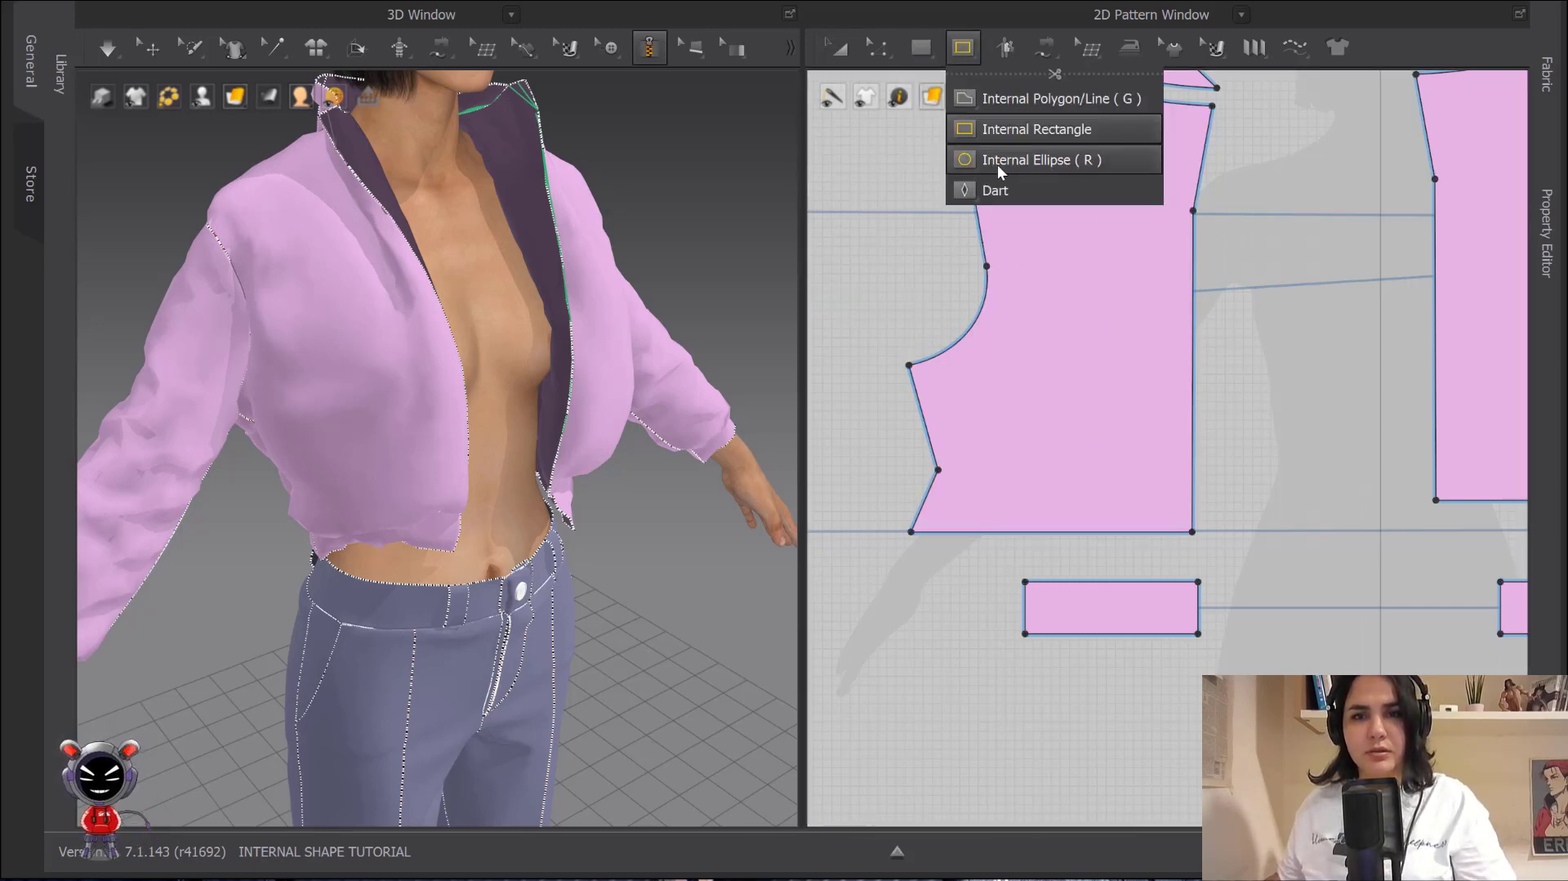
pyautogui.click(1066, 163)
pyautogui.scroll(5, 1117, 302)
pyautogui.moveTo(1117, 302); pyautogui.dragTo(1029, 409, button='middle')
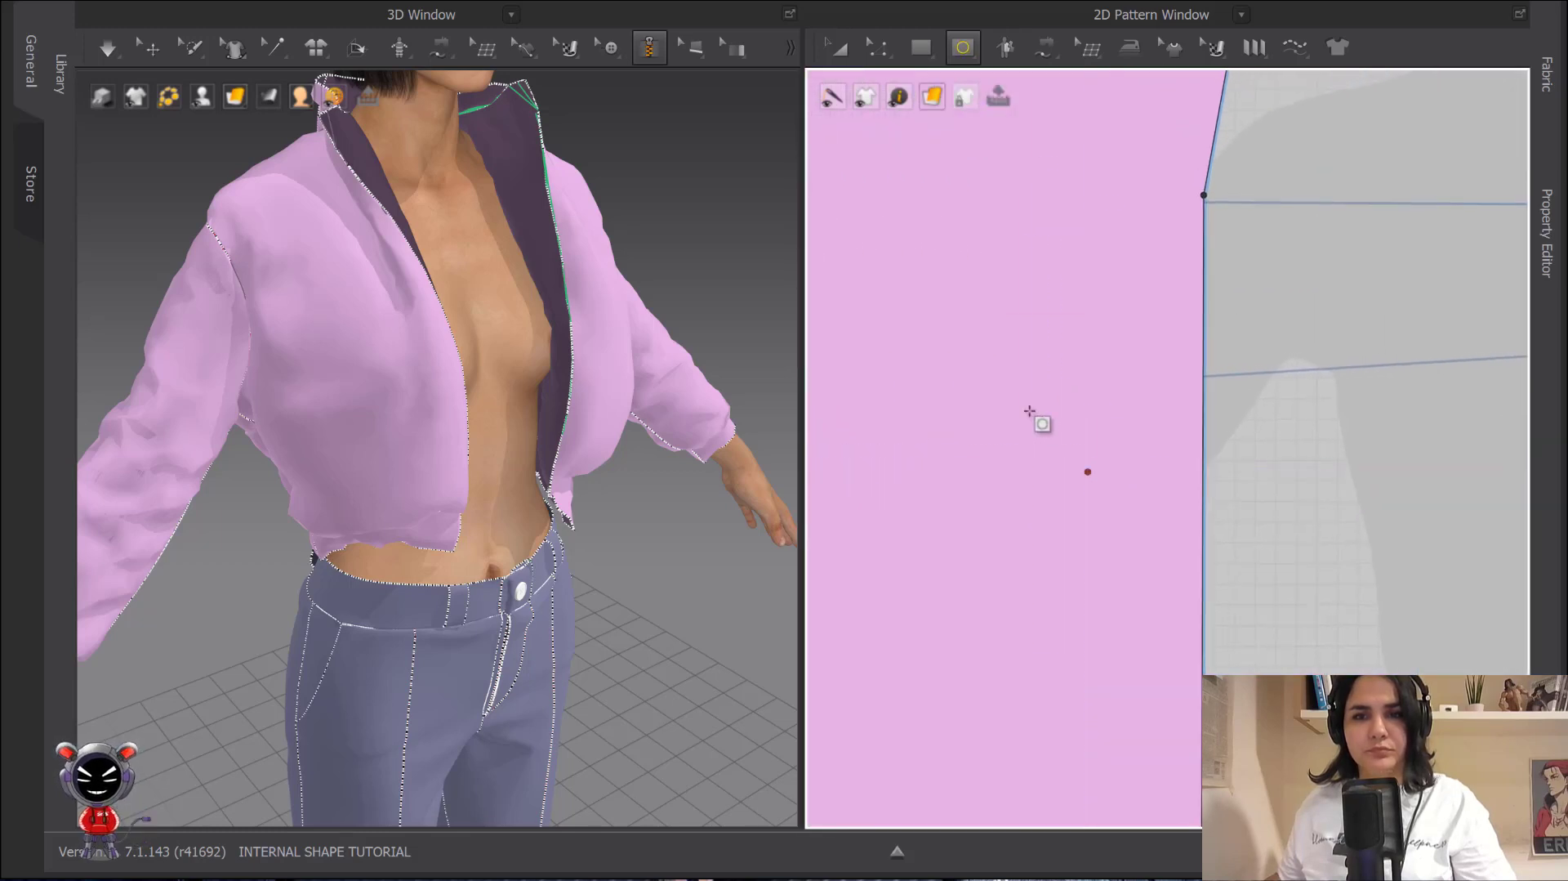
pyautogui.scroll(-4, 995, 351)
pyautogui.moveTo(991, 346); pyautogui.dragTo(1076, 395, button='middle')
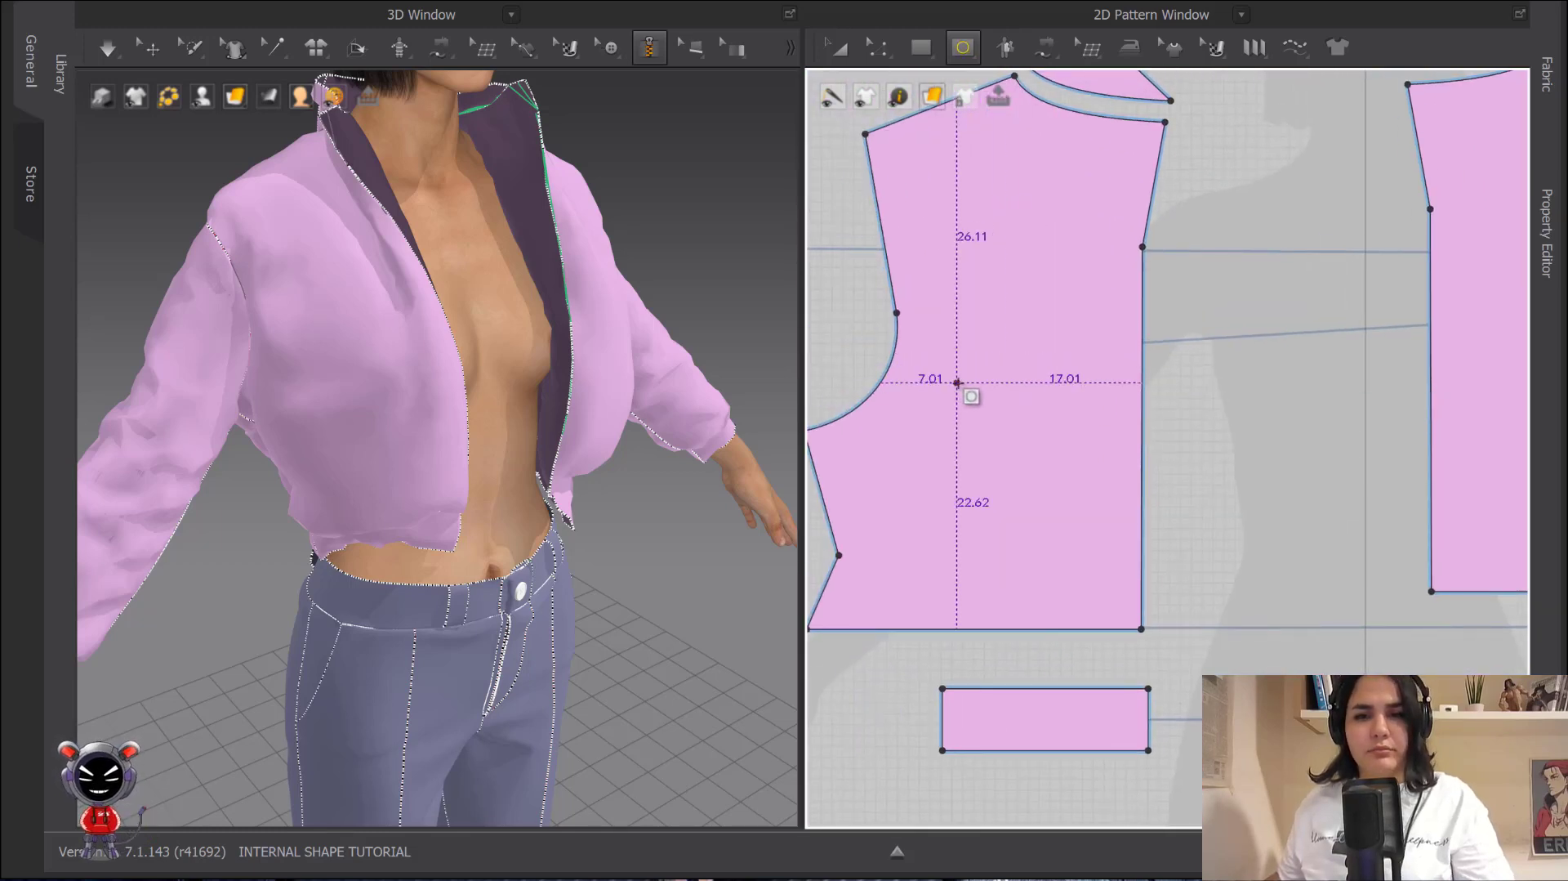
pyautogui.keyDown('shift'); pyautogui.moveTo(1021, 320); pyautogui.dragTo(1048, 232); pyautogui.keyUp('shift')
pyautogui.click(837, 49)
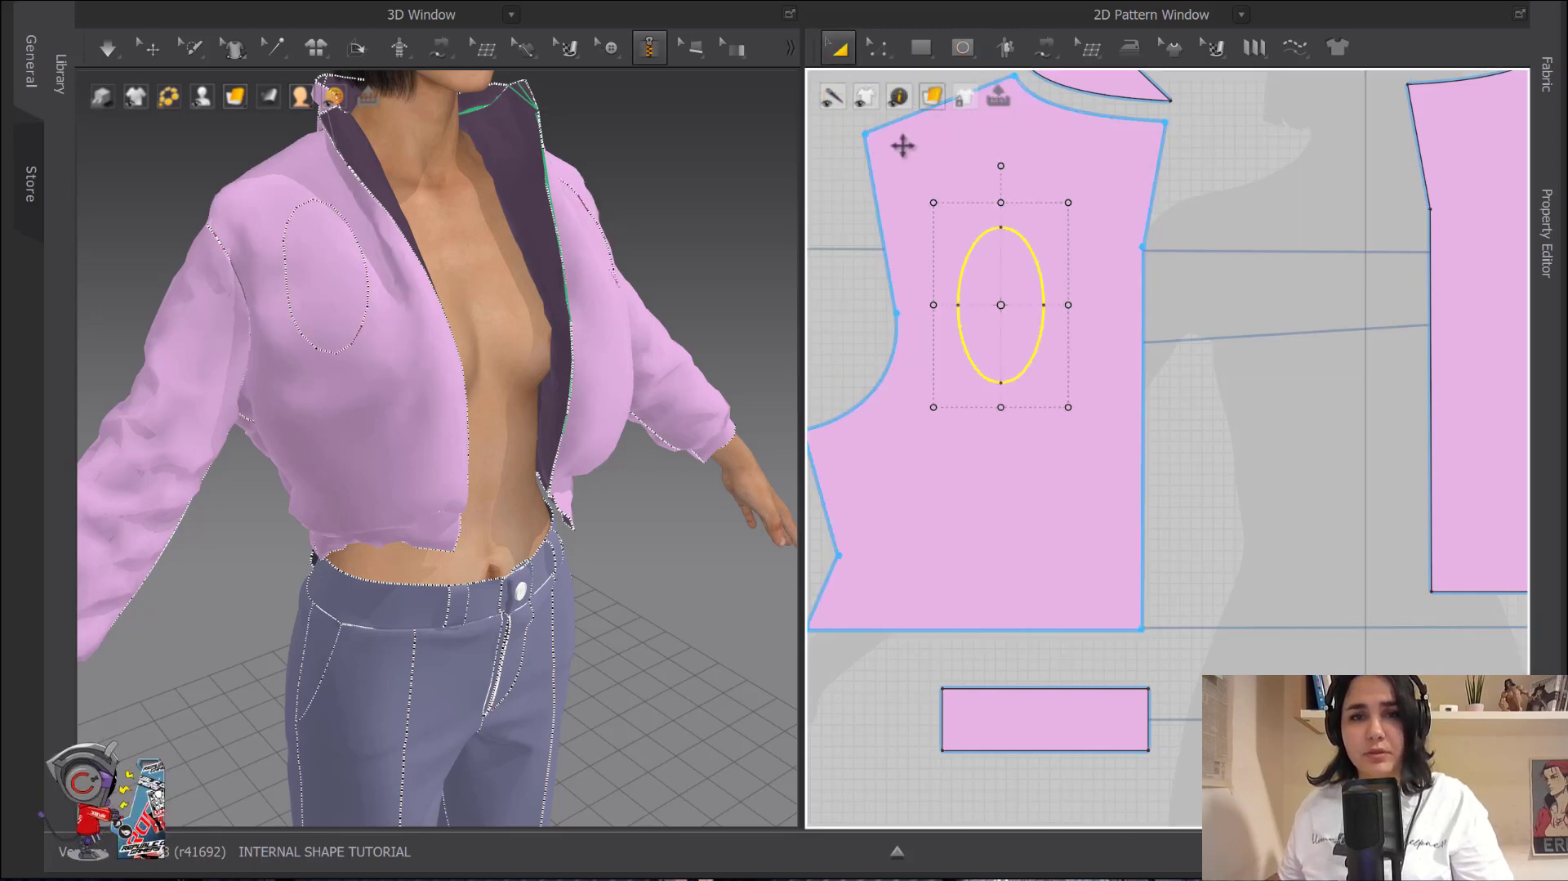
pyautogui.press('Delete')
# - Create one internal circle with a circumference of 30 cm on the front bodice, near the armhole
pyautogui.click(963, 47)
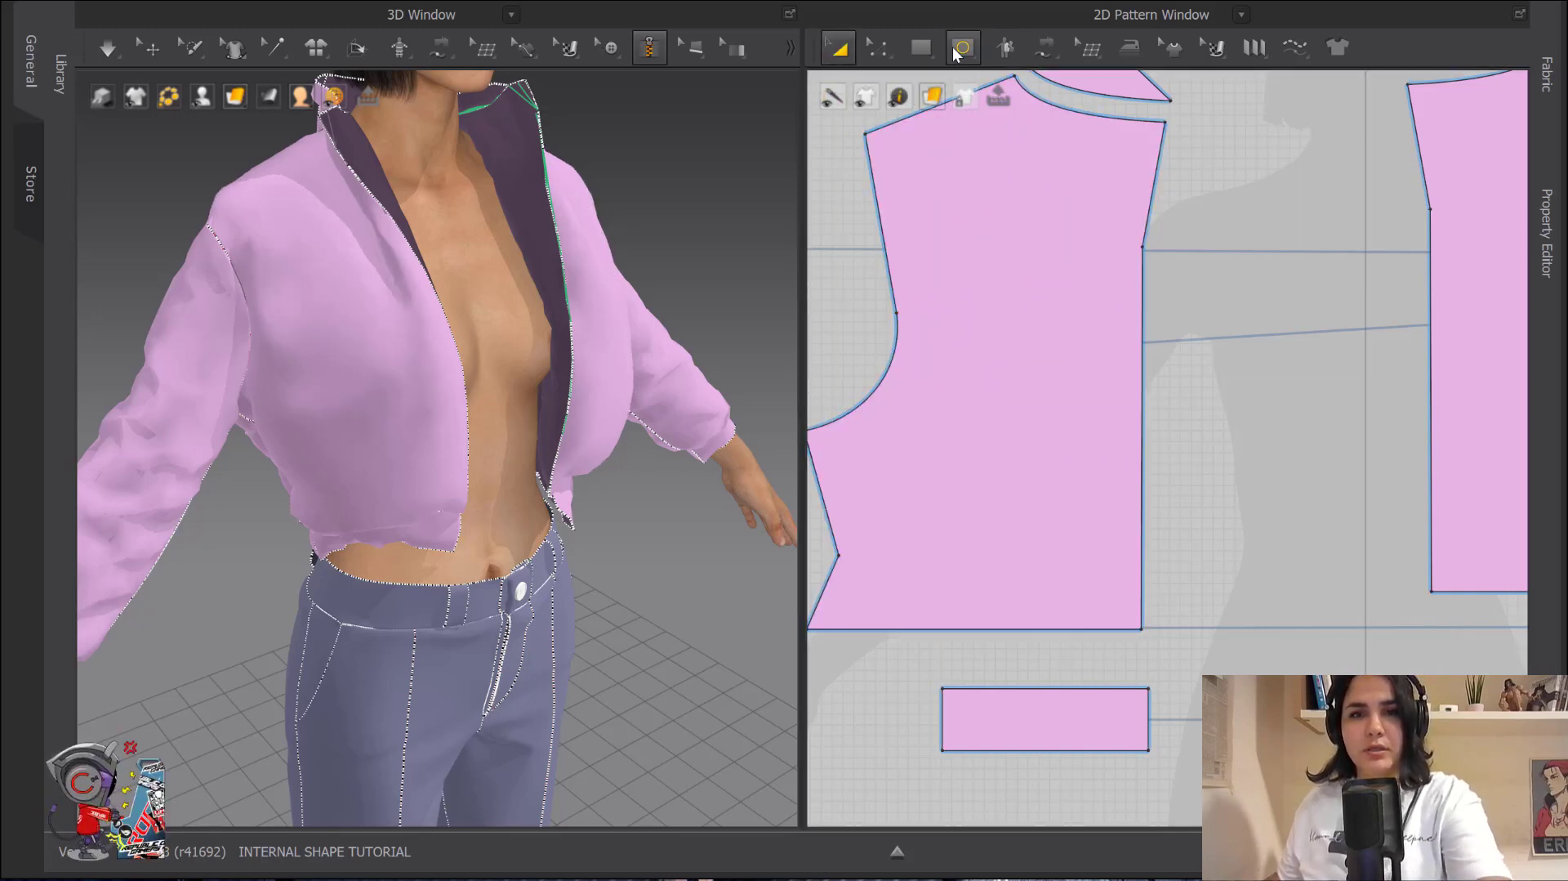
pyautogui.click(961, 292)
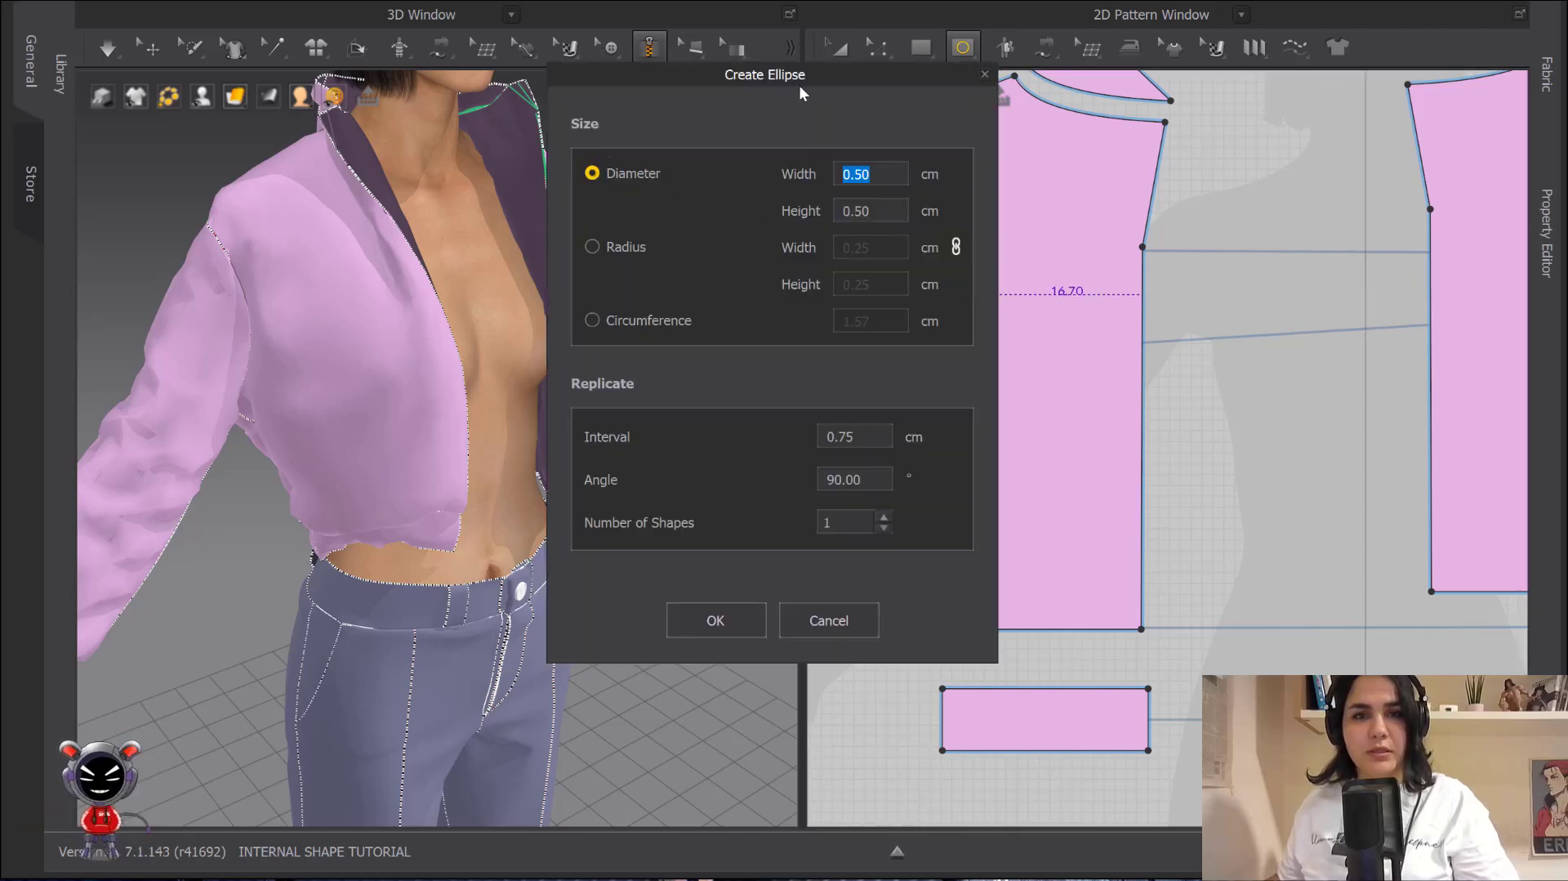
pyautogui.moveTo(798, 85); pyautogui.dragTo(627, 100)
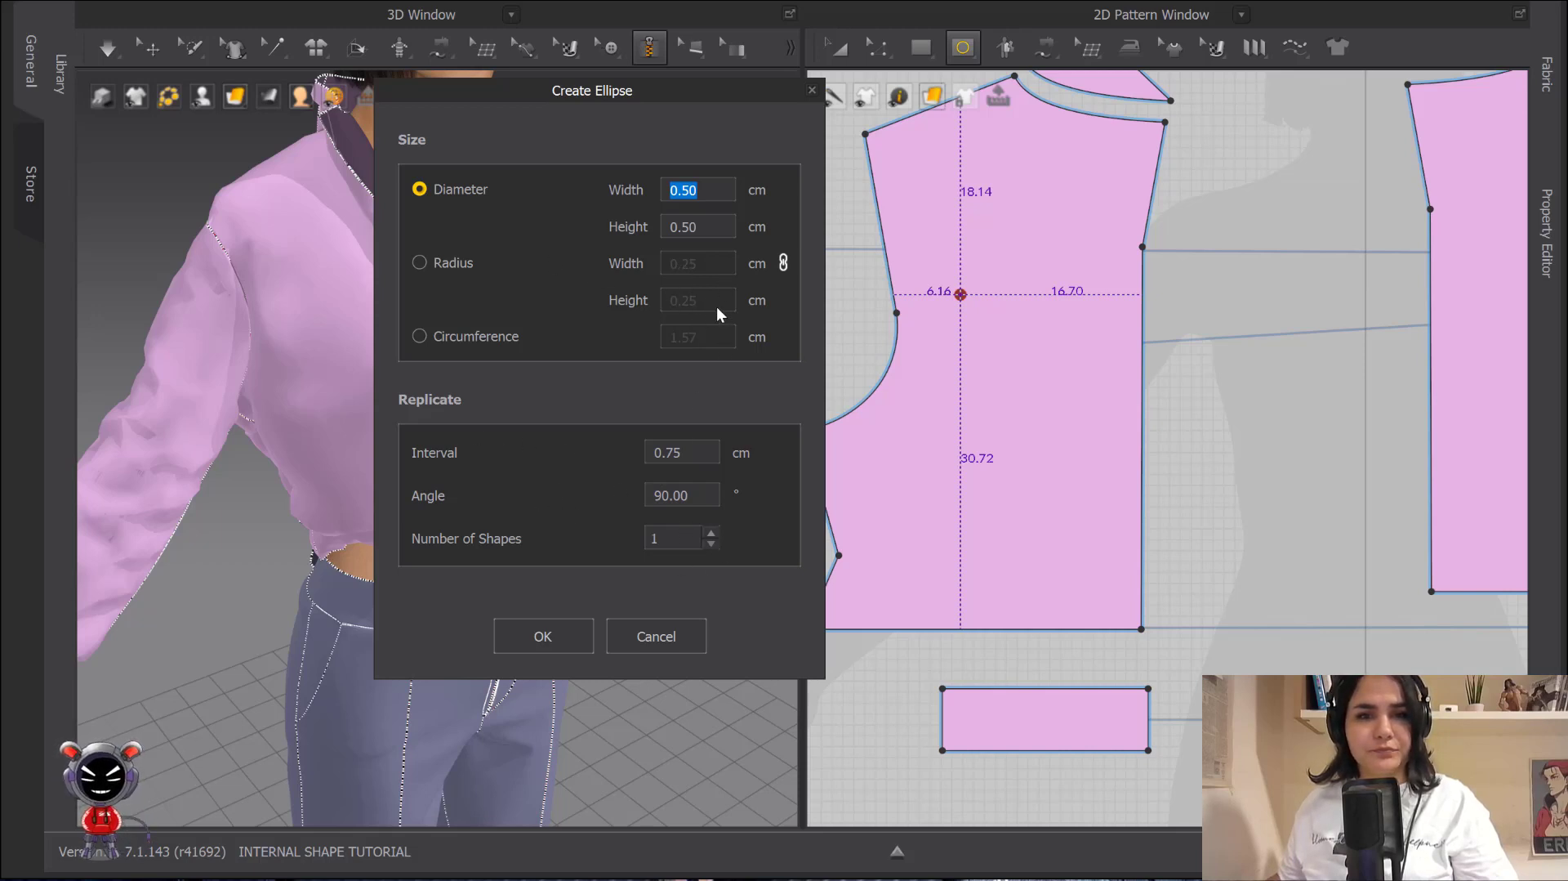
pyautogui.click(426, 339)
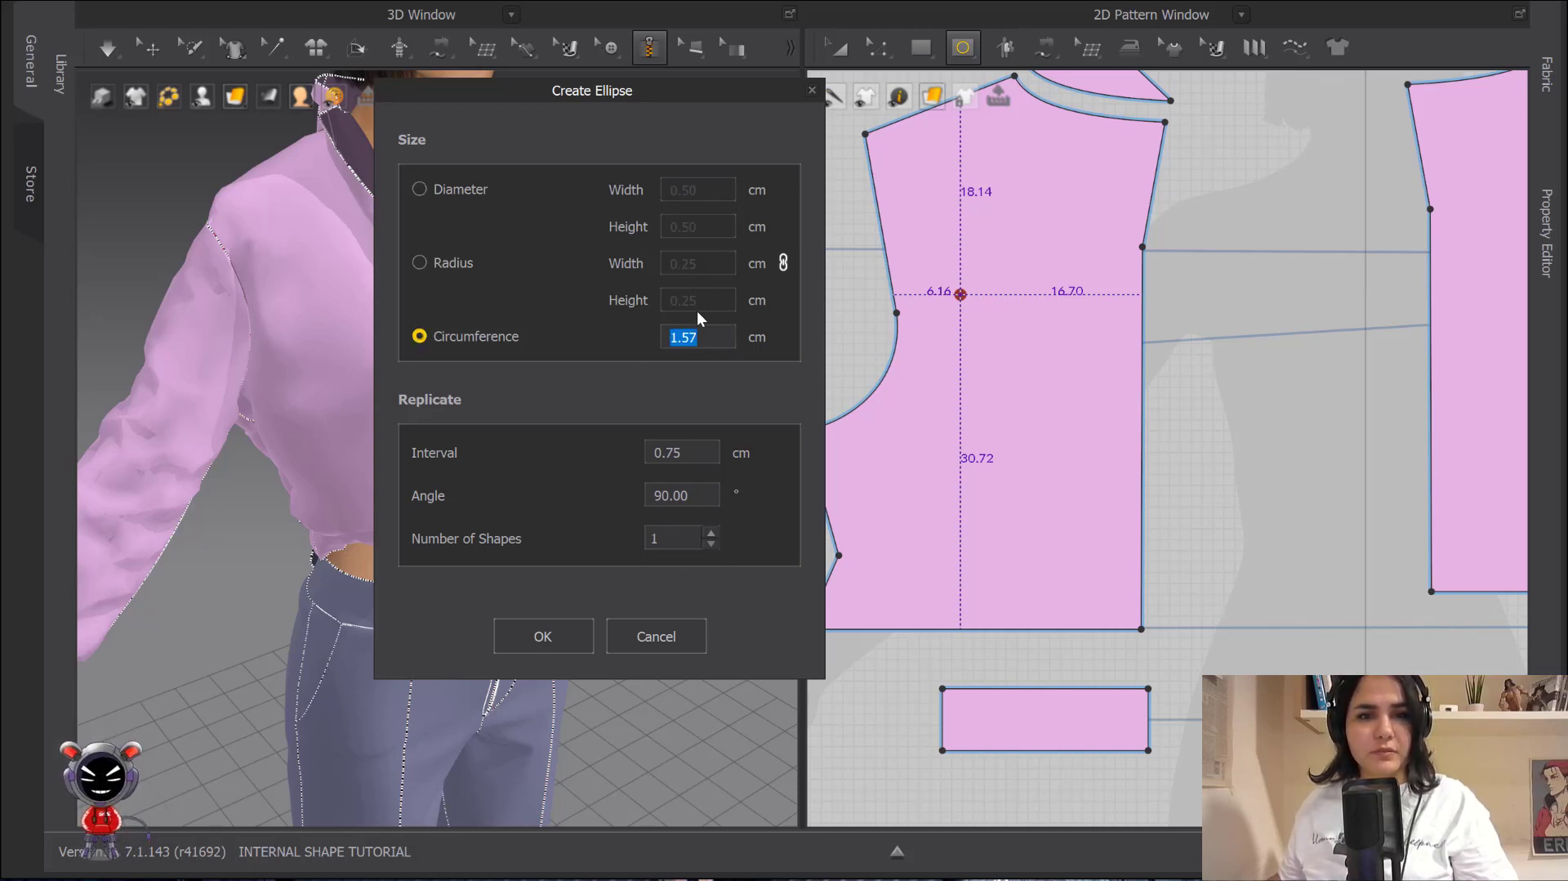
pyautogui.write('20')
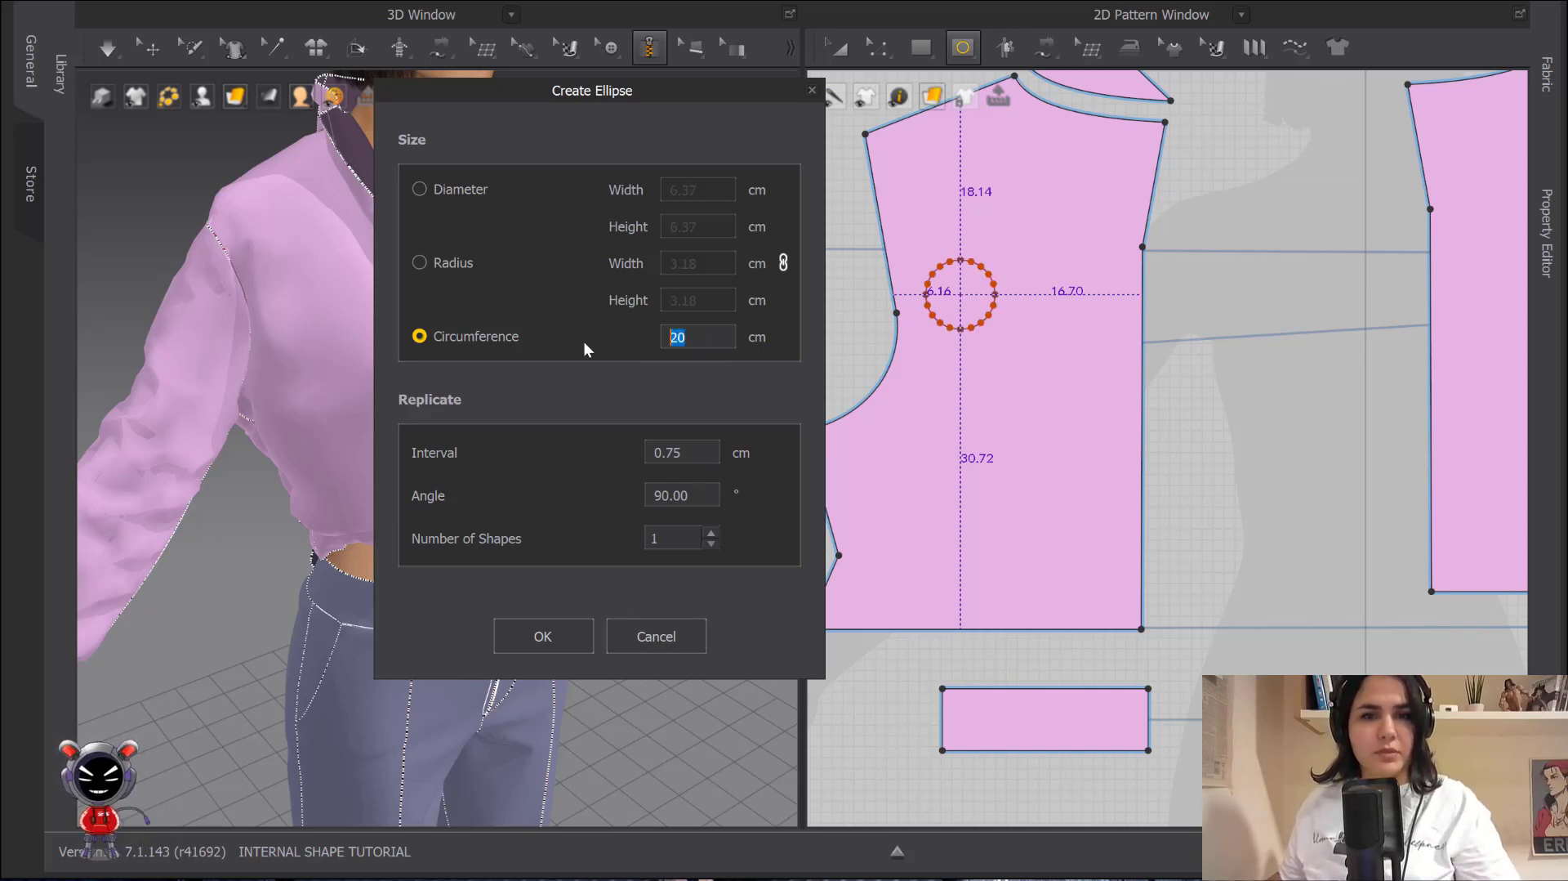
pyautogui.write('40')
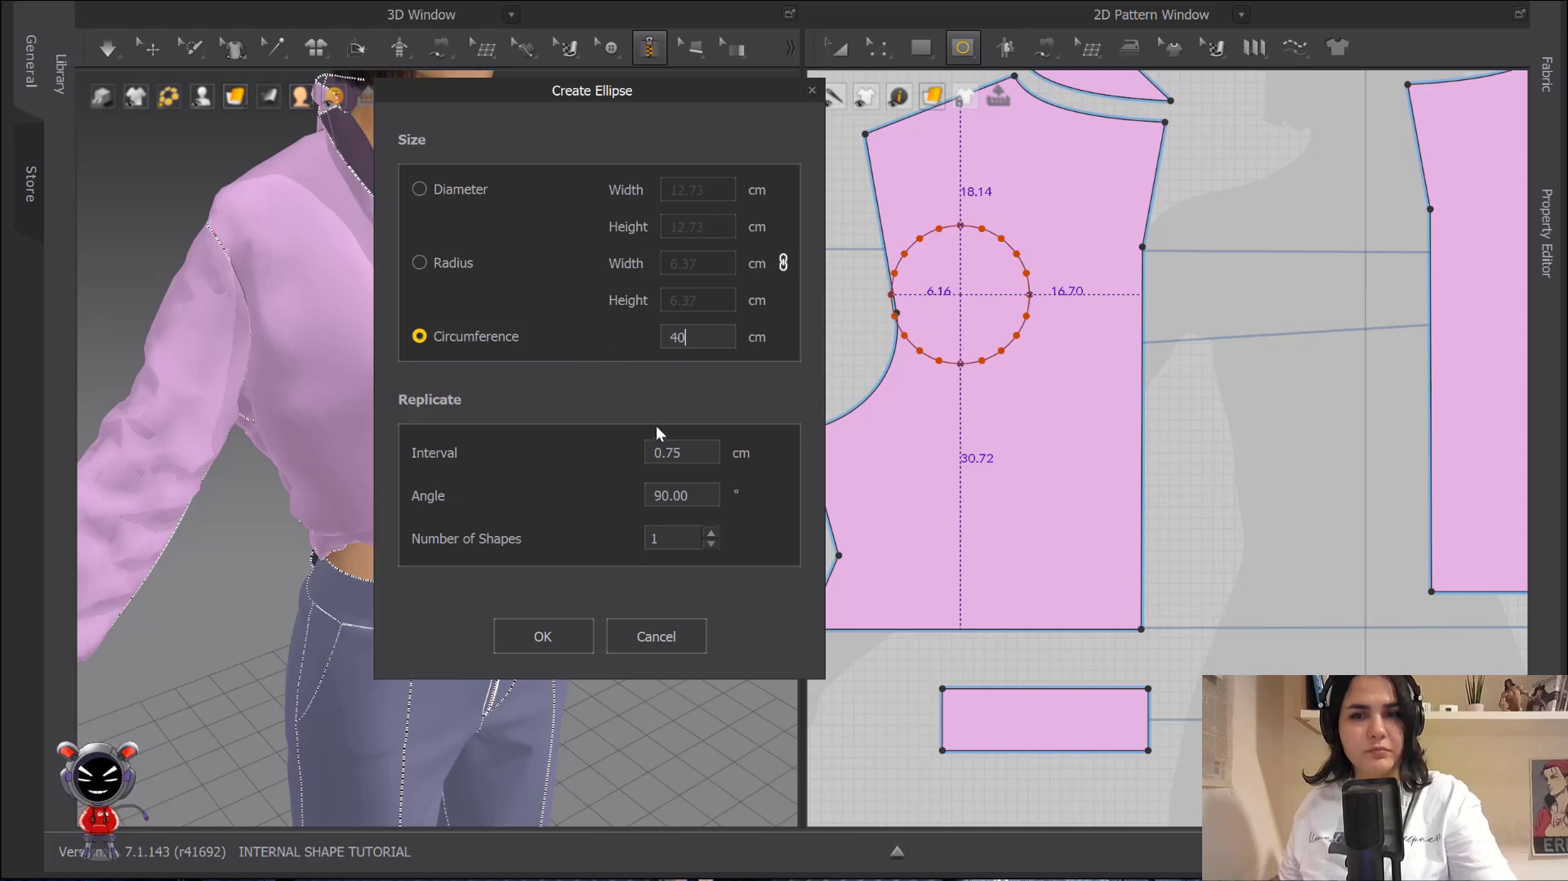
pyautogui.write('30')
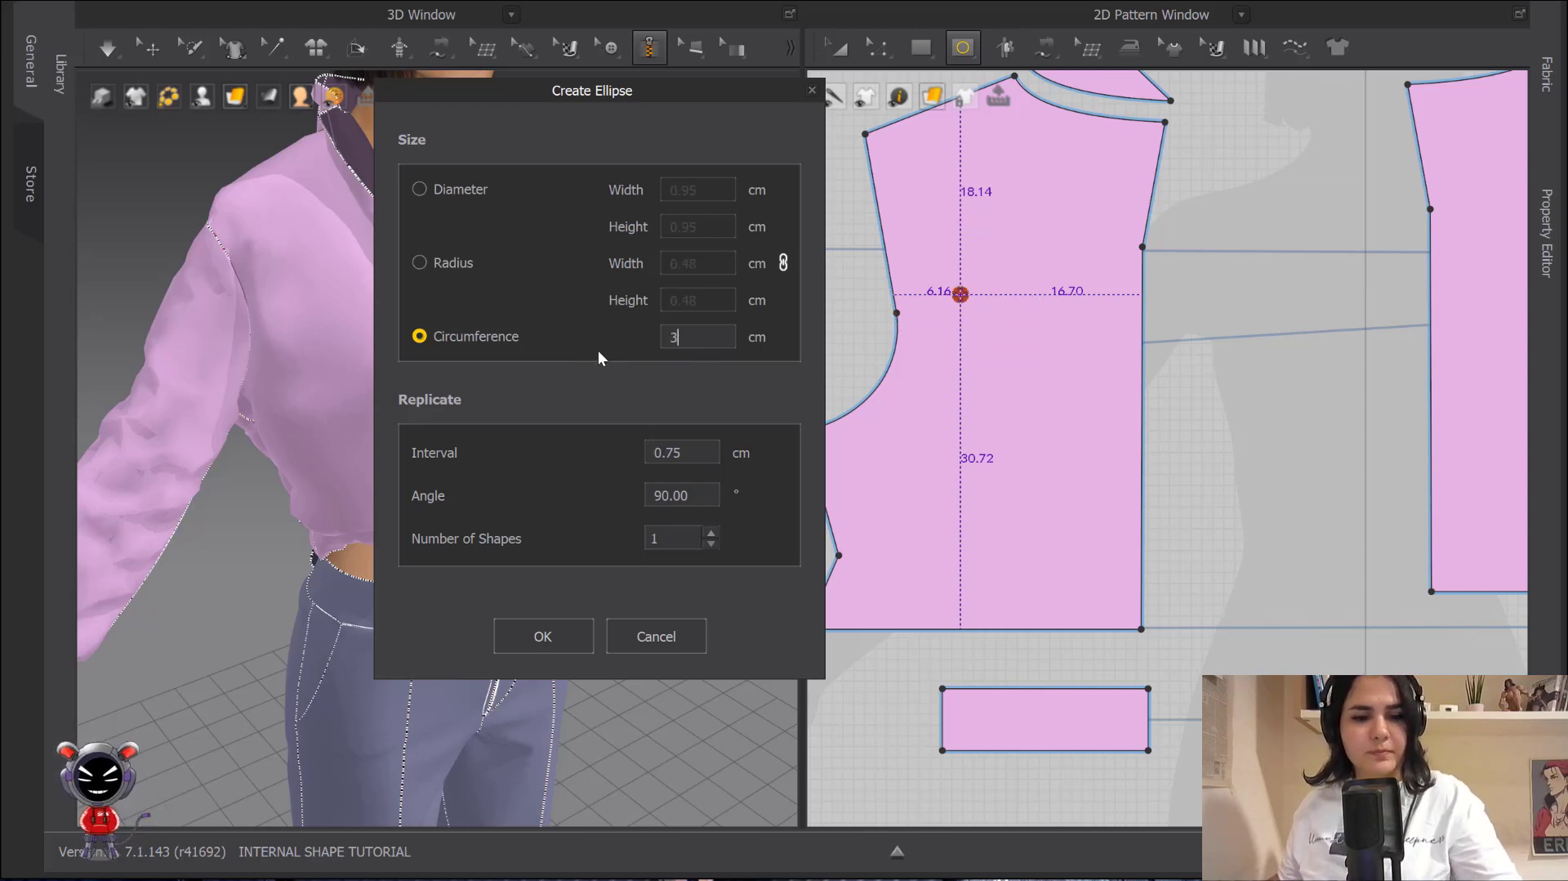
pyautogui.click(561, 631)
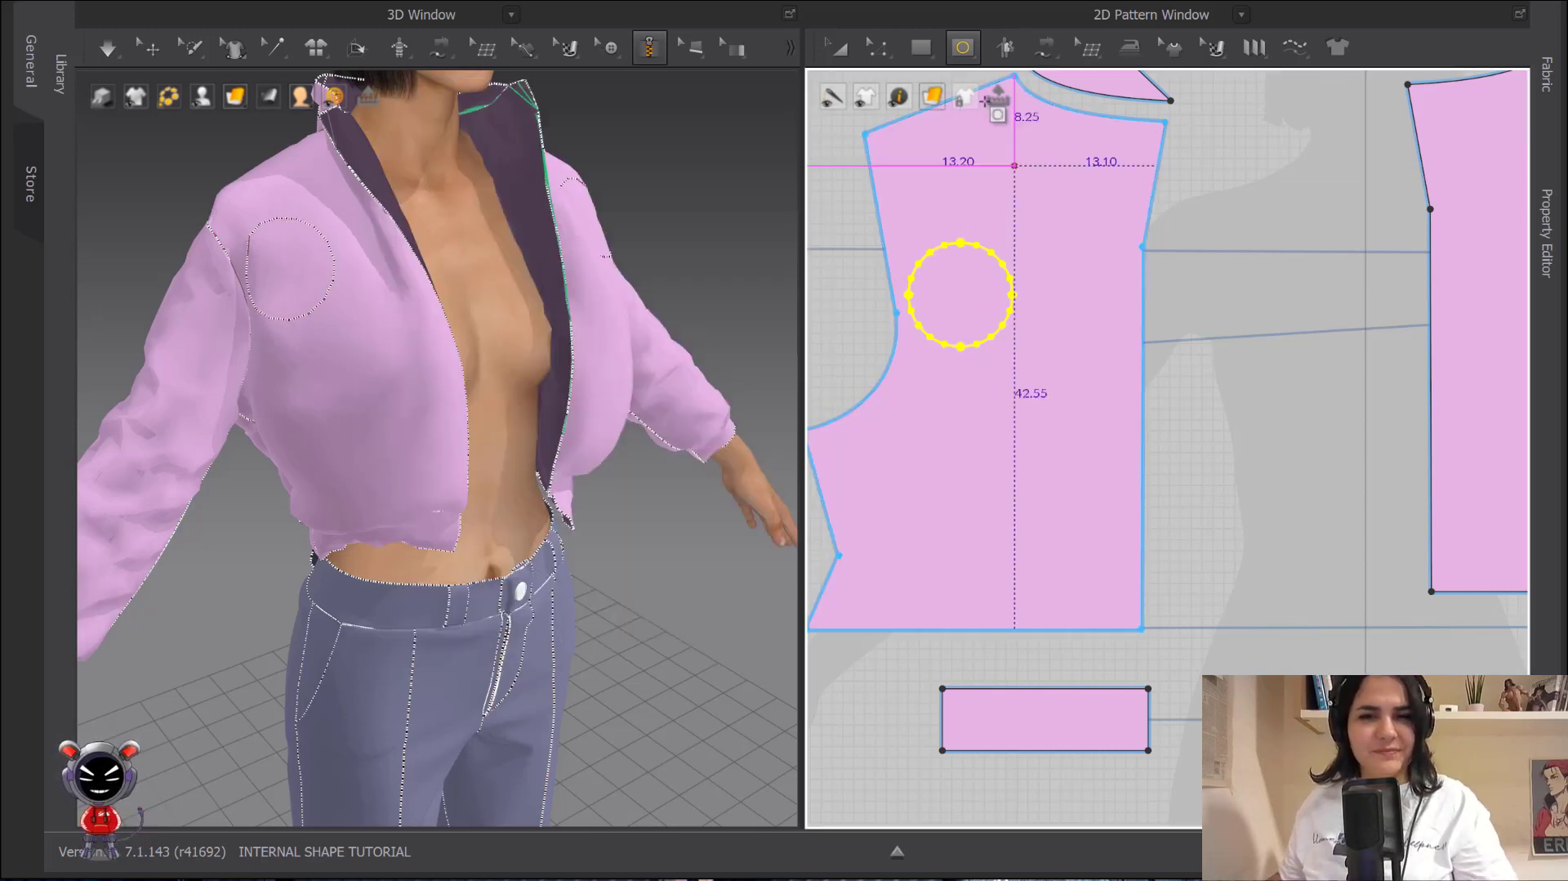
# - Move the internal circle away from the armhole and slightly down toward the middle of the front bodice
pyautogui.click(839, 47)
pyautogui.click(1010, 307)
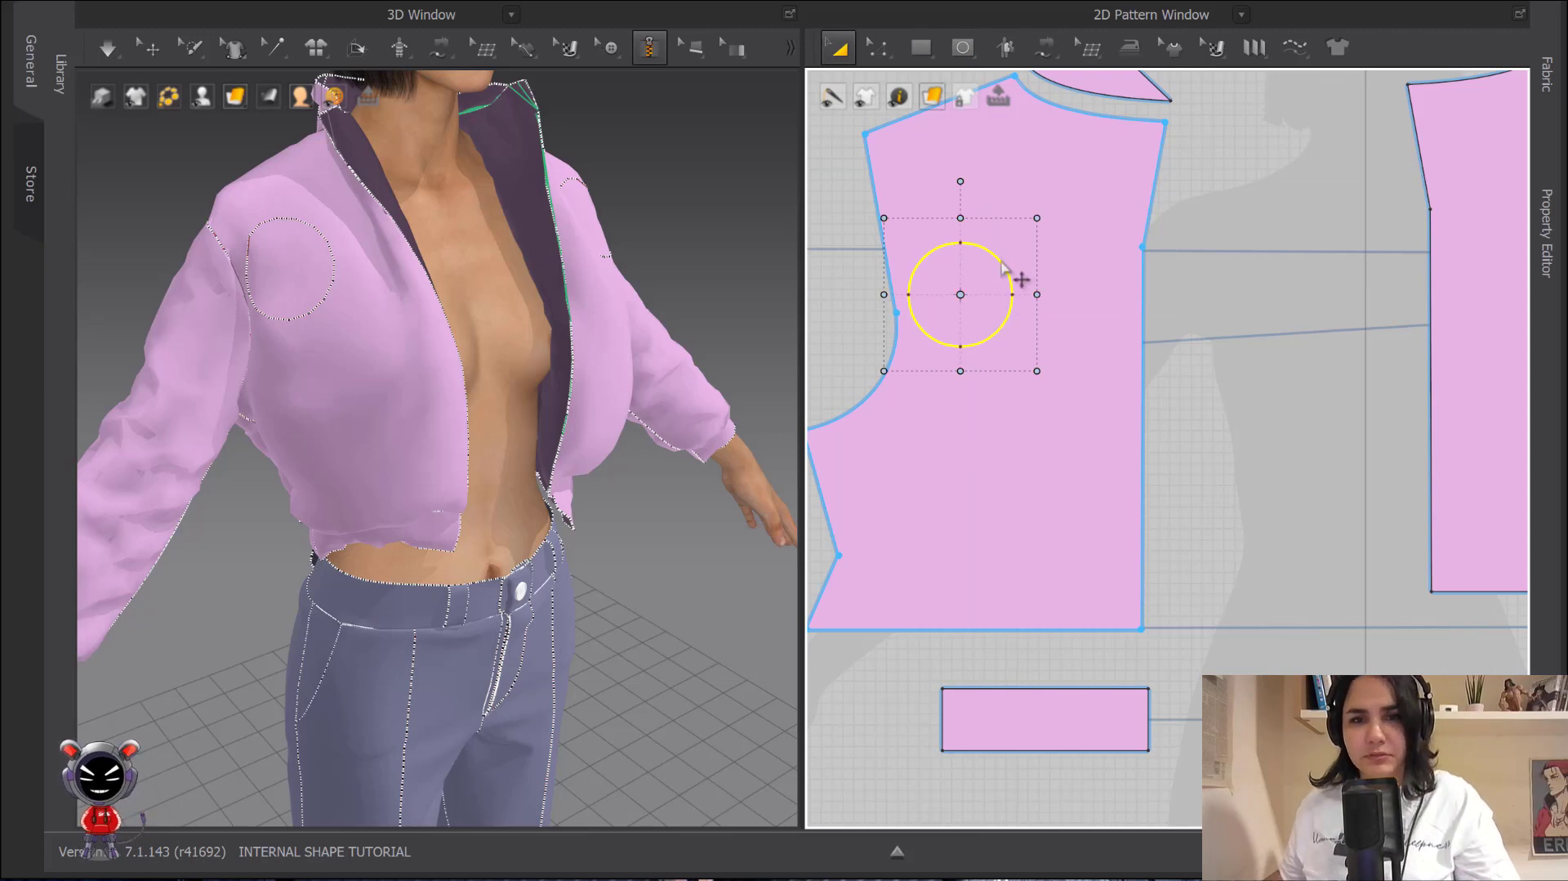
pyautogui.moveTo(1003, 263); pyautogui.dragTo(1072, 263)
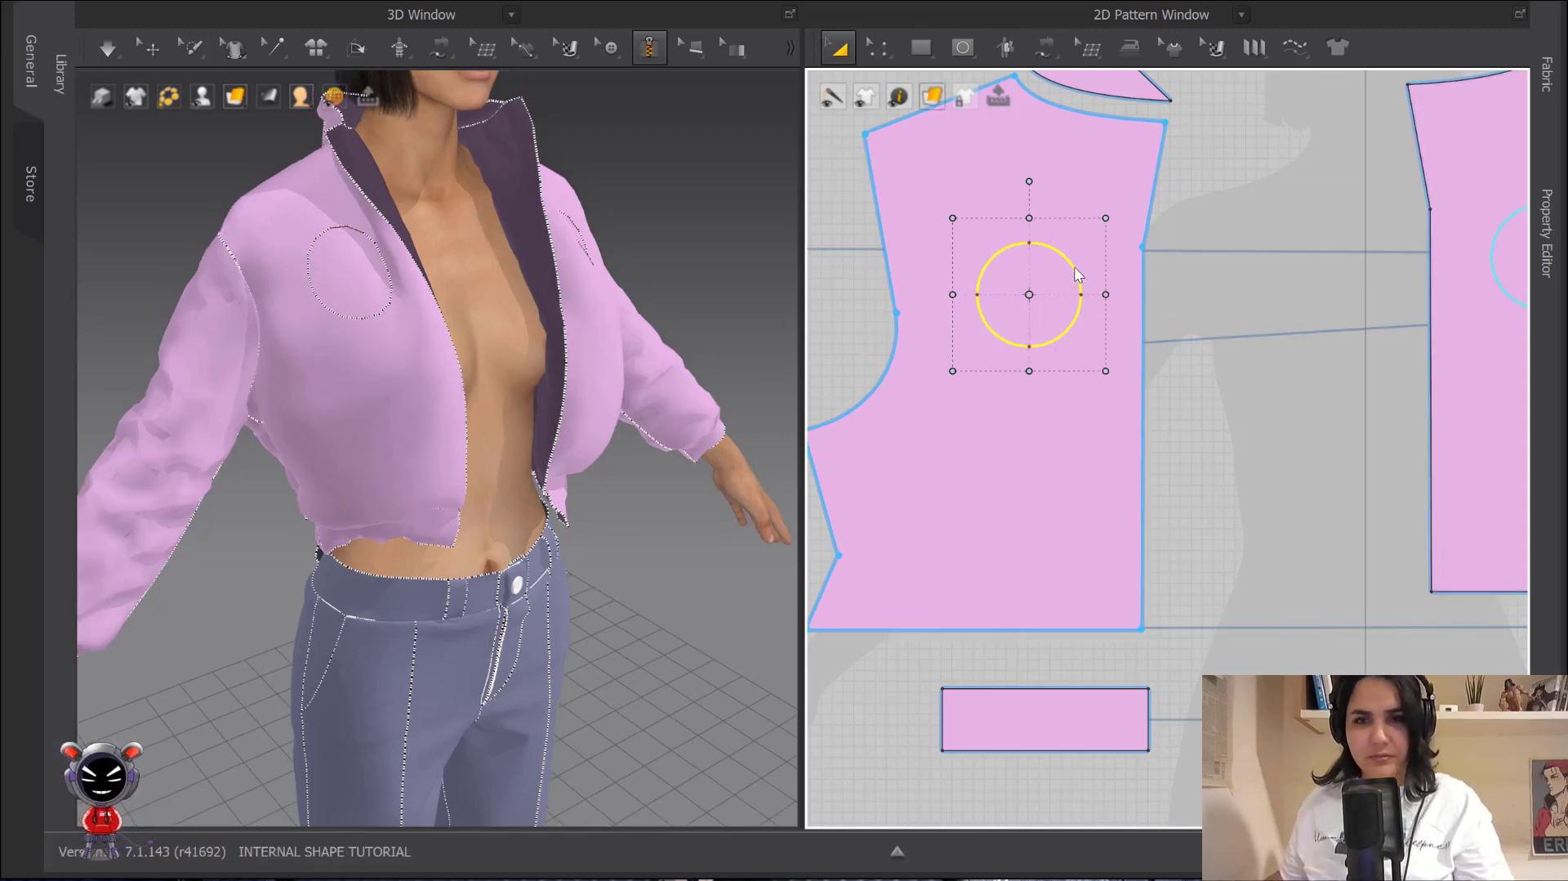
pyautogui.moveTo(1077, 275); pyautogui.dragTo(1057, 327)
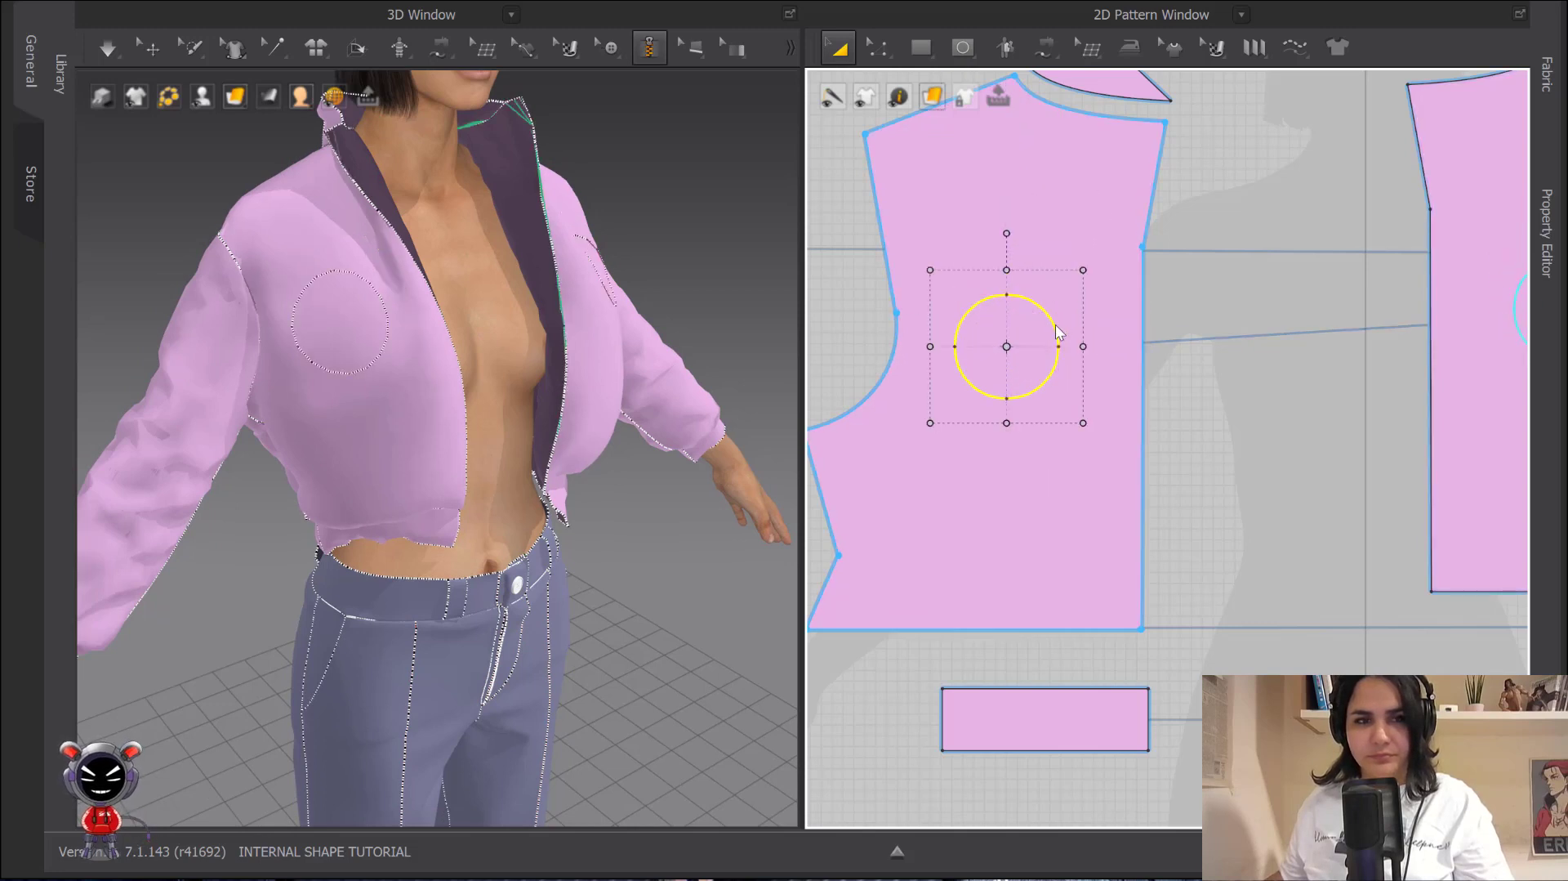
# - Add one point on each side of the internal circle's upper arc at roughly the same height
pyautogui.scroll(4, 1057, 327)
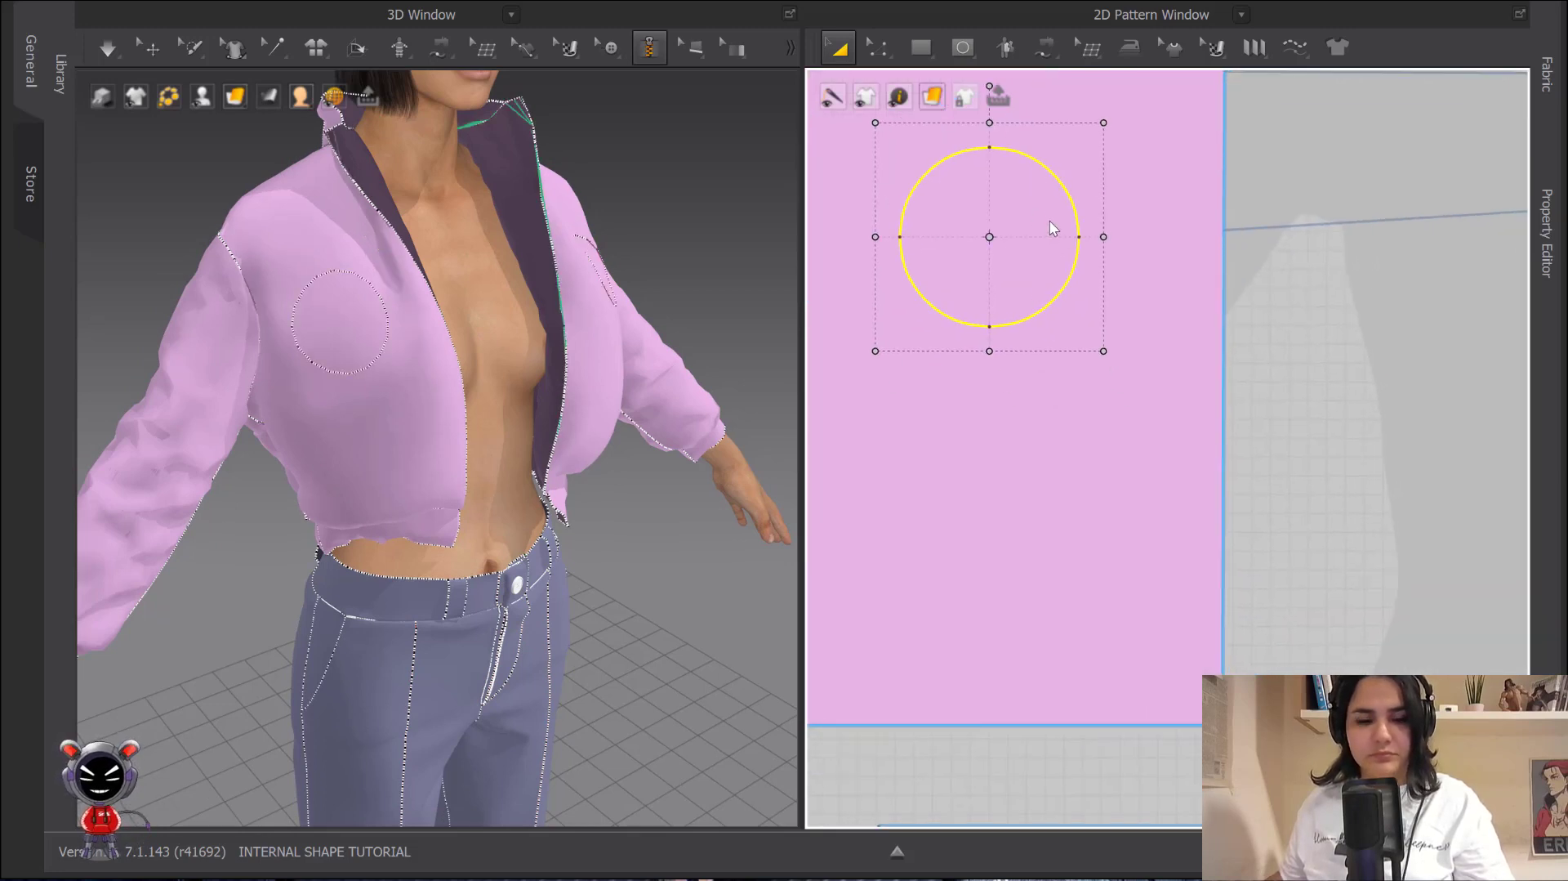
pyautogui.press('x')
pyautogui.scroll(5, 1049, 196)
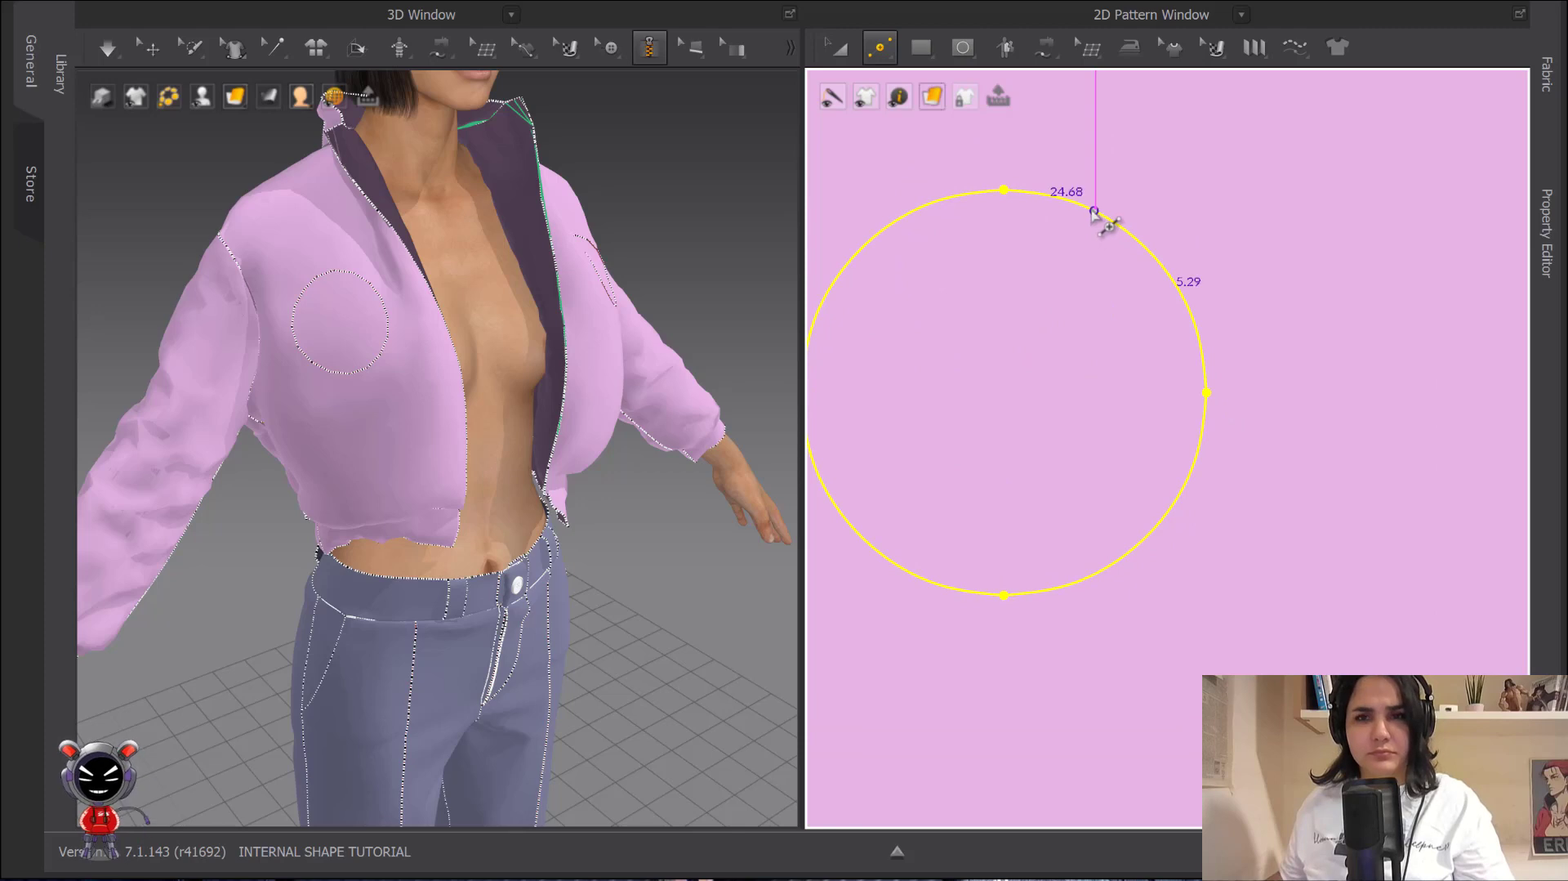
pyautogui.press('a')
pyautogui.press('x')
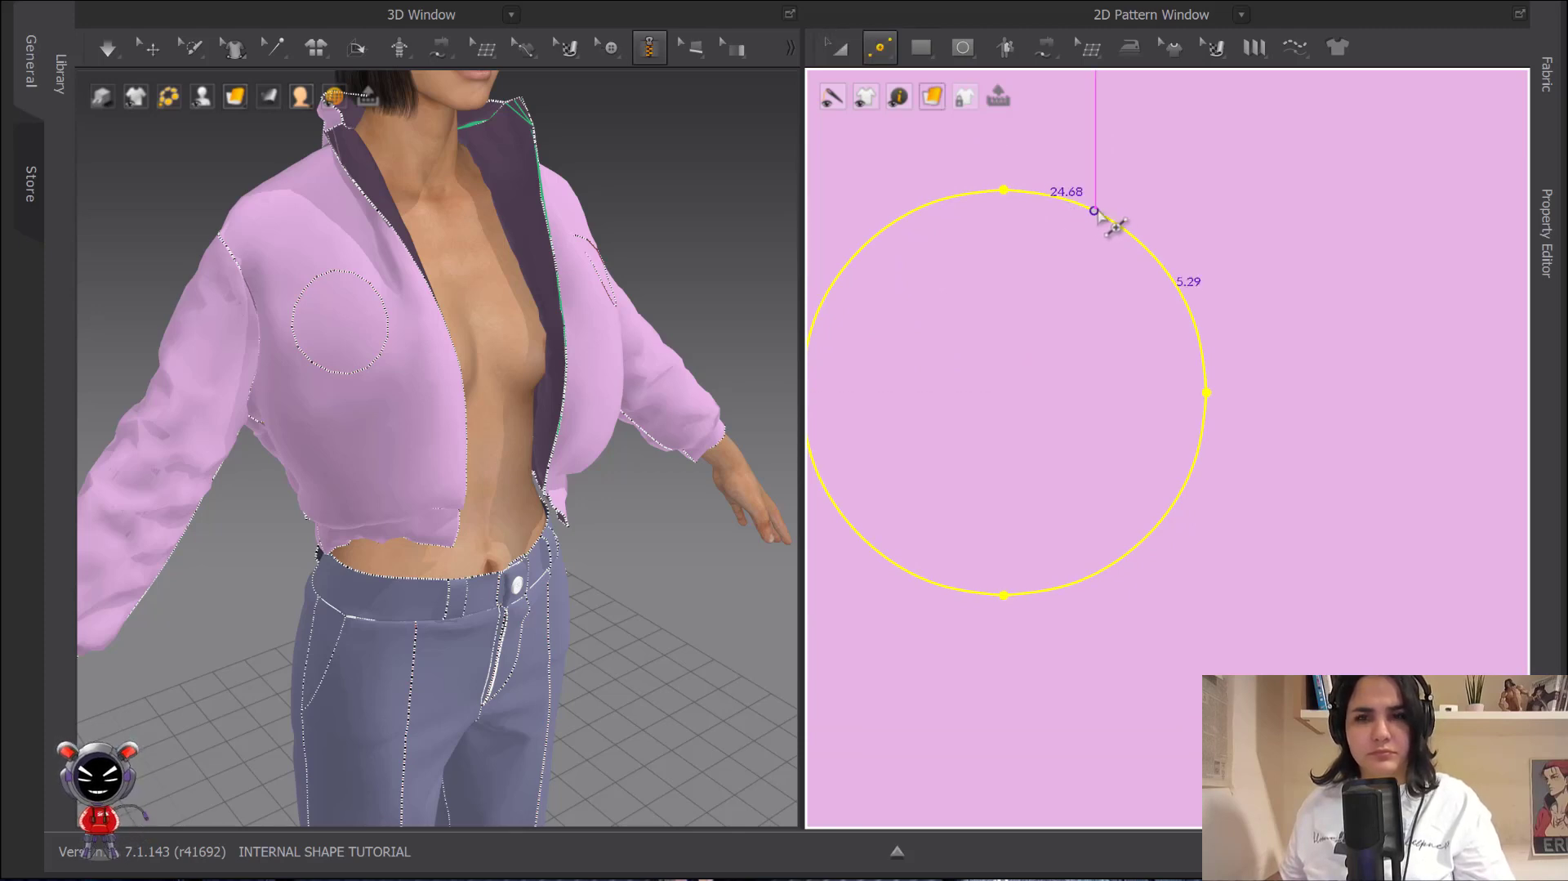
pyautogui.click(1142, 242)
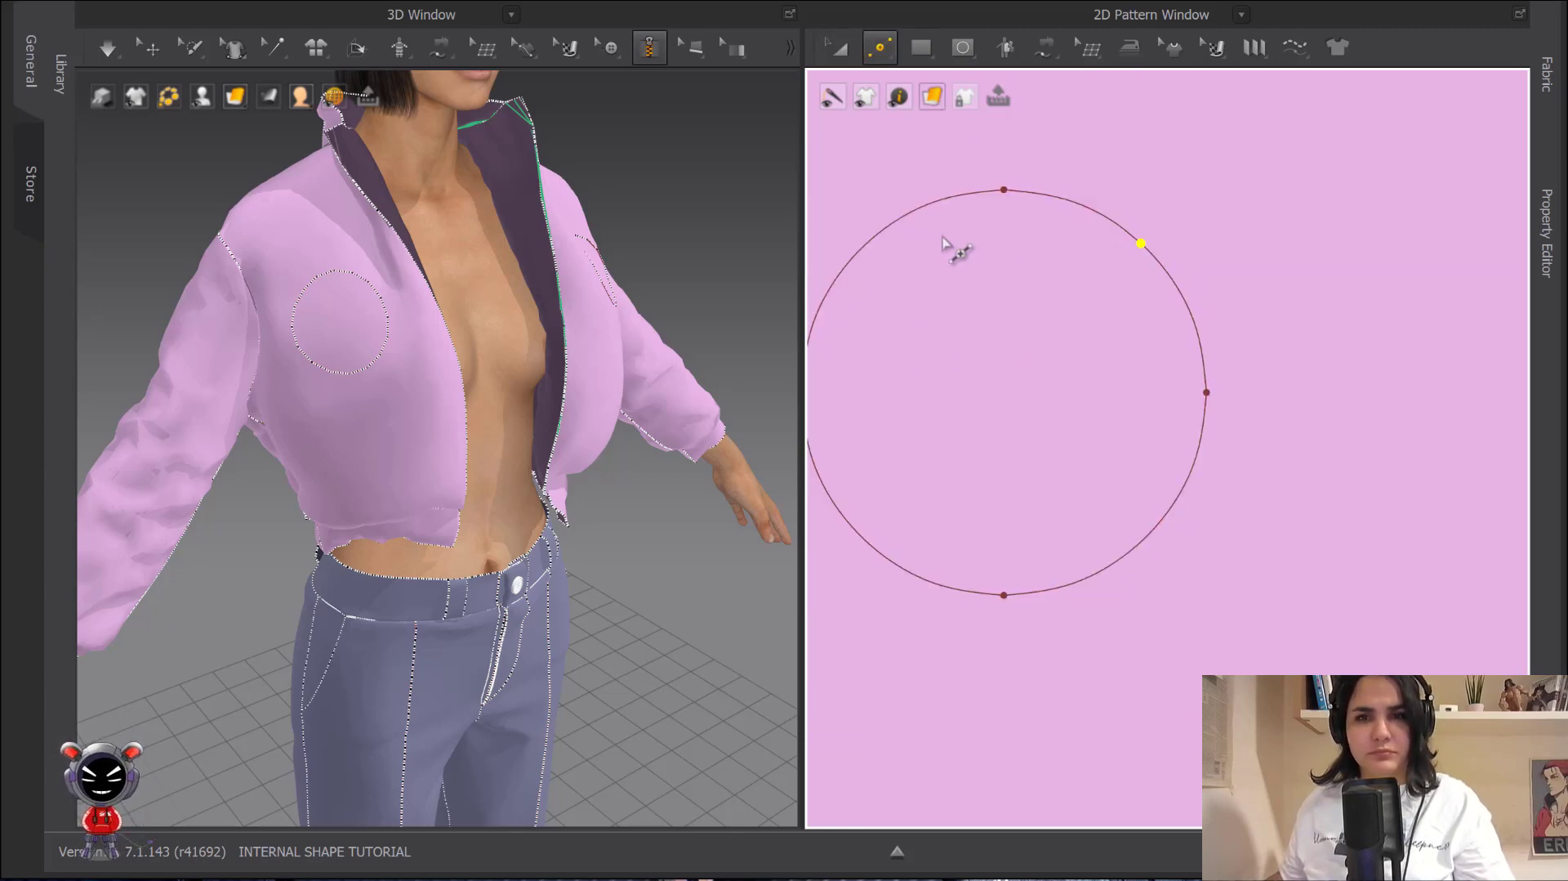
pyautogui.click(876, 236)
# - Try to draw a straight internal line across the circle between the two added points, and undo it
pyautogui.press('g')
pyautogui.click(876, 235)
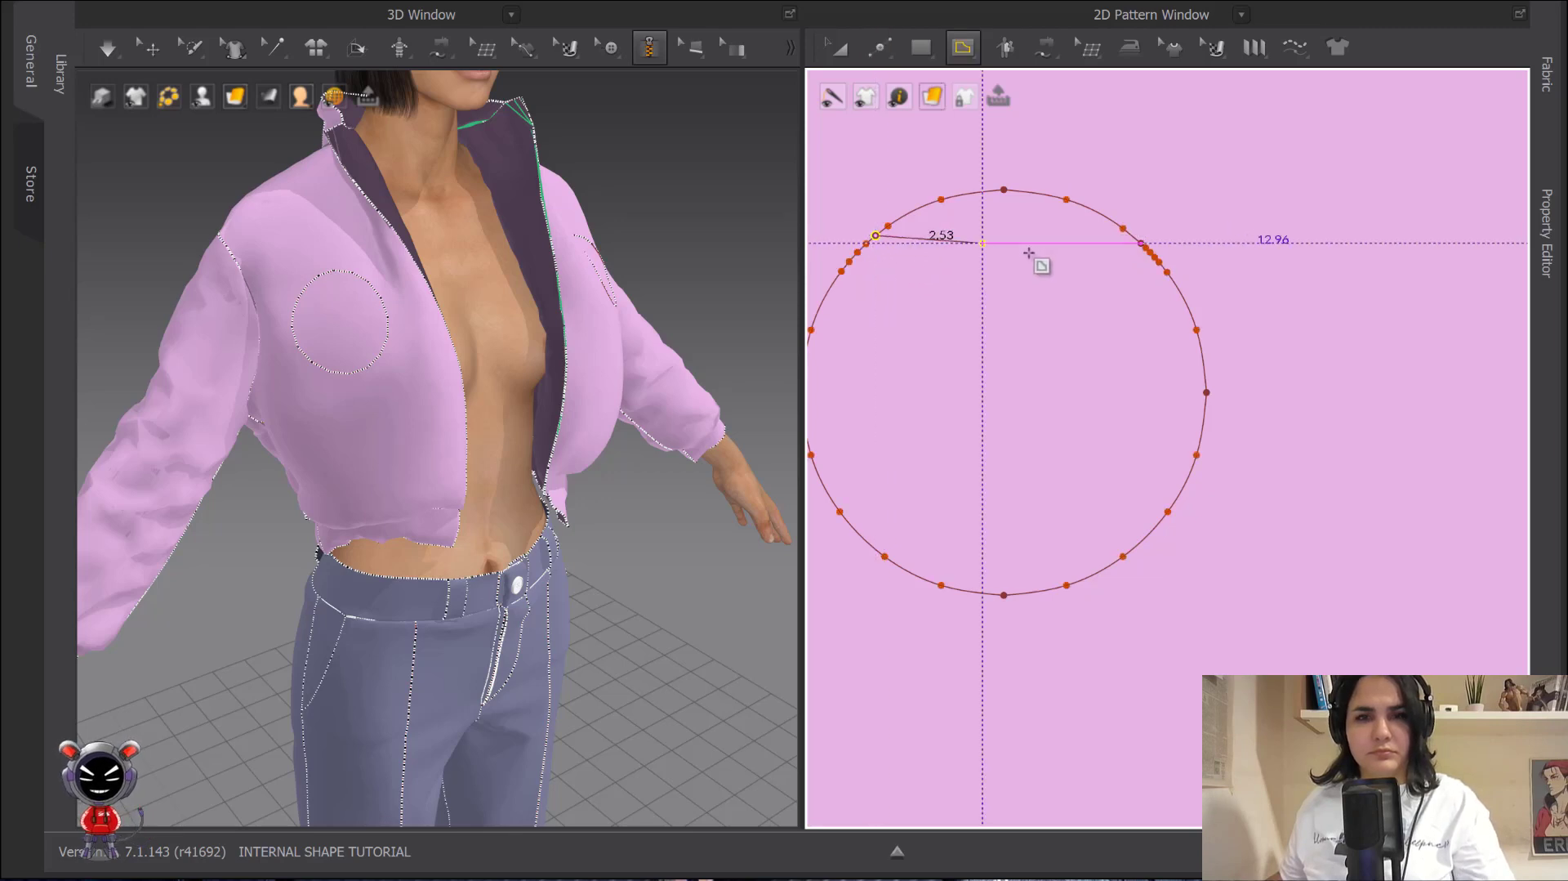
pyautogui.click(1139, 242)
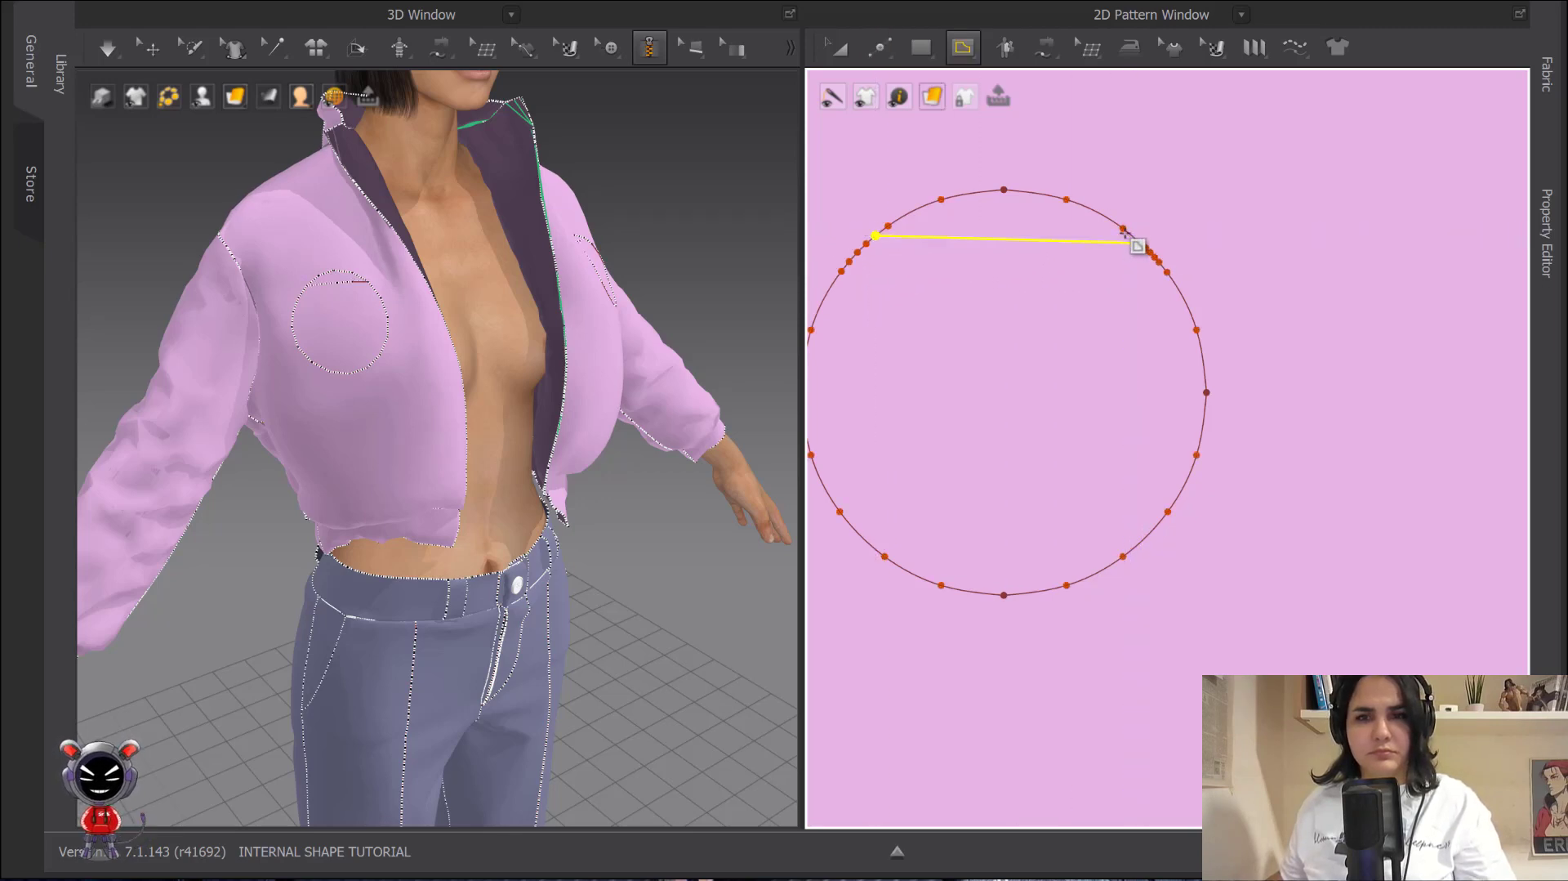
pyautogui.hotkey('ctrl', 'z')
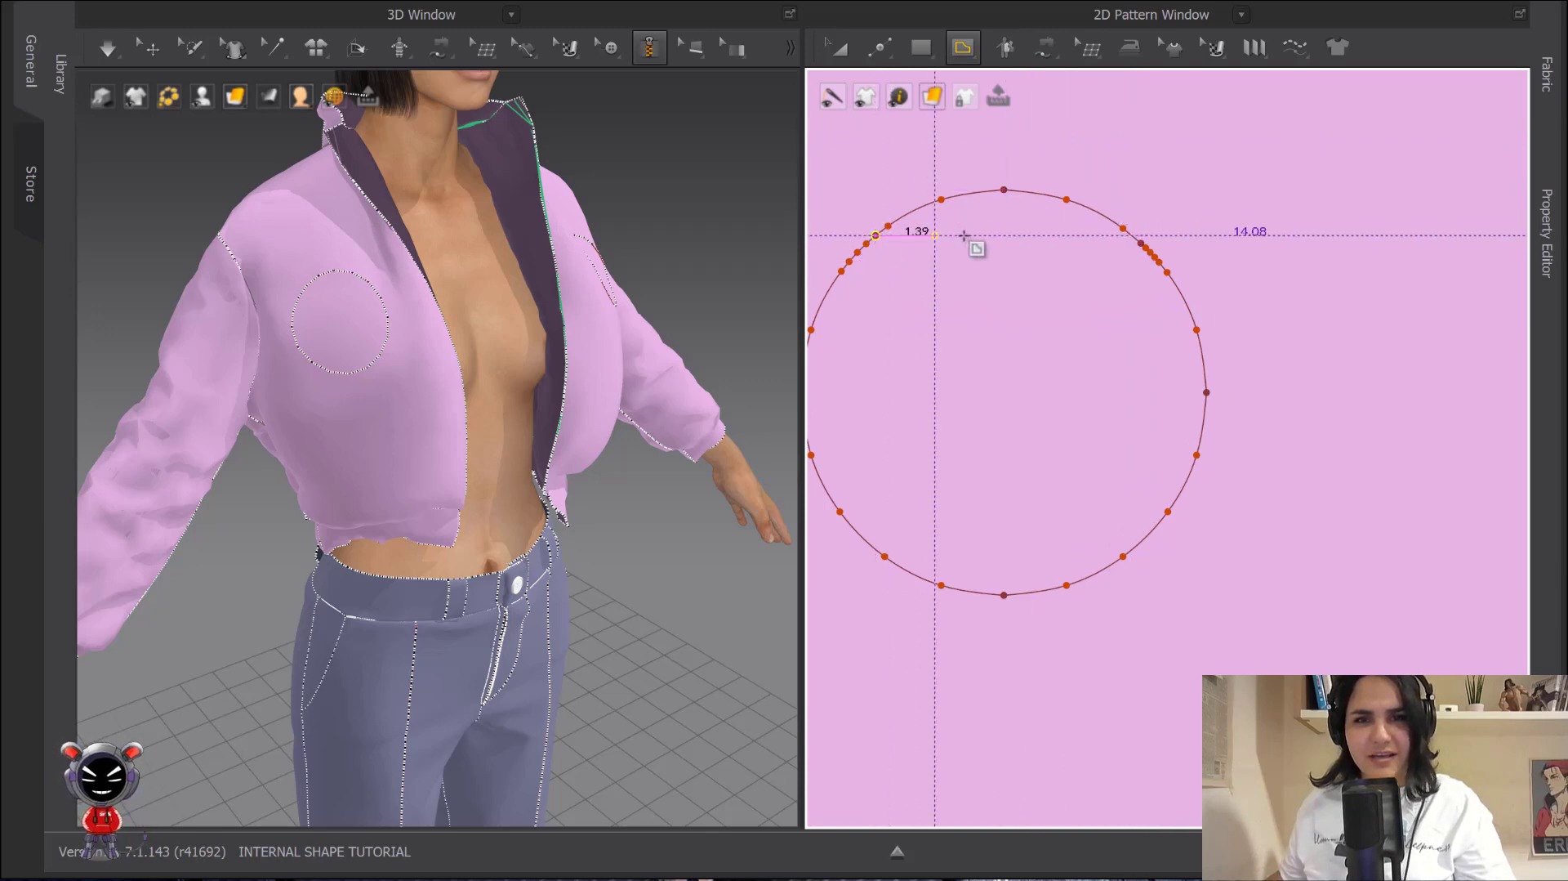
# - Try two more times to join the added points on the circle's upper arc with one internal line, undoing each attempt
pyautogui.doubleClick(1138, 241)
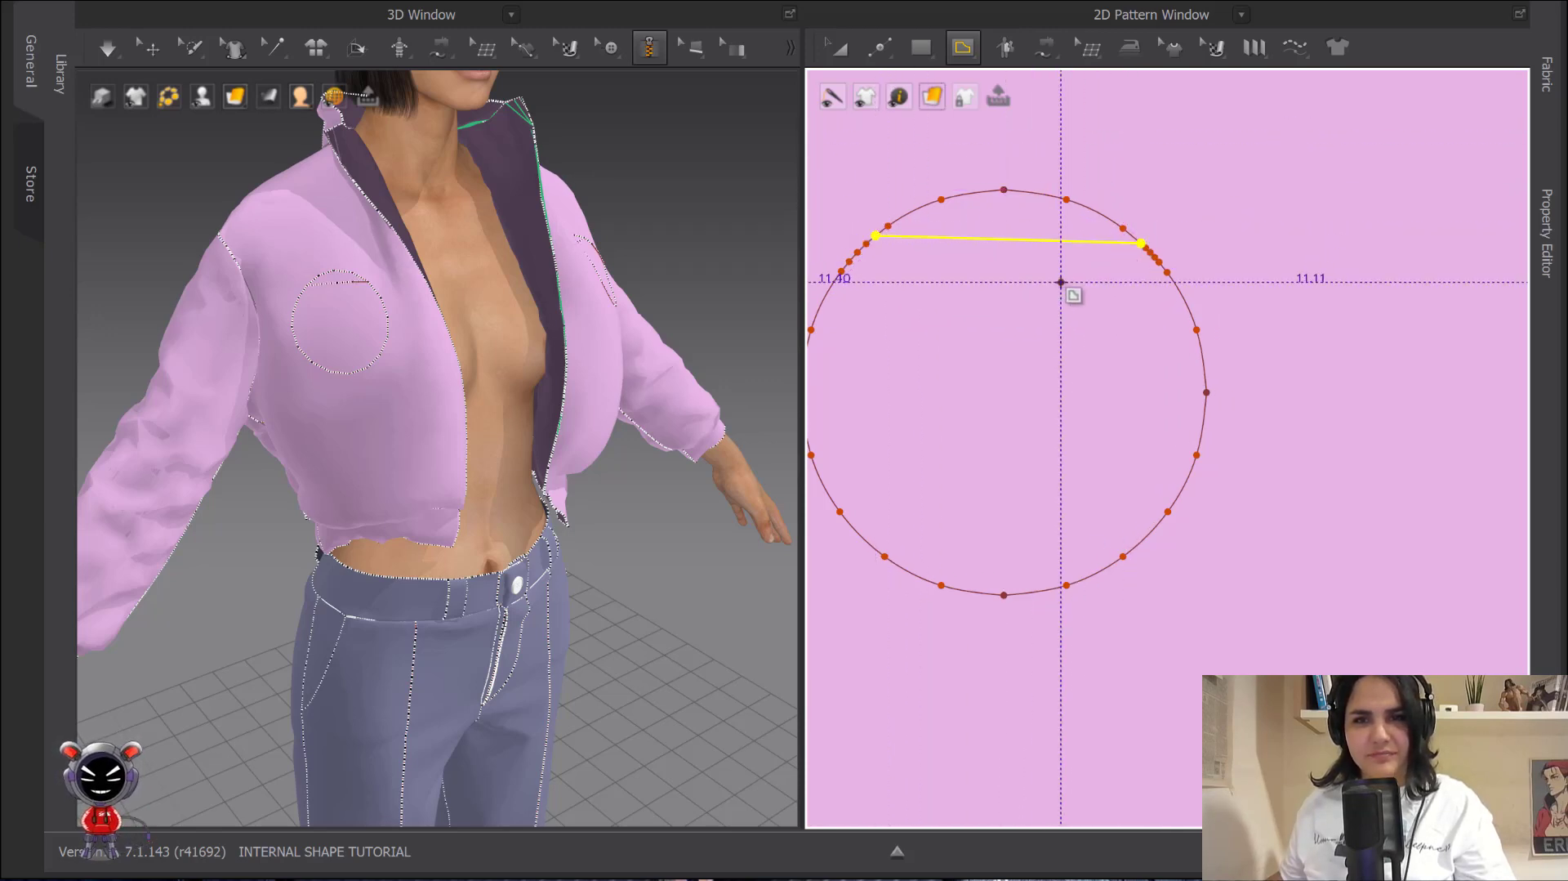
pyautogui.hotkey('ctrl', 'z')
pyautogui.click(876, 235)
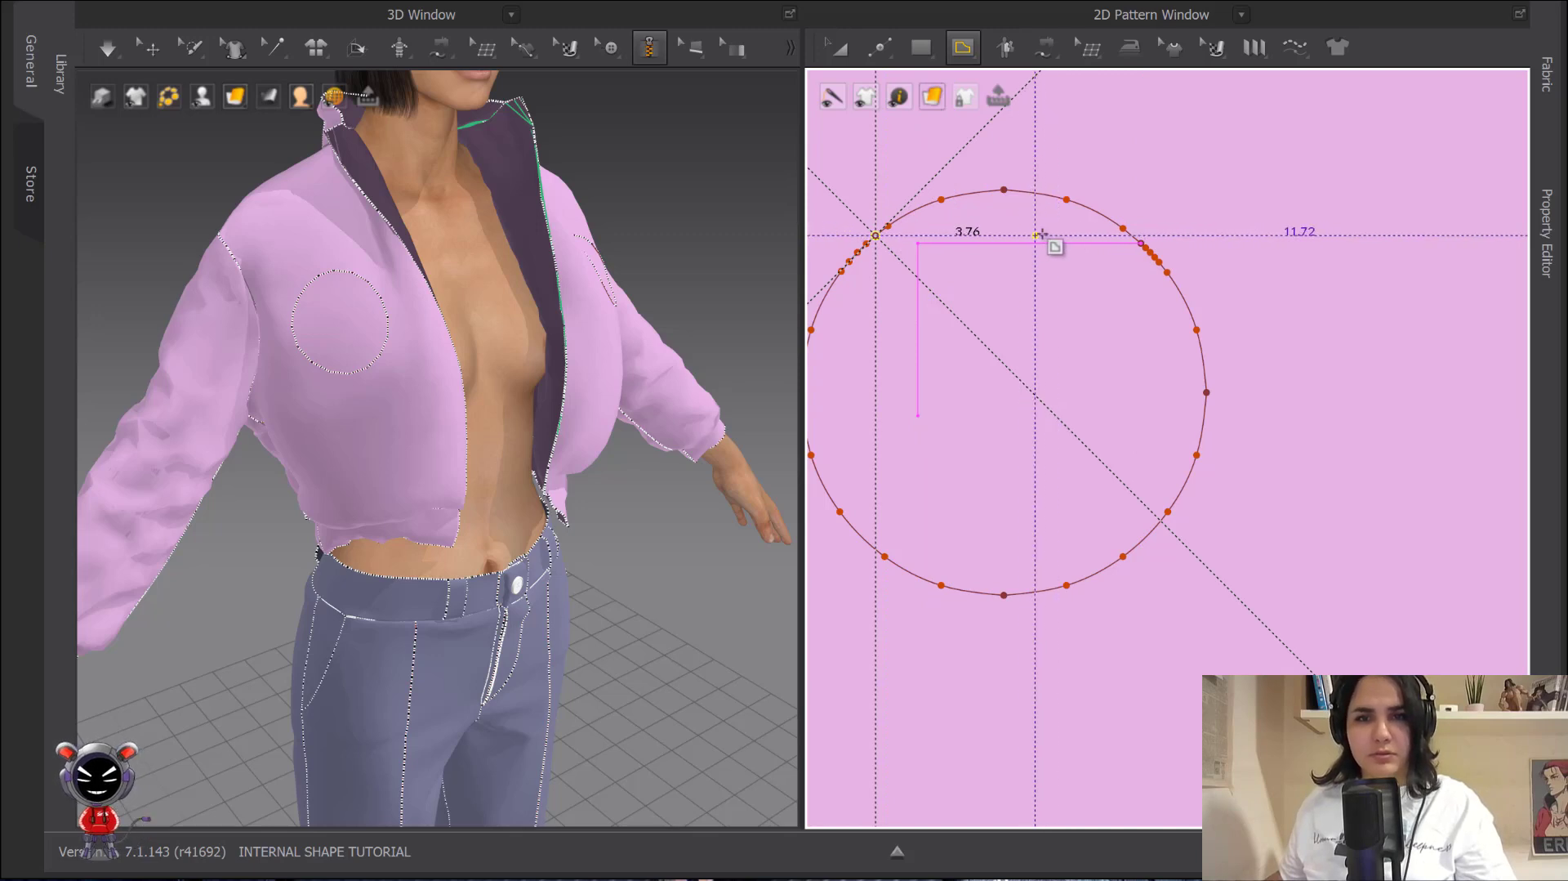
pyautogui.click(1132, 236)
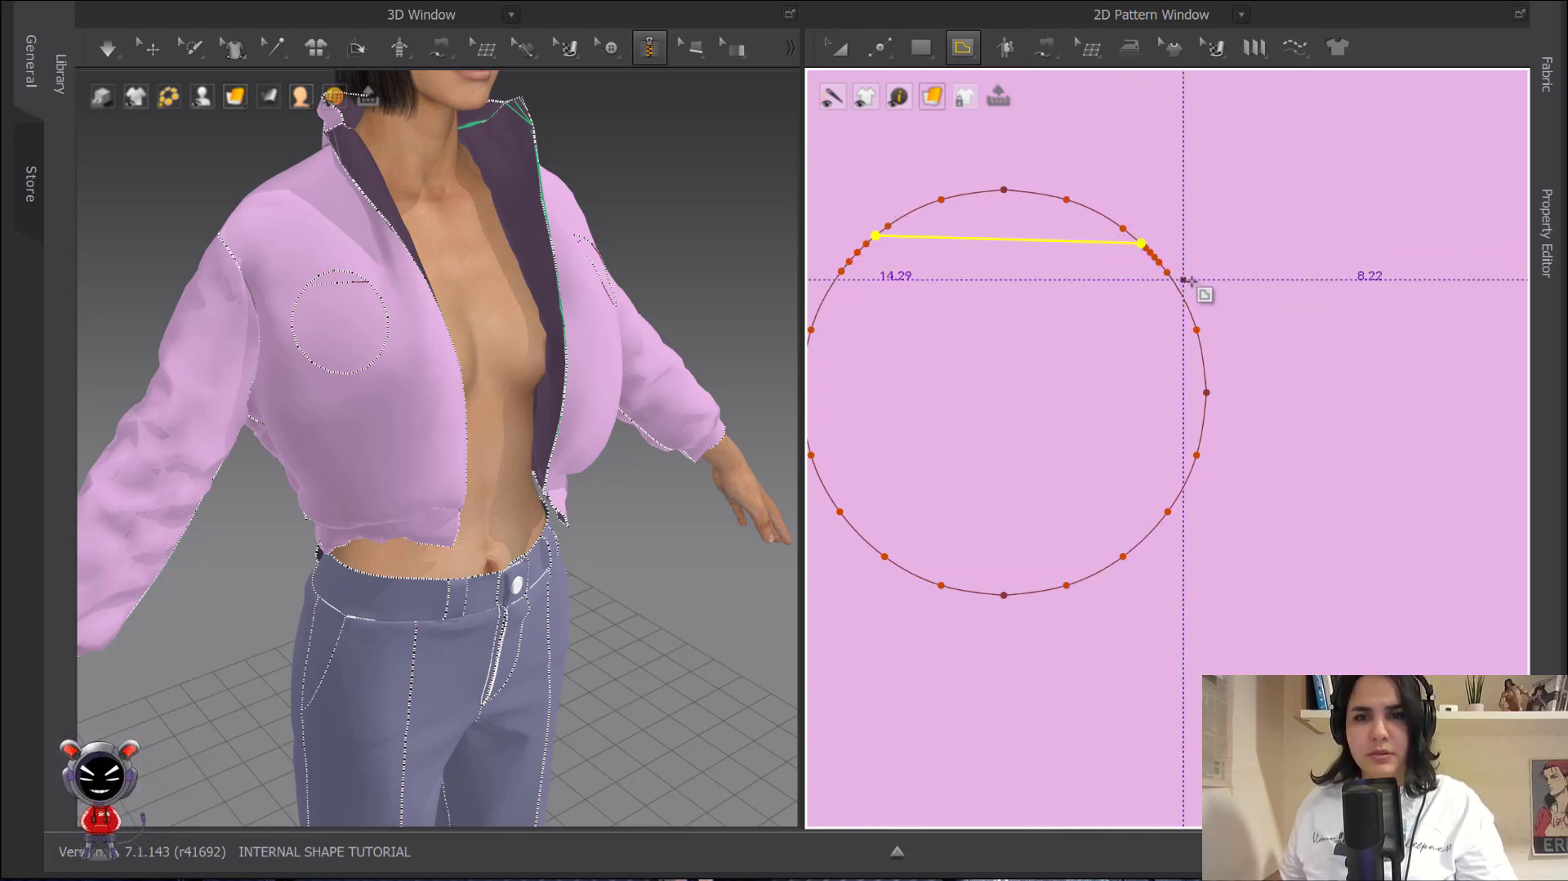
pyautogui.scroll(5, 1178, 274)
pyautogui.scroll(-5, 1151, 241)
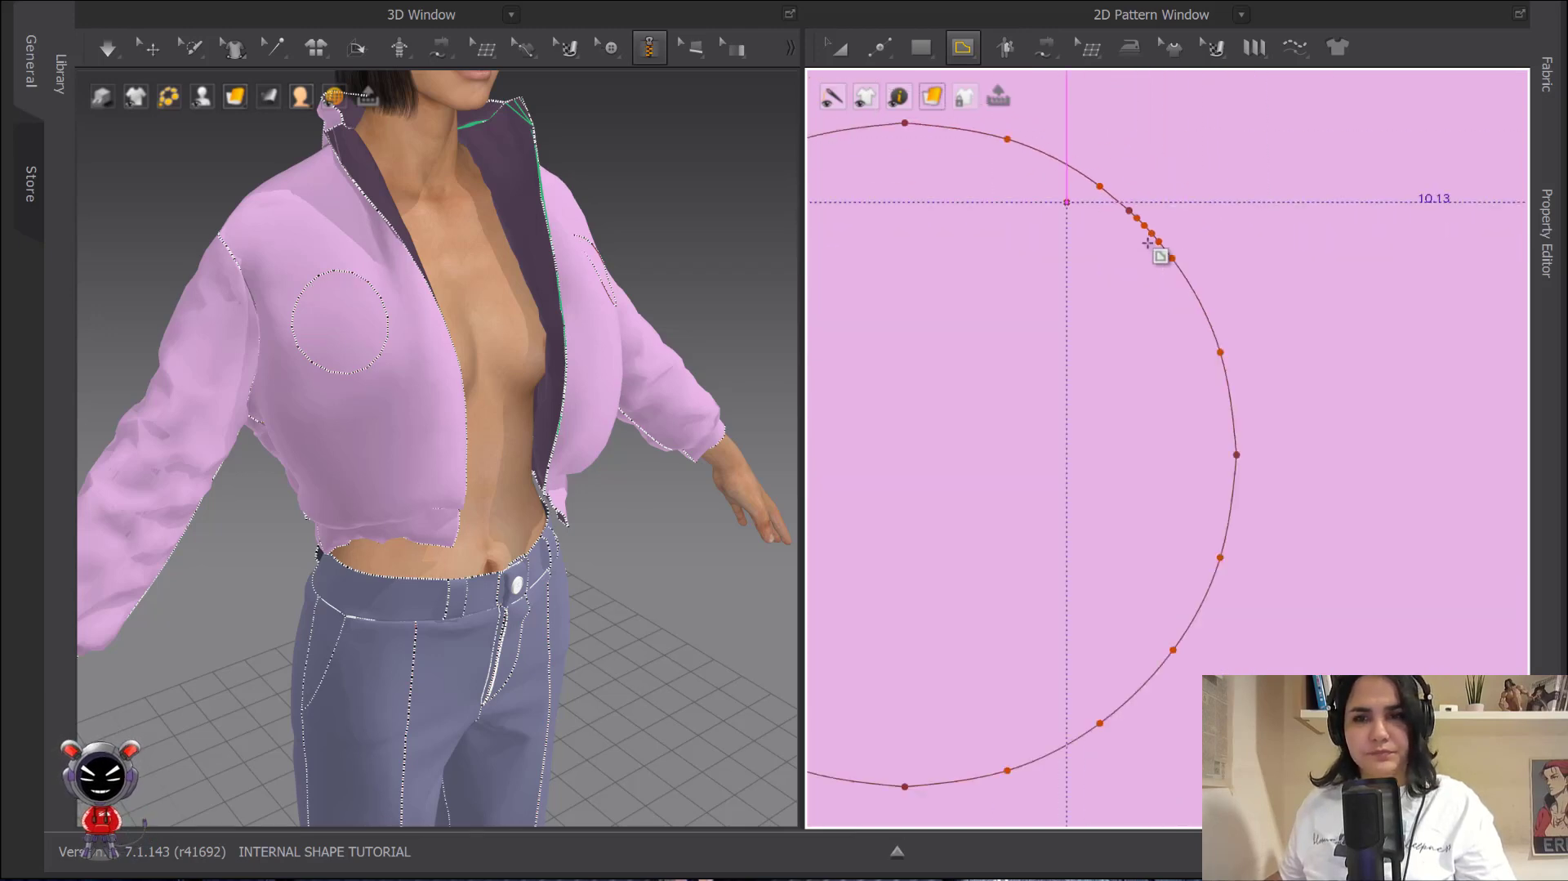
# - Draw a horizontal internal line across the circle's upper part, from the left arc point to just inside the opposite arc
pyautogui.click(838, 203)
pyautogui.moveTo(1237, 200); pyautogui.dragTo(864, 183, button='middle')
pyautogui.scroll(5, 1076, 216)
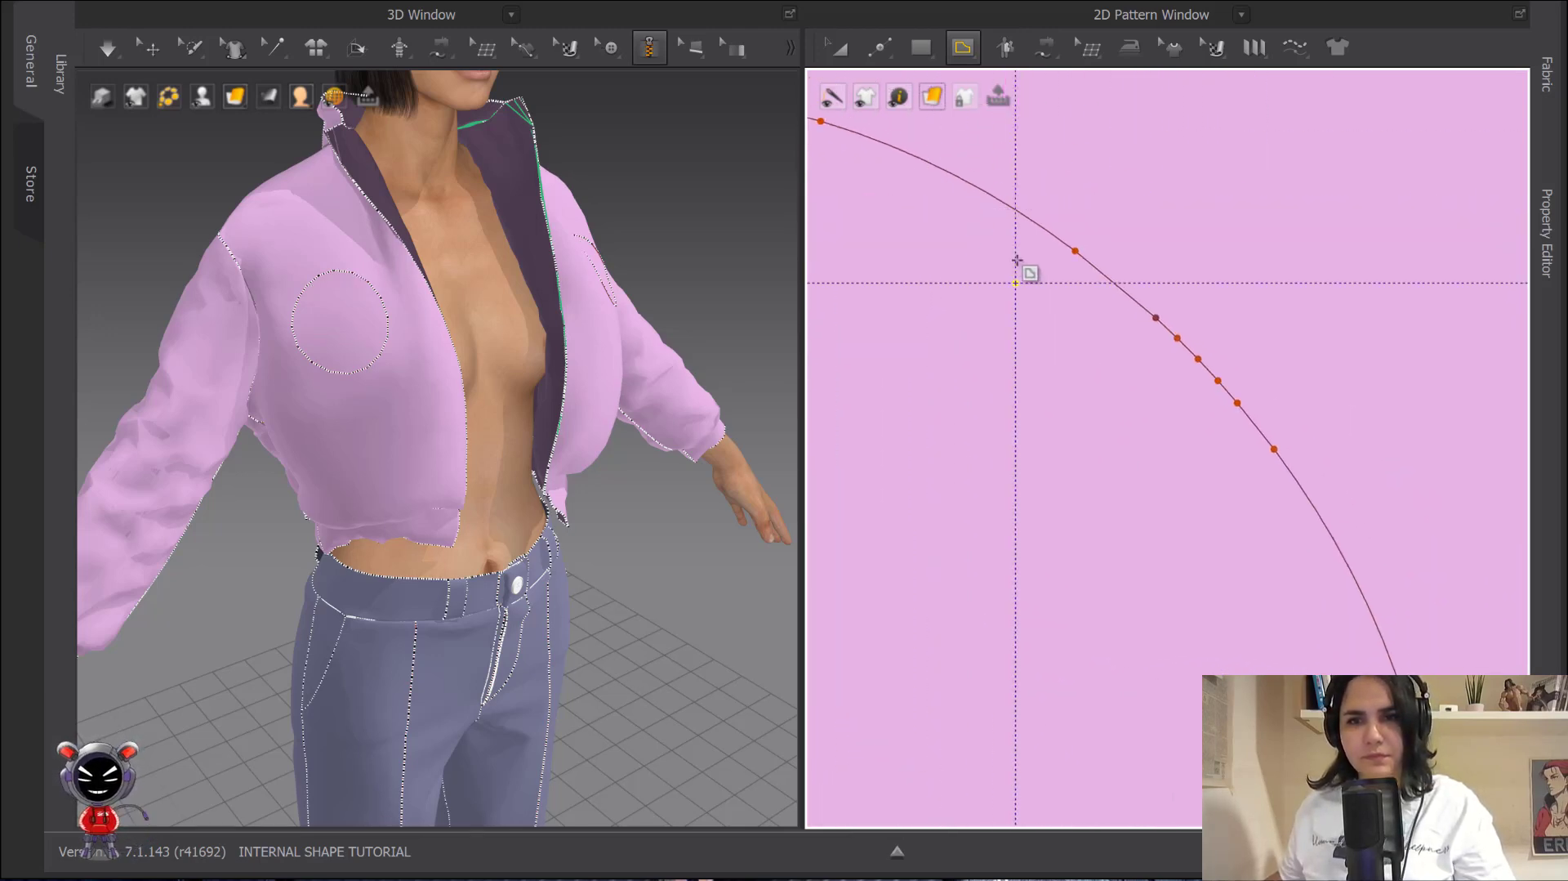
pyautogui.click(1061, 282)
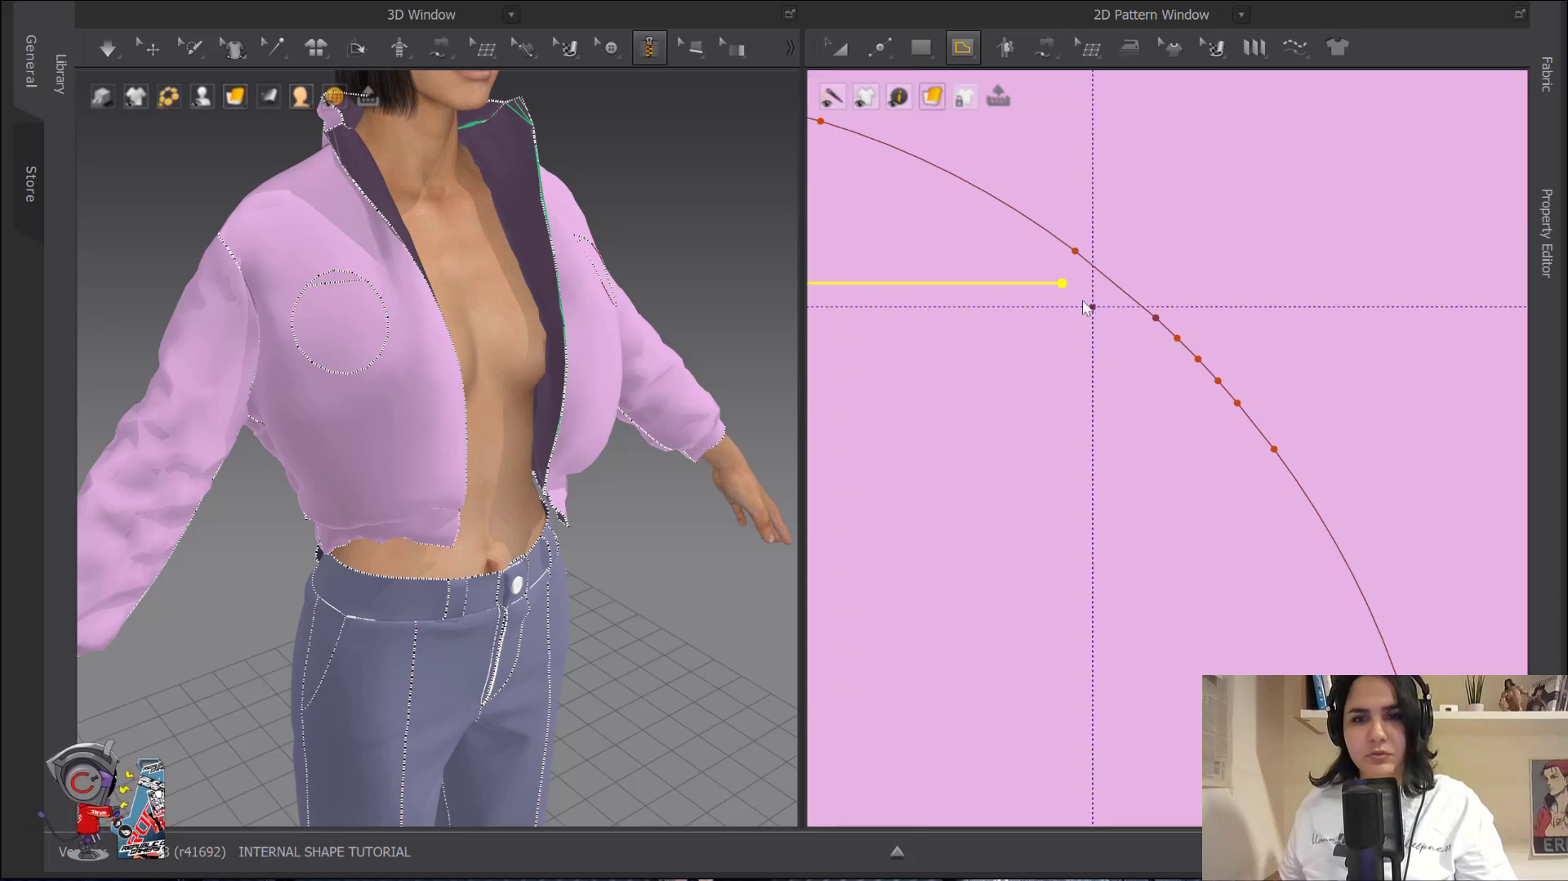
# - Try extending the horizontal internal line with Extend/Trim to Pattern Outline, and undo the extension
pyautogui.click(839, 51)
pyautogui.scroll(-2, 1234, 346)
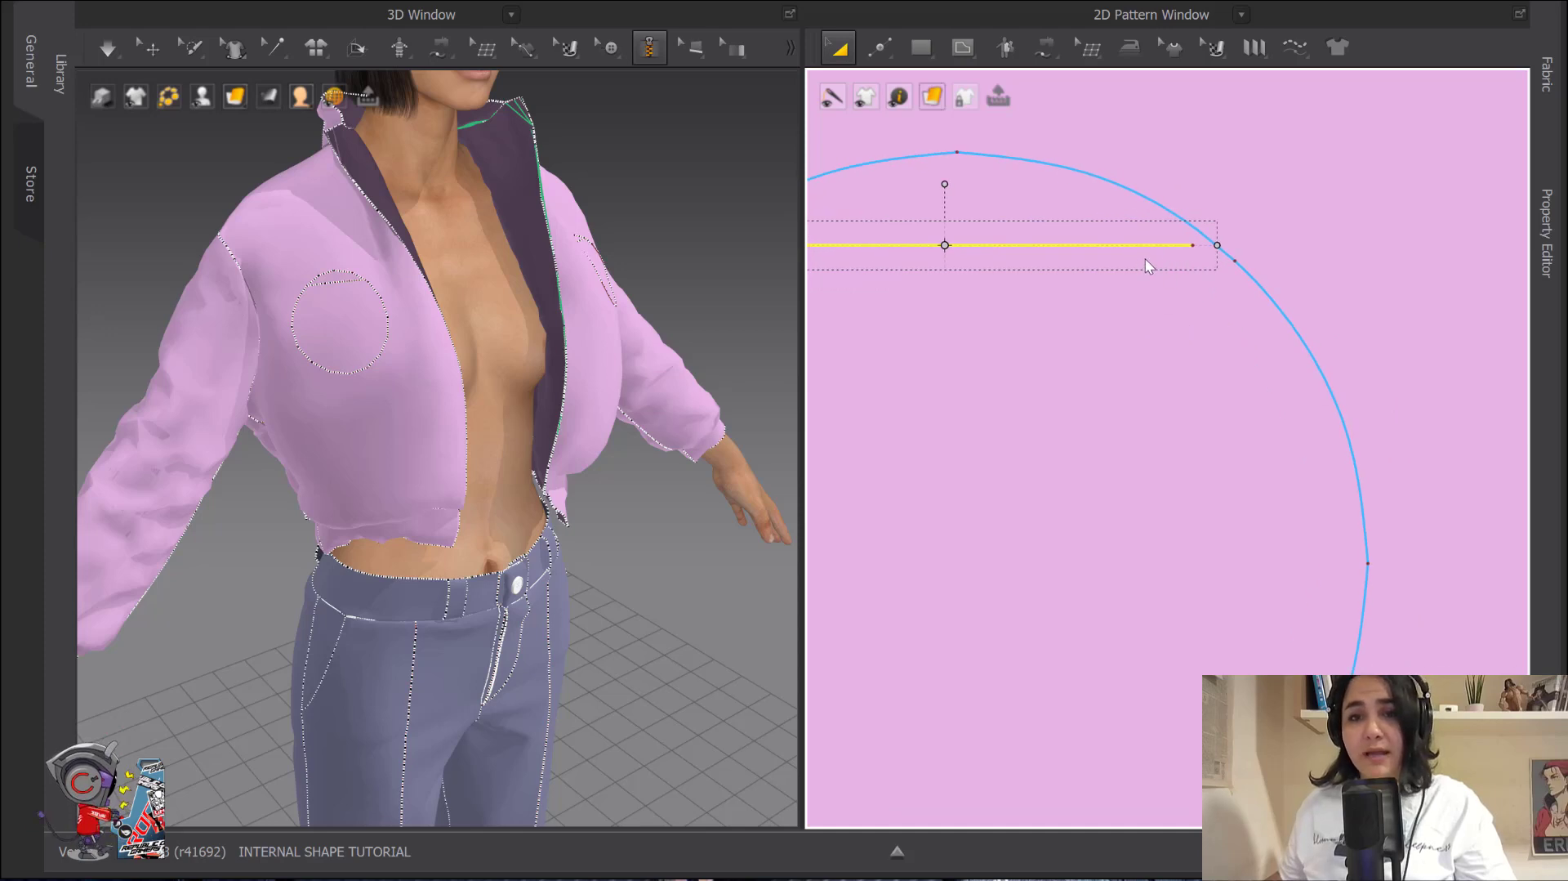
pyautogui.scroll(2, 1220, 267)
pyautogui.scroll(-2, 1257, 262)
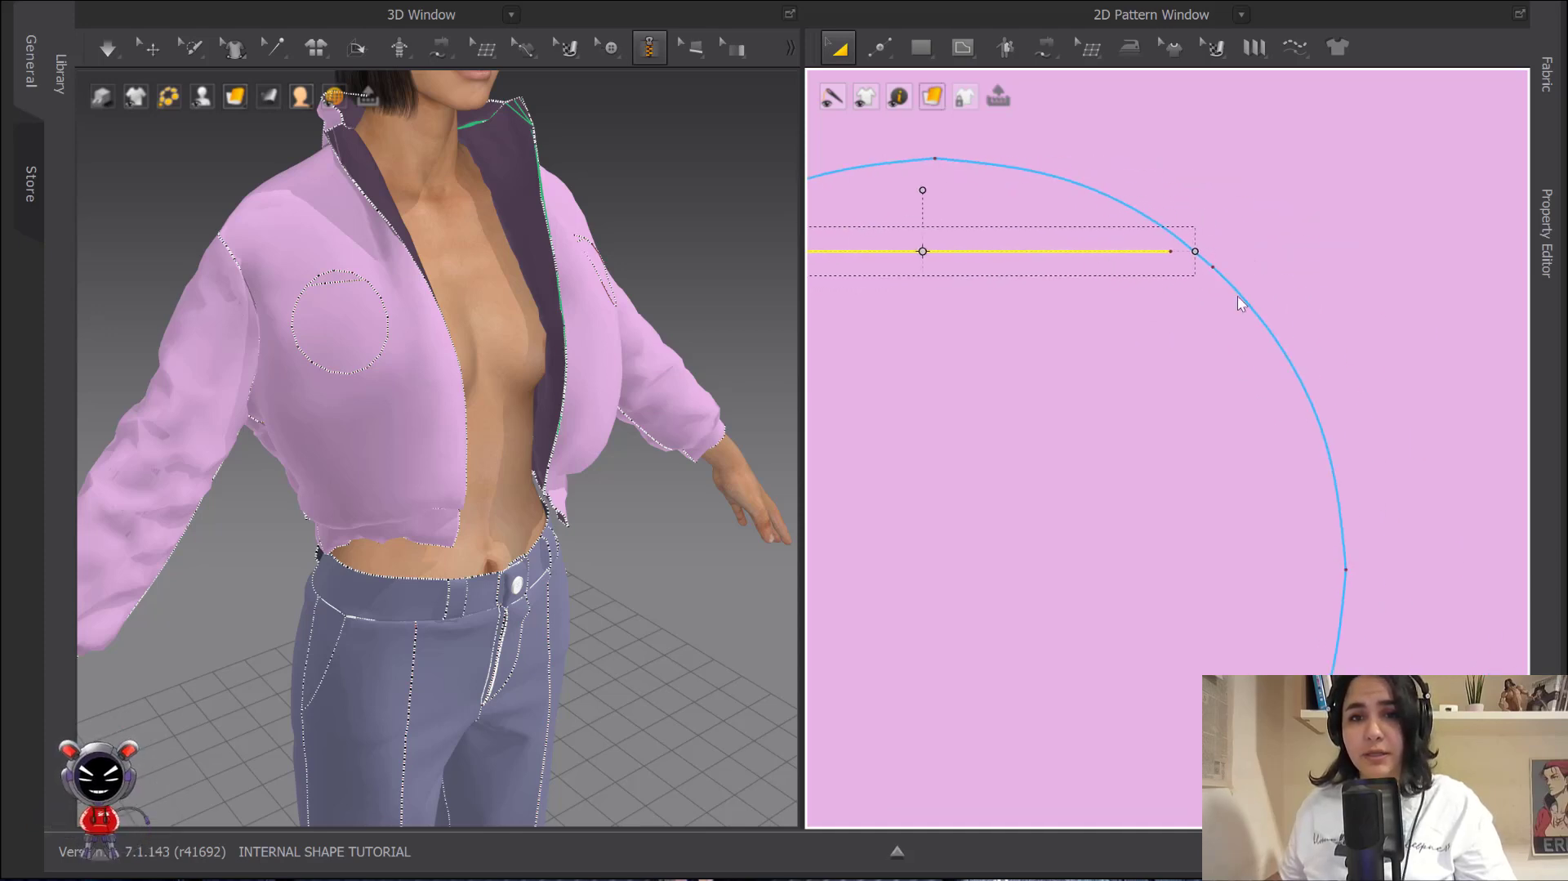
pyautogui.scroll(2, 1258, 343)
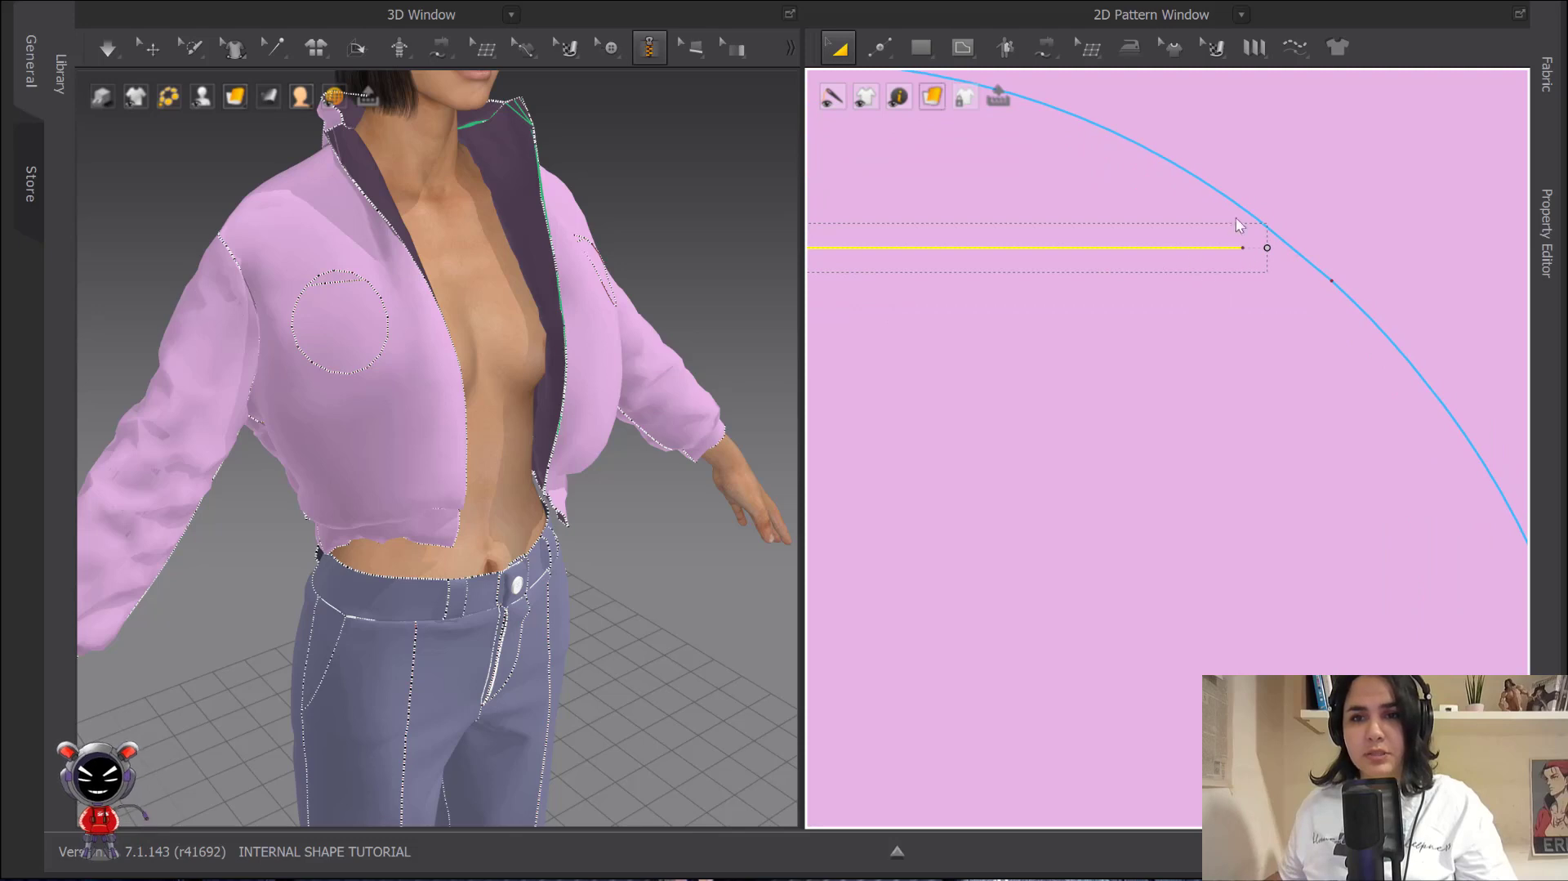
pyautogui.press('z')
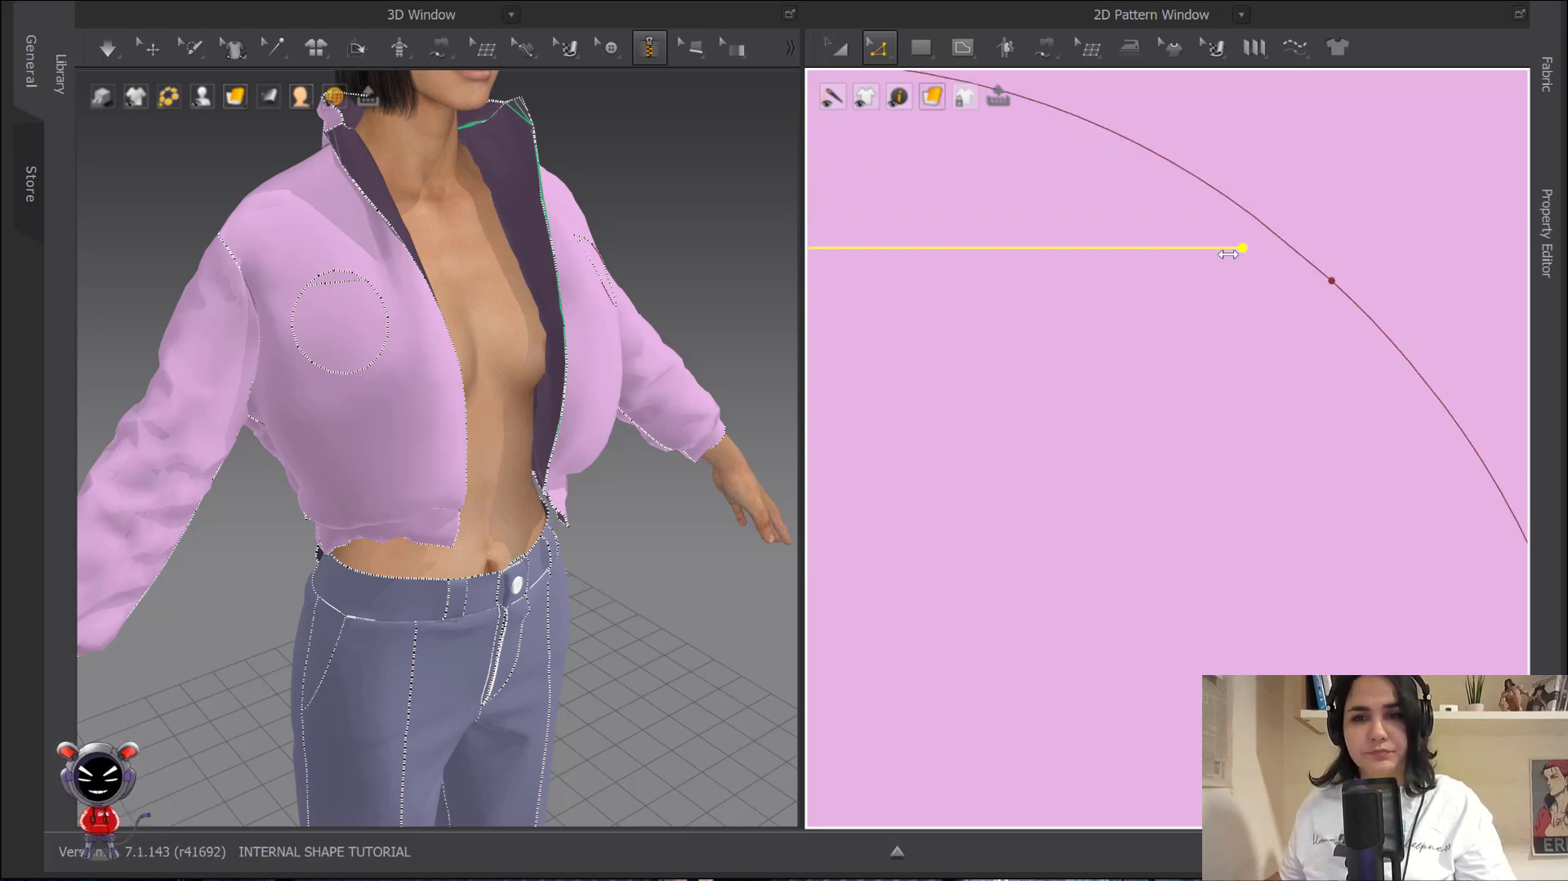
pyautogui.rightClick(1227, 246)
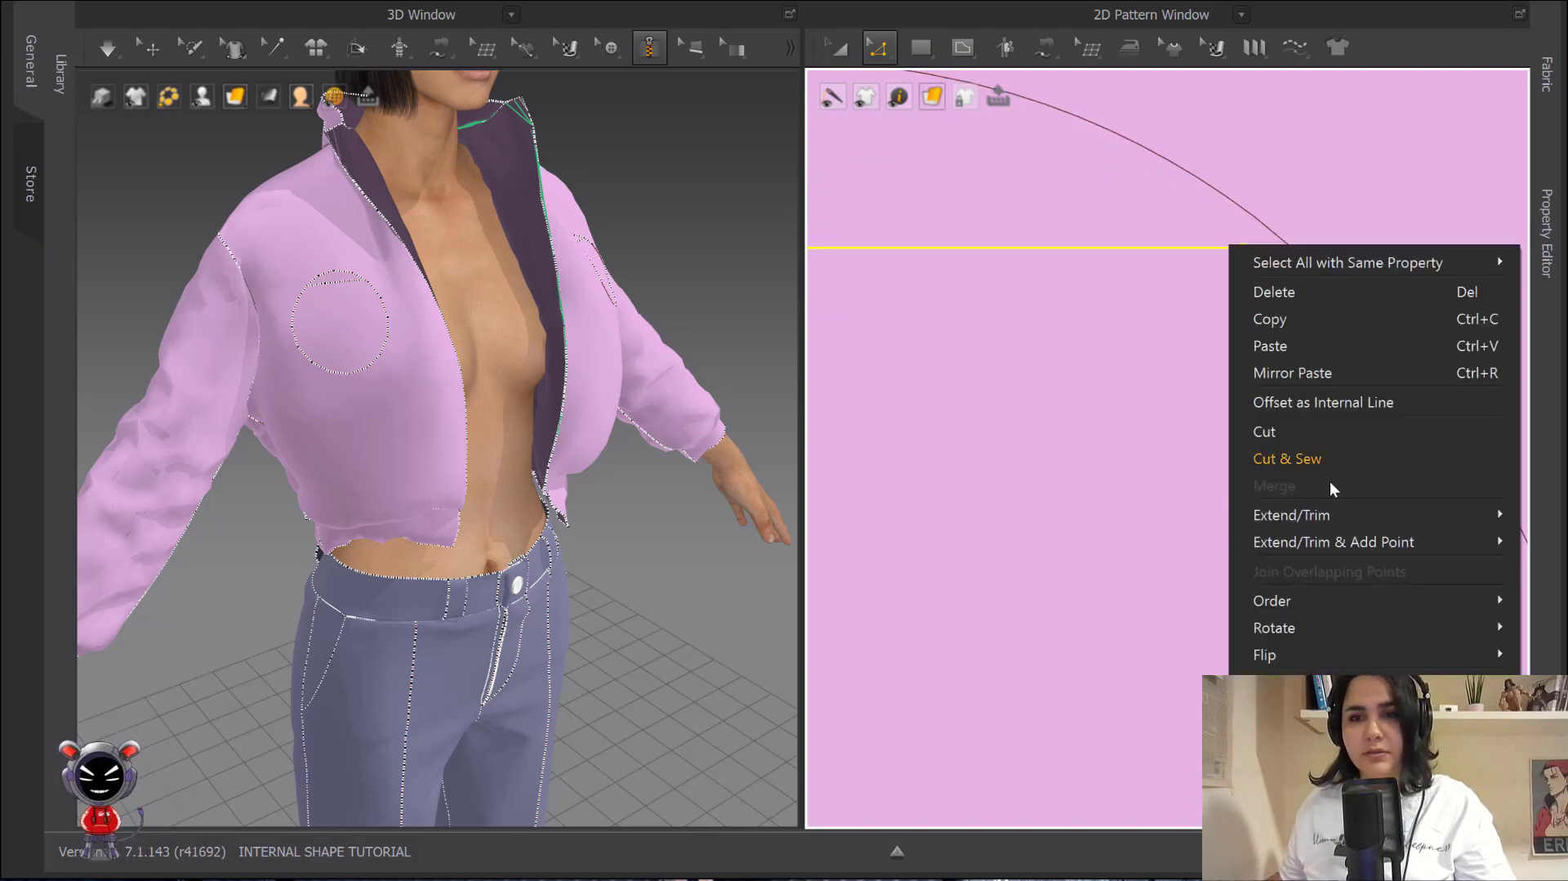
pyautogui.moveTo(1304, 518)
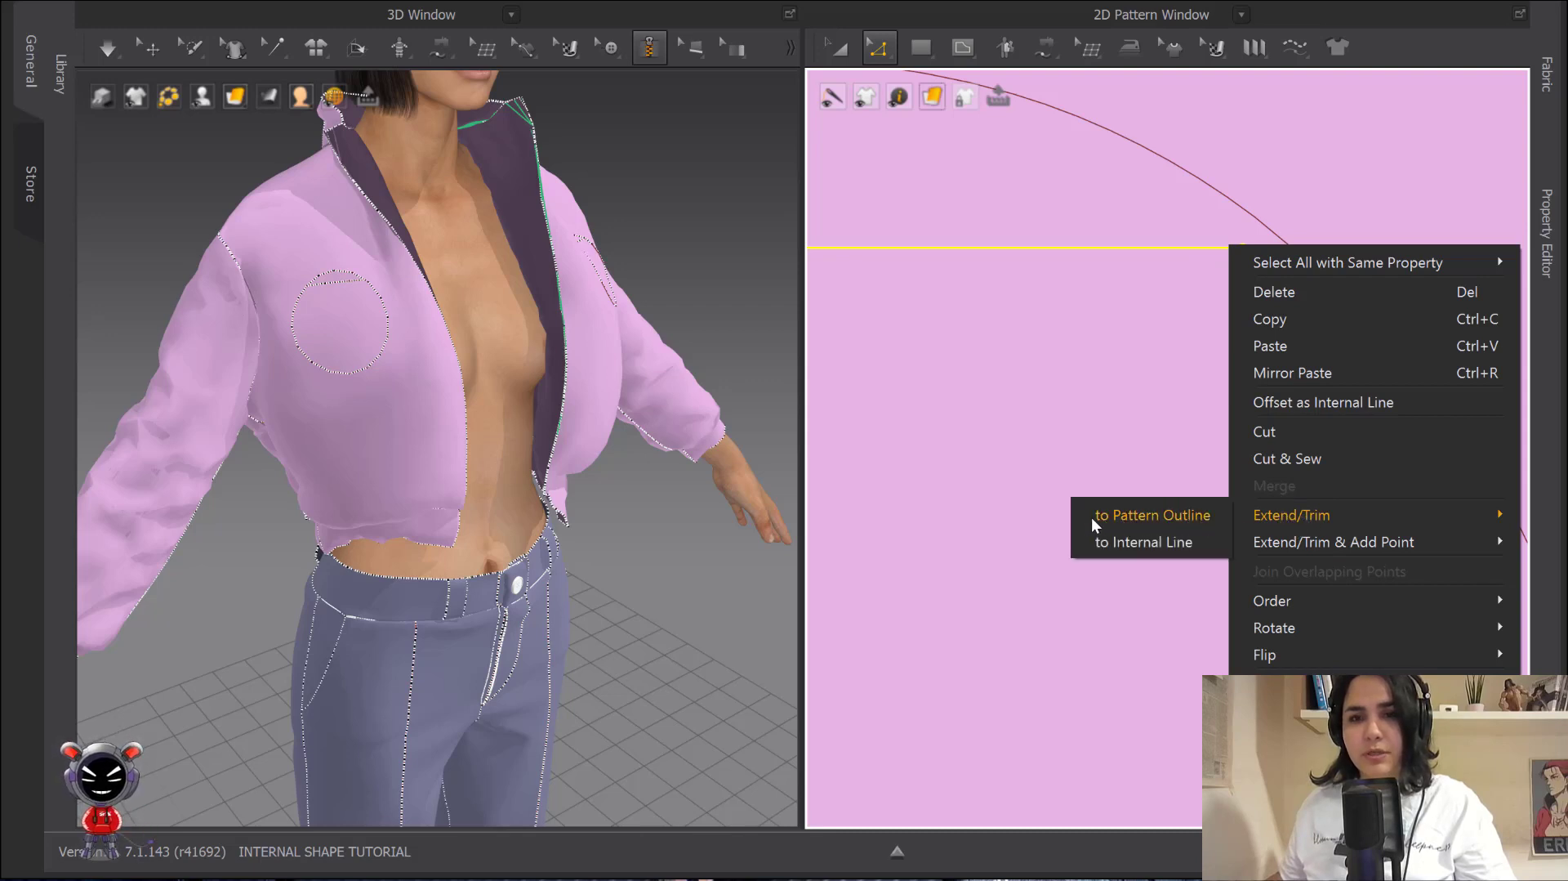
pyautogui.click(1166, 516)
pyautogui.click(1160, 515)
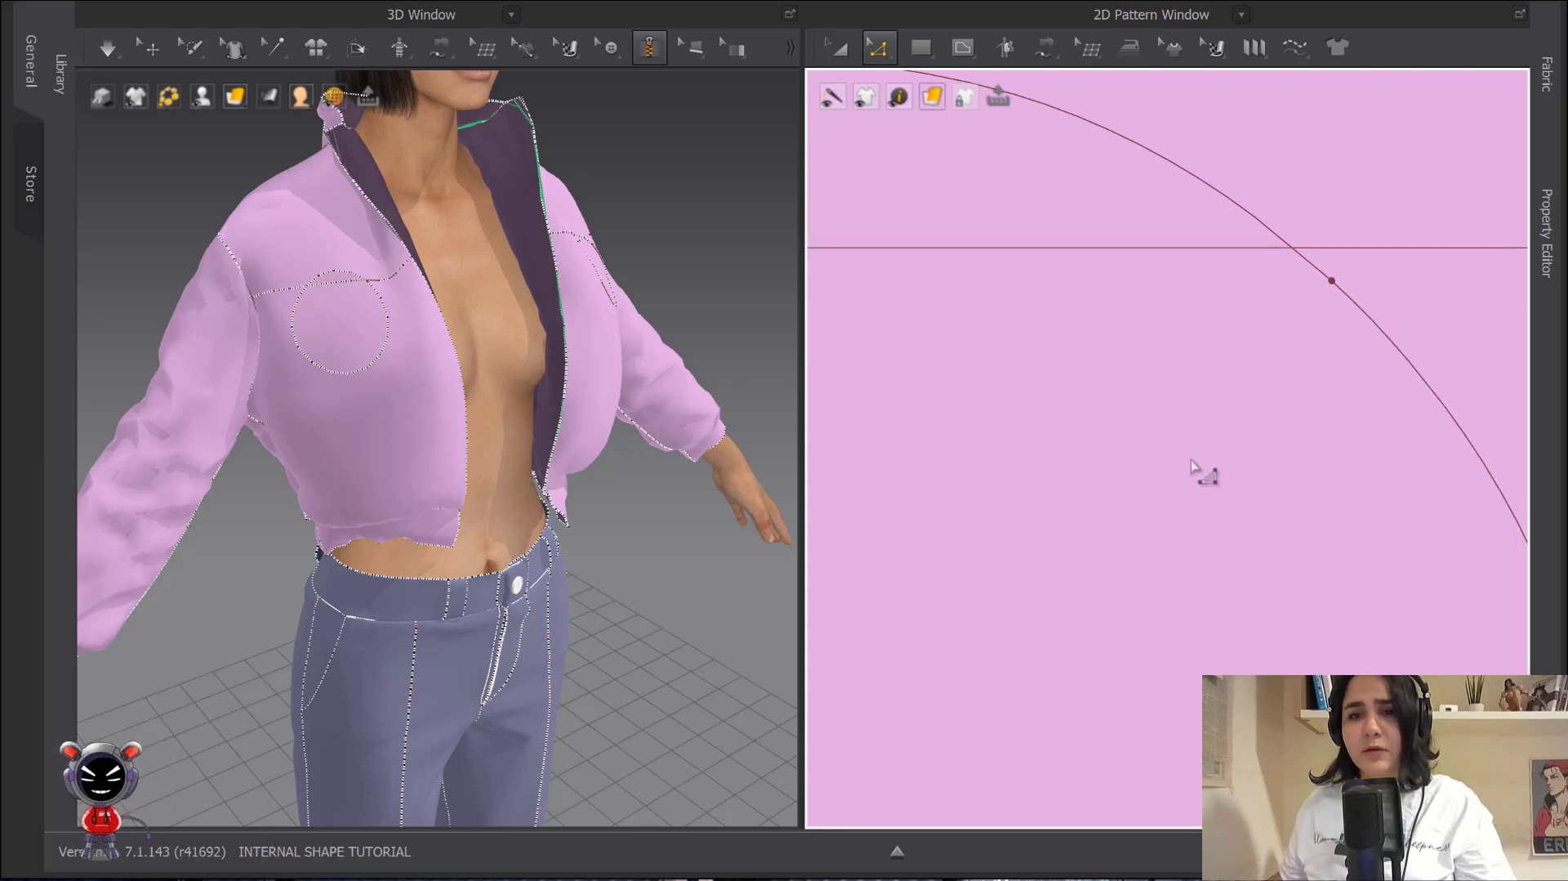
pyautogui.scroll(3, 1202, 470)
pyautogui.scroll(-4, 1080, 159)
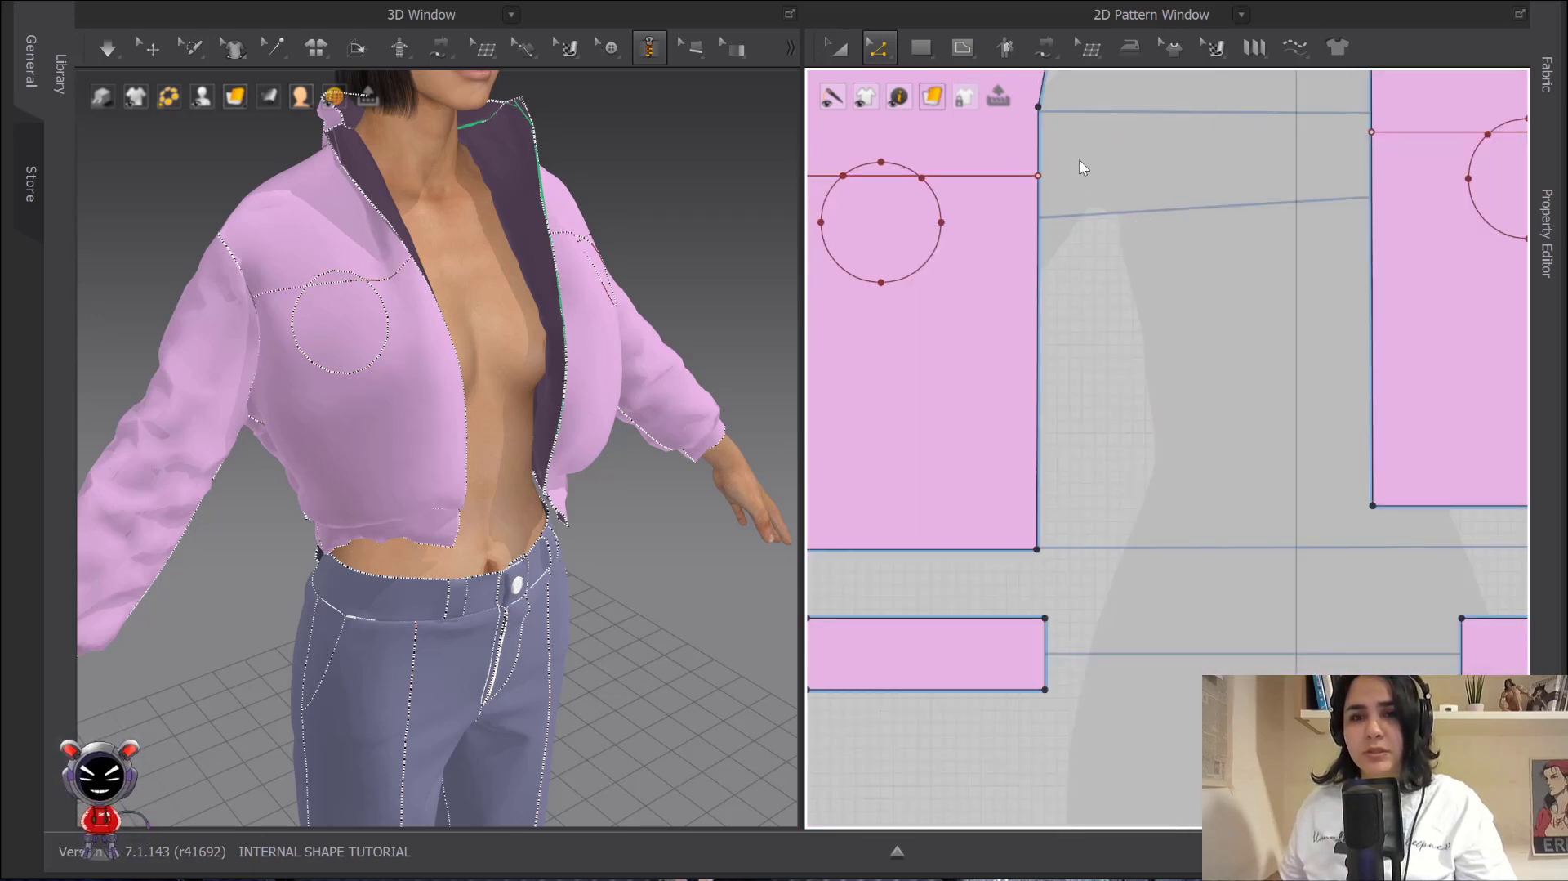
pyautogui.moveTo(1070, 244); pyautogui.dragTo(1175, 208, button='middle')
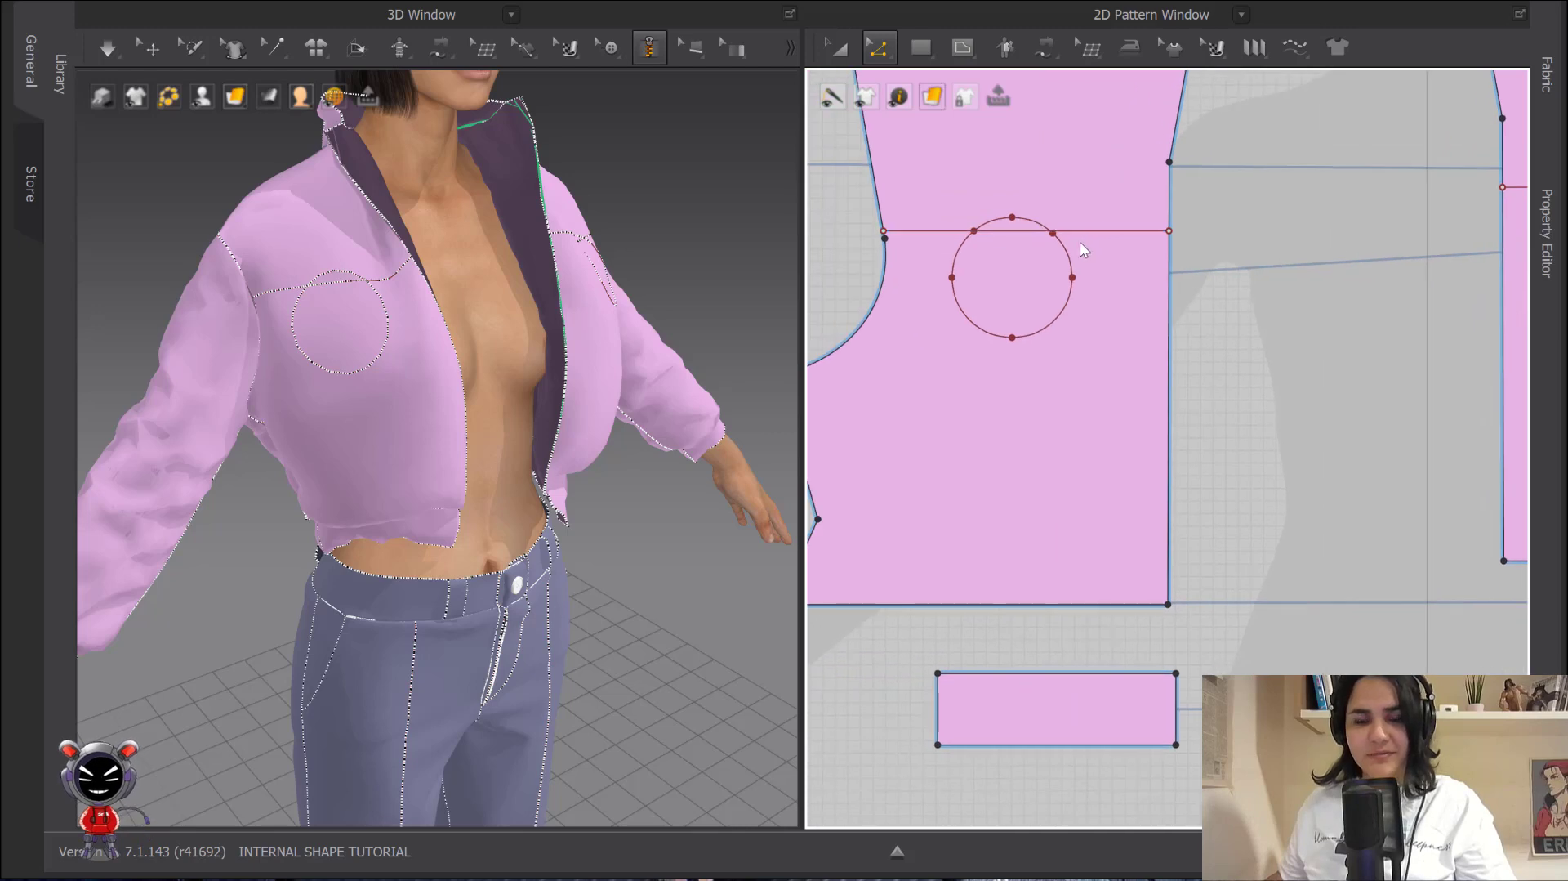
pyautogui.hotkey('ctrl', 'z')
# - Extend the horizontal line's right endpoint to the circle using Extend/Trim to Internal Line
pyautogui.scroll(6, 1086, 286)
pyautogui.moveTo(1128, 317); pyautogui.dragTo(849, 108, button='middle')
pyautogui.click(1139, 187)
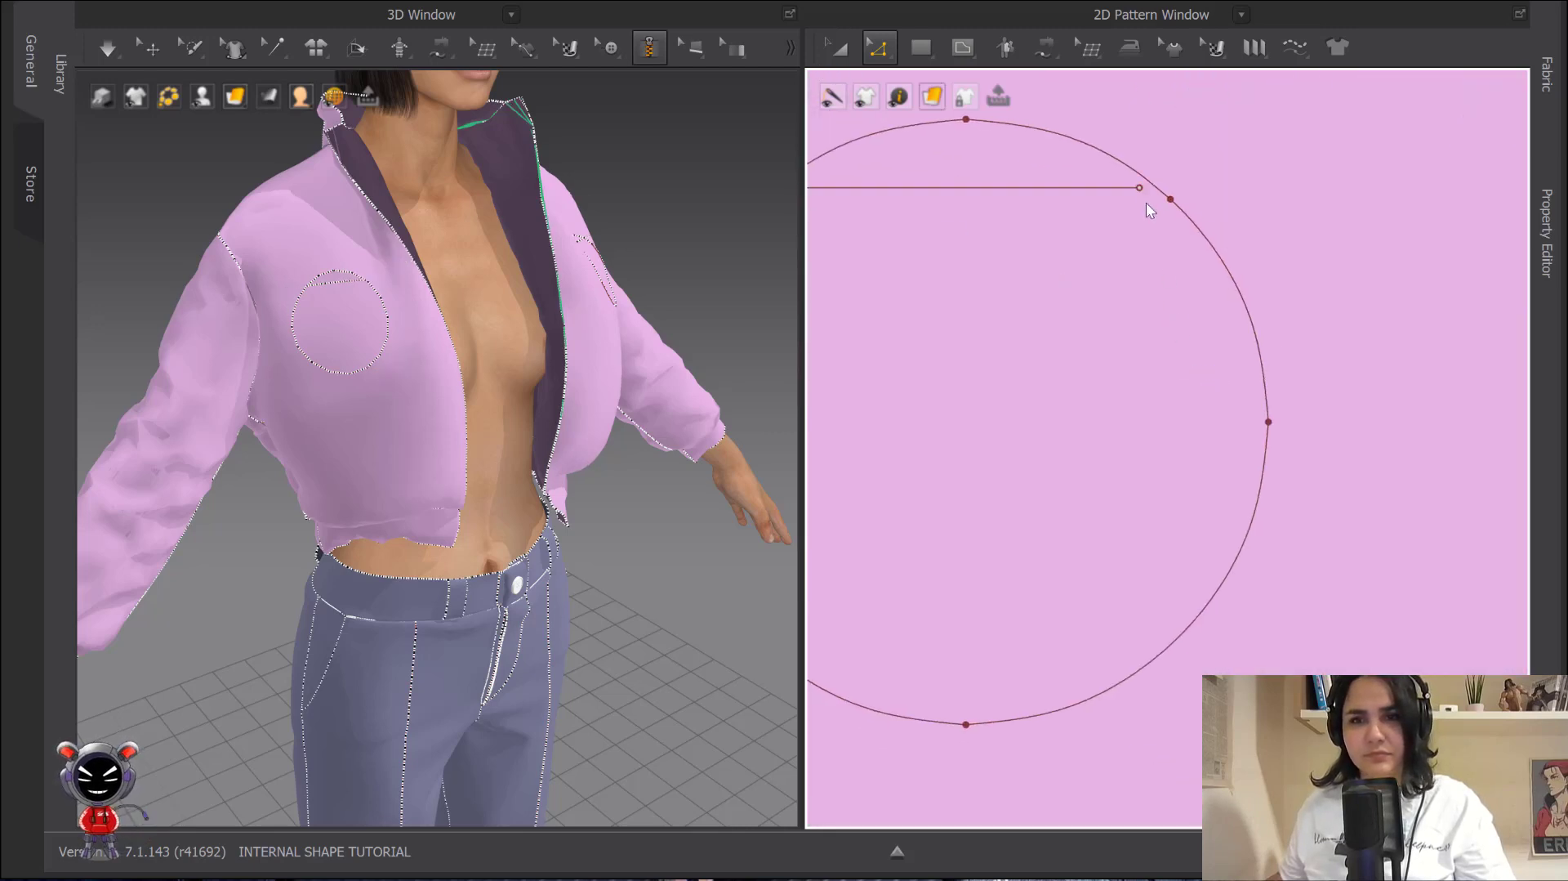
pyautogui.rightClick(1139, 188)
pyautogui.moveTo(1203, 258)
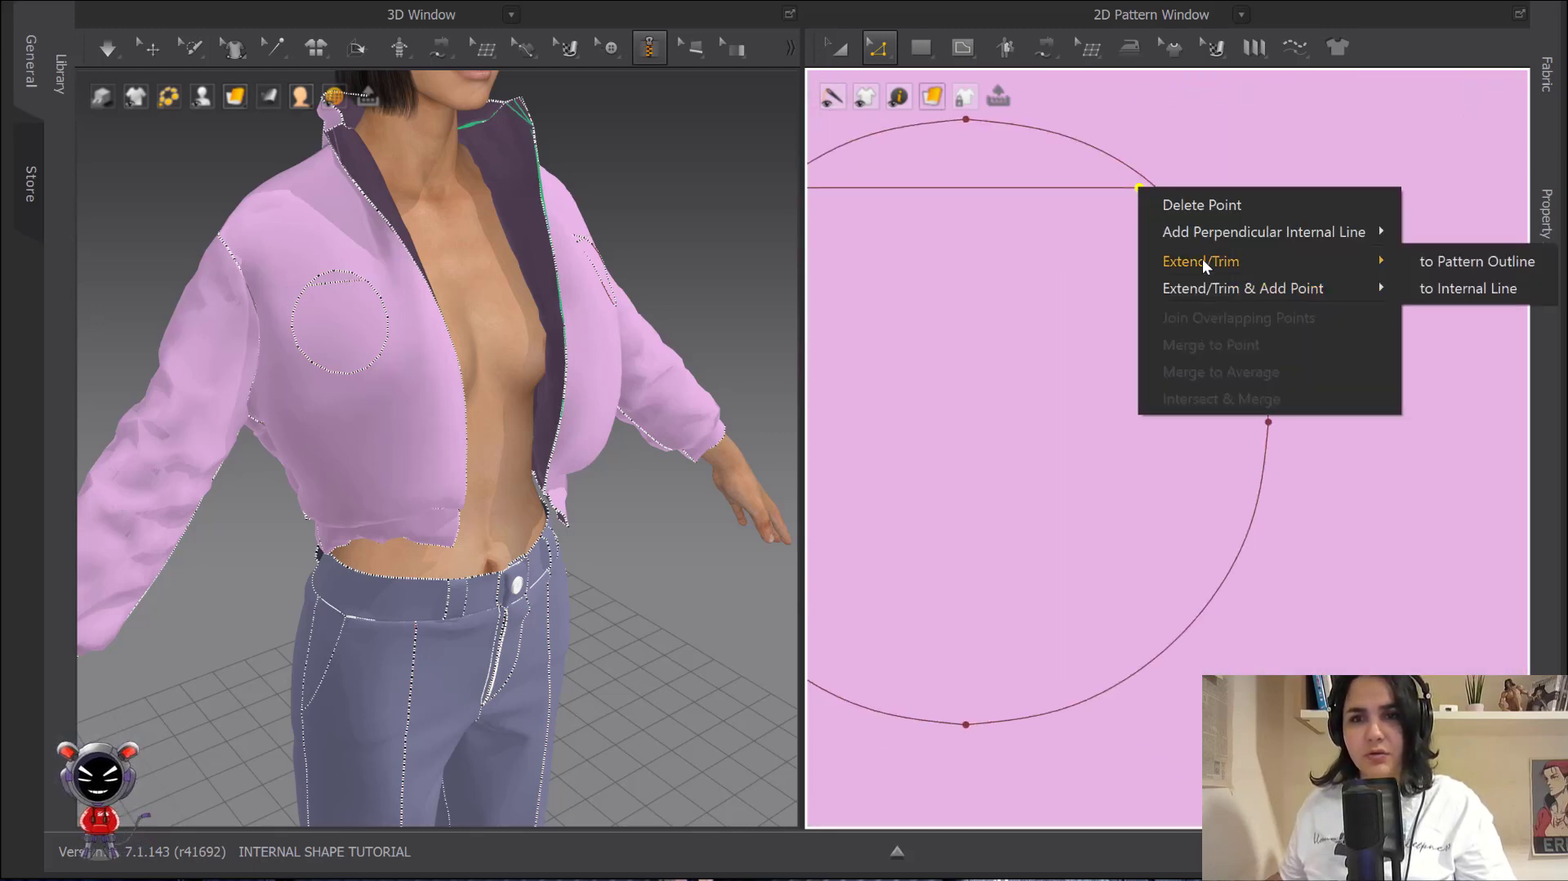
pyautogui.click(1462, 291)
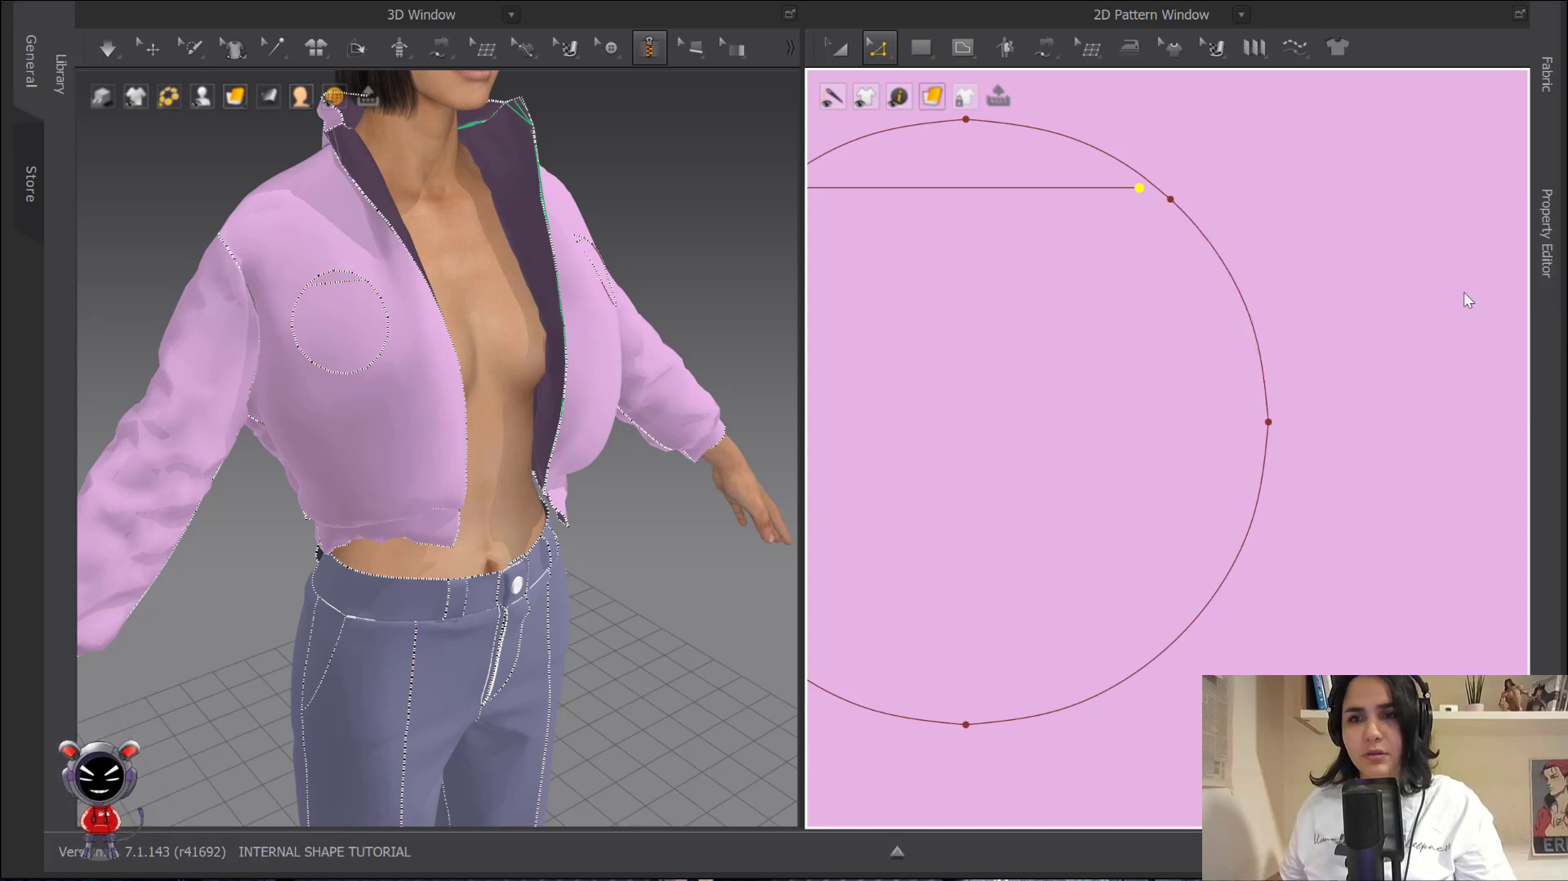
# - Try deleting the circle's topmost point above the horizontal line, and undo the deletion
pyautogui.scroll(-3, 996, 126)
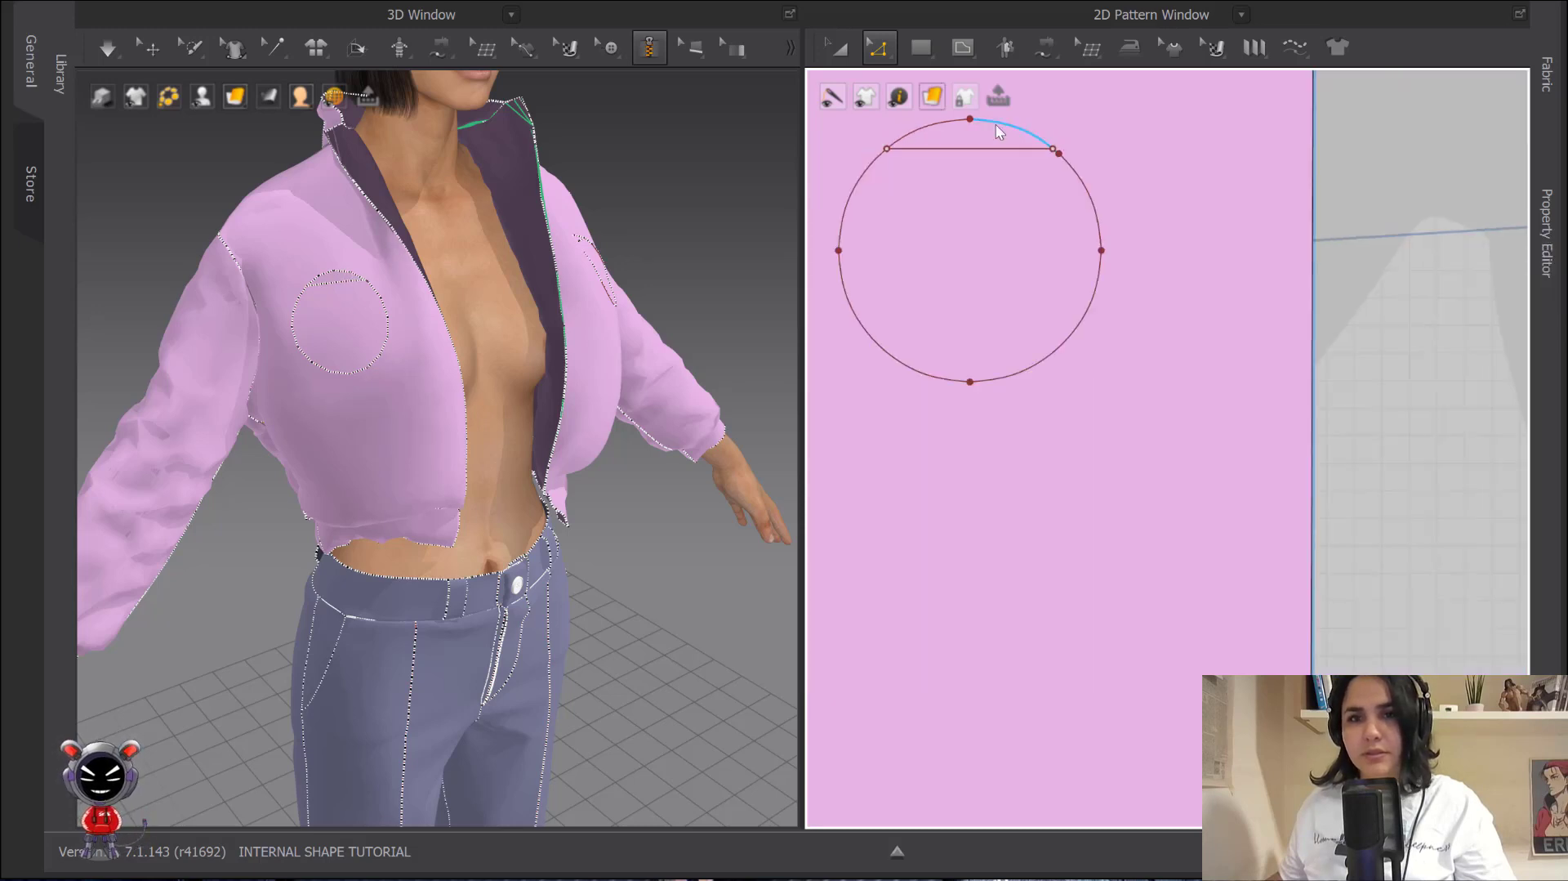
pyautogui.moveTo(932, 212); pyautogui.dragTo(1035, 327, button='middle')
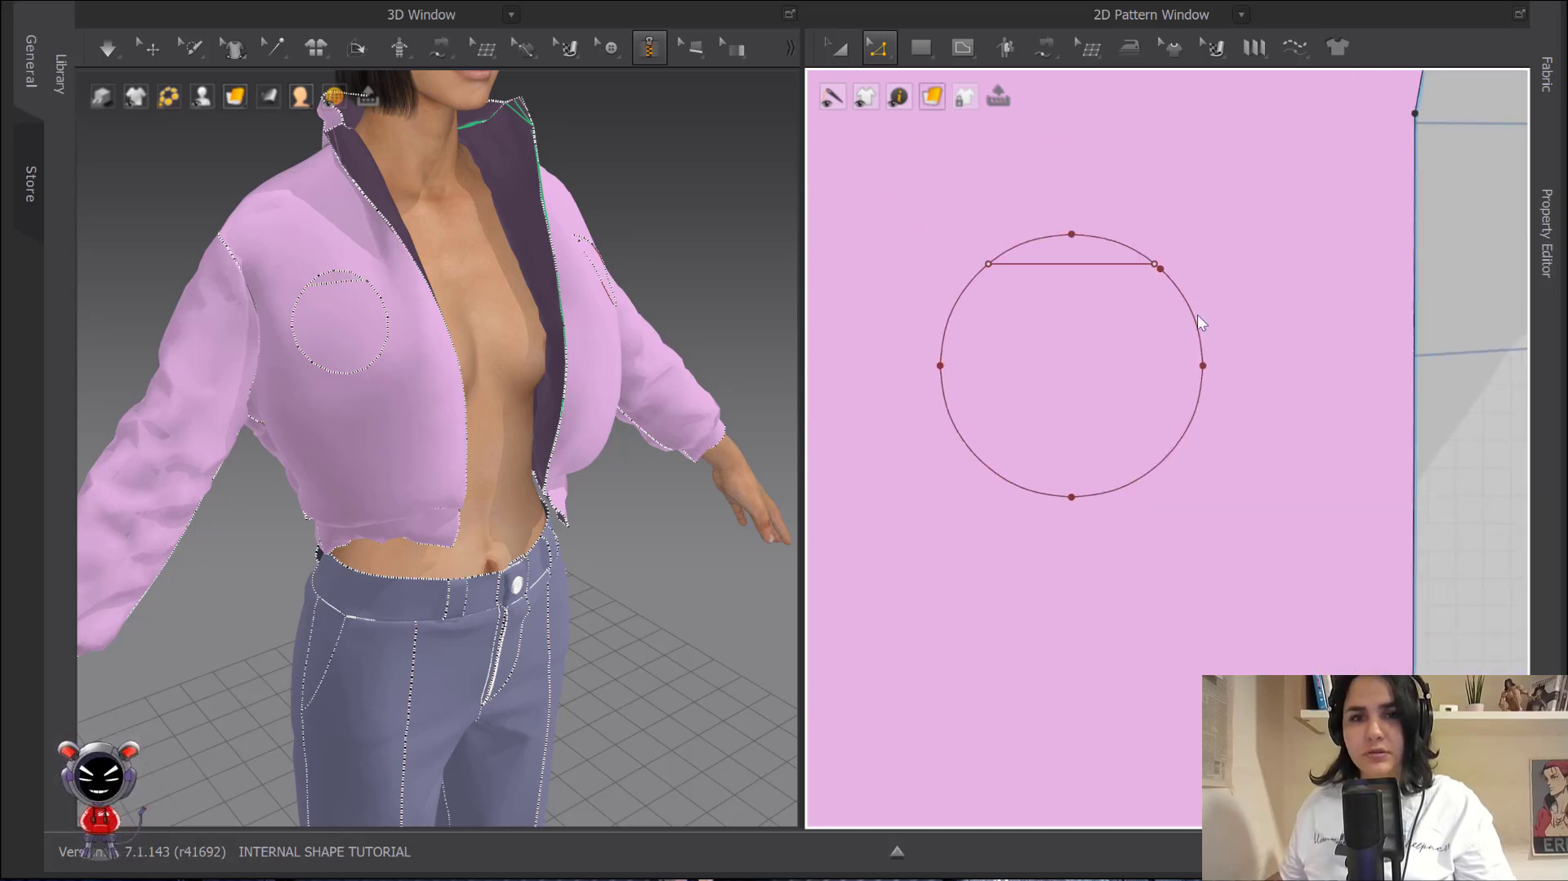
pyautogui.scroll(3, 1193, 327)
pyautogui.moveTo(1154, 323); pyautogui.dragTo(1071, 232, button='middle')
pyautogui.rightClick(1051, 229)
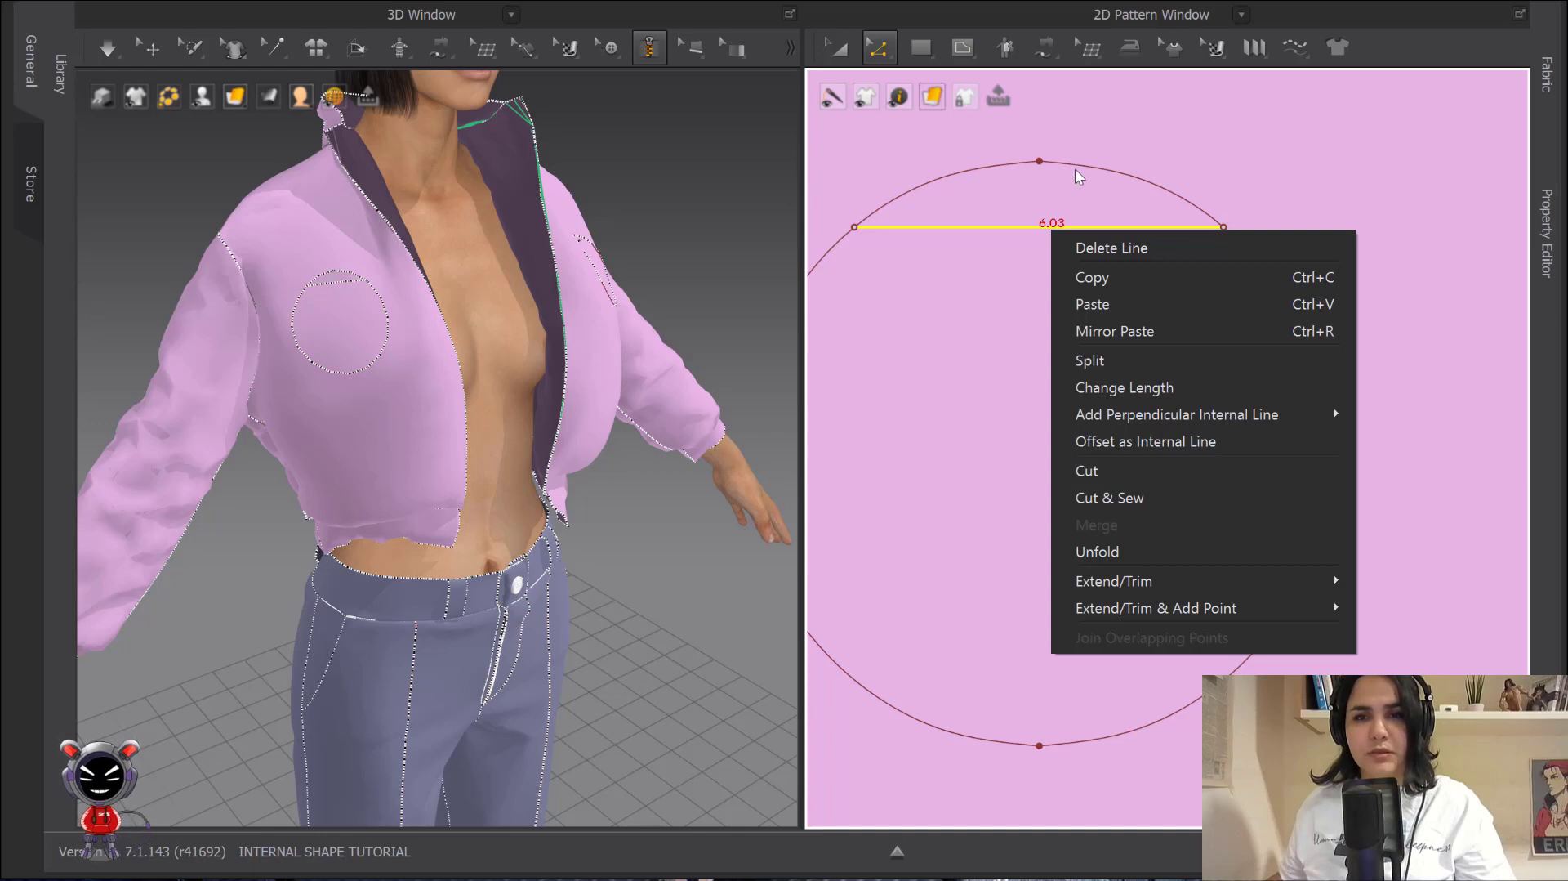
pyautogui.moveTo(1026, 125); pyautogui.dragTo(1070, 181)
pyautogui.press('Delete')
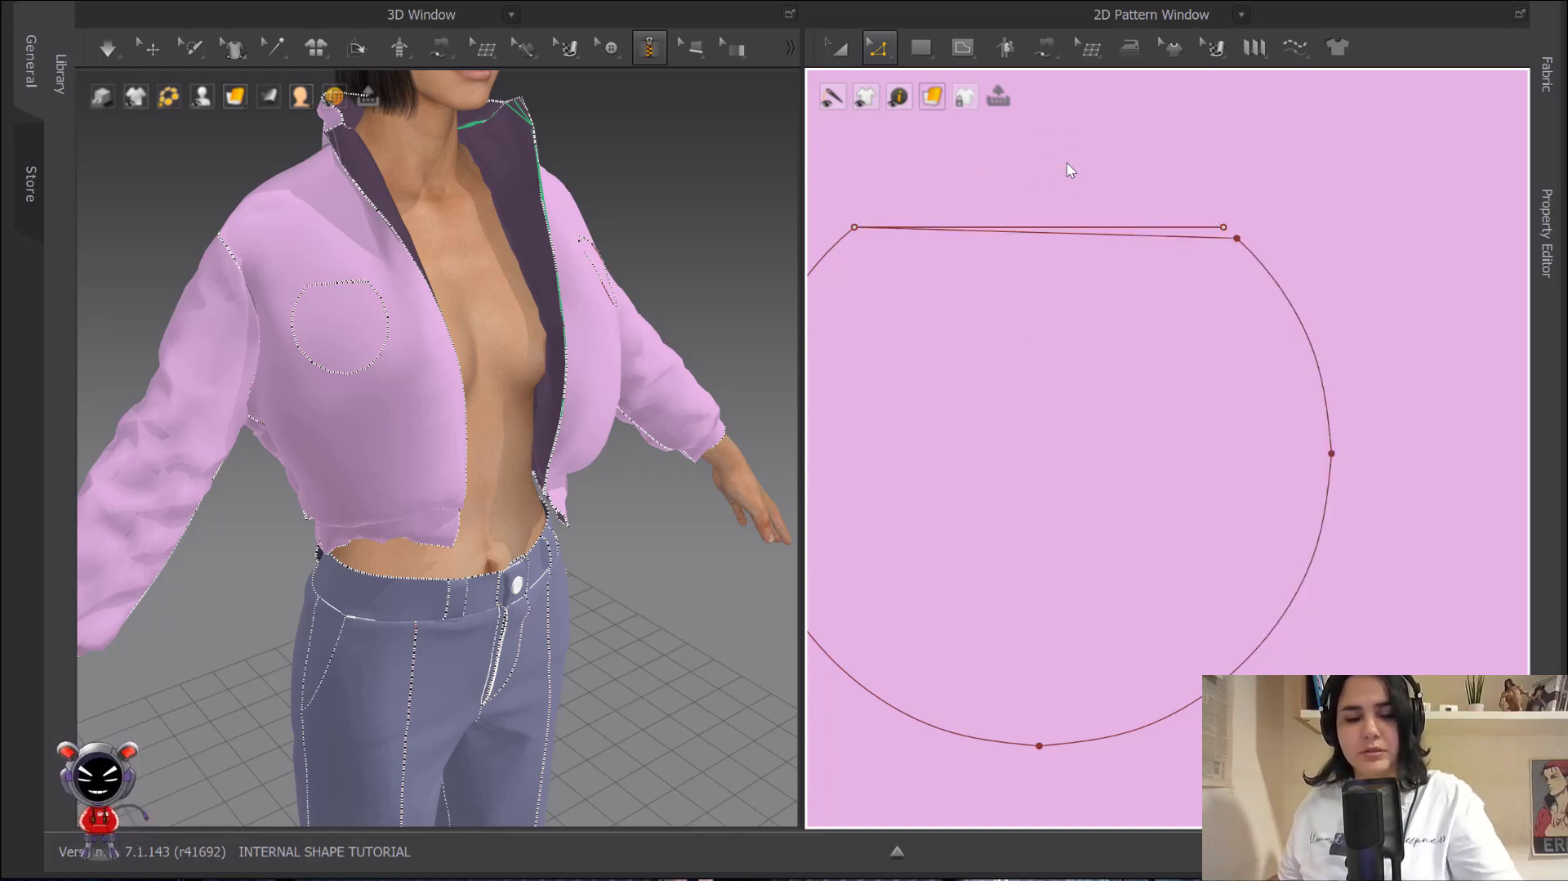
pyautogui.hotkey('ctrl', 'z')
# - Try Extend/Trim & Add Point to Internal Line on the horizontal line's right endpoint, and undo back to the original shorter line
pyautogui.rightClick(1223, 229)
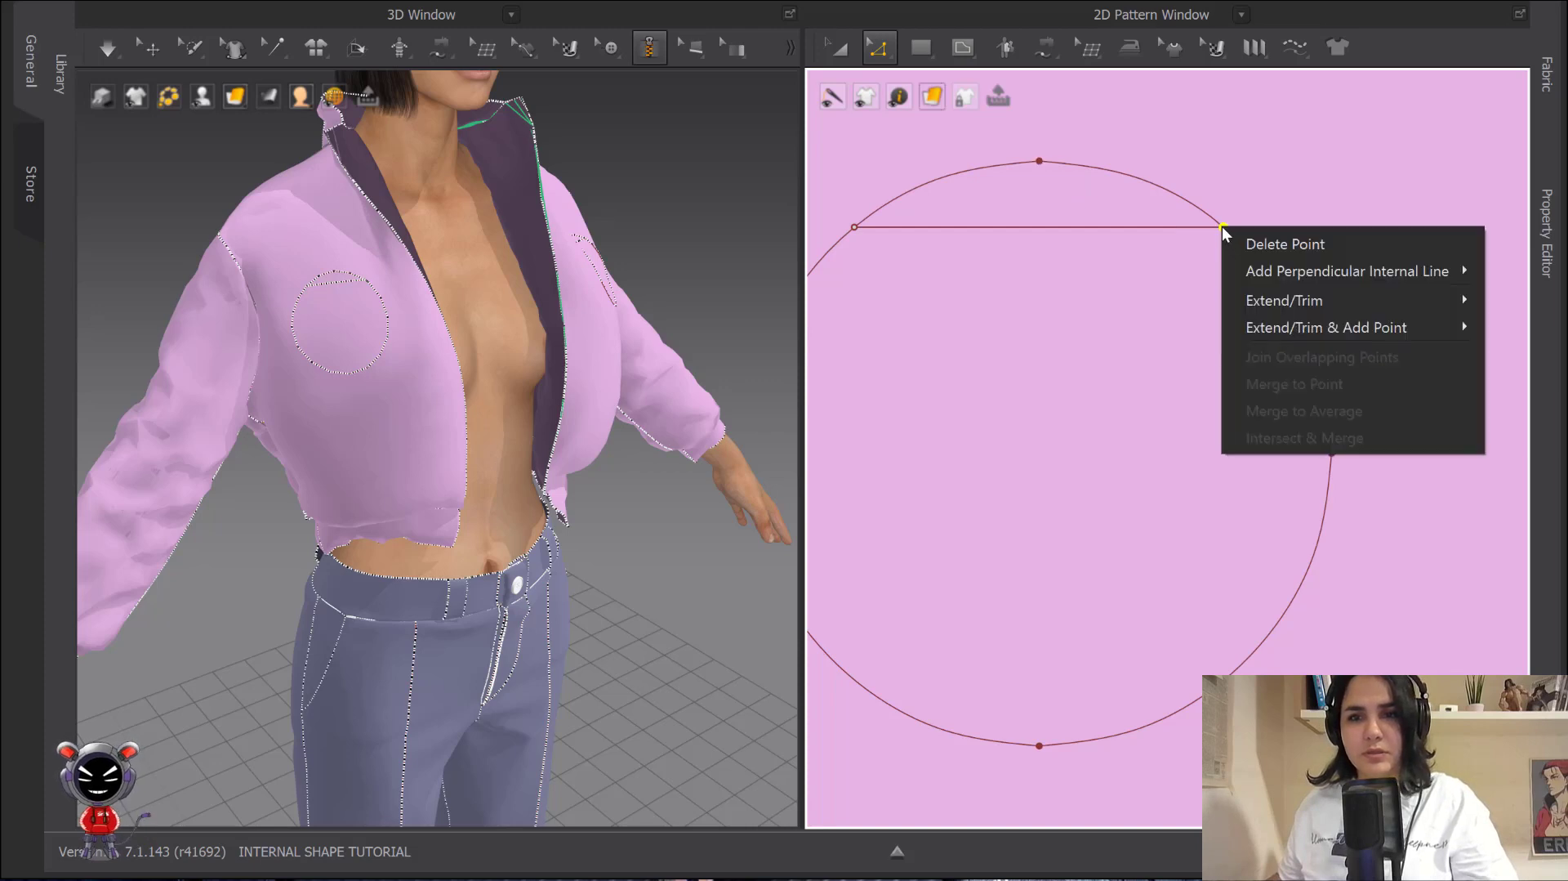
pyautogui.moveTo(1297, 330)
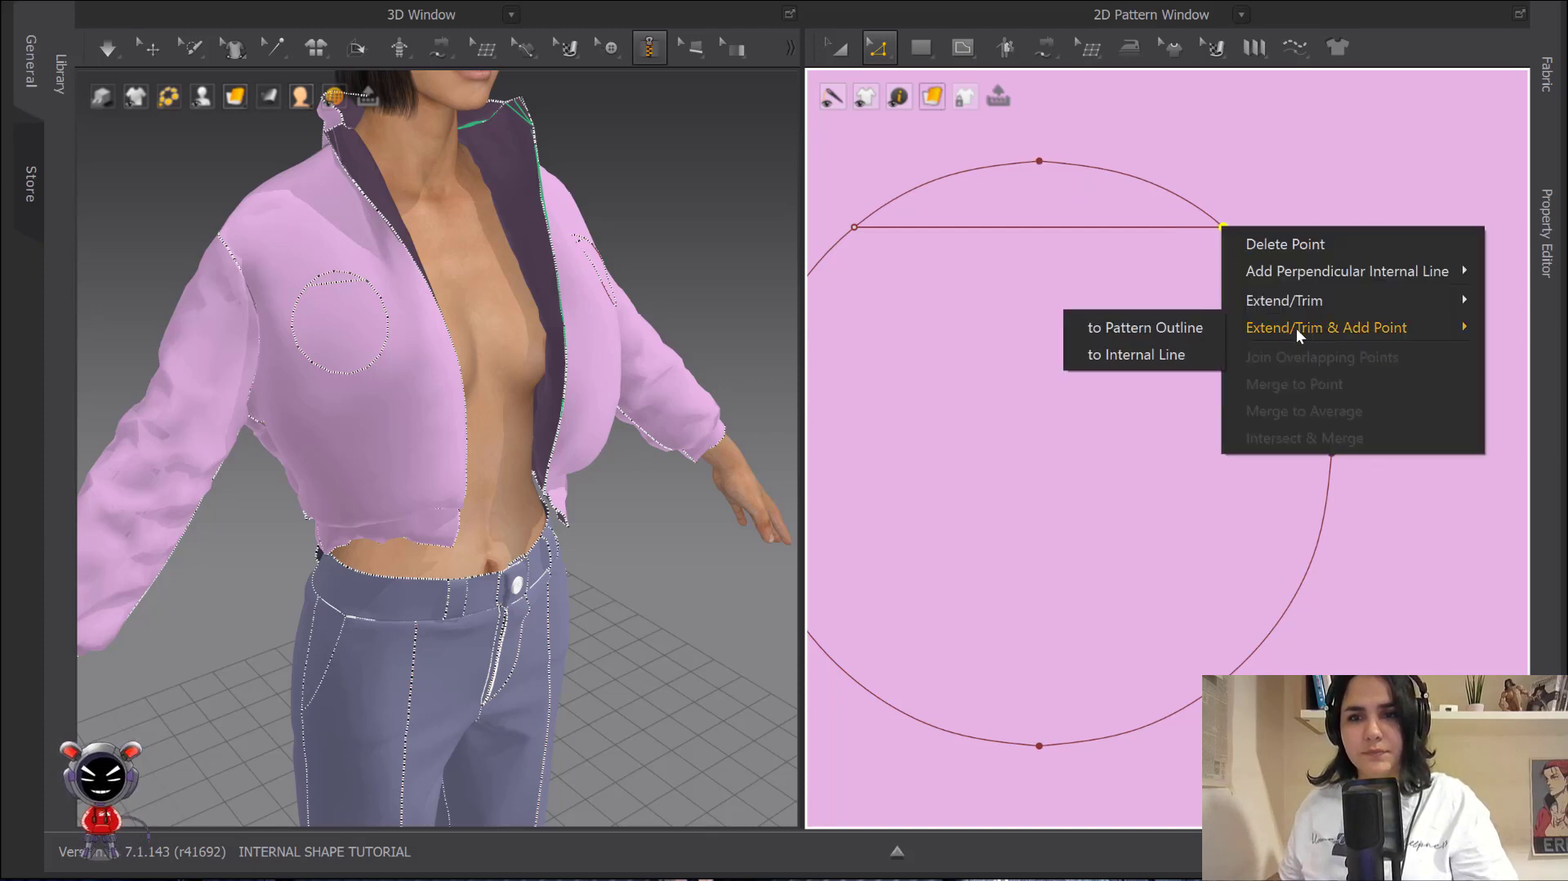
pyautogui.click(1155, 350)
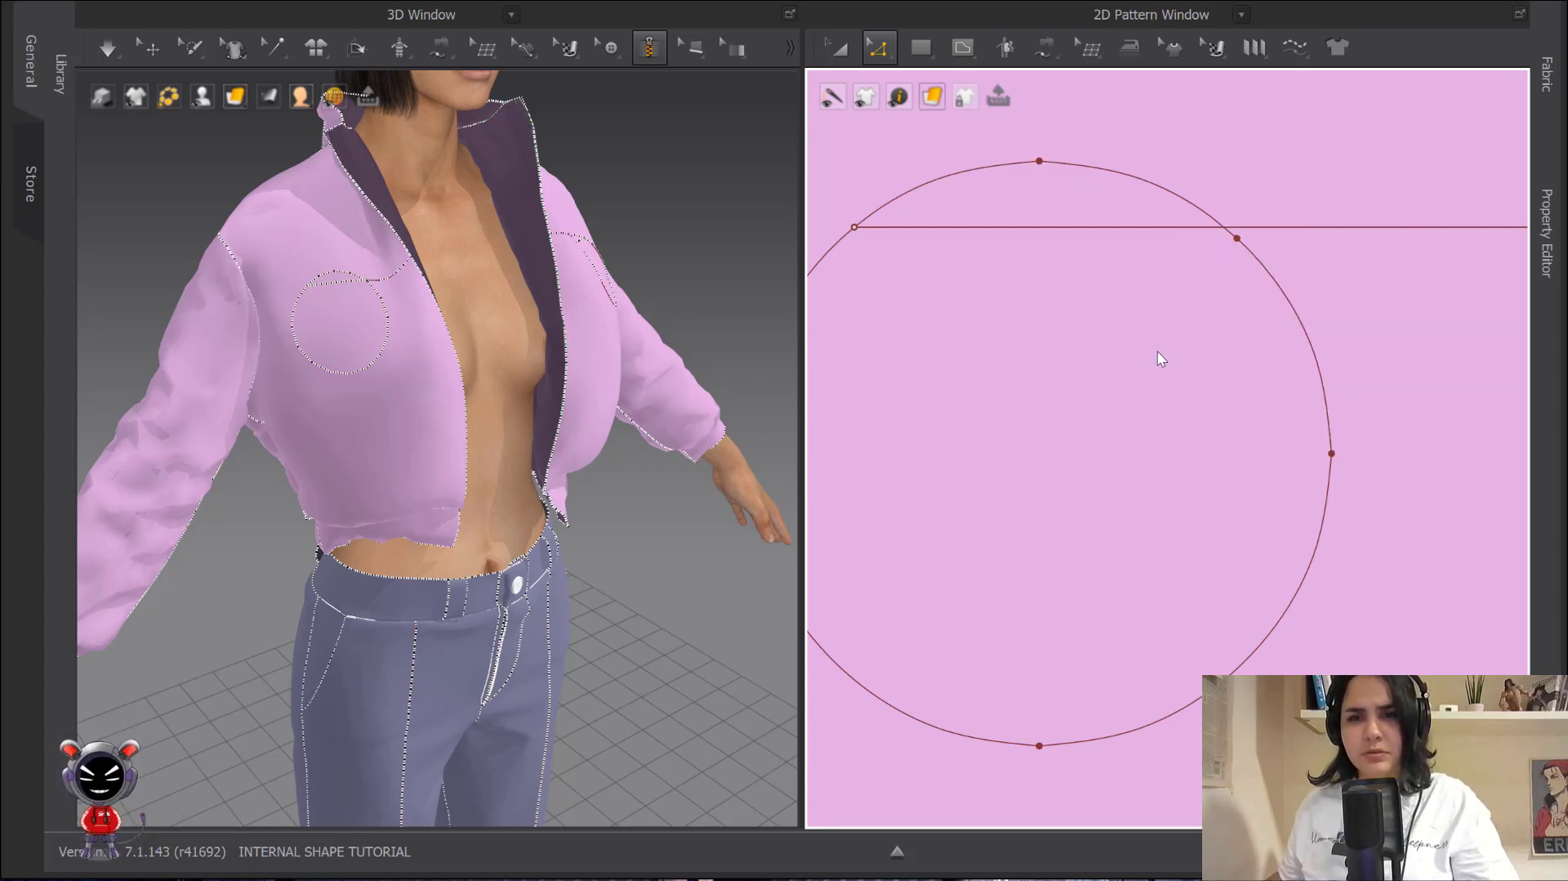
pyautogui.hotkey('ctrl', 'z')
pyautogui.hotkey('ctrl', 'z')
pyautogui.hotkey('ctrl', 'z')
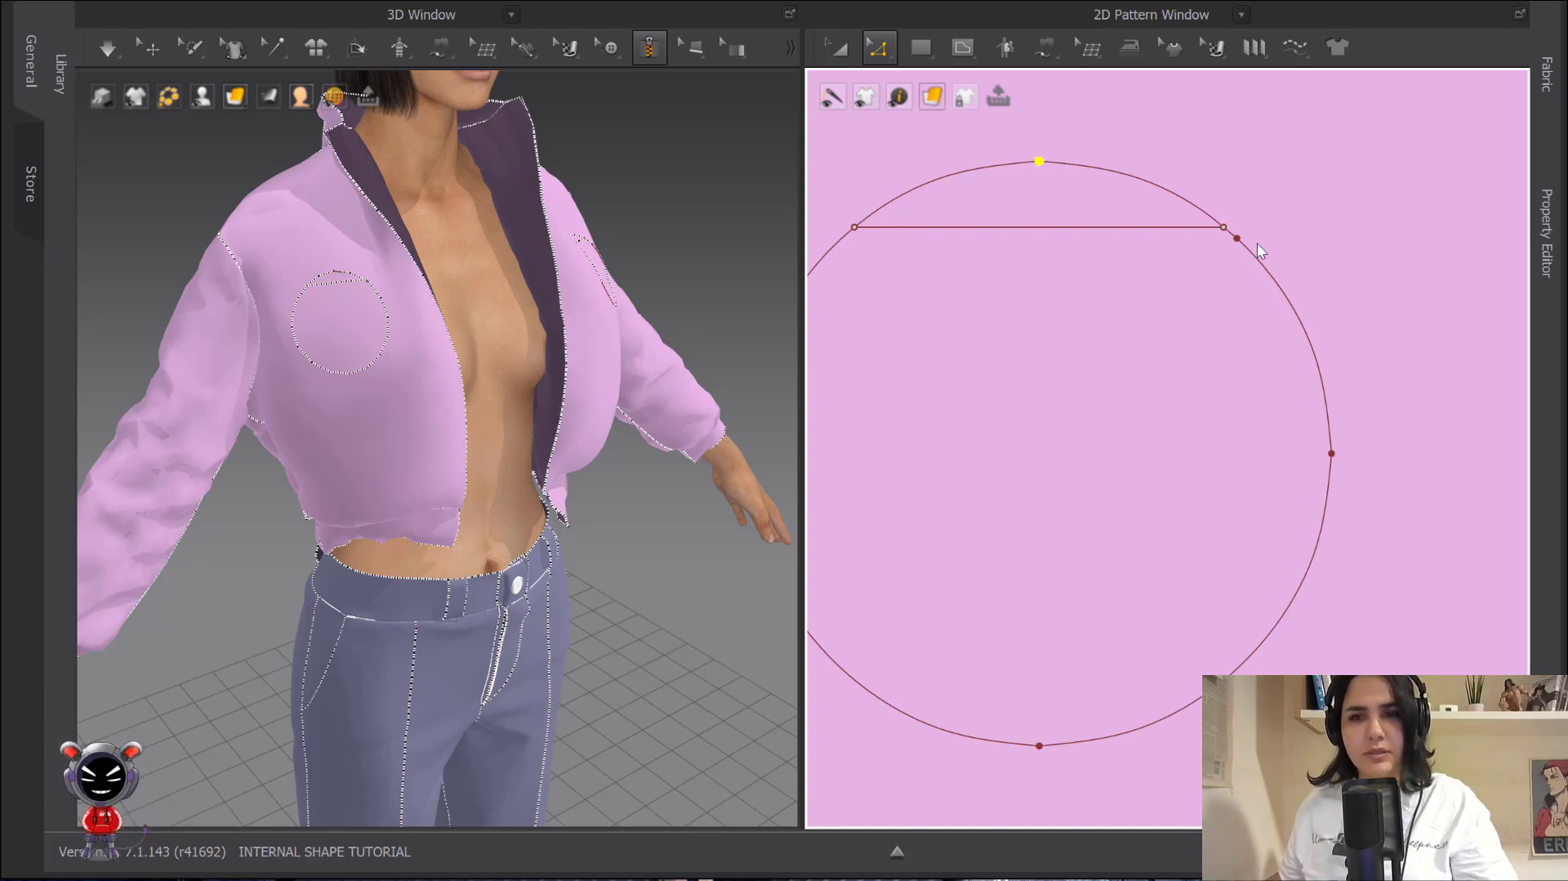
pyautogui.click(1208, 229)
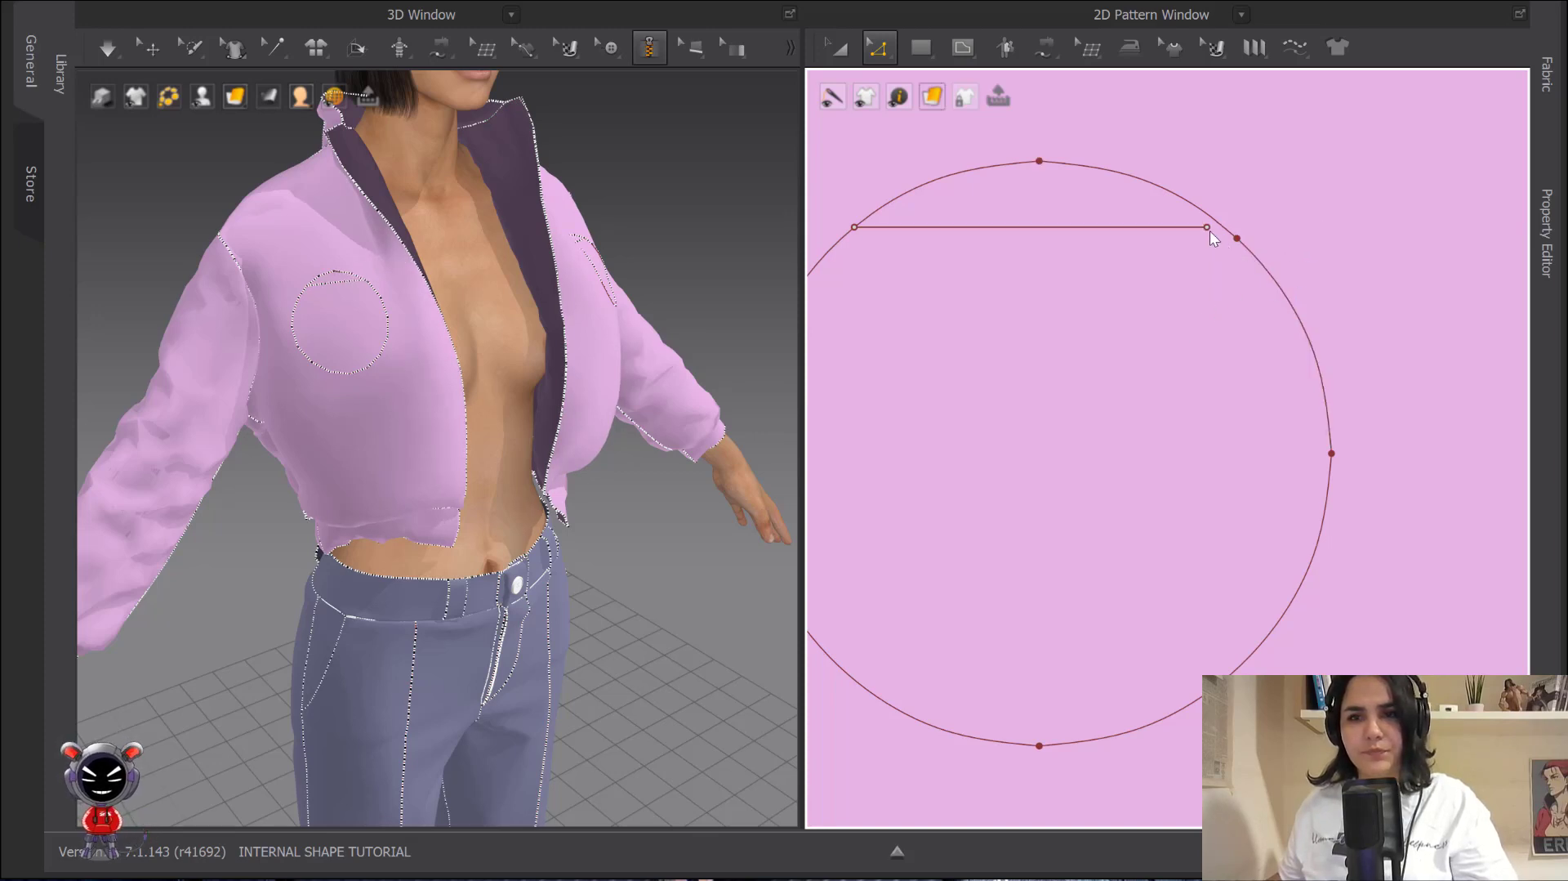
# - Retry Extend/Trim & Add Point to Internal Line from the shorter line's right endpoint, and undo it
pyautogui.rightClick(1205, 229)
pyautogui.moveTo(1277, 330)
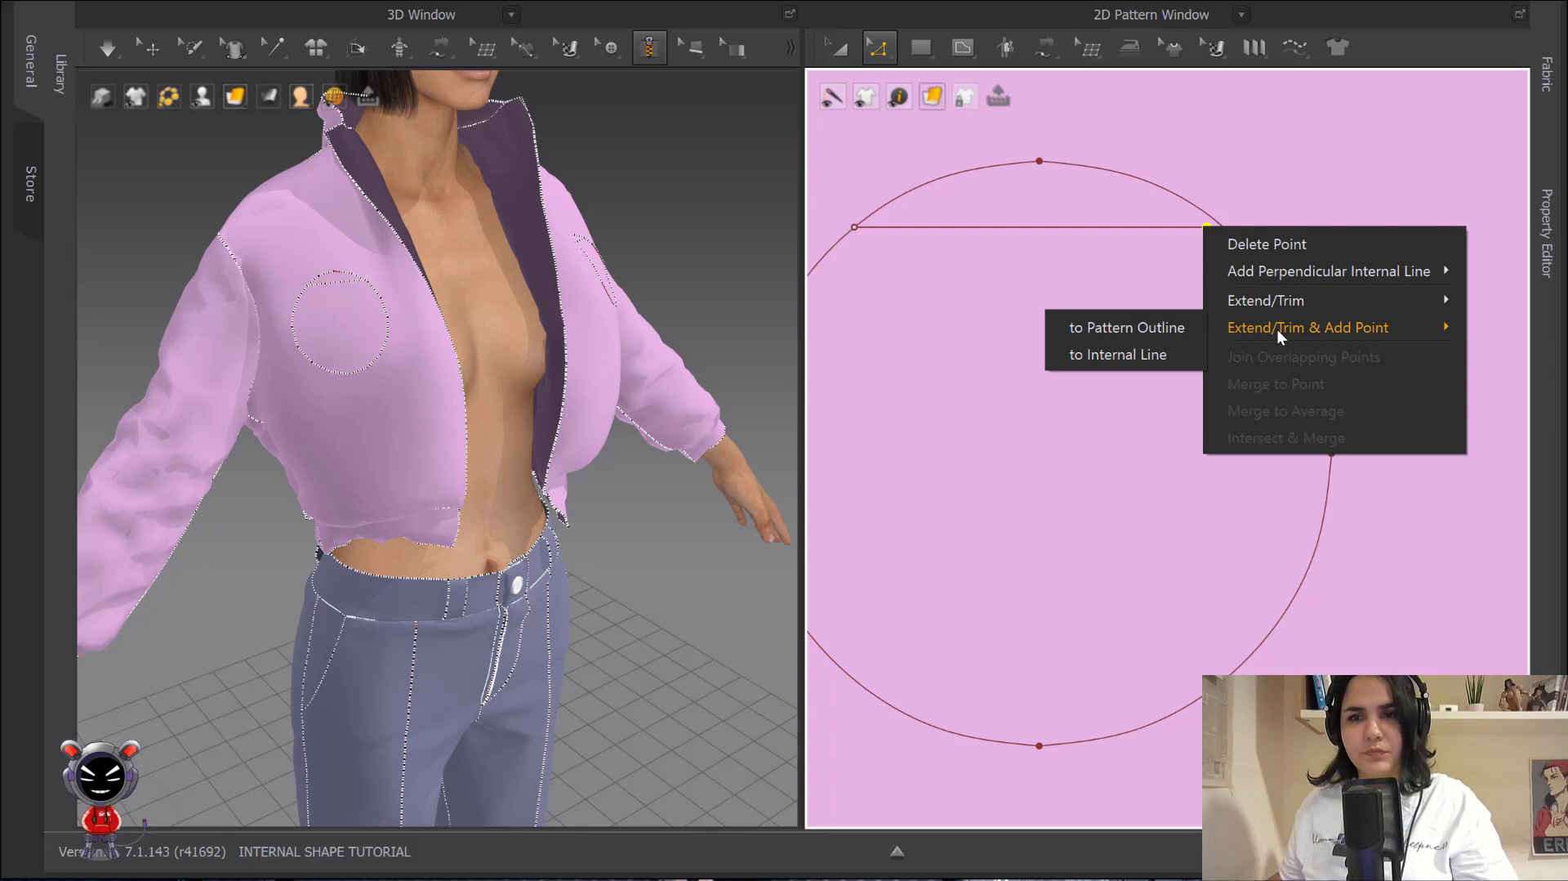
pyautogui.click(1131, 355)
pyautogui.hotkey('ctrl', 'z')
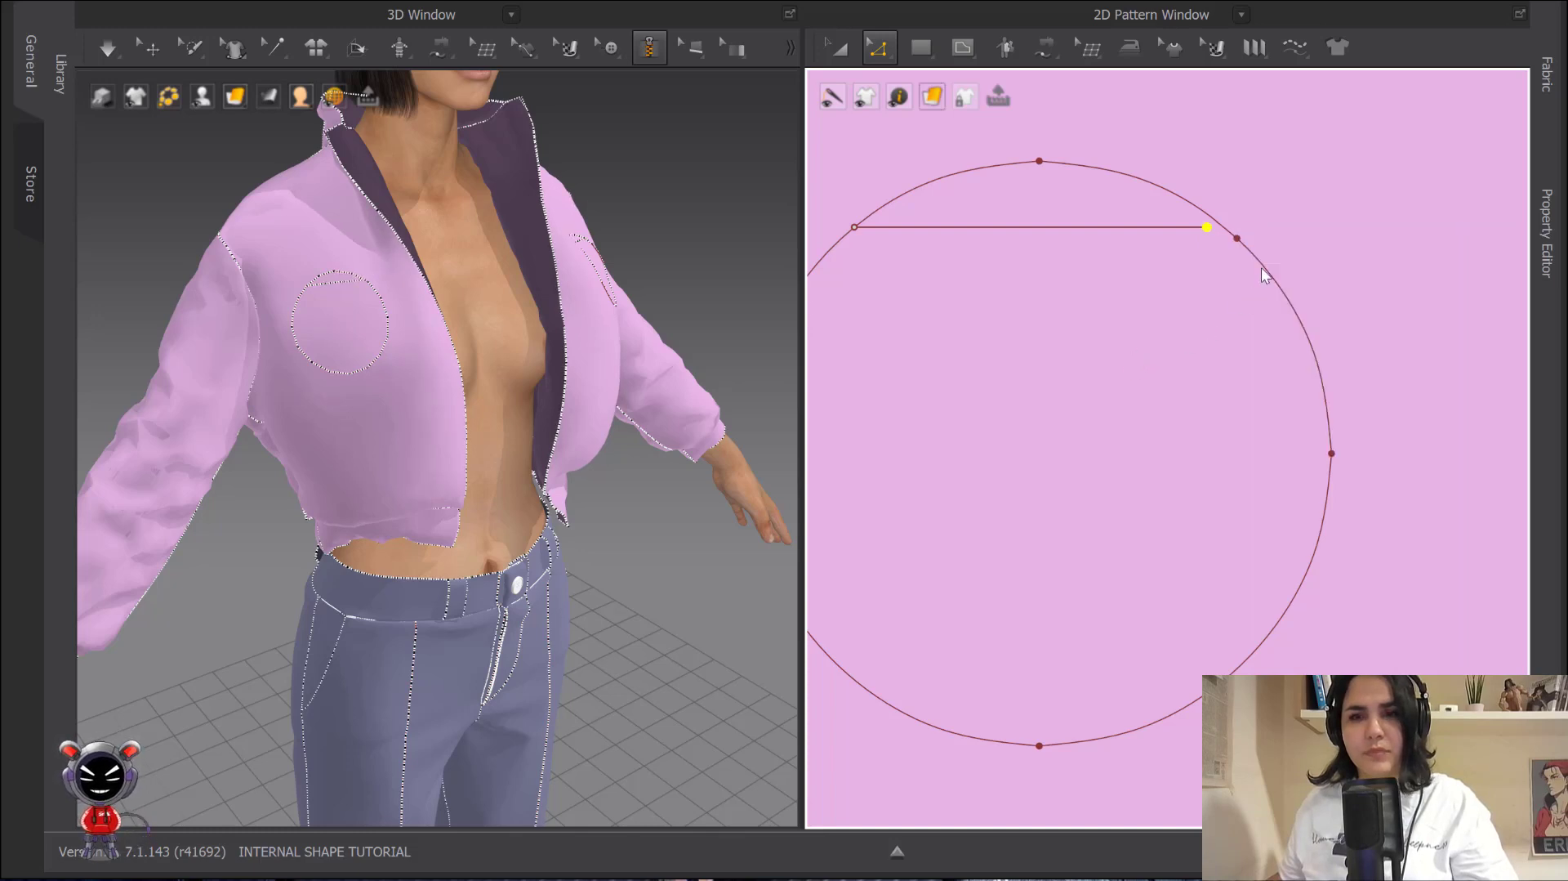
# - Apply Extend/Trim & Add Point to Internal Line once more to the horizontal line's endpoint near the circle's right arc
pyautogui.scroll(5, 1286, 273)
pyautogui.moveTo(1486, 343); pyautogui.dragTo(1090, 252, button='middle')
pyautogui.rightClick(1106, 256)
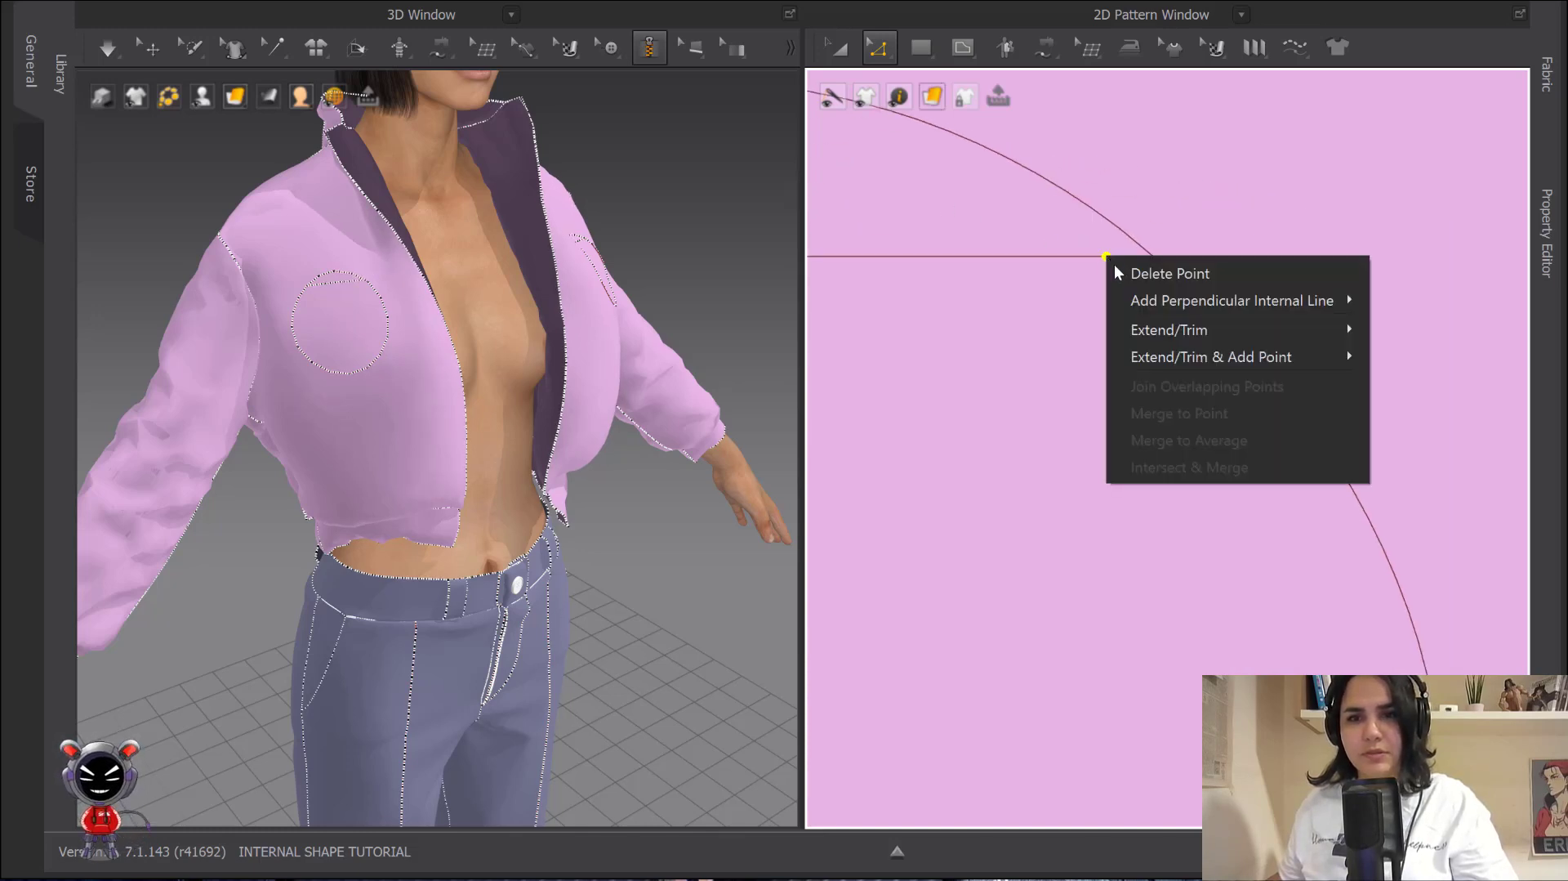
pyautogui.moveTo(1179, 331)
pyautogui.click(1407, 356)
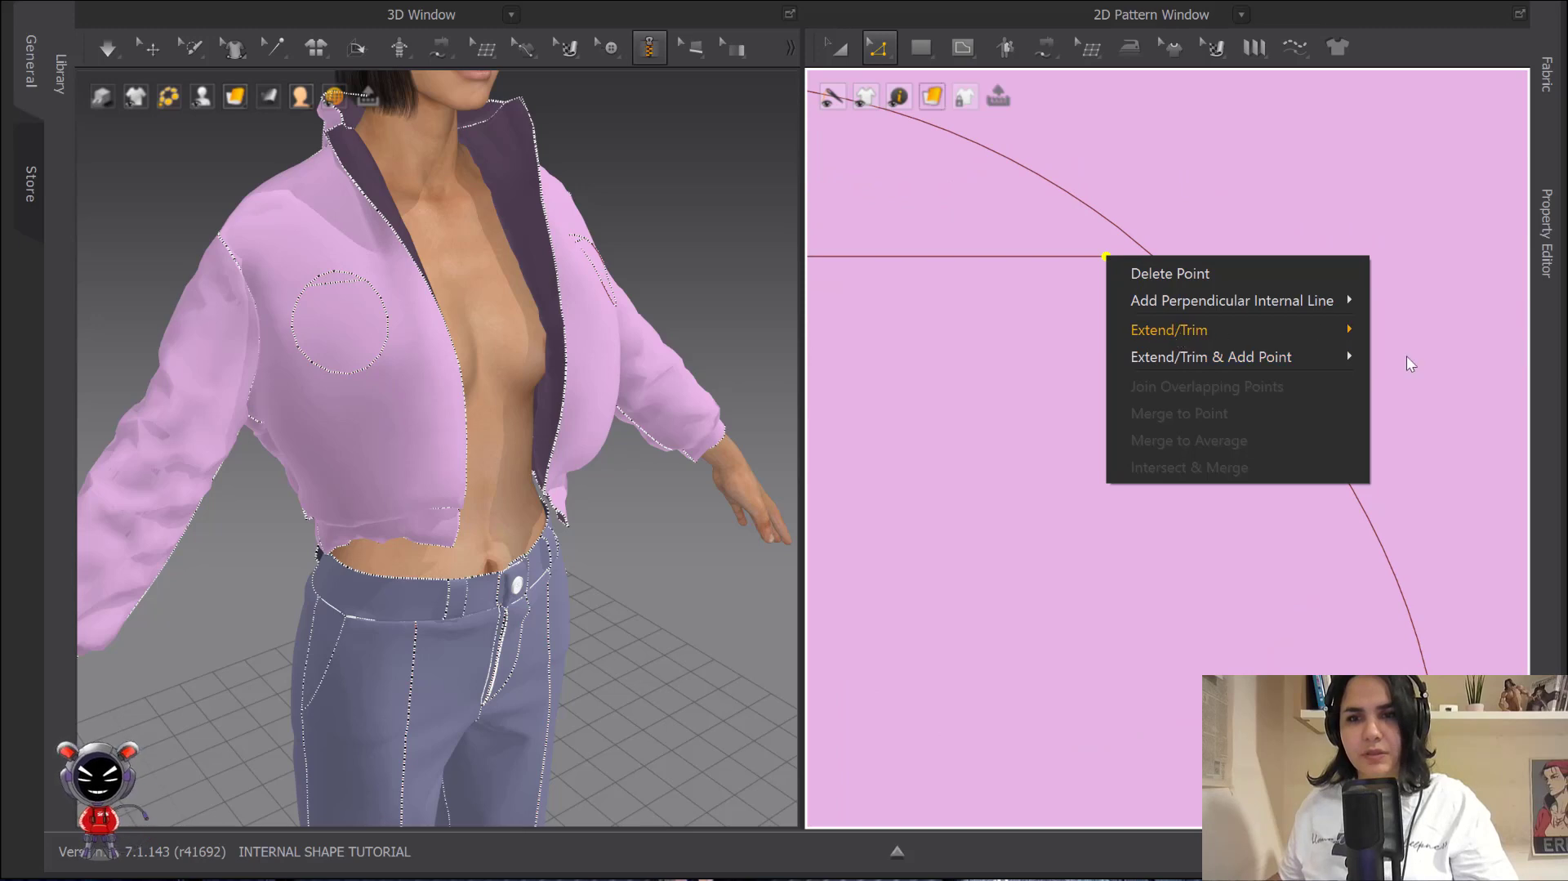
pyautogui.rightClick(1107, 257)
pyautogui.moveTo(1169, 359)
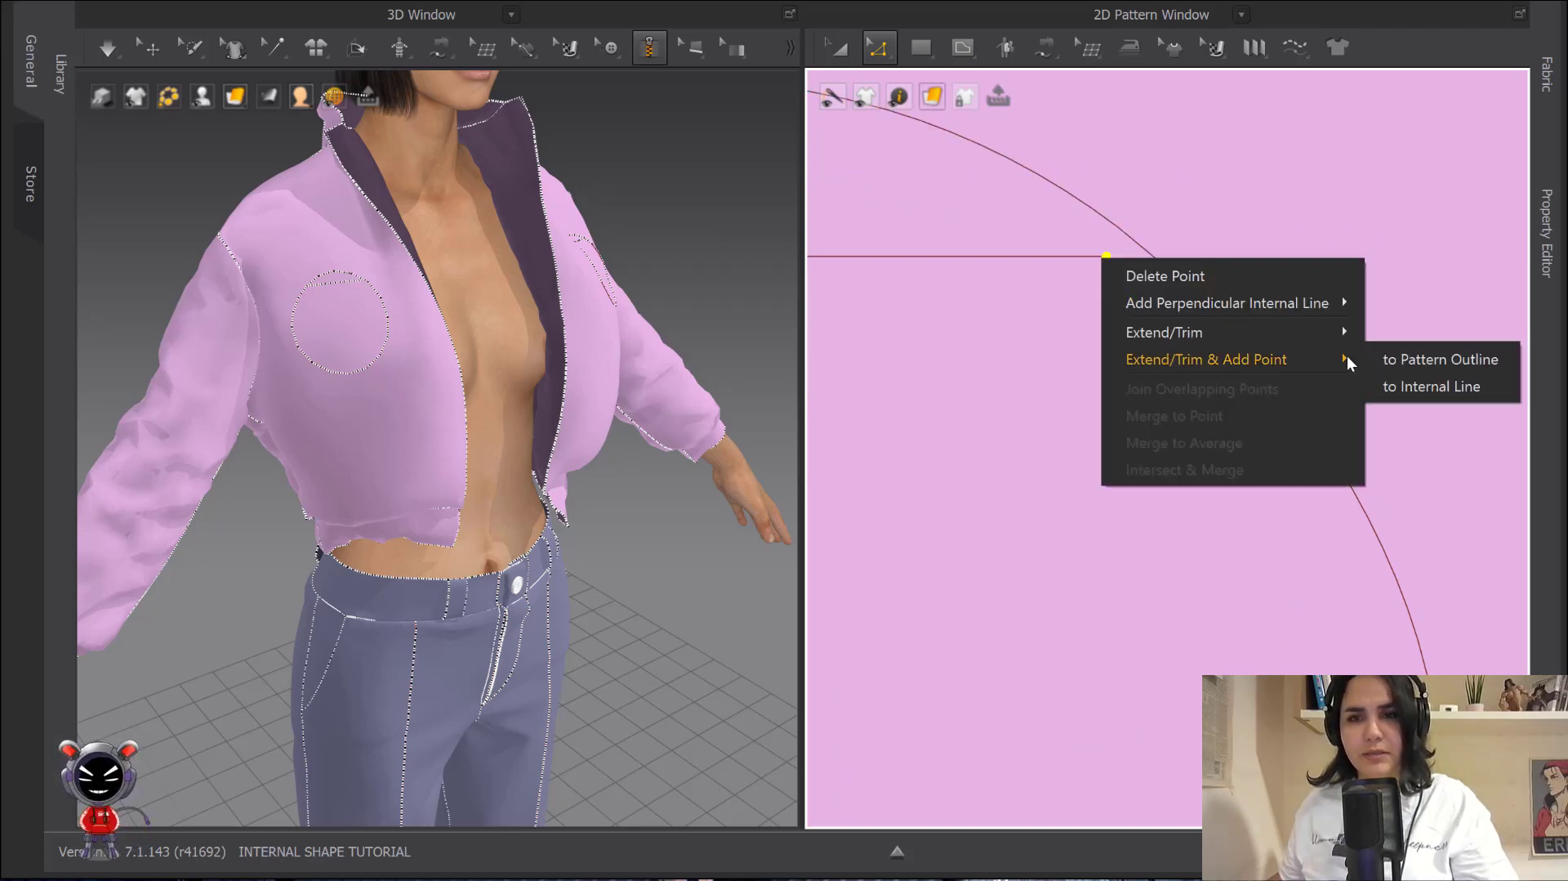
pyautogui.click(1415, 389)
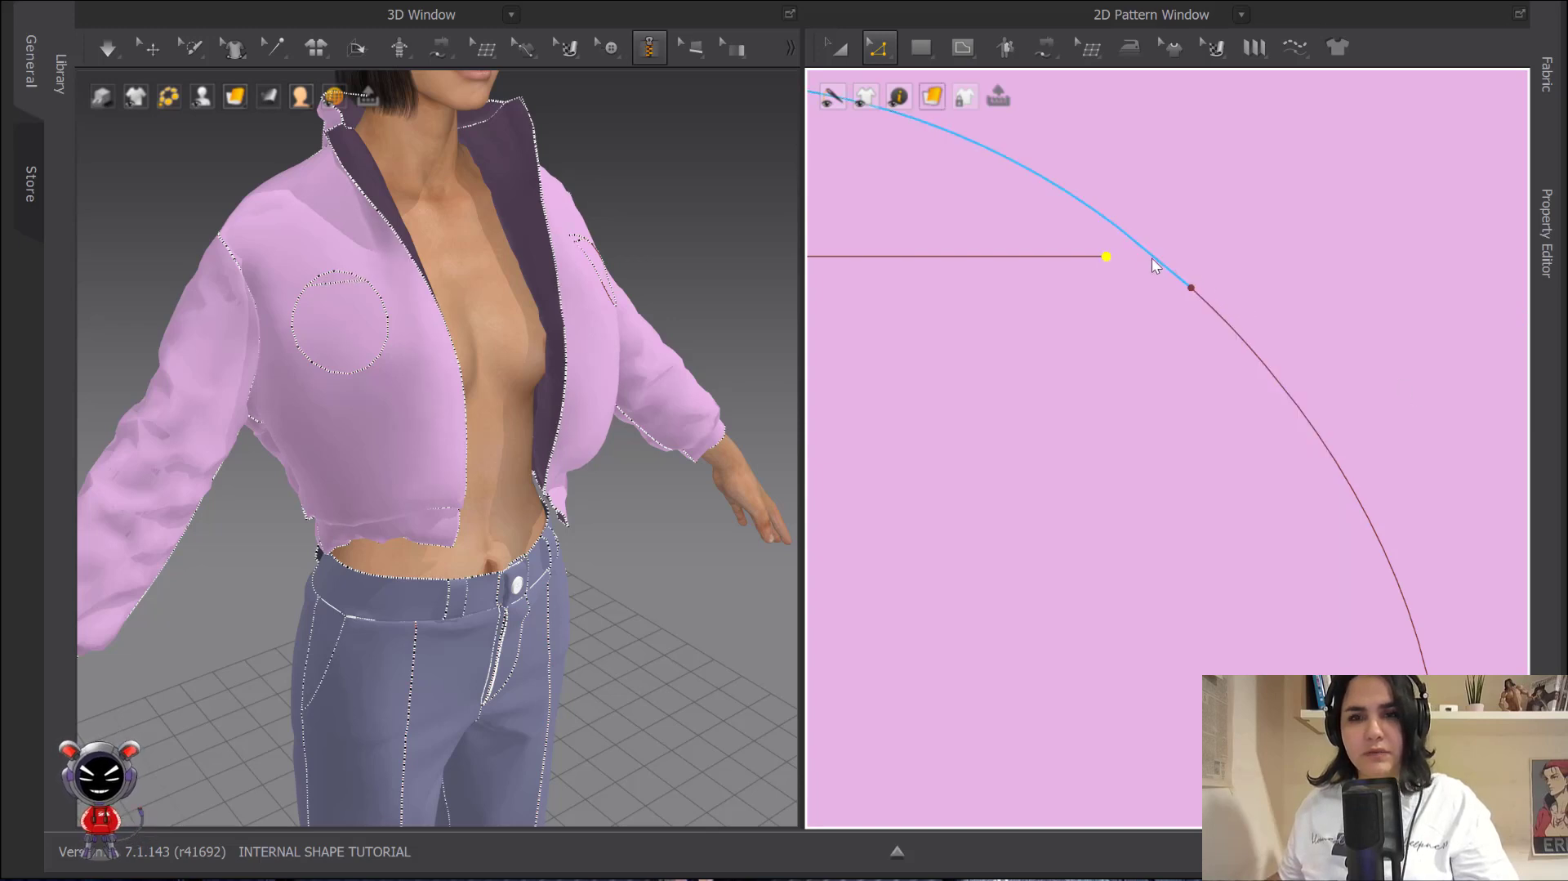
# - Move the horizontal line's right endpoint straight outward onto the circle's arc, just above the added point
pyautogui.moveTo(1104, 259); pyautogui.dragTo(1153, 256)
pyautogui.scroll(-1, 1189, 255)
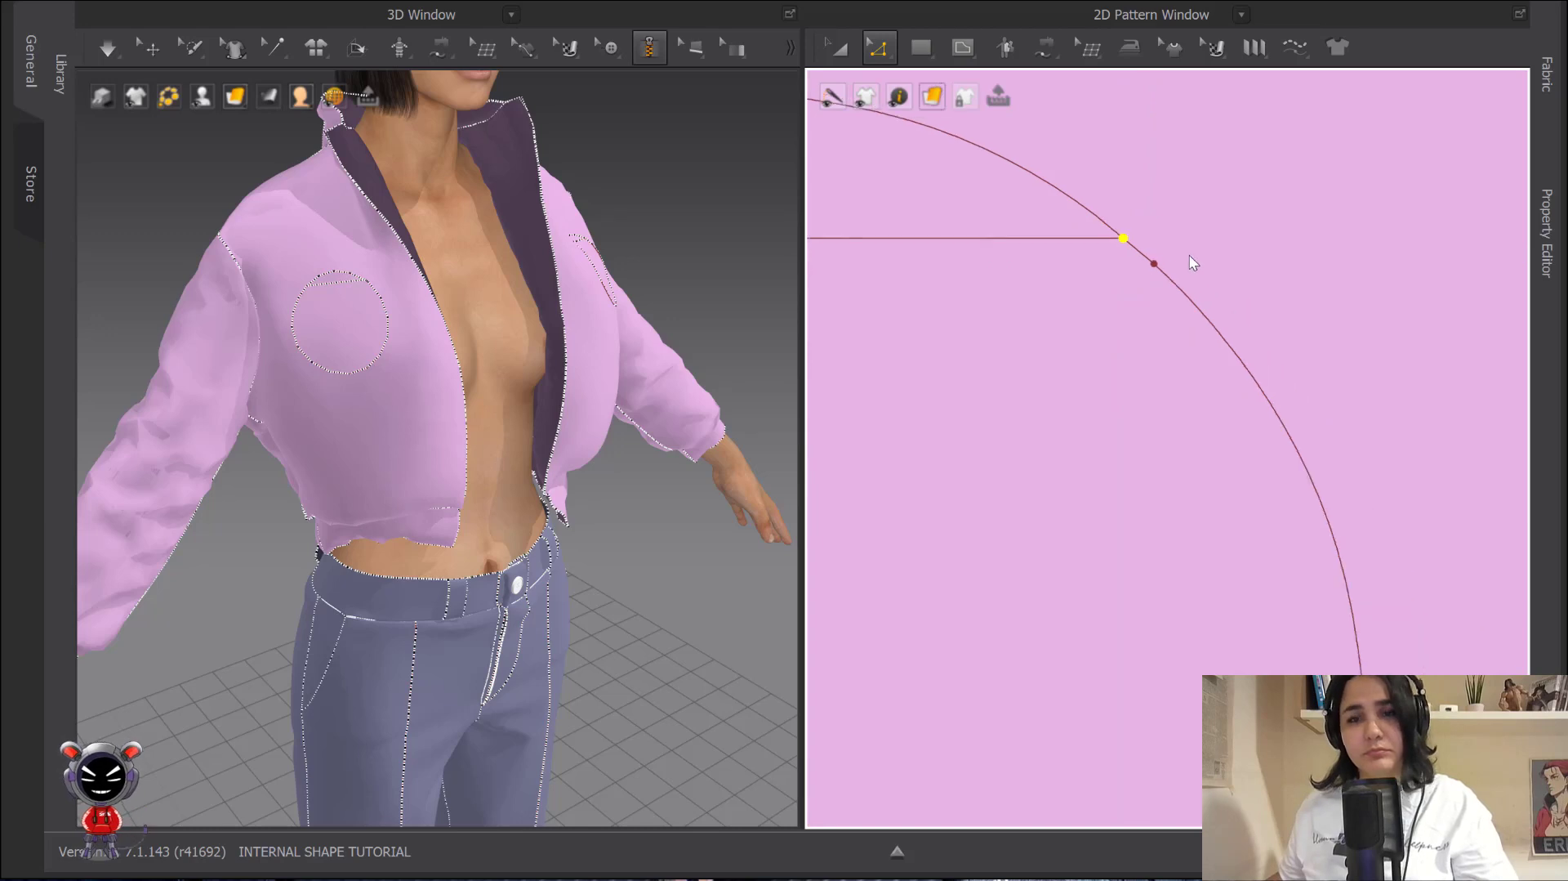
pyautogui.moveTo(1189, 254); pyautogui.dragTo(1316, 304, button='middle')
pyautogui.scroll(-1, 1317, 303)
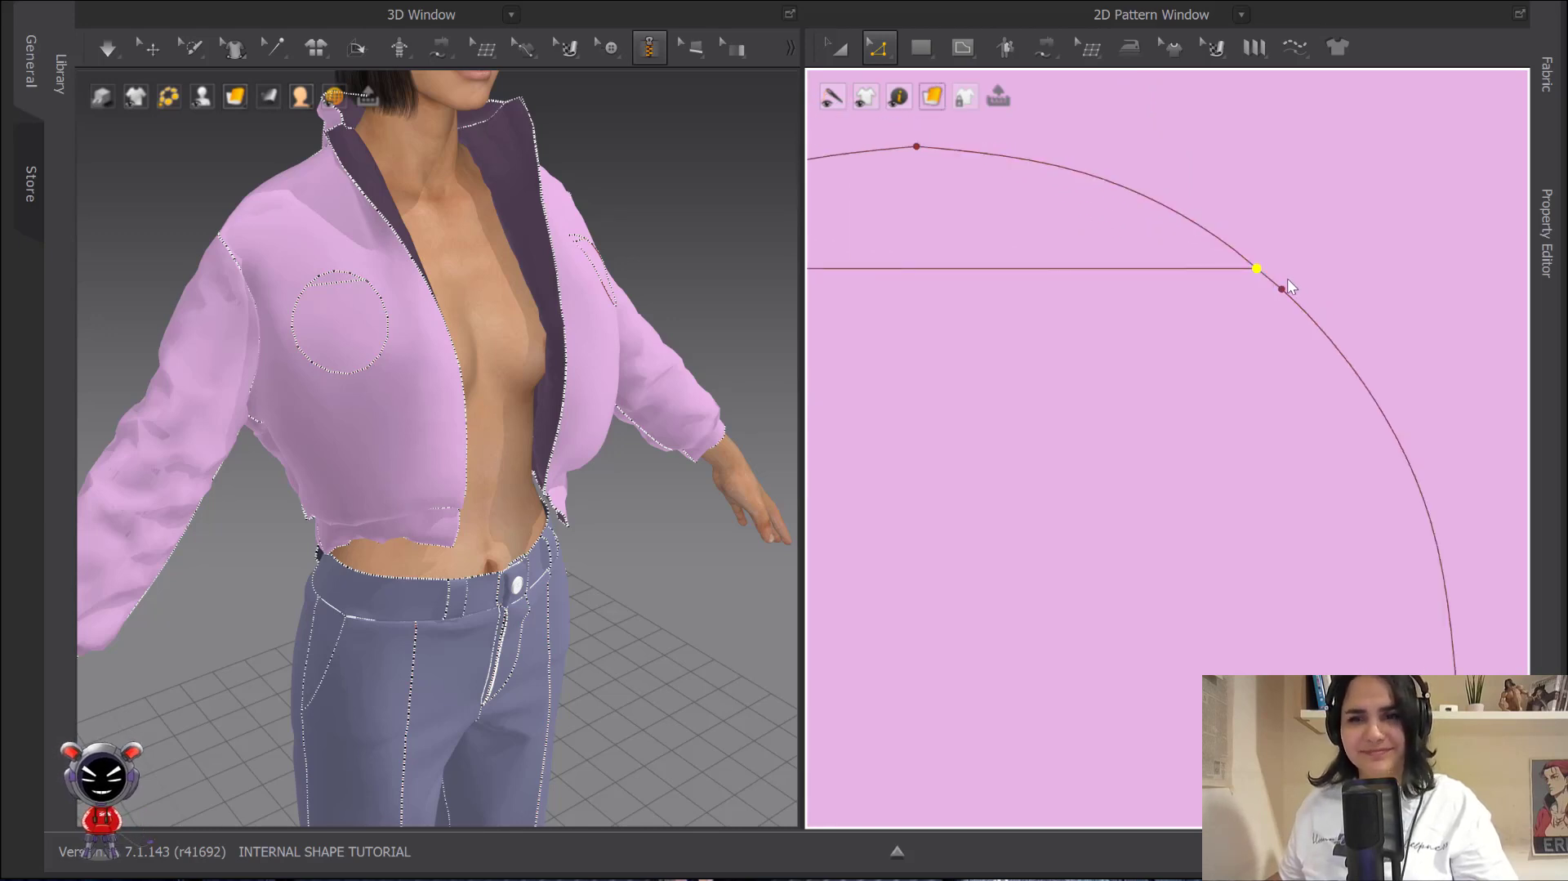
# - Convert the added point on the circle's right arc, just below the horizontal line's endpoint, to a curve point
pyautogui.rightClick(1281, 291)
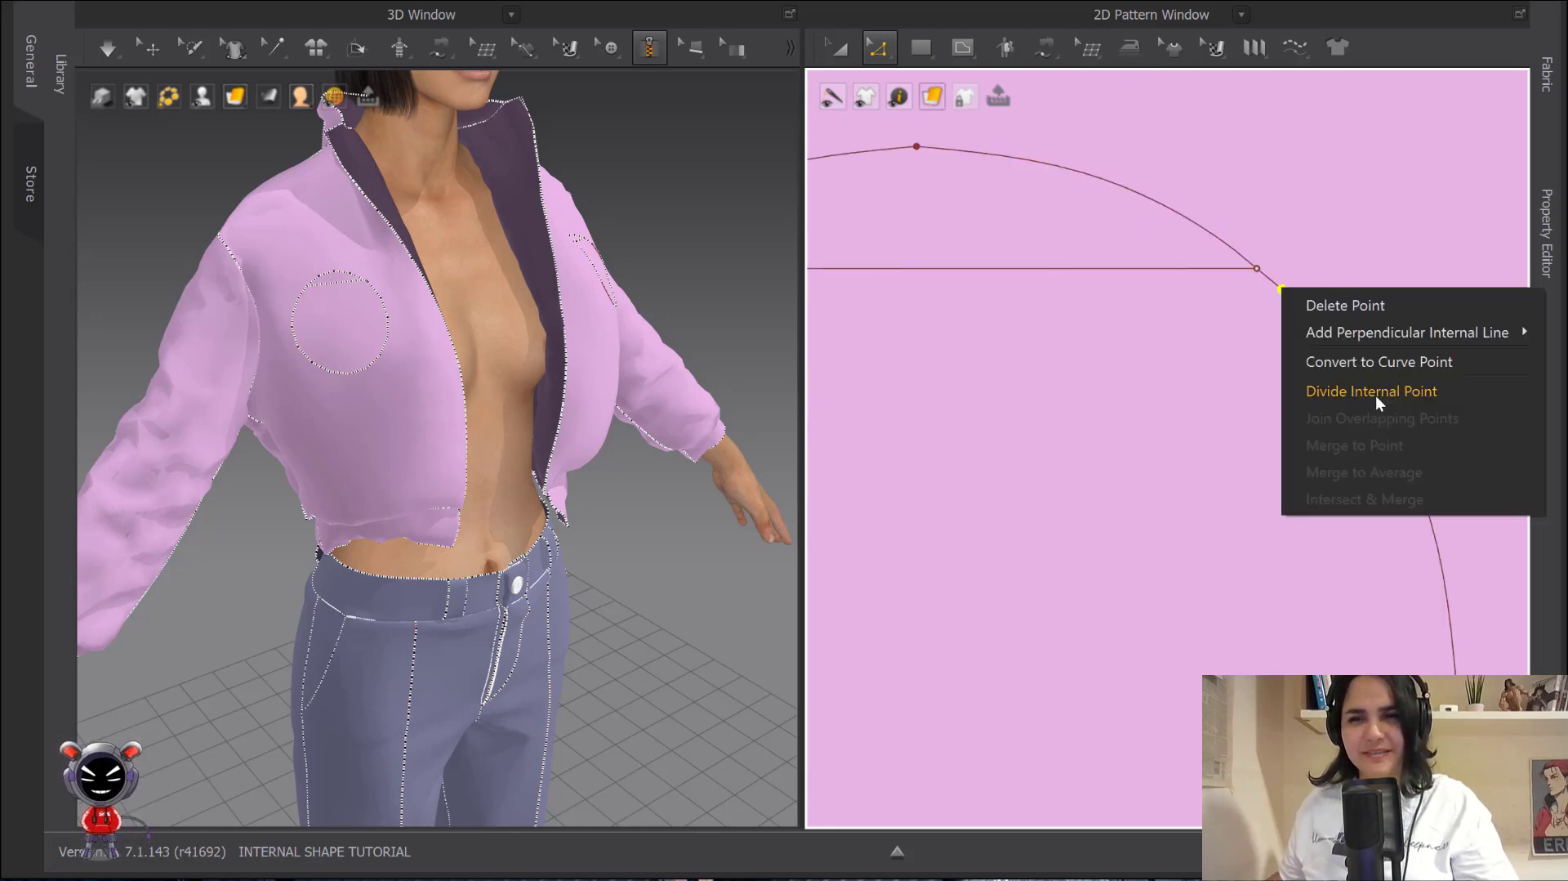
pyautogui.click(1384, 364)
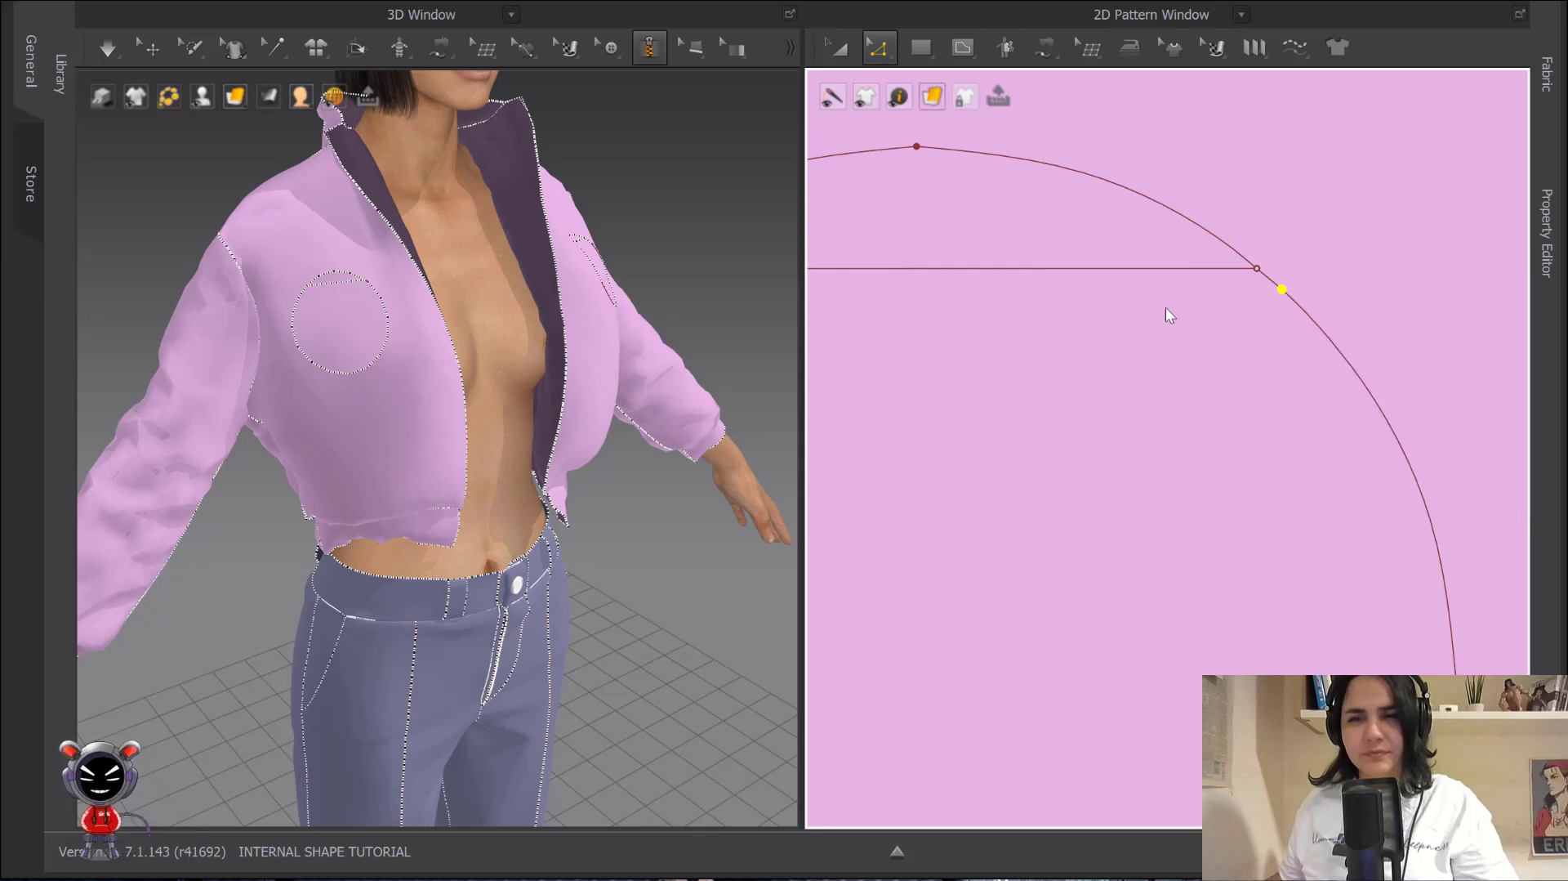
pyautogui.click(1163, 309)
# - Try deleting the circle's topmost point, and undo the deletion
pyautogui.scroll(-1, 1145, 318)
pyautogui.moveTo(1144, 318); pyautogui.dragTo(1341, 334, button='middle')
pyautogui.moveTo(1159, 183); pyautogui.dragTo(1153, 183)
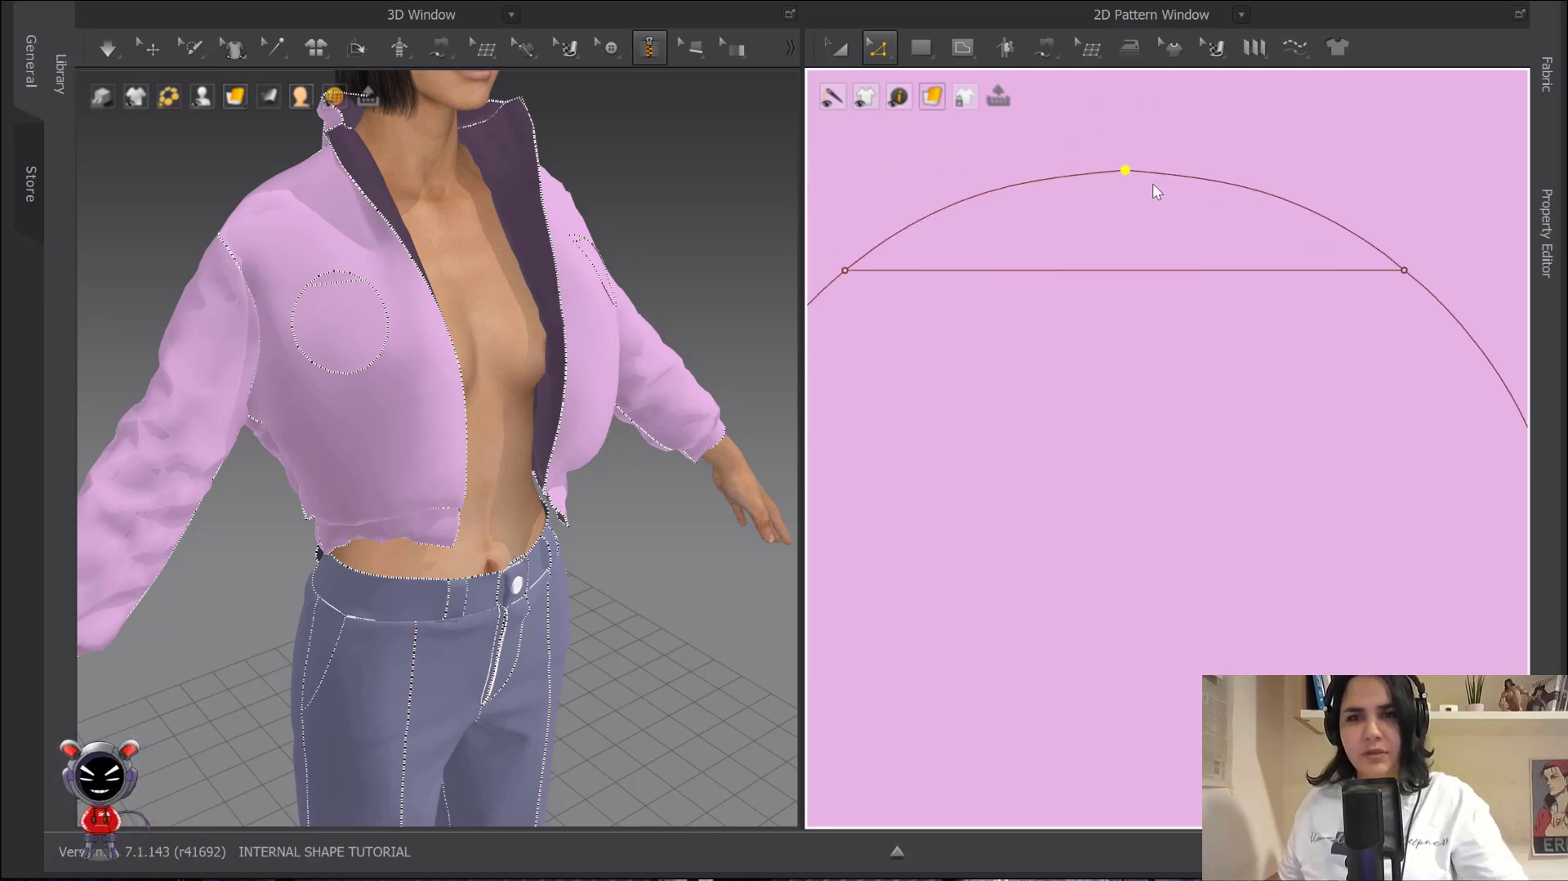
pyautogui.press('Delete')
pyautogui.hotkey('ctrl', 'z')
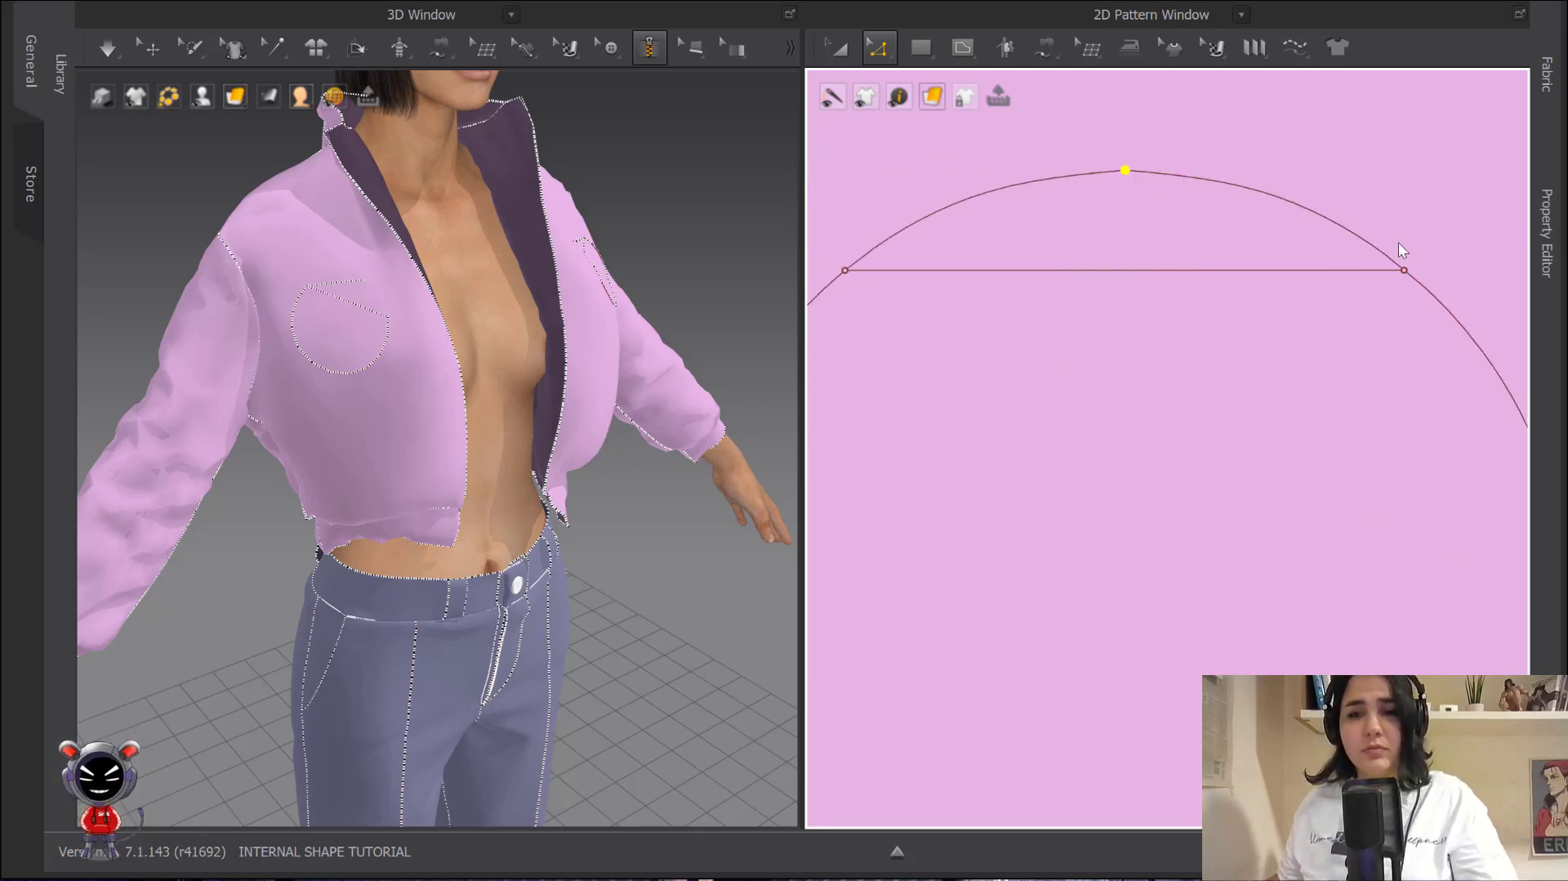
# - Apply Add Point to Intersection to the circle's right arc where the horizontal line meets it
pyautogui.scroll(3, 1188, 214)
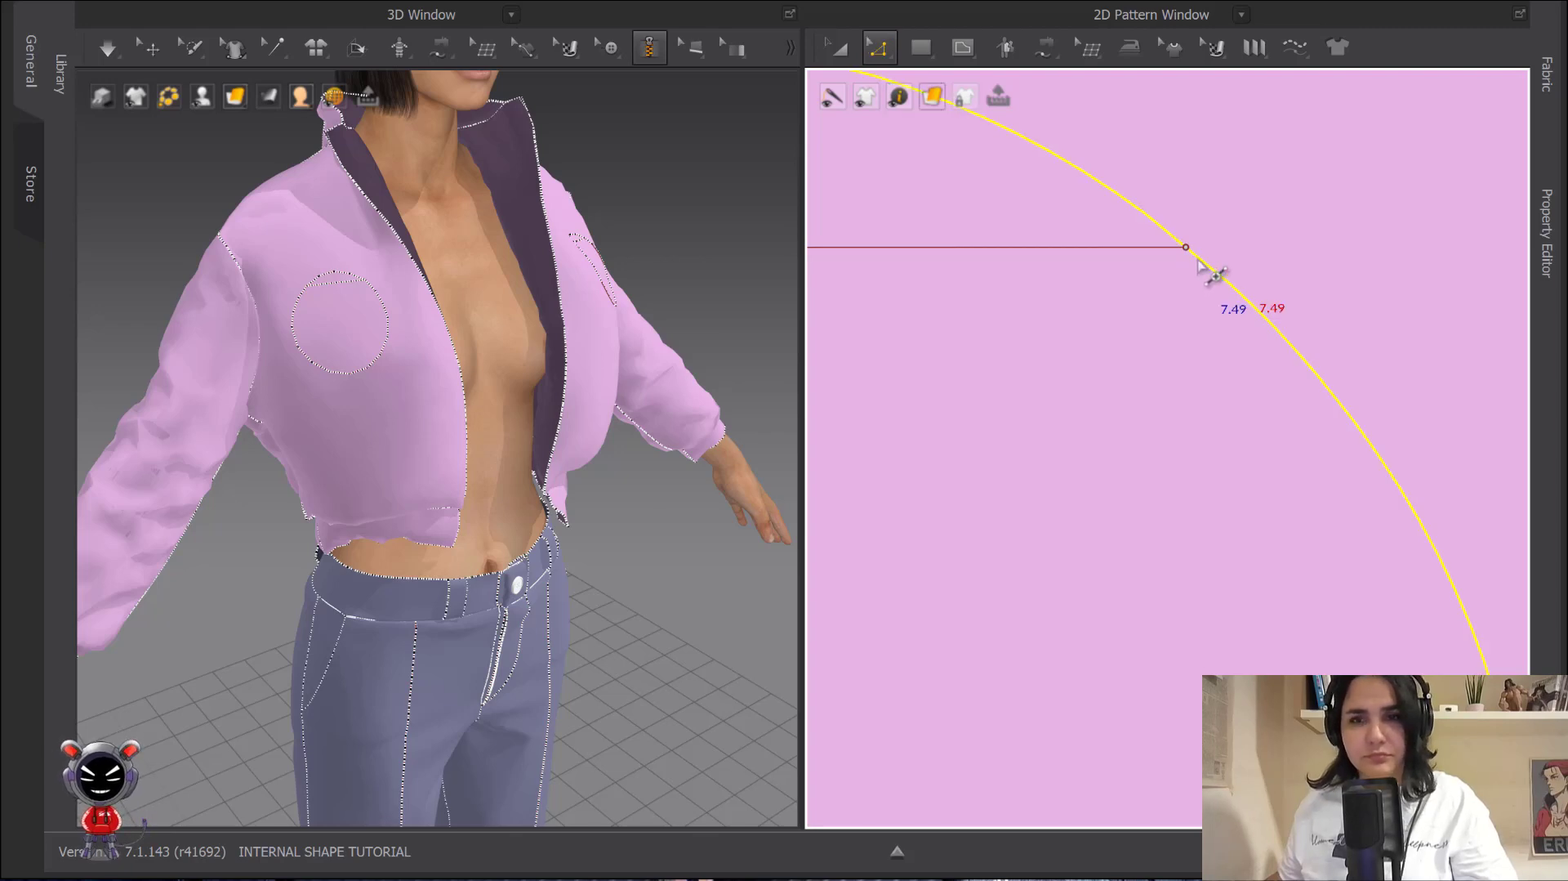
pyautogui.rightClick(1196, 257)
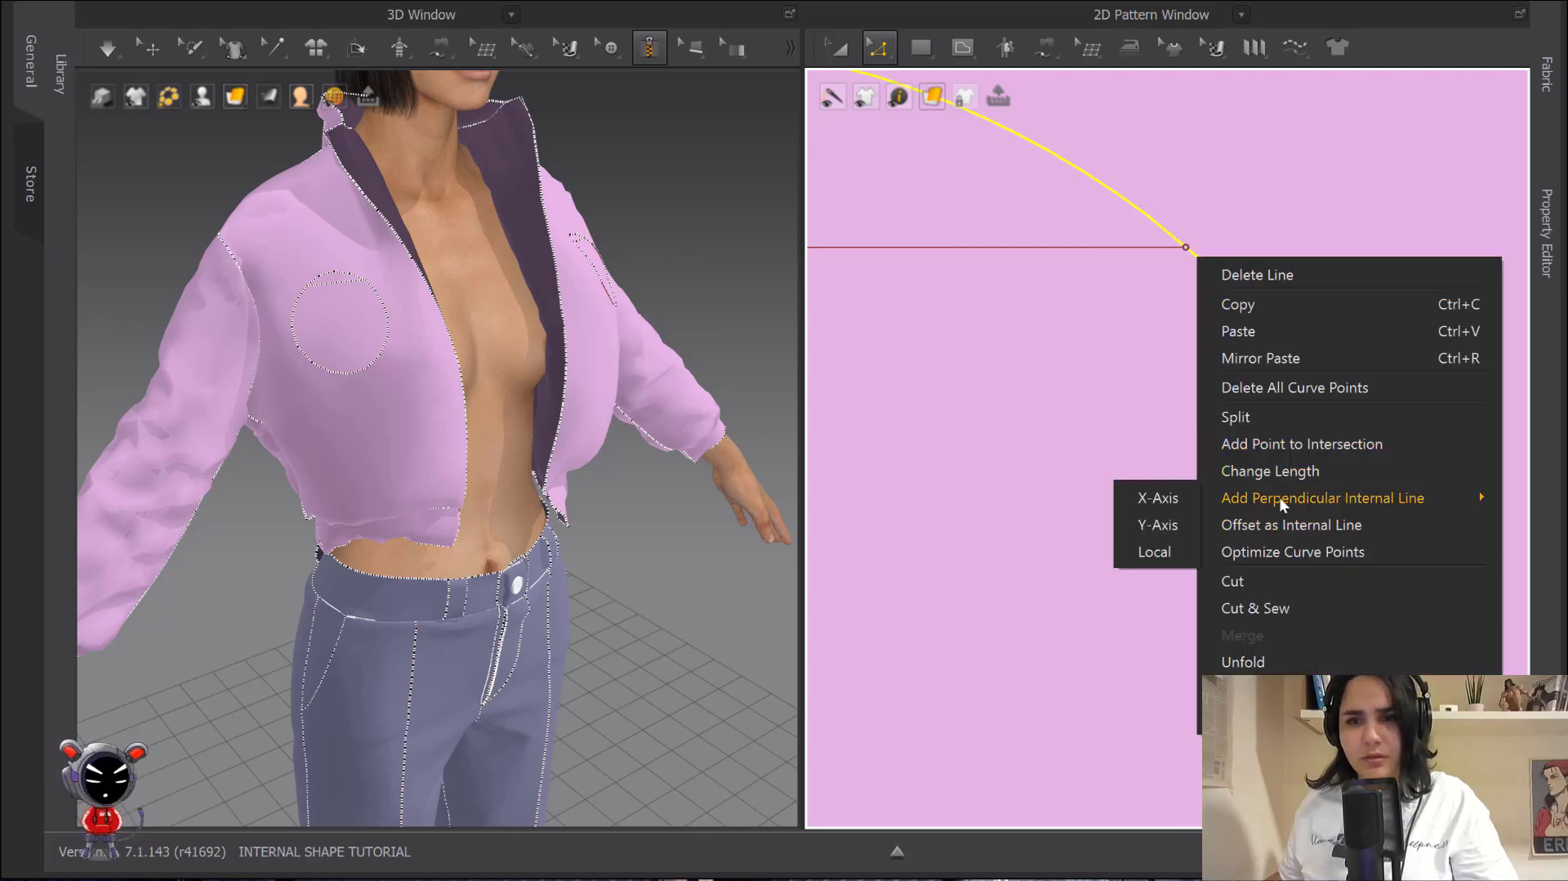
pyautogui.click(1284, 446)
# - Delete the circle's topmost point to remove the arc above the horizontal line, leaving a flat-topped pocket shape
pyautogui.scroll(-2, 1160, 272)
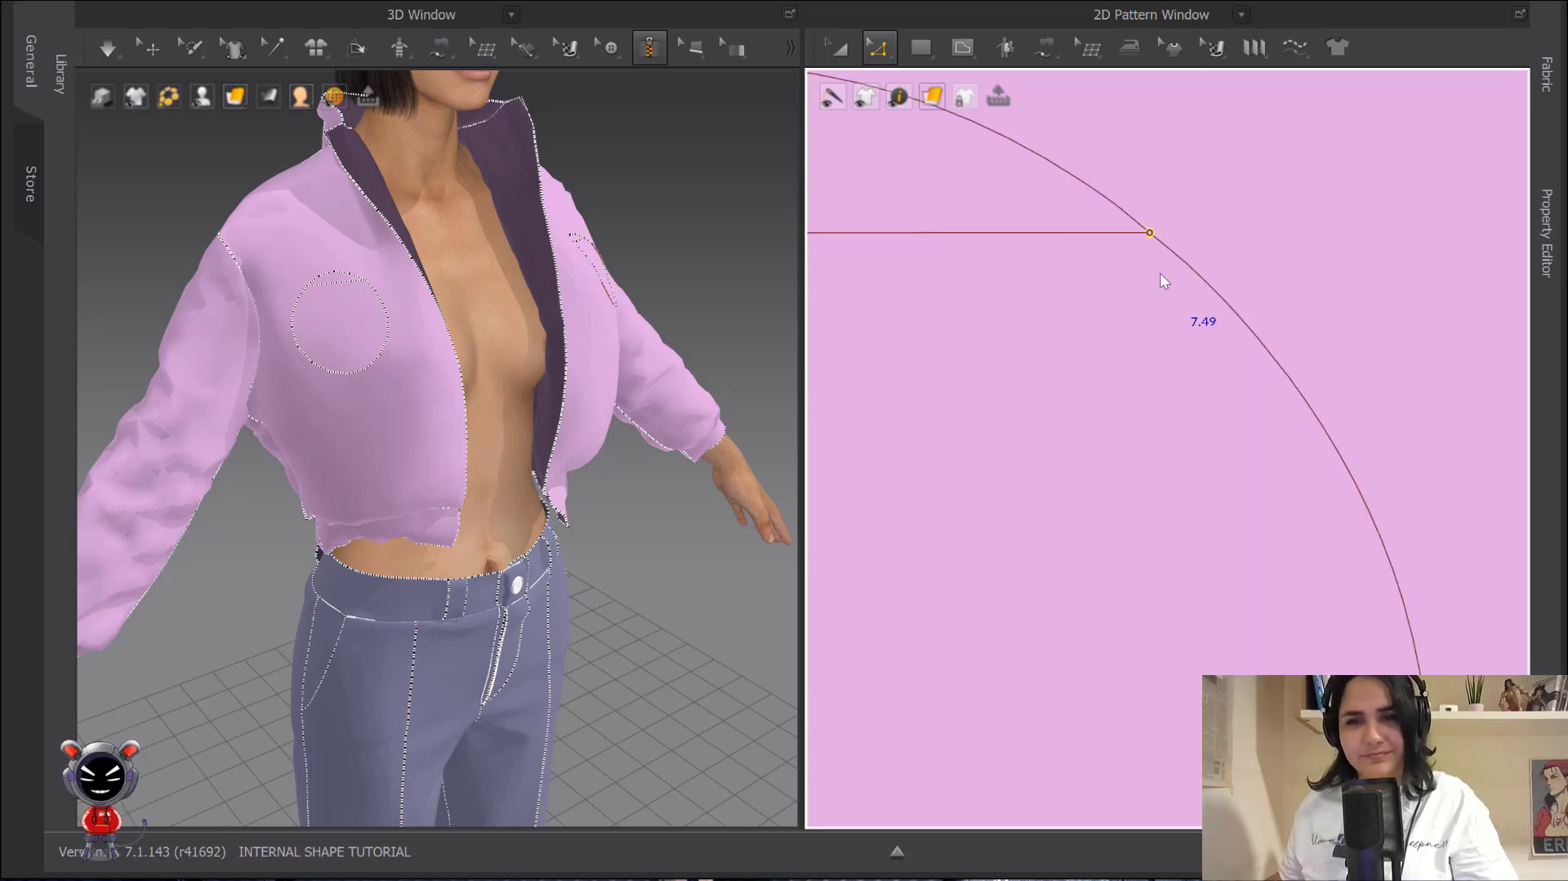
pyautogui.moveTo(1160, 273); pyautogui.dragTo(1485, 374, button='middle')
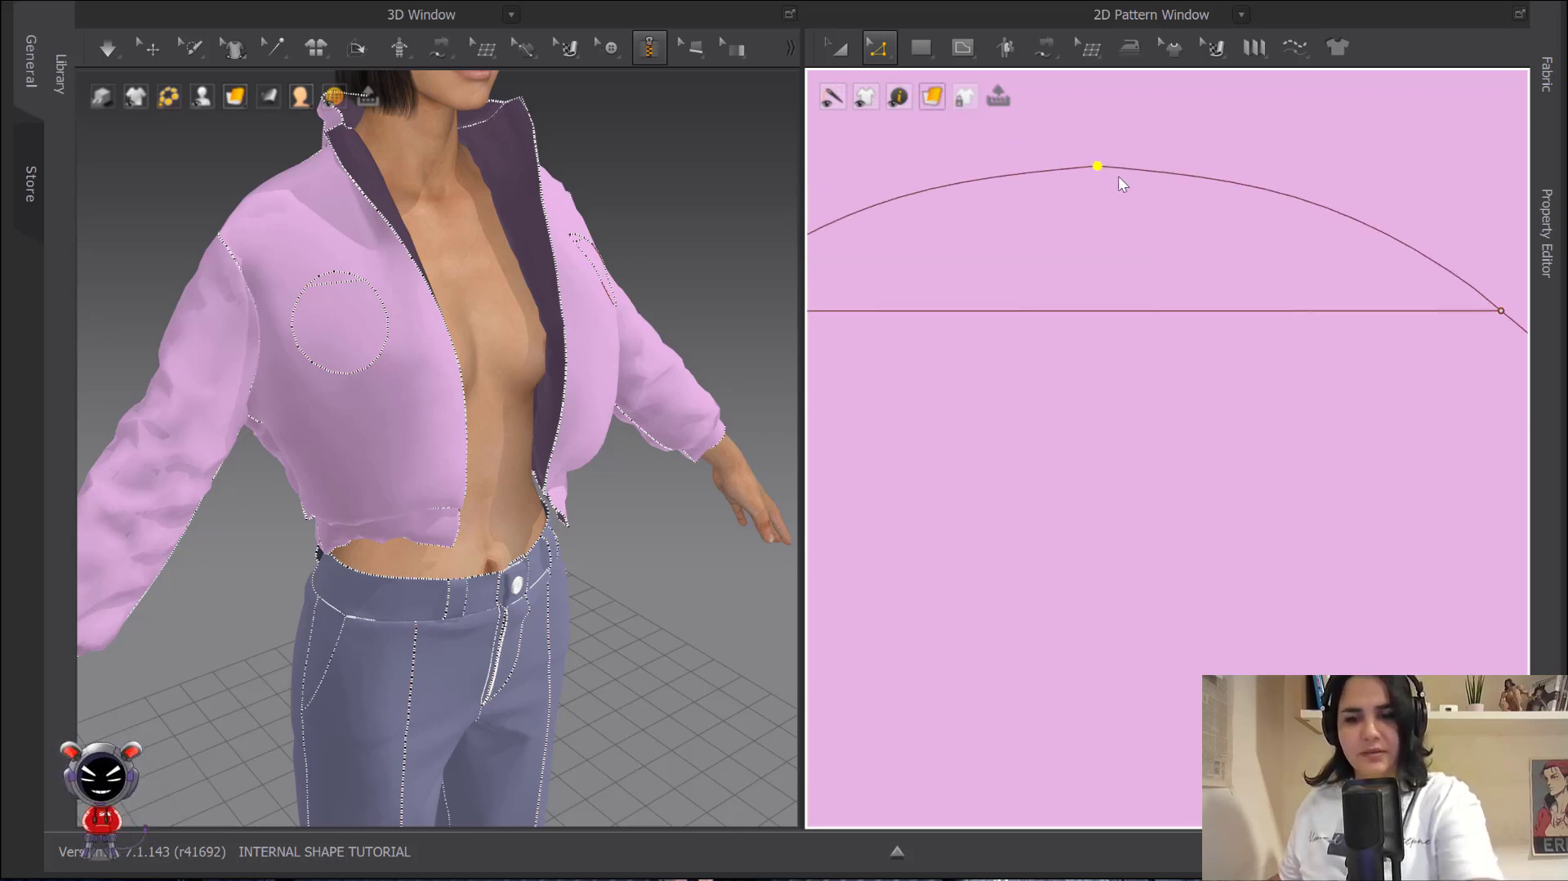
pyautogui.click(1119, 173)
pyautogui.press('Delete')
pyautogui.scroll(-3, 1106, 170)
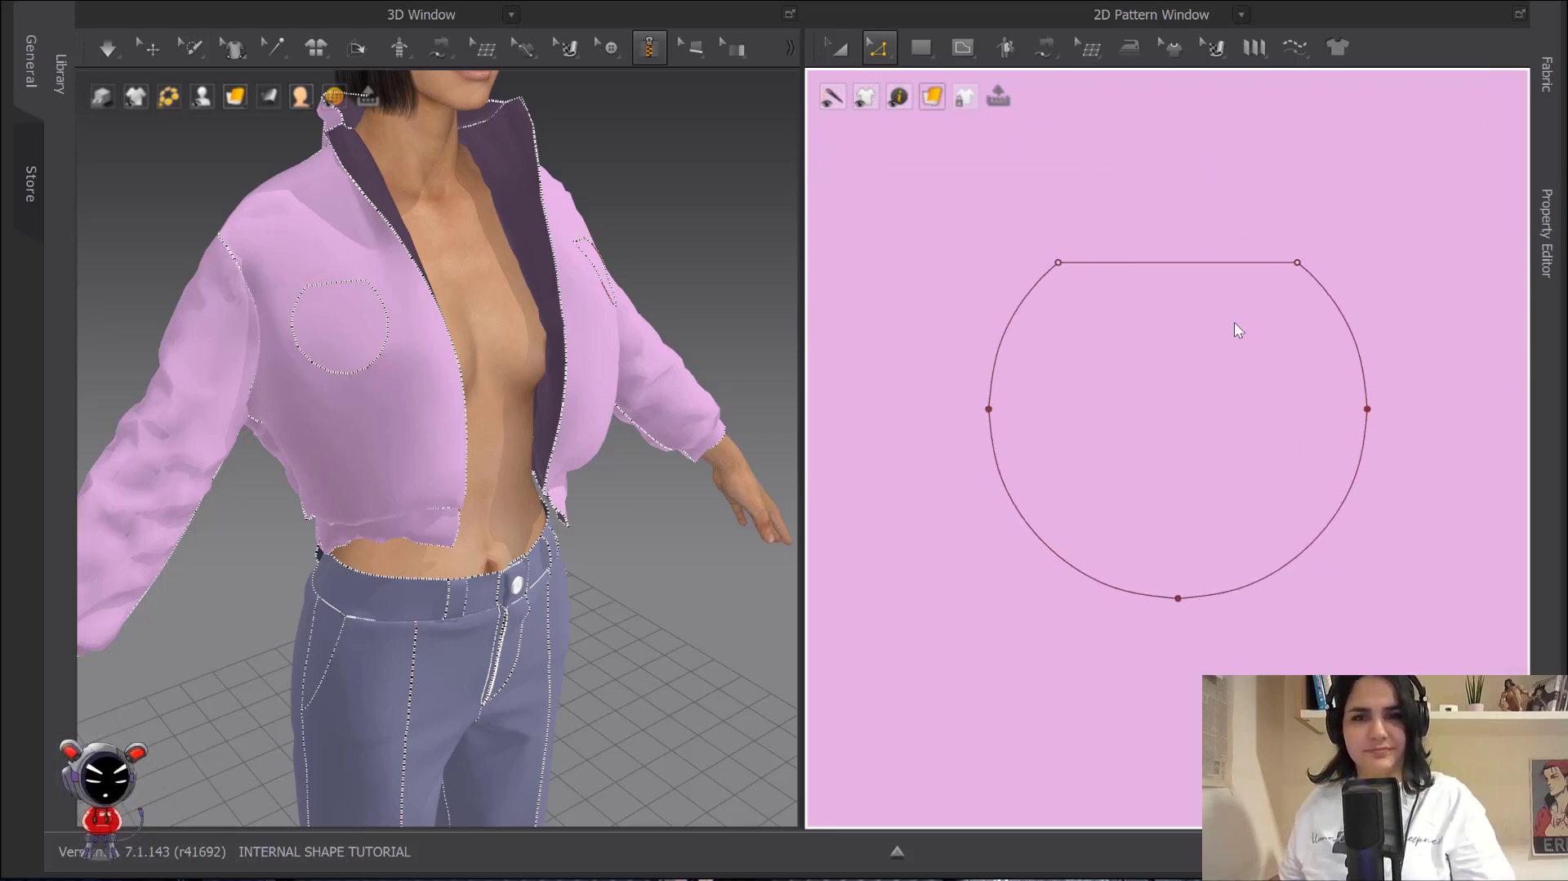
pyautogui.scroll(2, 349, 297)
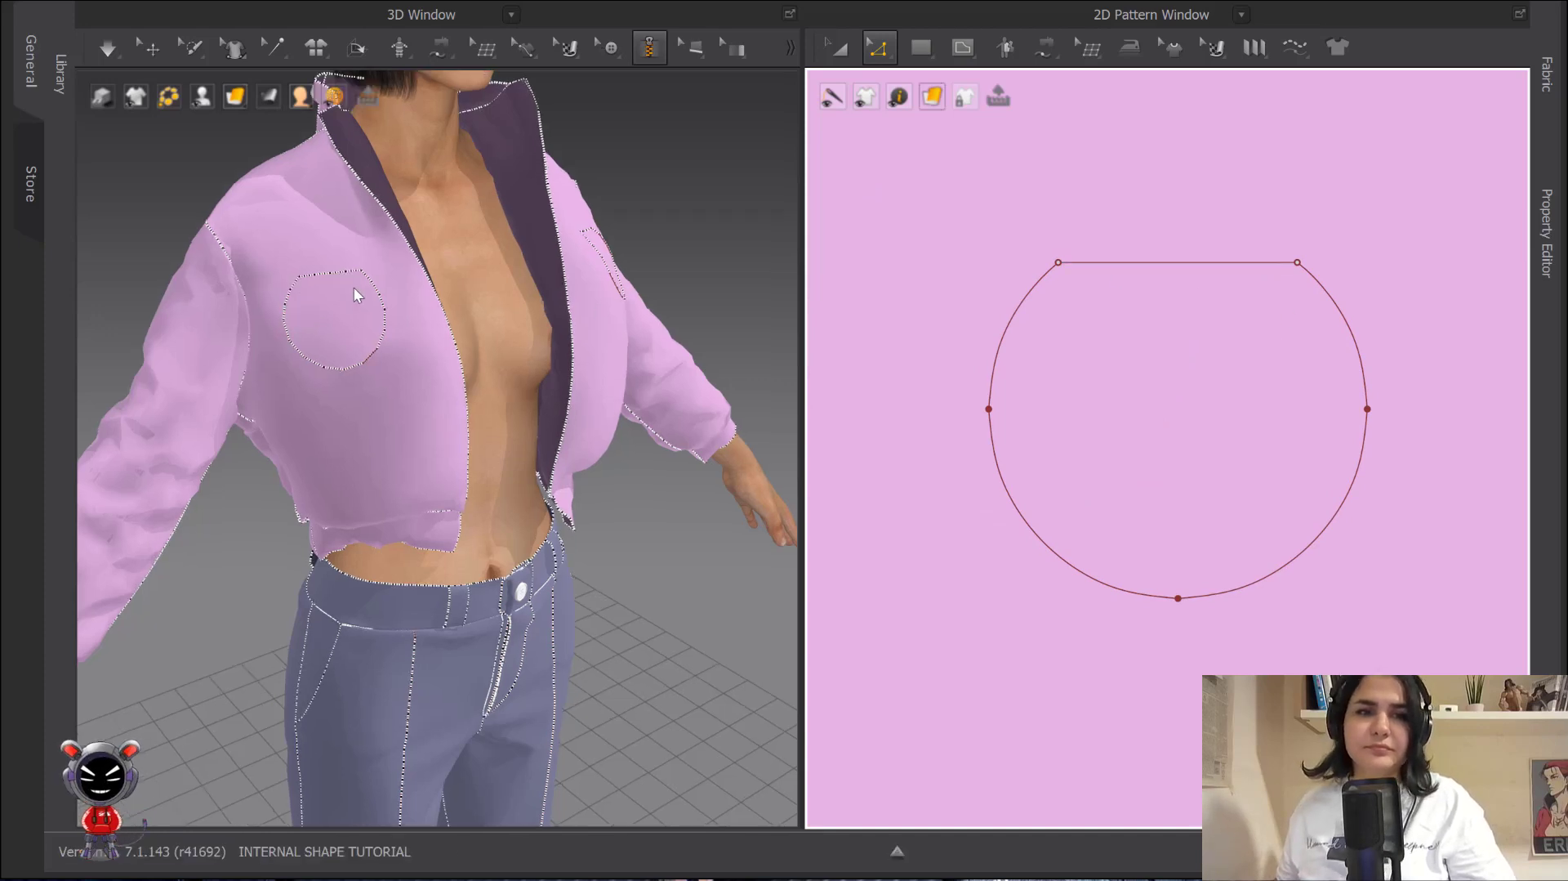
# - Clone the flat-topped circle as a separate pattern and place it beside the front bodice's armhole
pyautogui.click(839, 47)
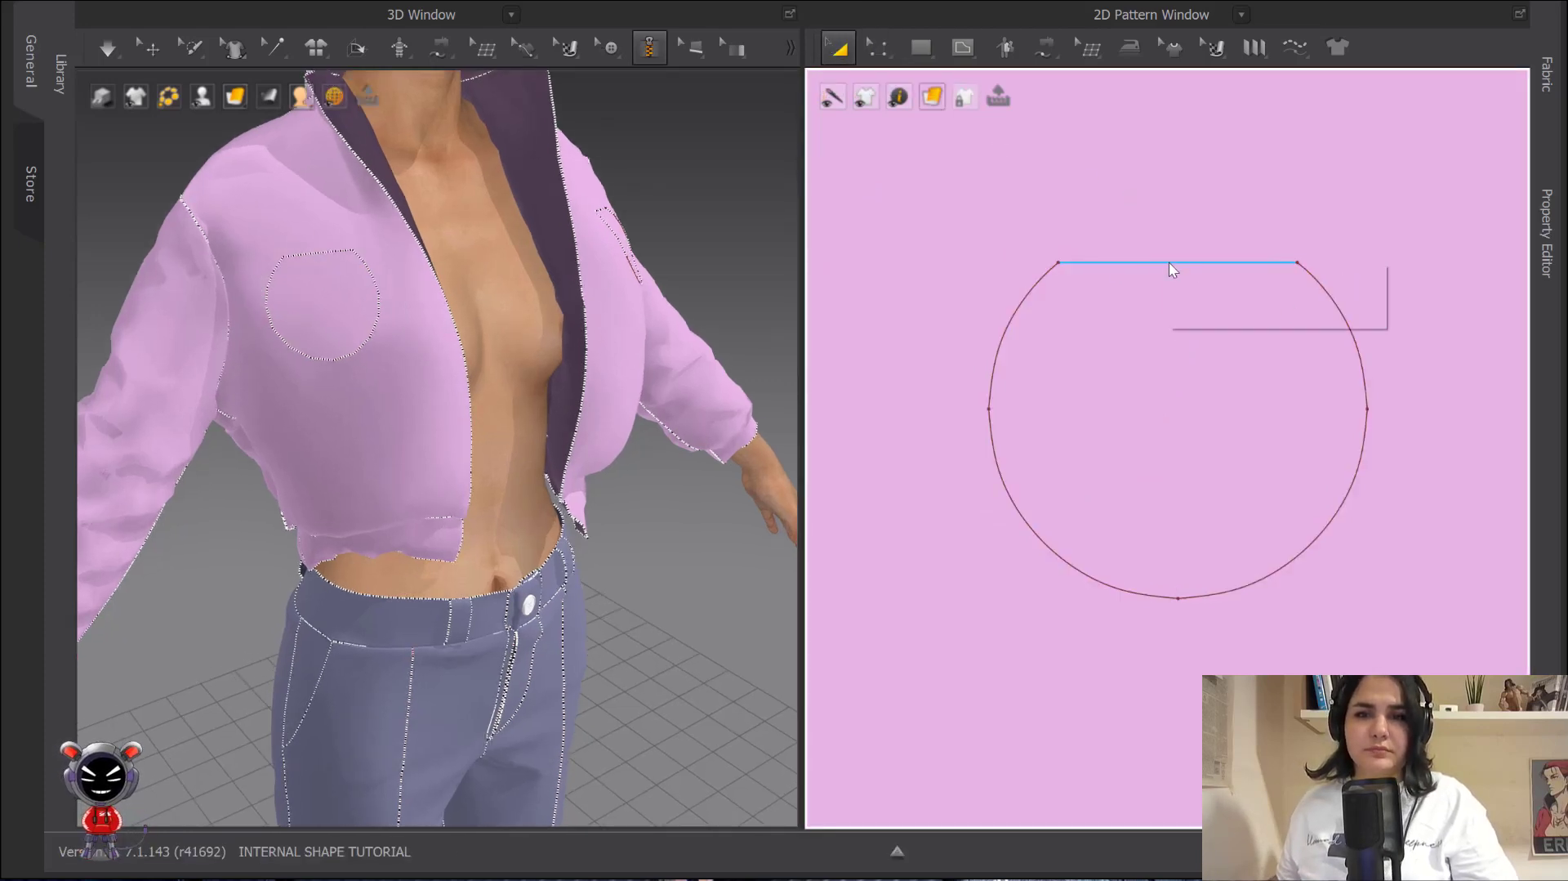
pyautogui.click(1178, 261)
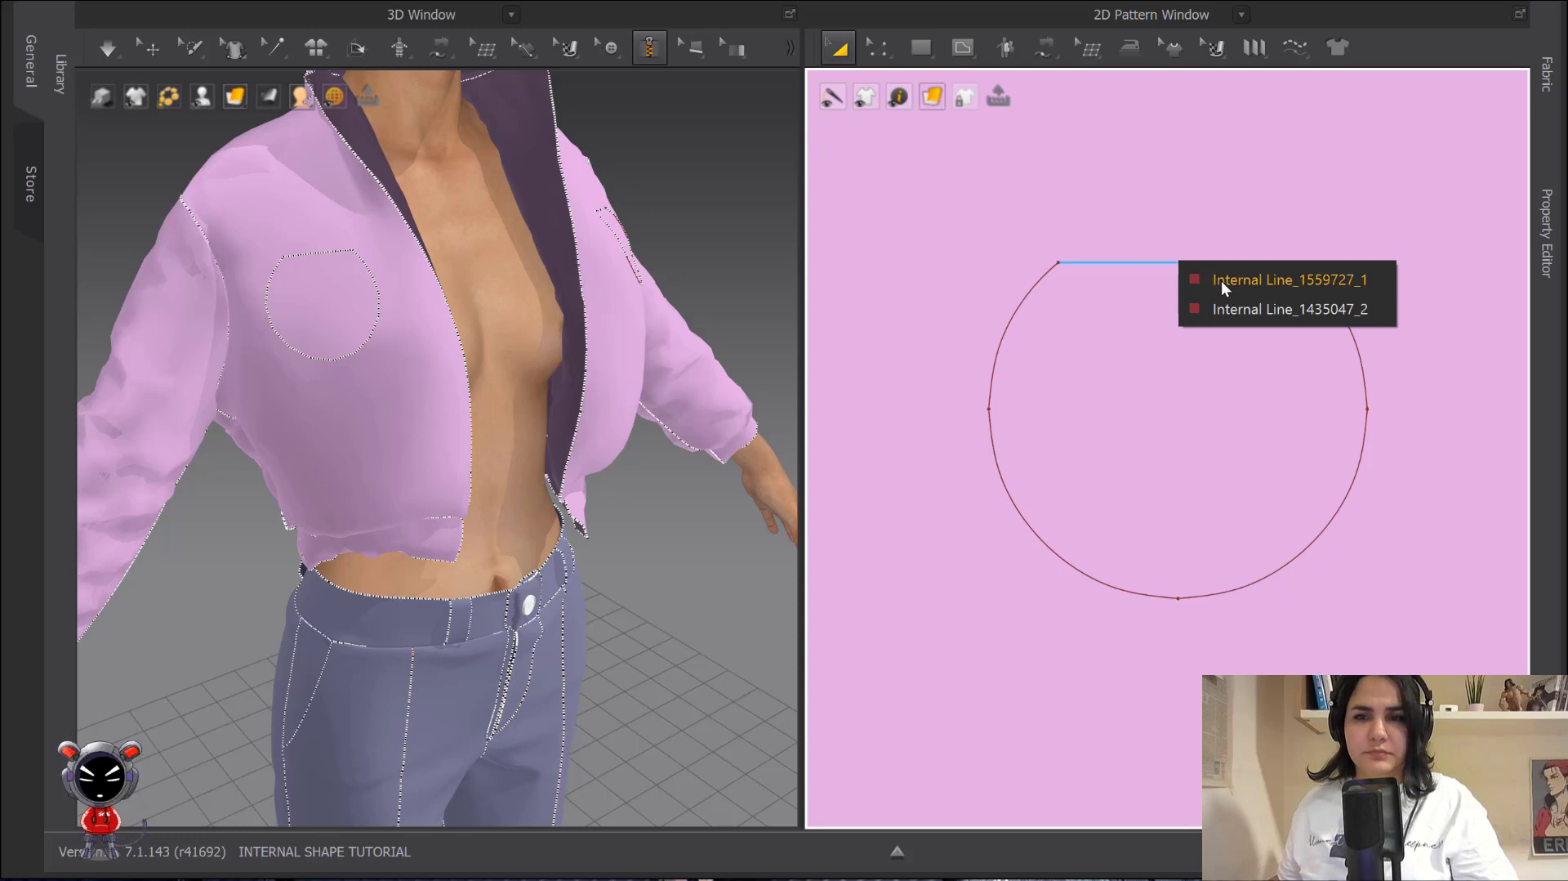
pyautogui.click(841, 48)
pyautogui.click(1018, 307)
pyautogui.rightClick(1017, 307)
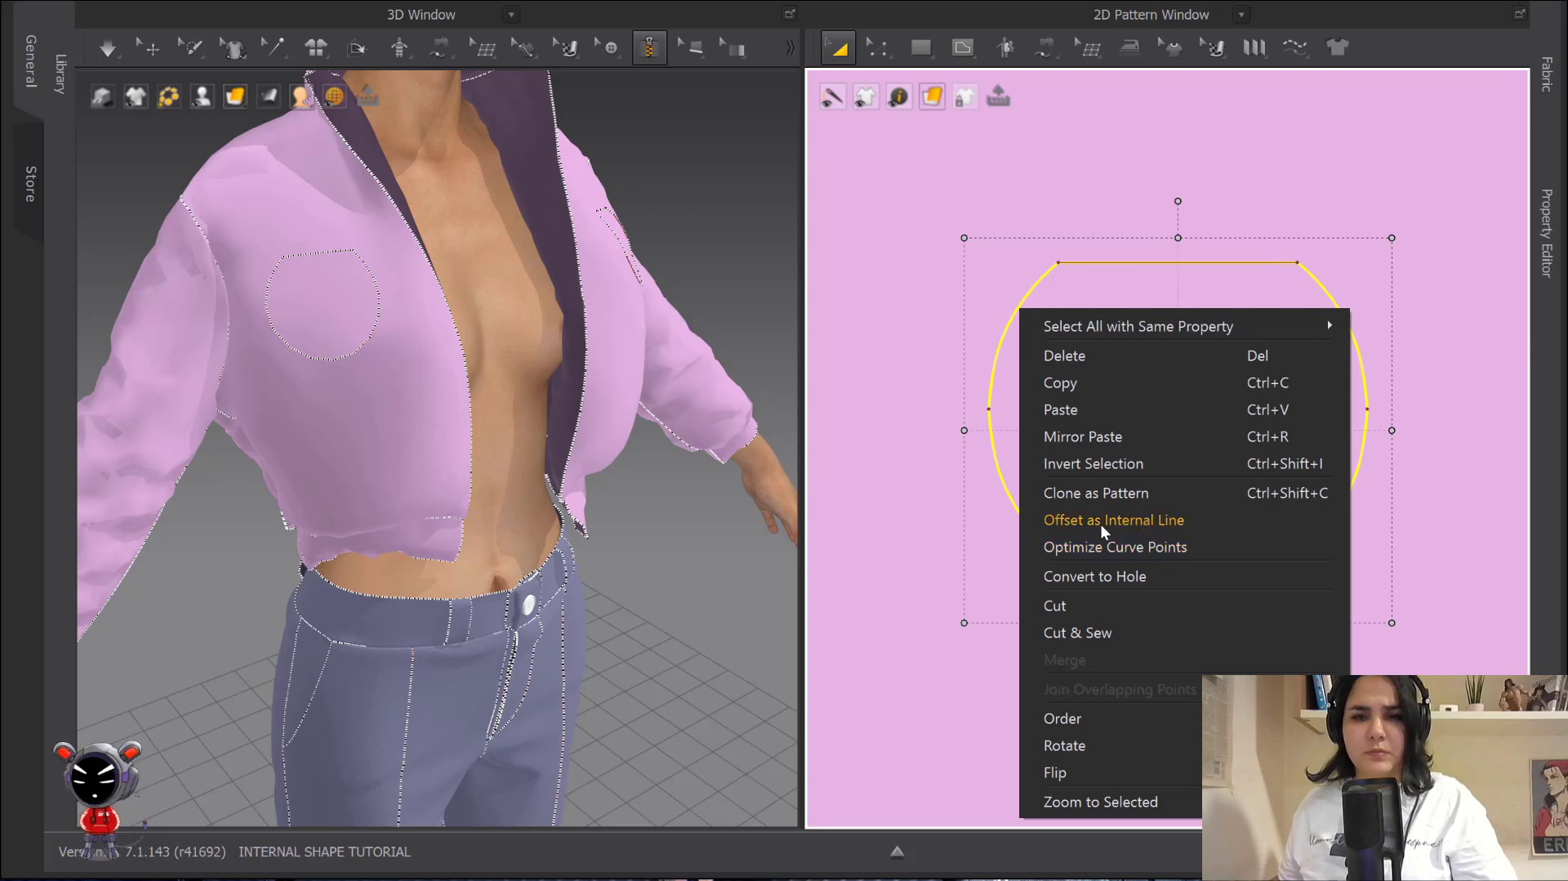
pyautogui.click(1101, 492)
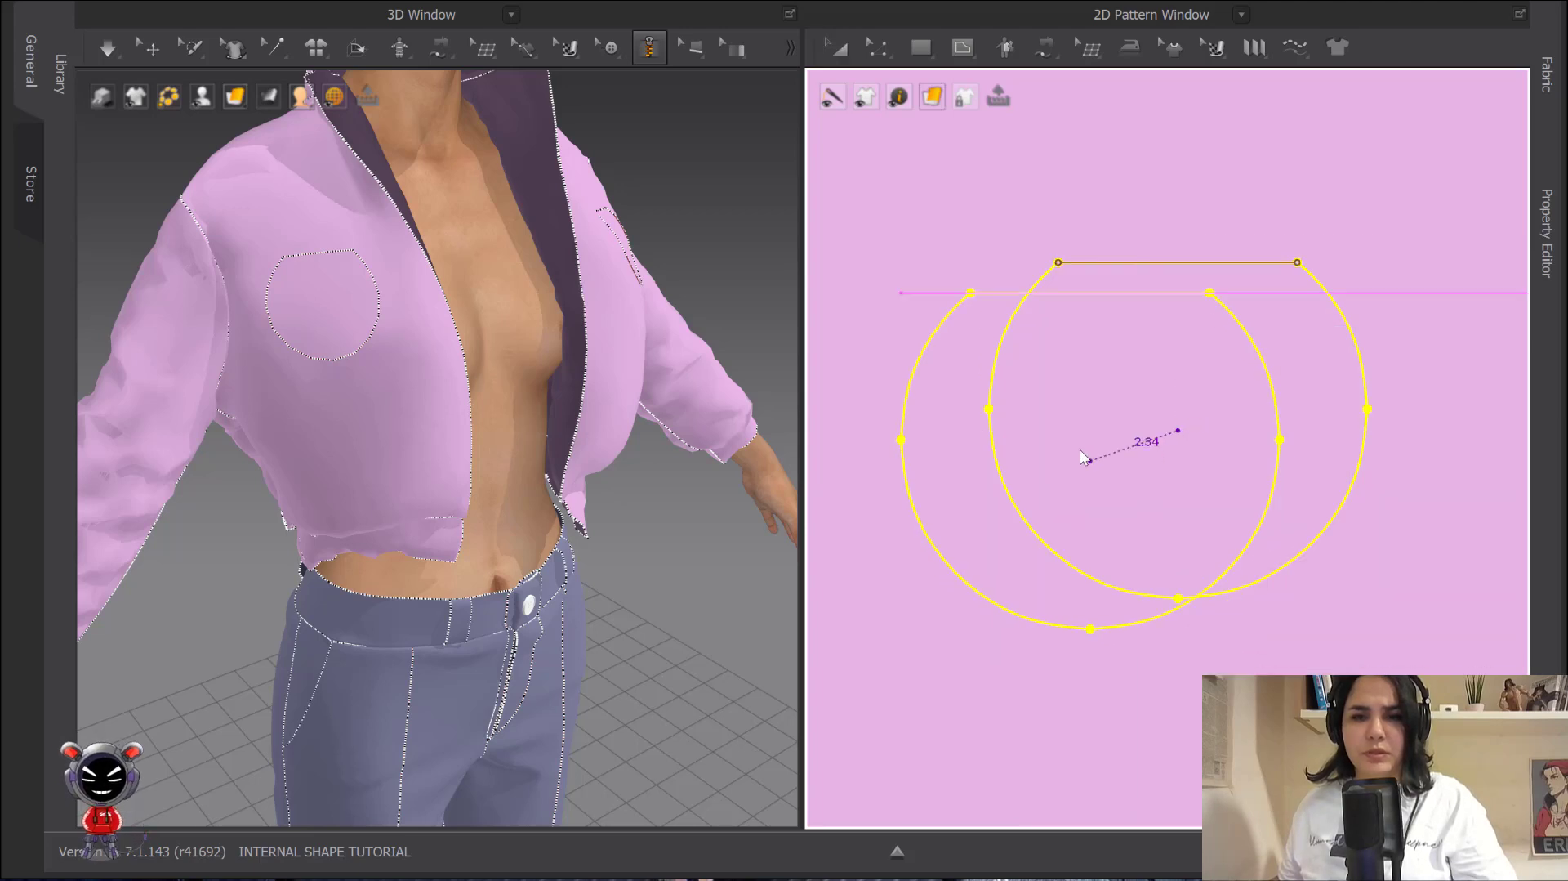
pyautogui.scroll(-4, 1080, 450)
pyautogui.click(1026, 320)
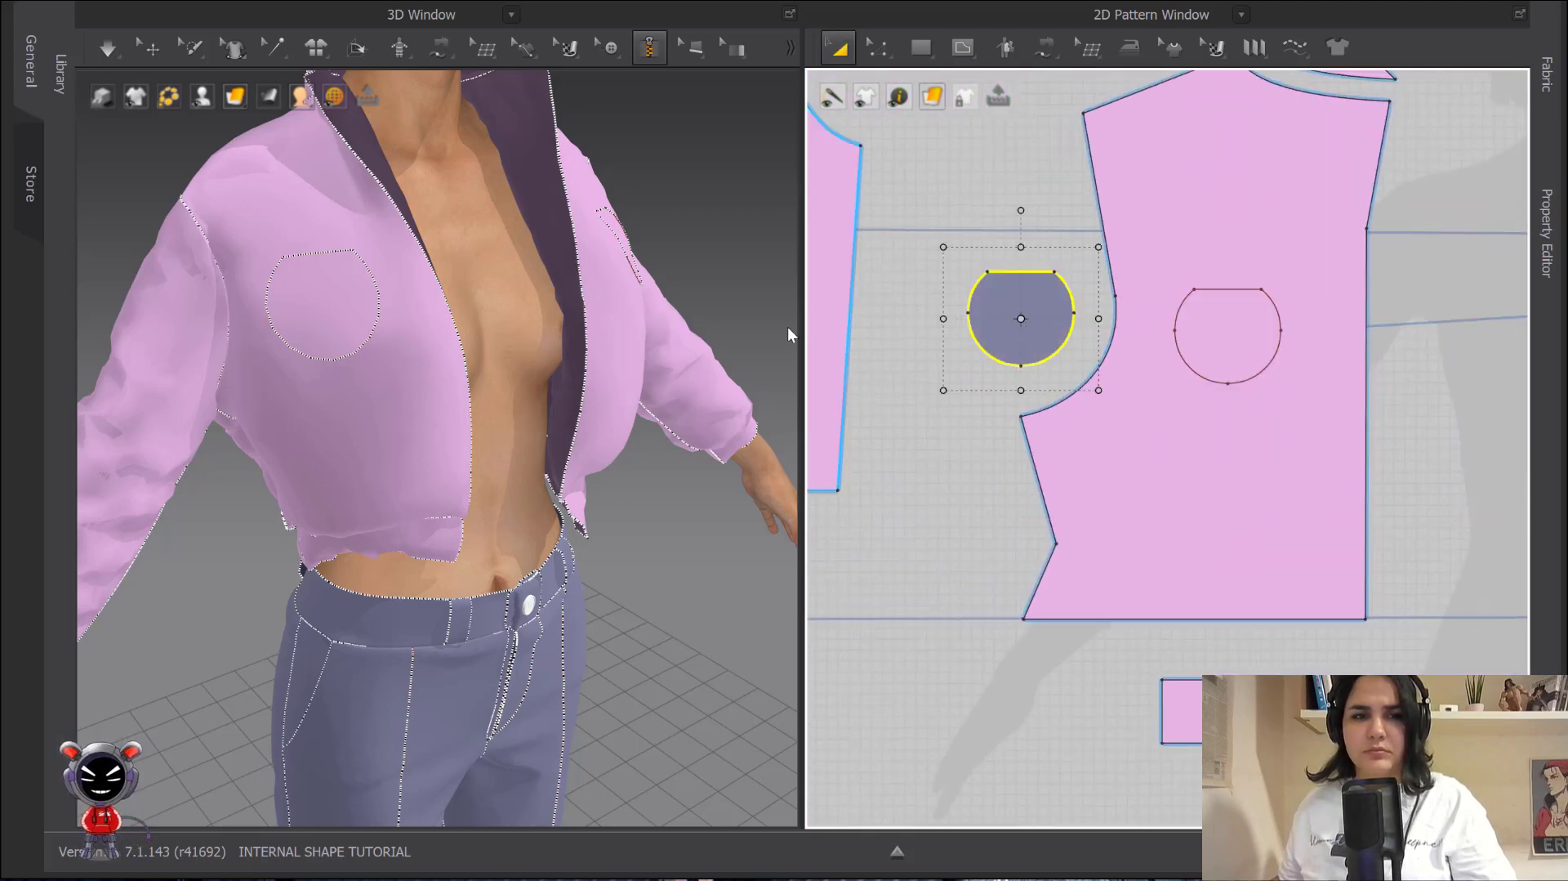
# - Free-sew the cloned pocket's curved edge to the matching curve on the front bodice, leaving the straight top edge open
pyautogui.press('n')
pyautogui.click(1055, 271)
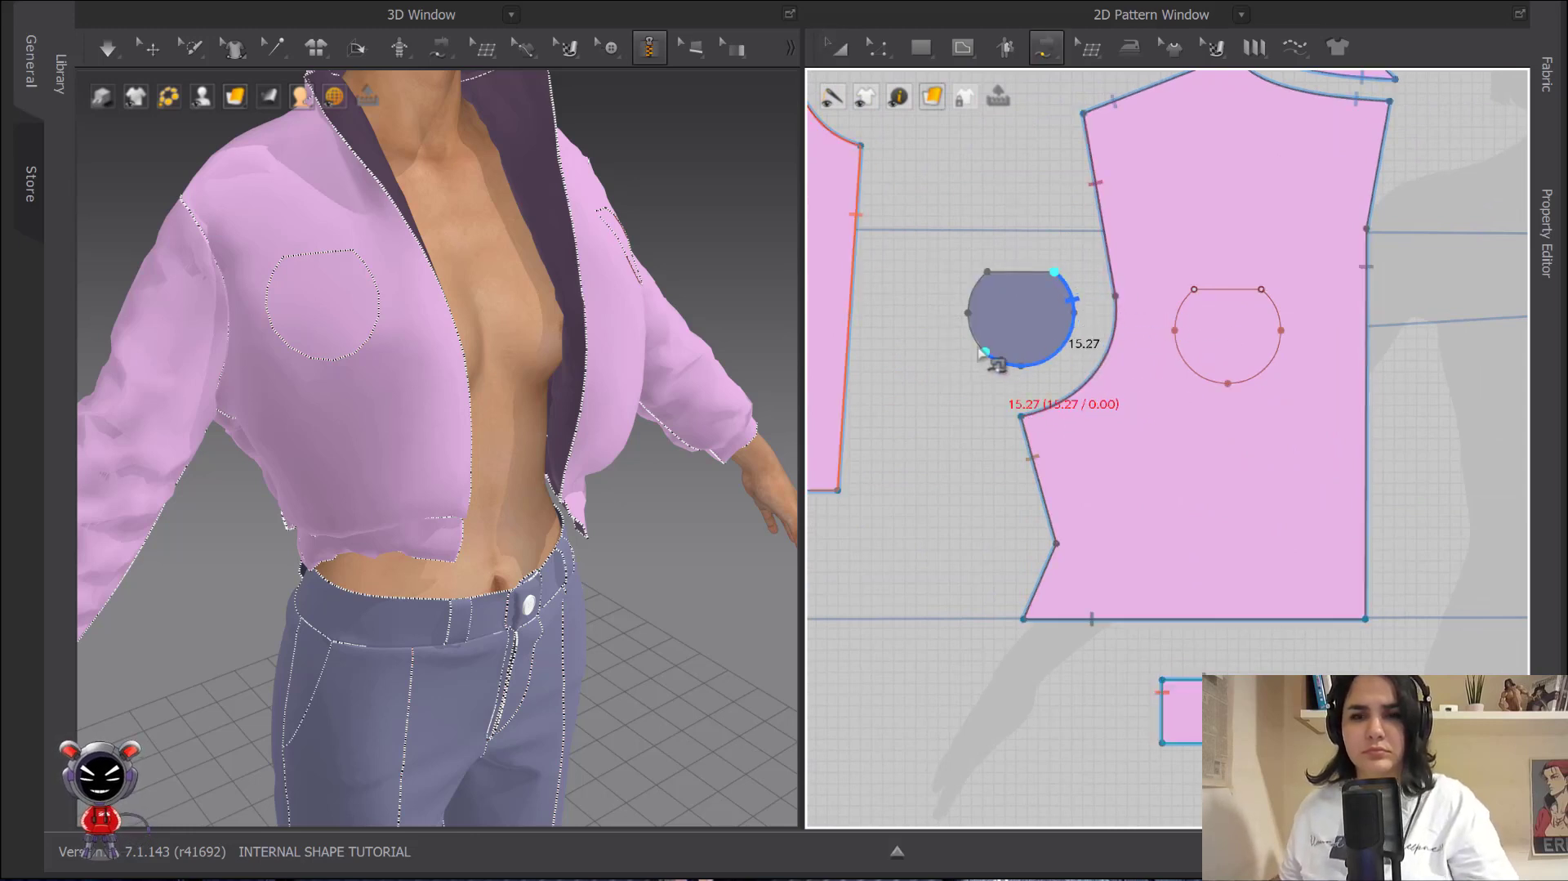
pyautogui.click(987, 272)
pyautogui.click(1261, 289)
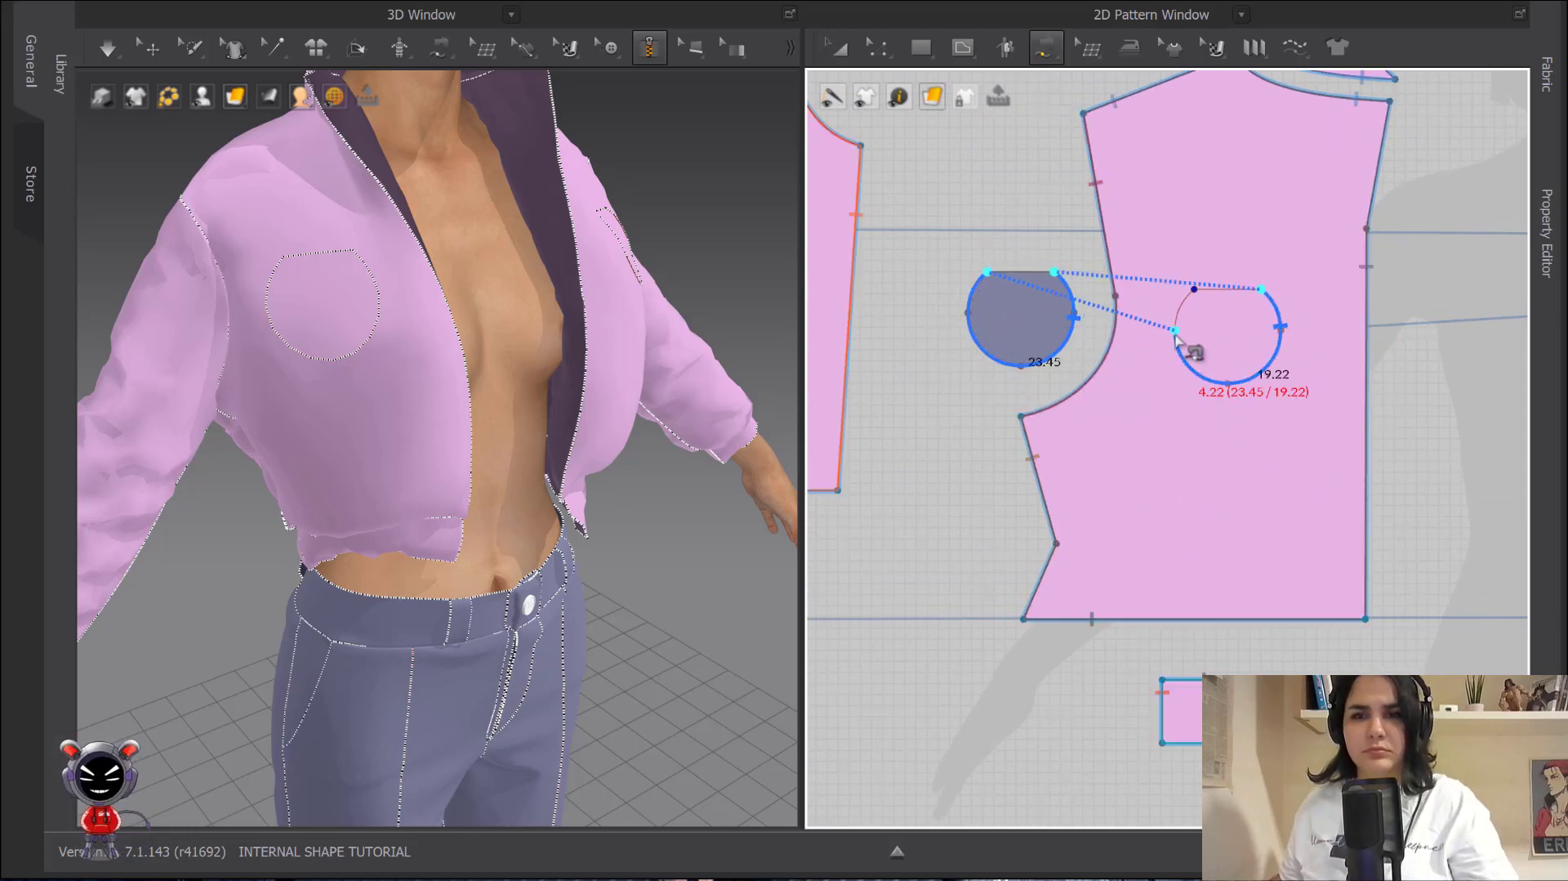
pyautogui.click(1194, 289)
# - Superimpose the cloned pocket over the jacket front in 3D using Superimpose (Over), and deselect it
pyautogui.click(153, 49)
pyautogui.scroll(-3, 317, 313)
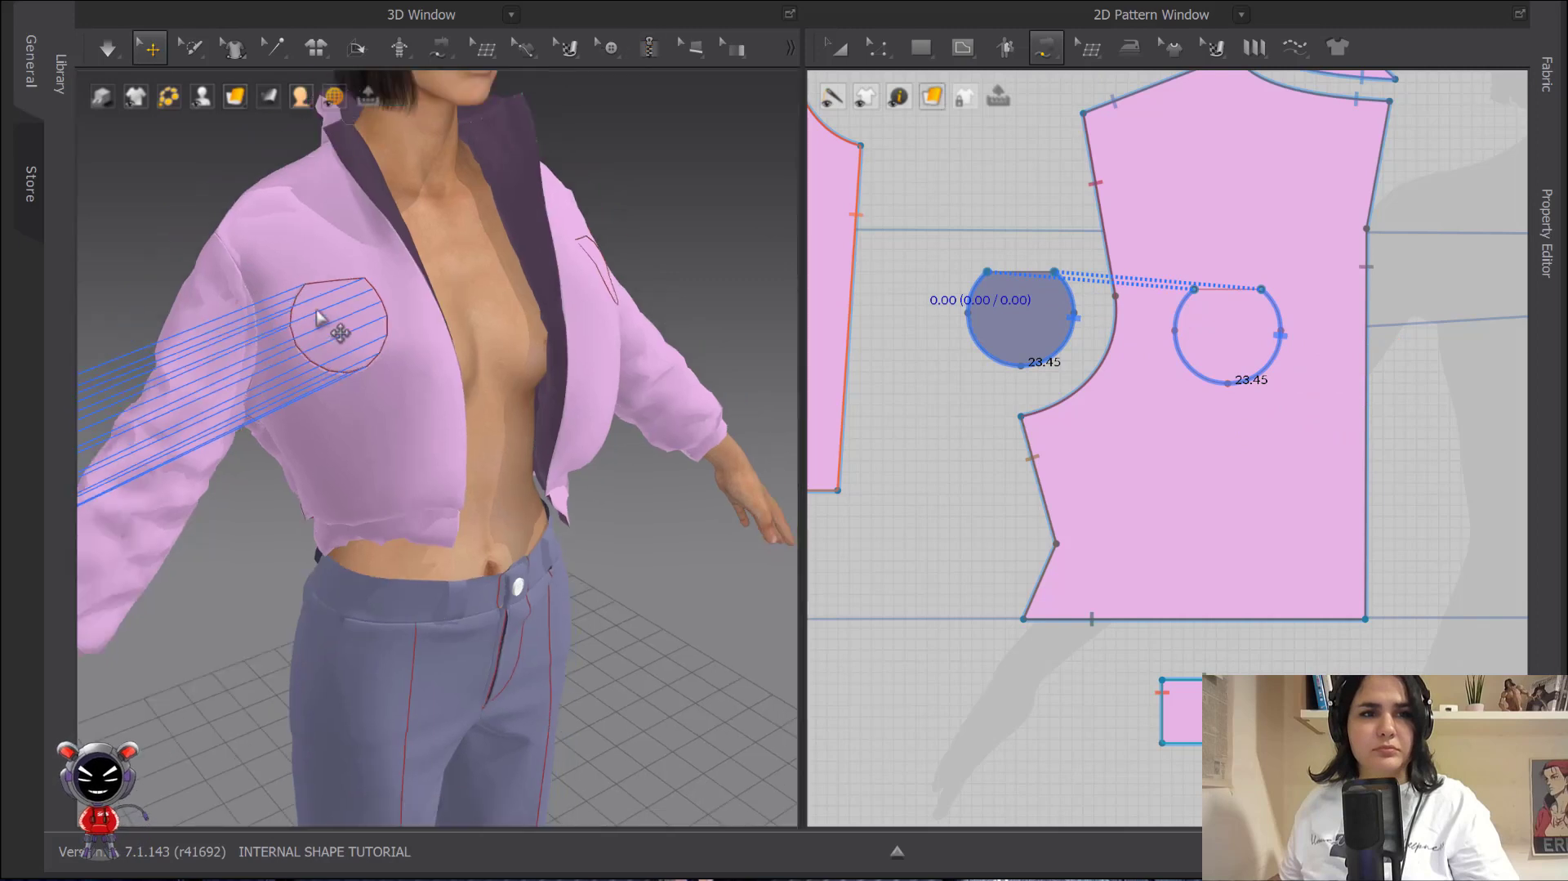
pyautogui.moveTo(384, 290); pyautogui.dragTo(557, 219, button='middle')
pyautogui.click(309, 378)
pyautogui.rightClick(309, 378)
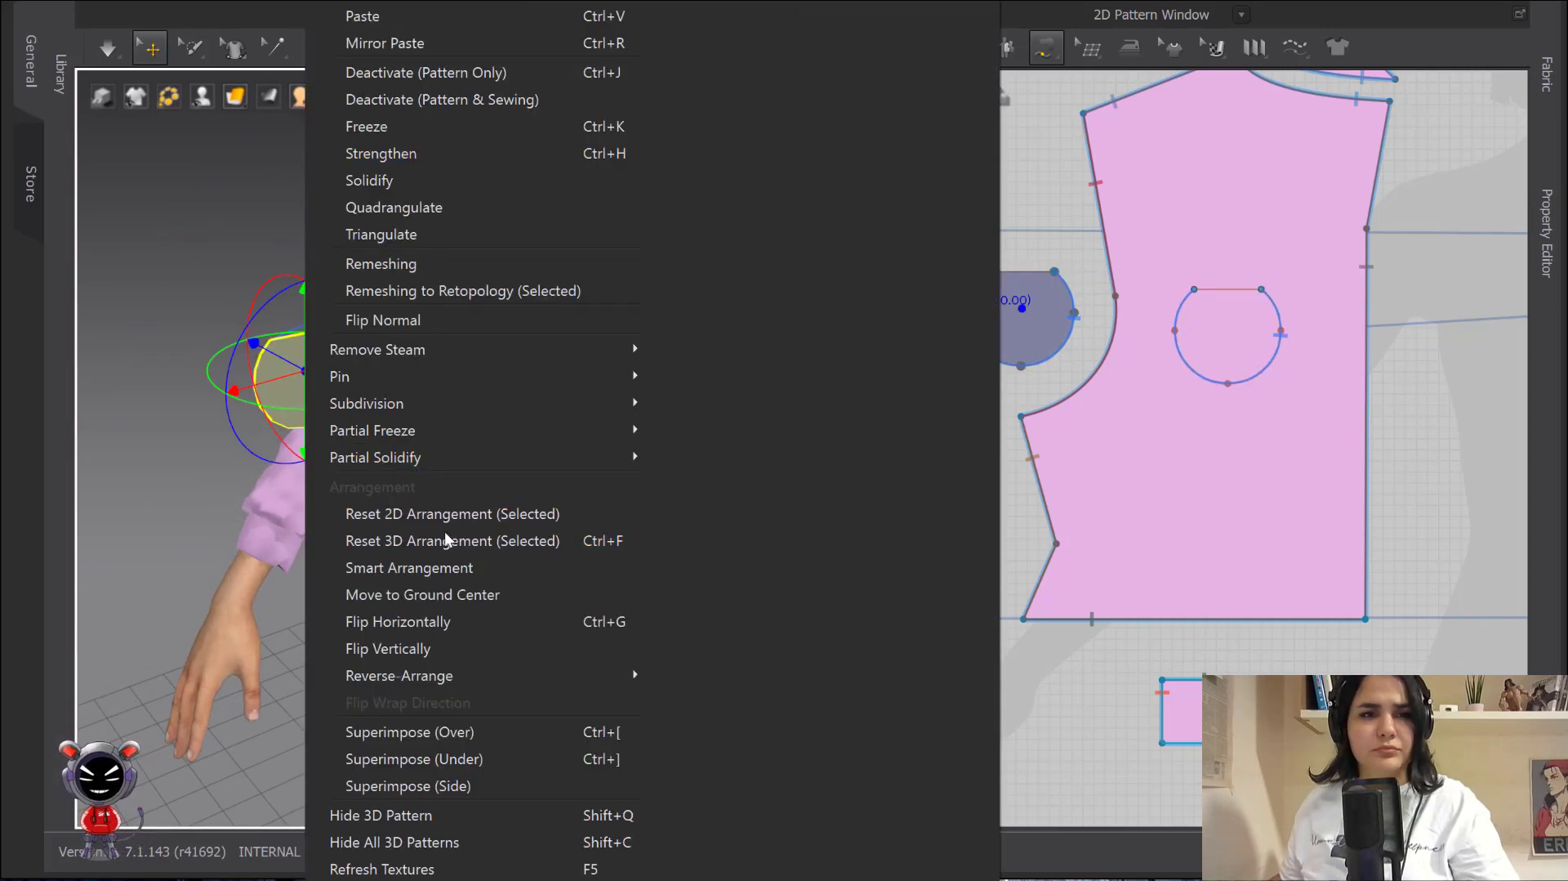
pyautogui.click(443, 729)
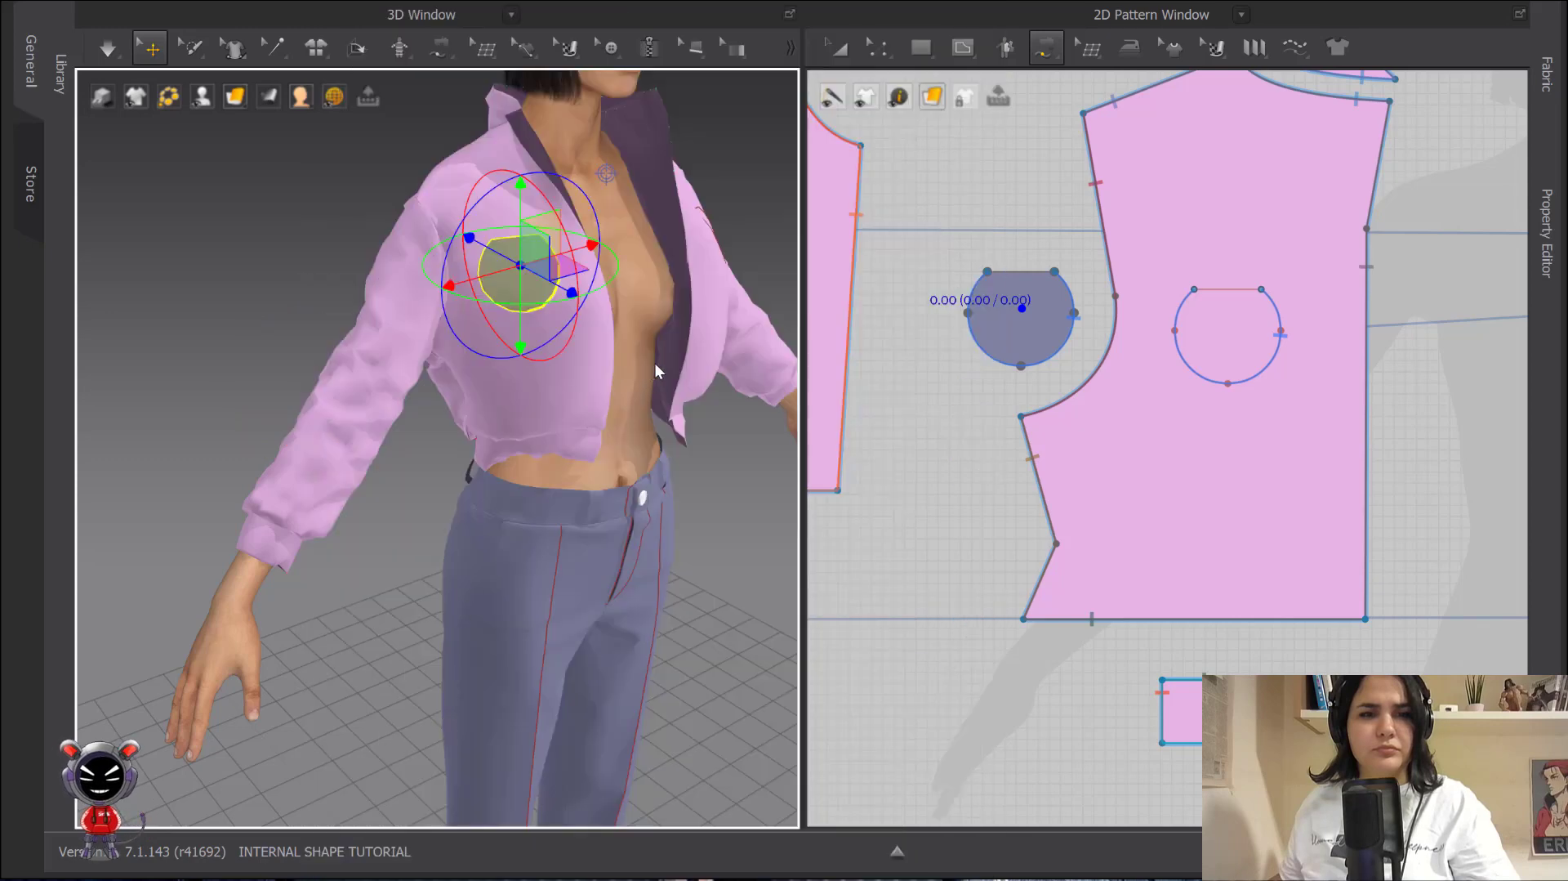
pyautogui.moveTo(655, 363); pyautogui.dragTo(465, 646, button='middle')
pyautogui.scroll(1, 465, 646)
pyautogui.click(246, 221)
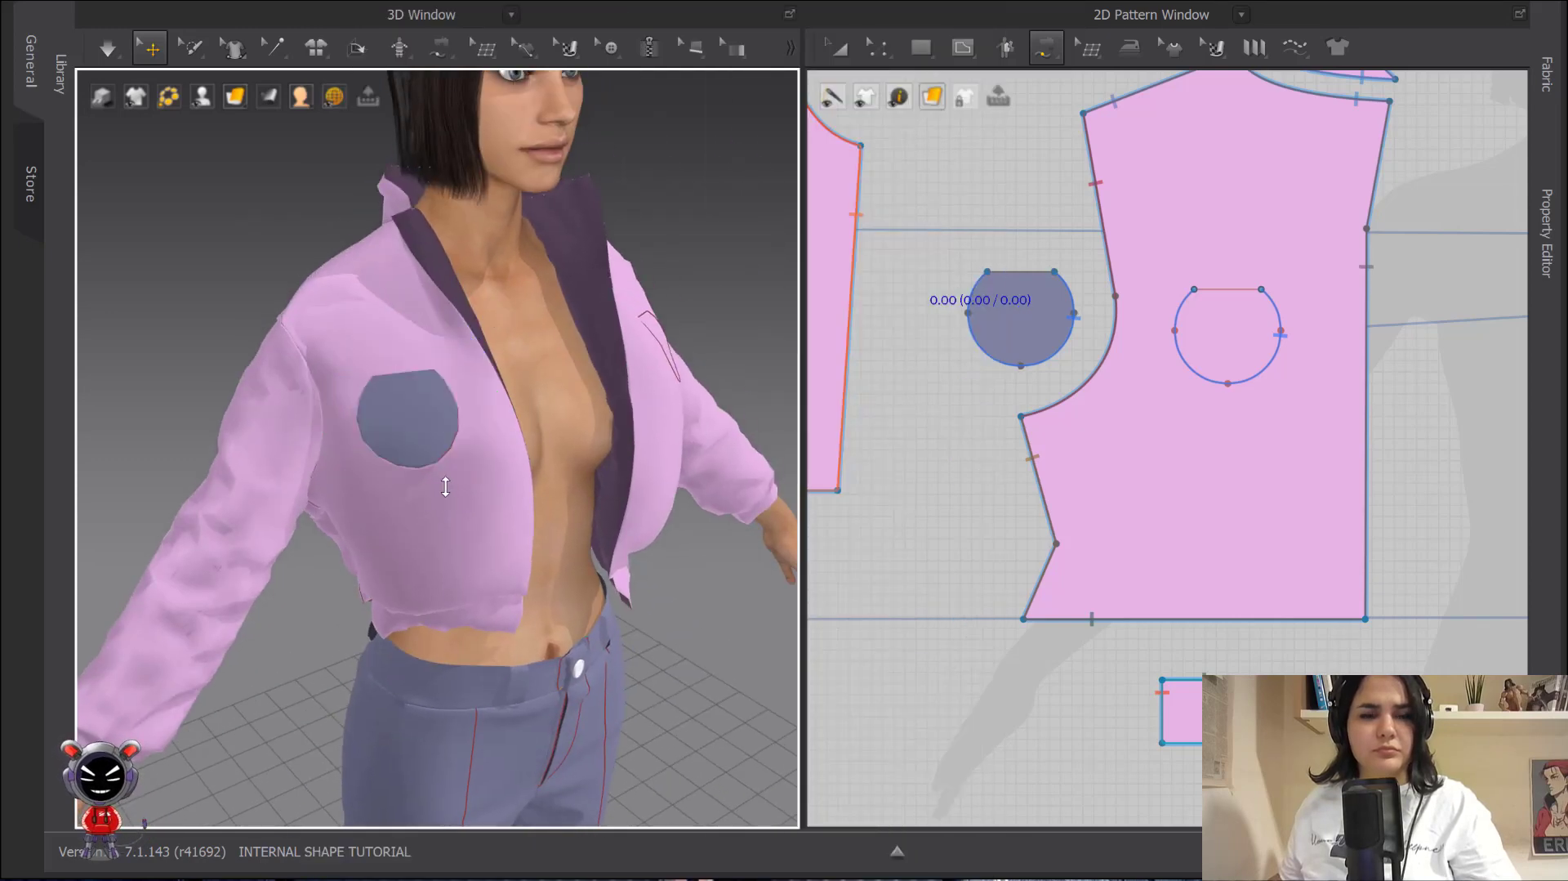
# - Simulate the garment, pull gently on the jacket front, and inspect the sewn pocket up close and from the front
pyautogui.press('space')
pyautogui.moveTo(445, 487); pyautogui.dragTo(453, 445)
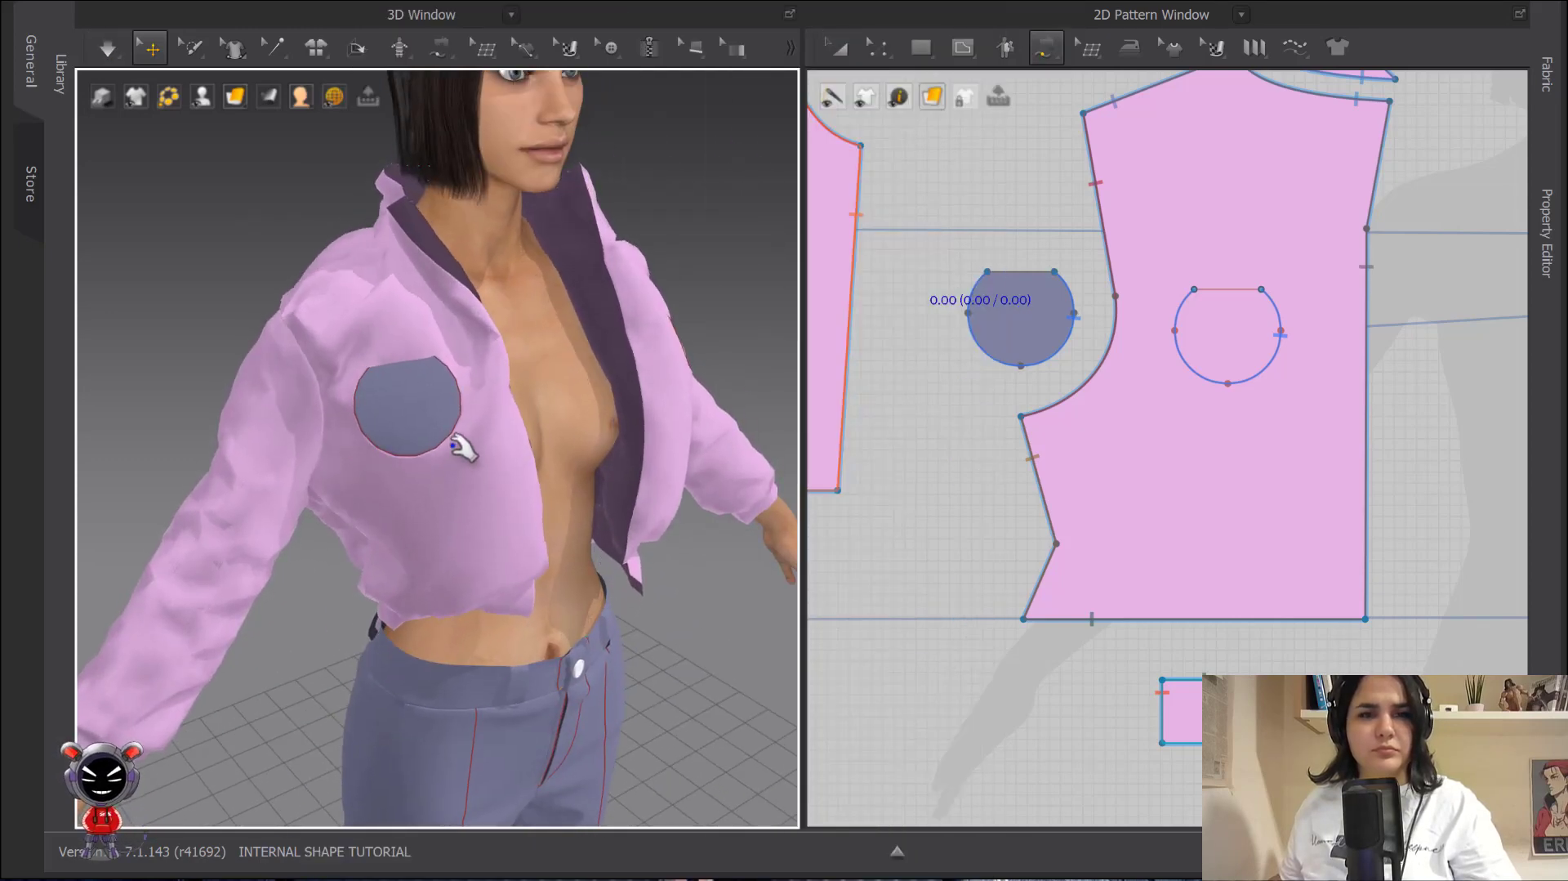
pyautogui.scroll(5, 473, 406)
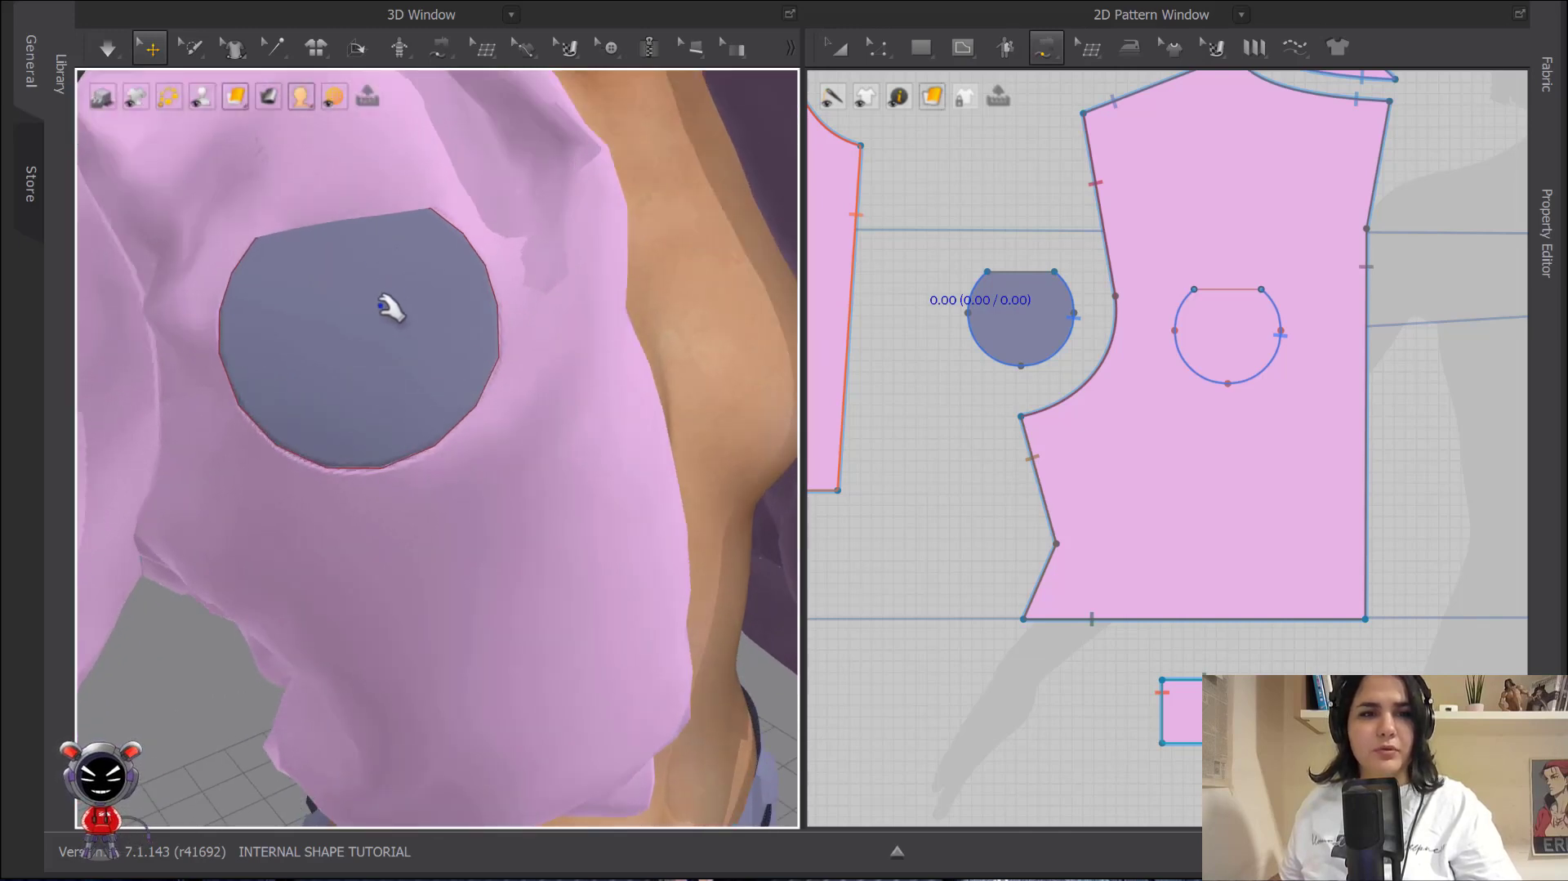
pyautogui.scroll(-8, 374, 306)
pyautogui.moveTo(463, 388); pyautogui.dragTo(425, 377, button='right')
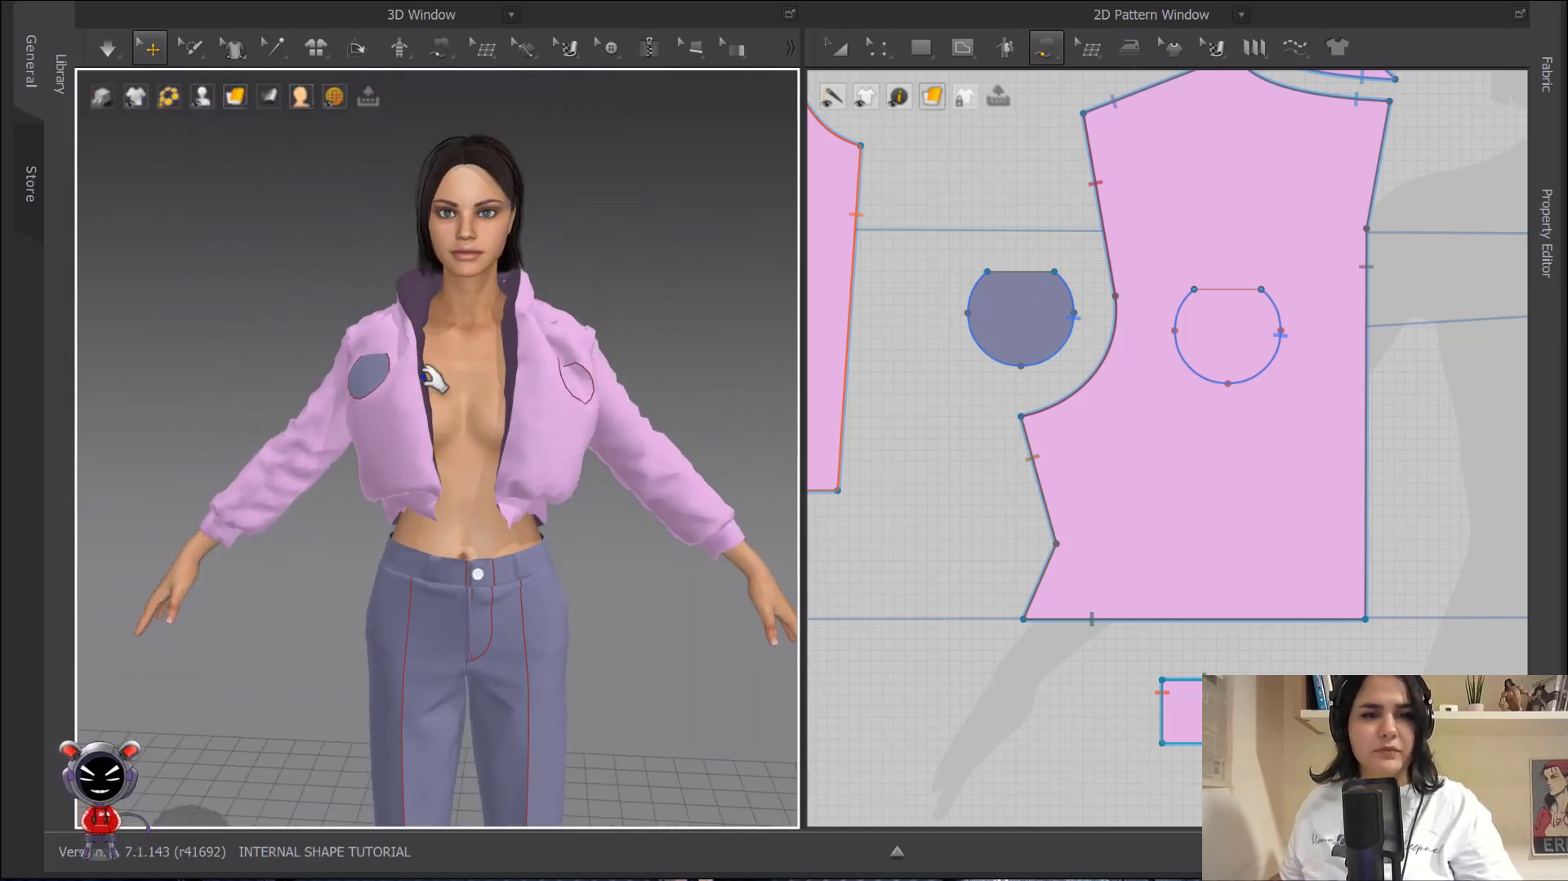
pyautogui.scroll(3, 420, 377)
# - Delete the cloned pocket pattern and the circle's curved outline from the front bodice
pyautogui.click(825, 47)
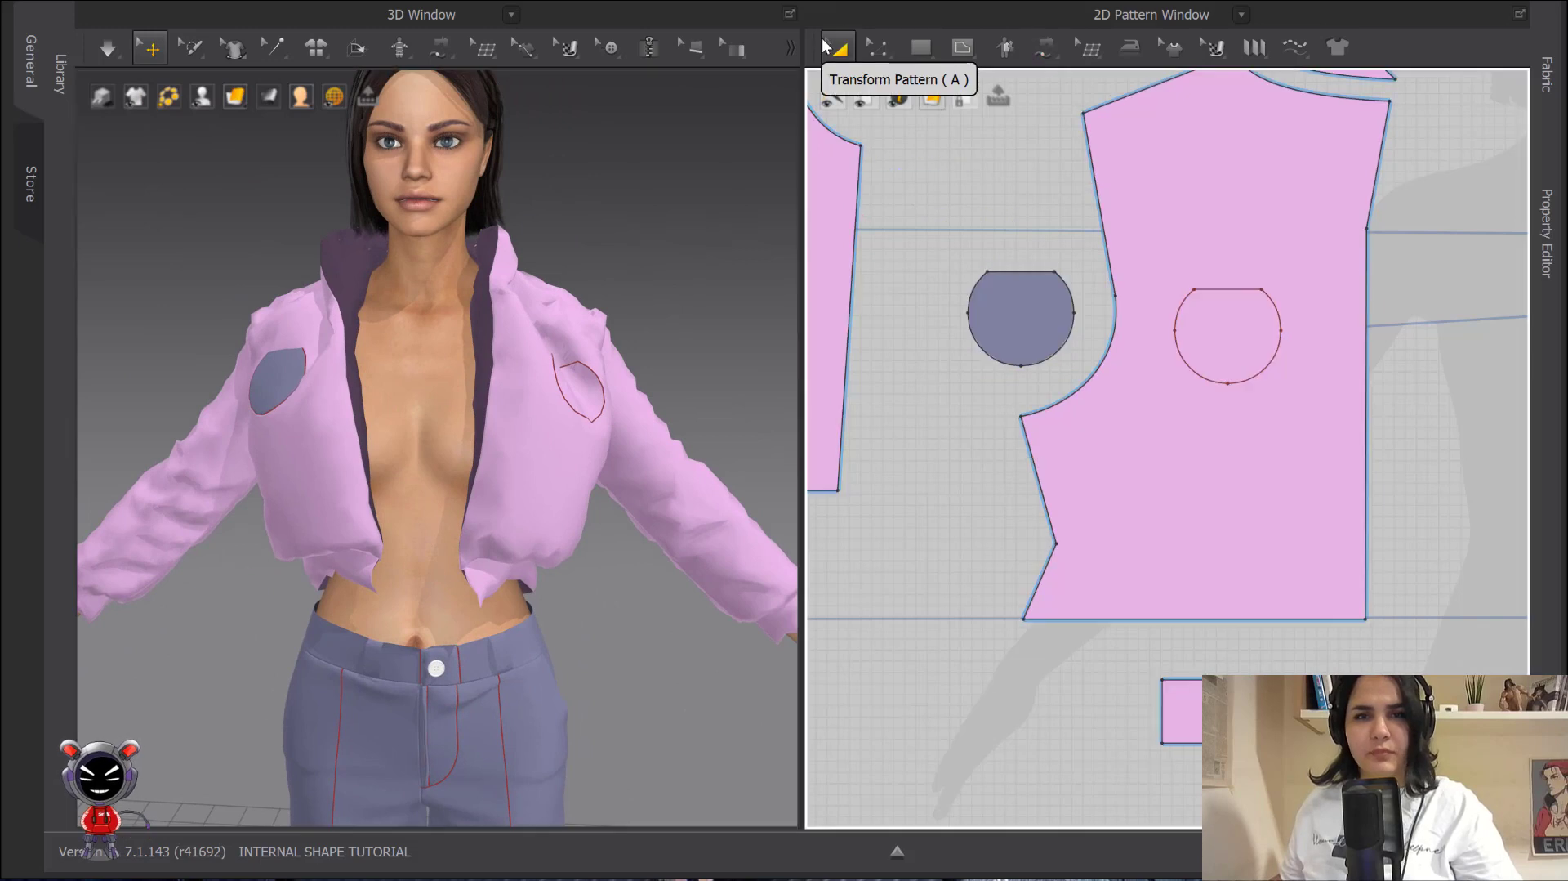
pyautogui.click(1003, 313)
pyautogui.press('Delete')
pyautogui.click(1292, 319)
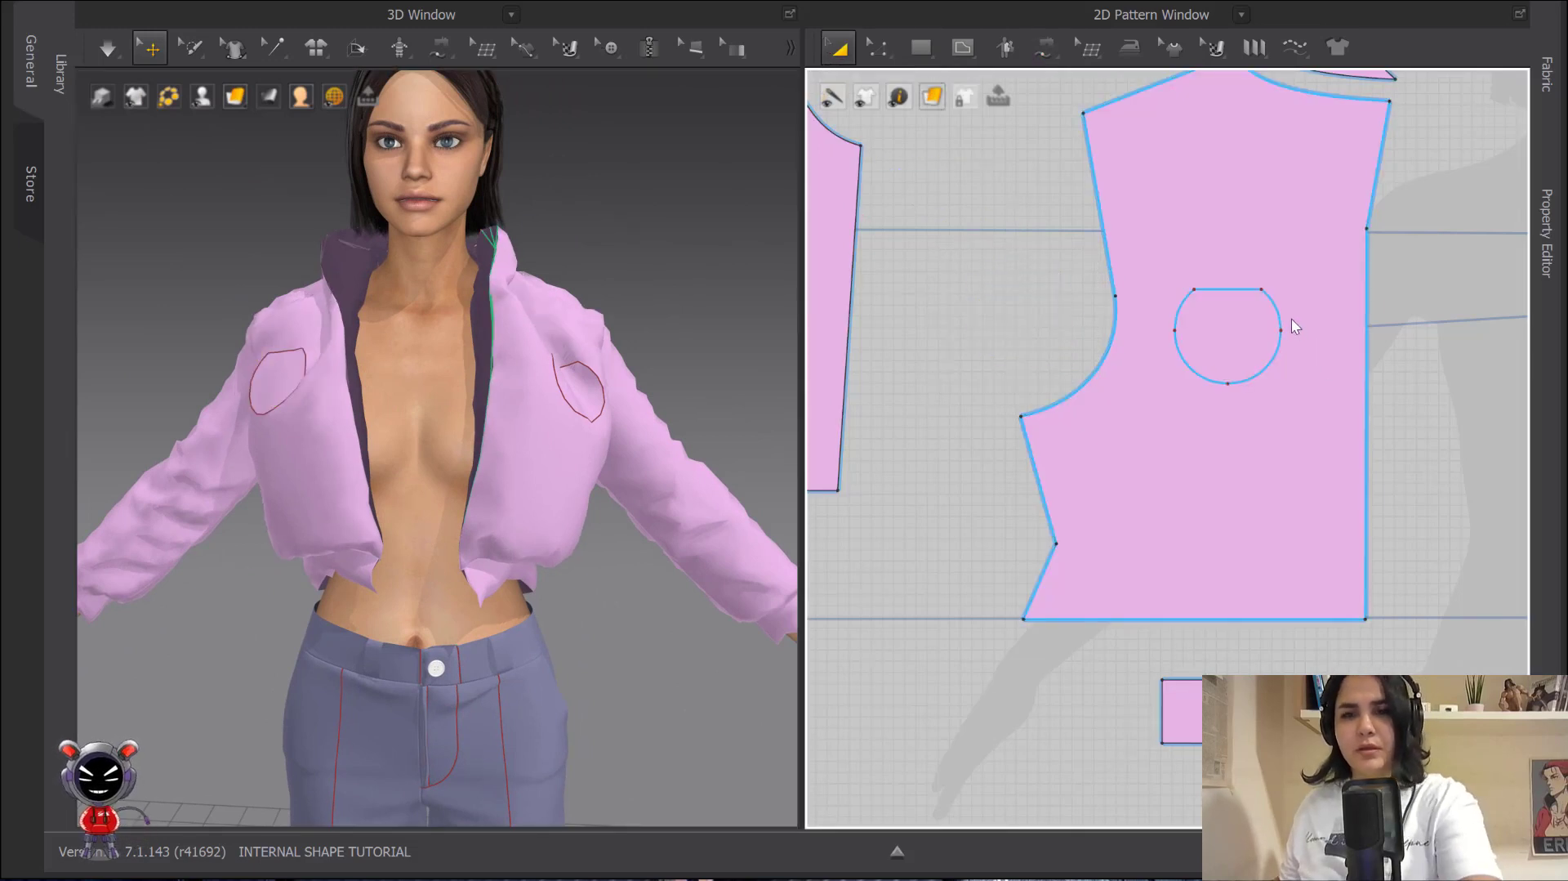
pyautogui.click(1278, 316)
pyautogui.press('Delete')
# - Delete the remaining short horizontal internal line from the front bodice
pyautogui.click(962, 48)
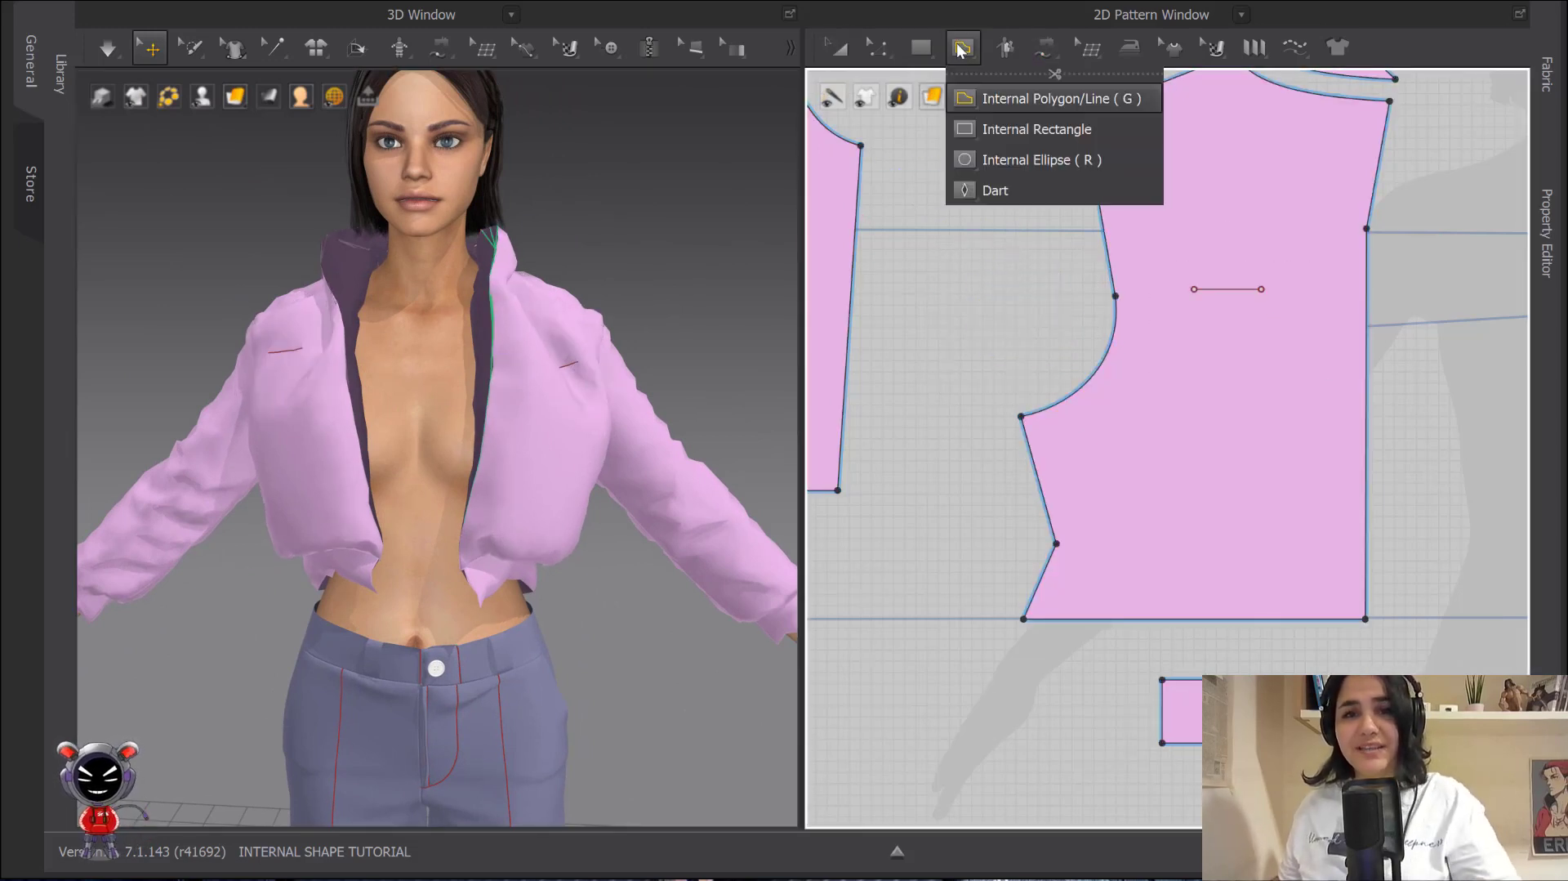
pyautogui.click(1017, 190)
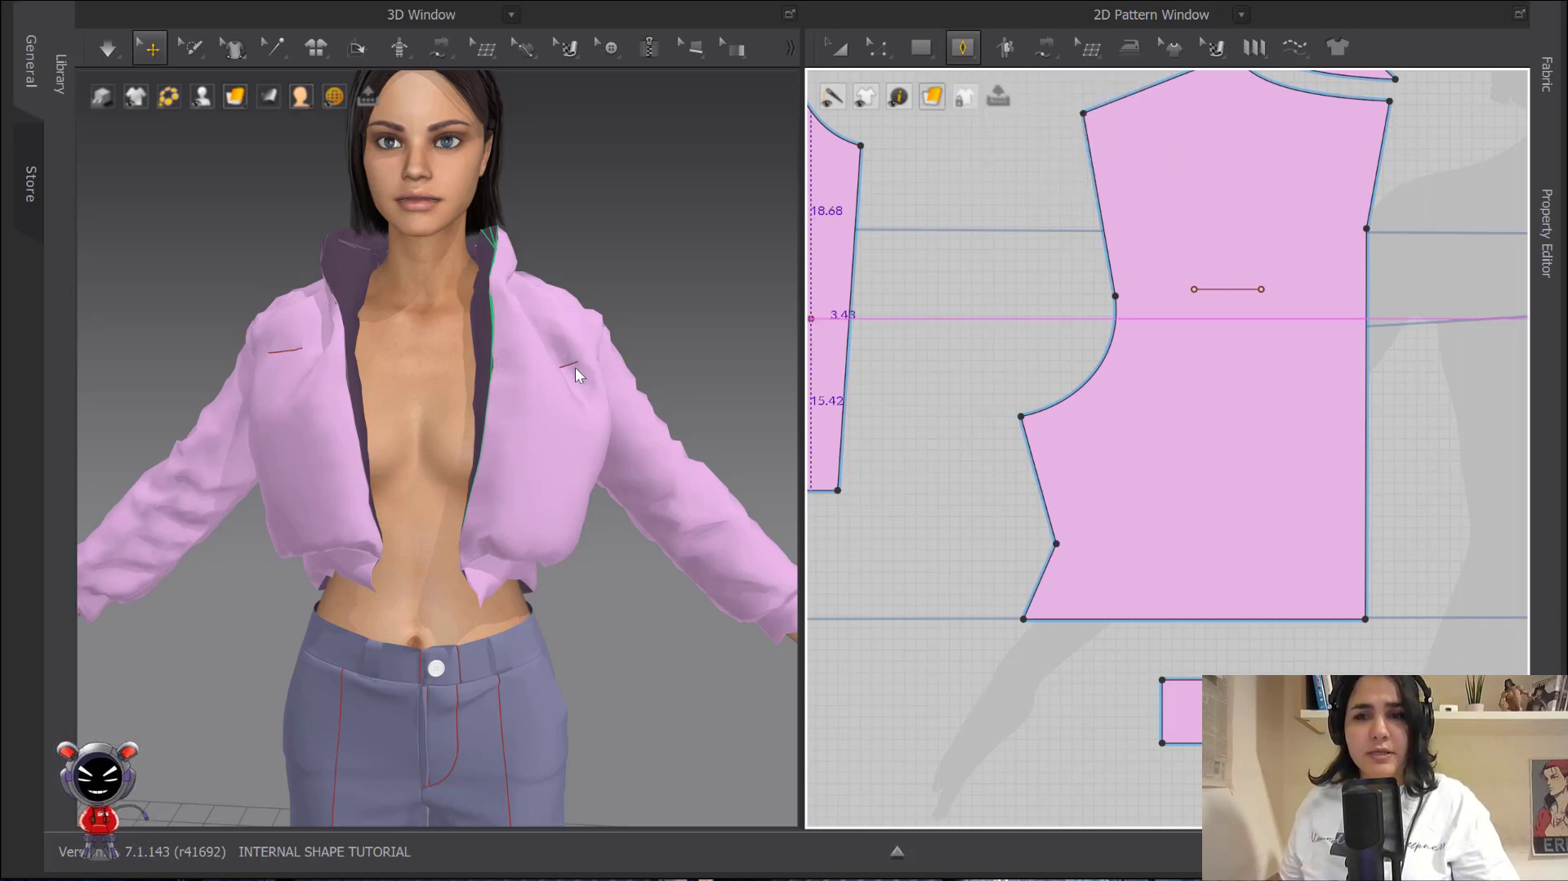
pyautogui.press('a')
pyautogui.click(1230, 290)
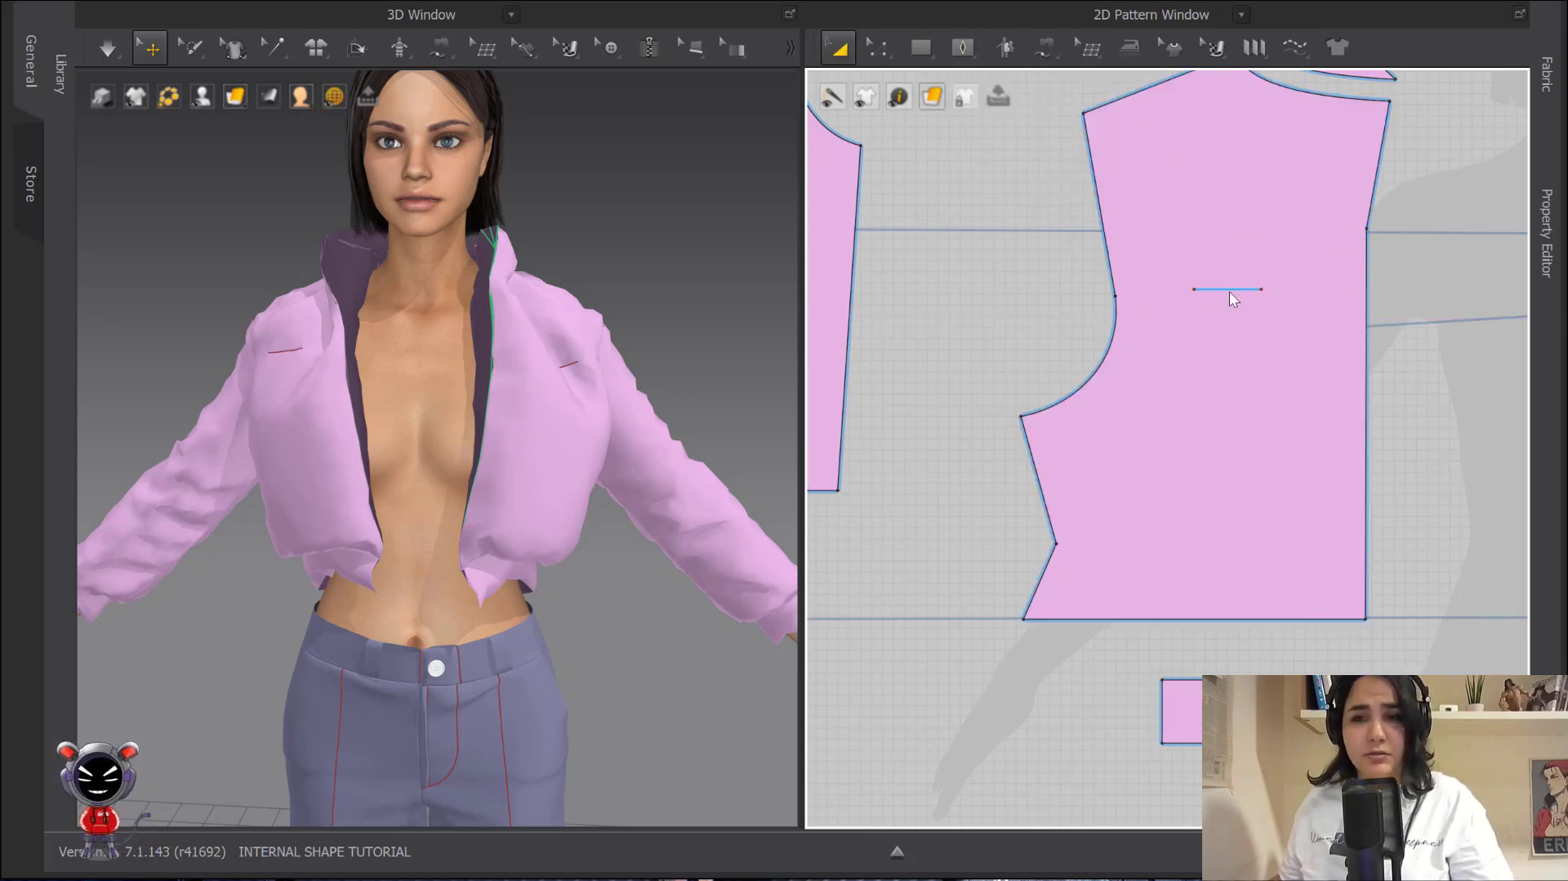
pyautogui.press('Delete')
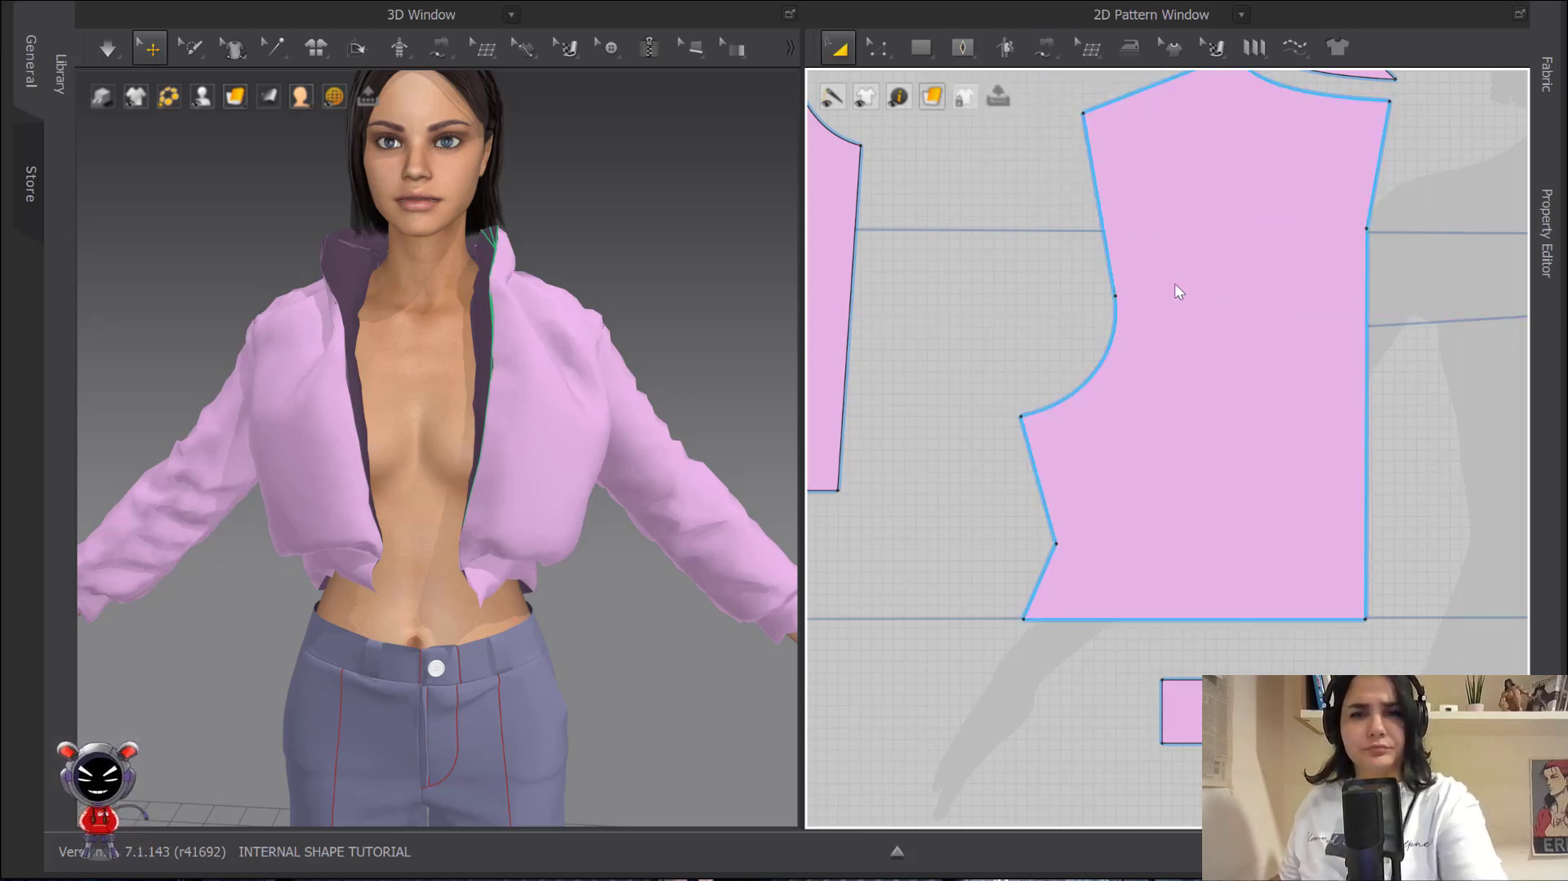
# - Create a dart low on the front bodice with 2 cm left and right widths, 10 cm height up and 3 cm height down
pyautogui.click(955, 46)
pyautogui.click(991, 192)
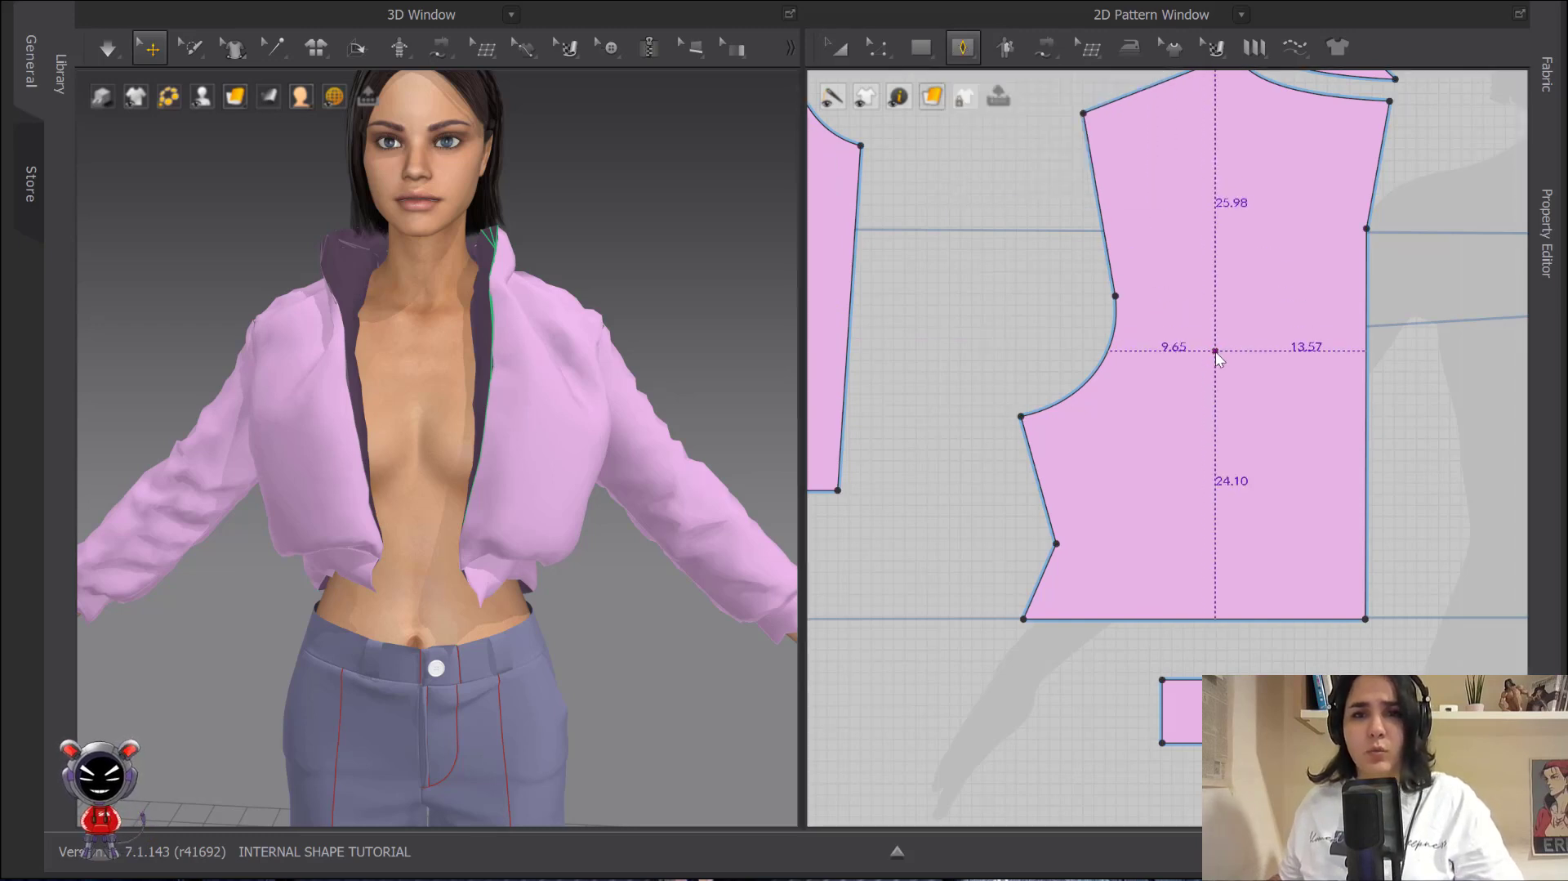
pyautogui.scroll(2, 1215, 352)
pyautogui.scroll(-3, 1252, 287)
pyautogui.scroll(2, 1228, 278)
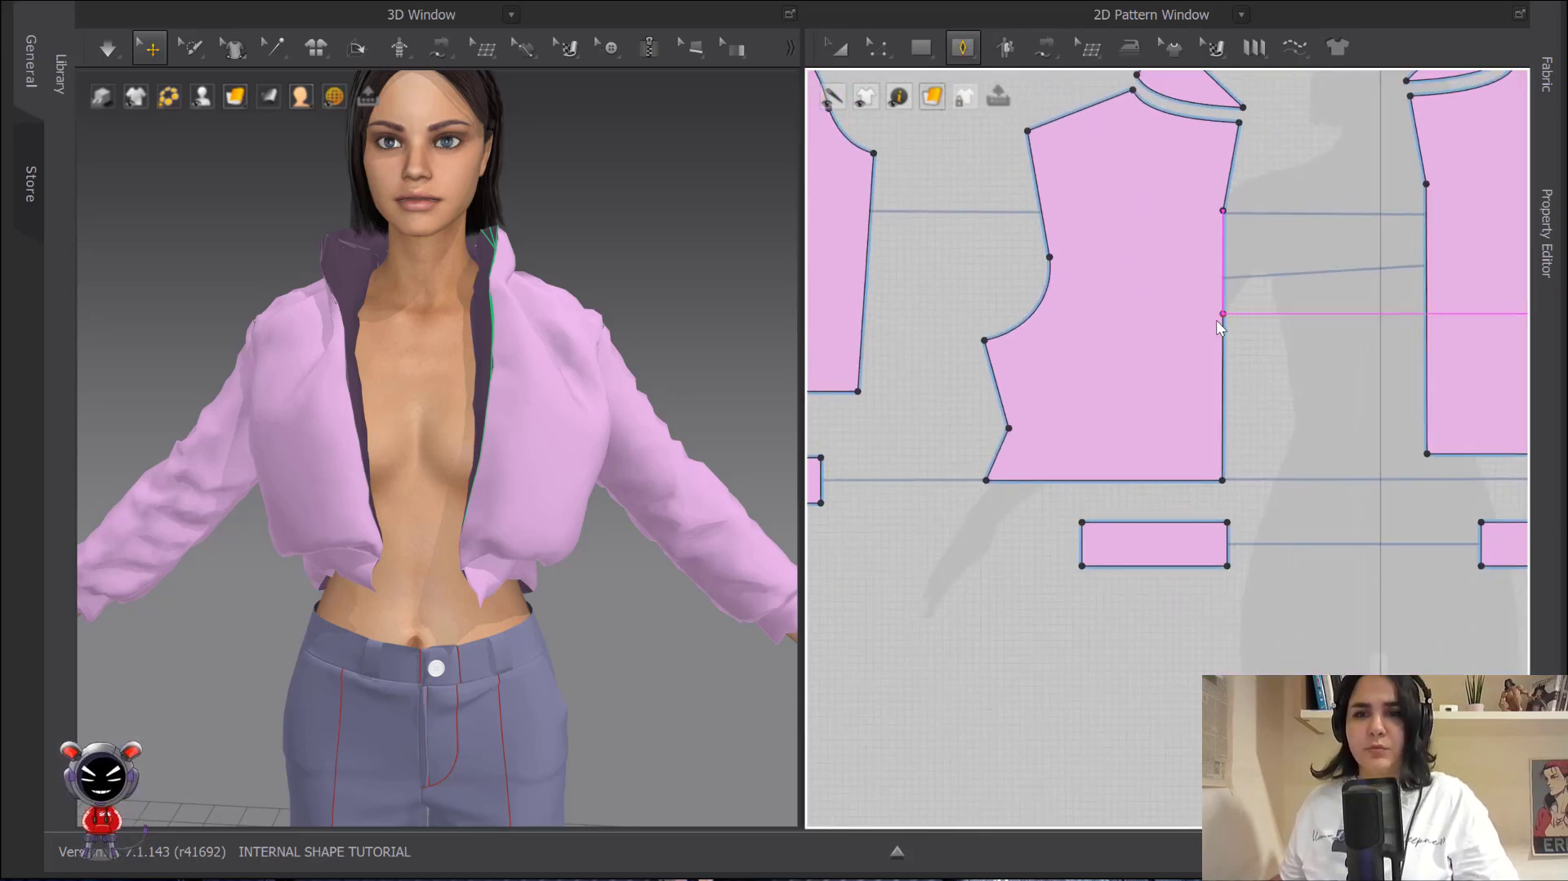
pyautogui.scroll(4, 1217, 320)
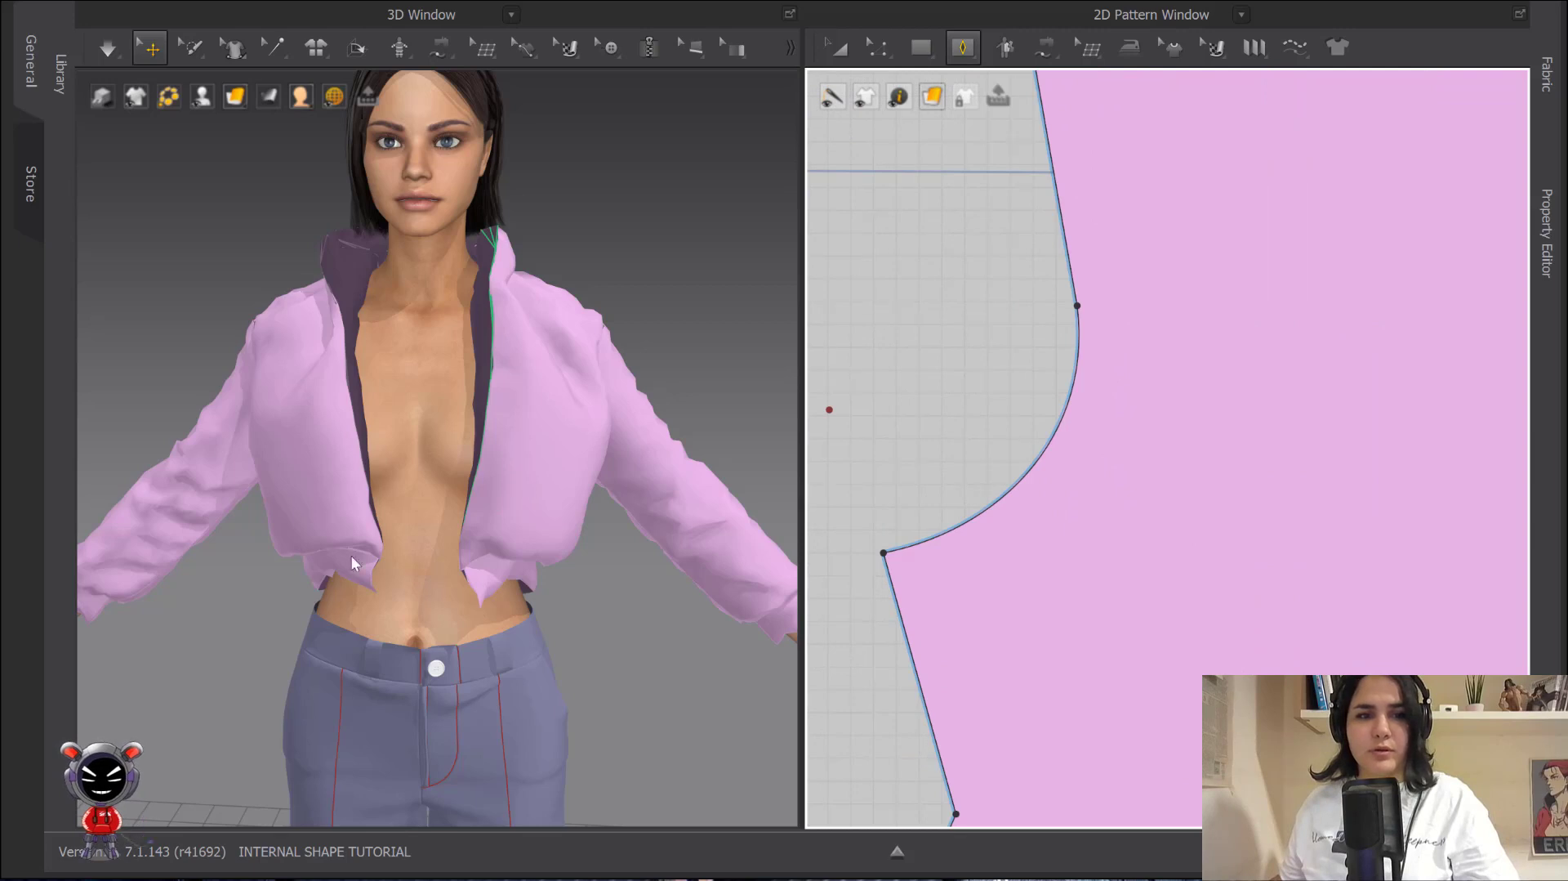
pyautogui.scroll(-3, 556, 580)
pyautogui.scroll(-4, 1312, 448)
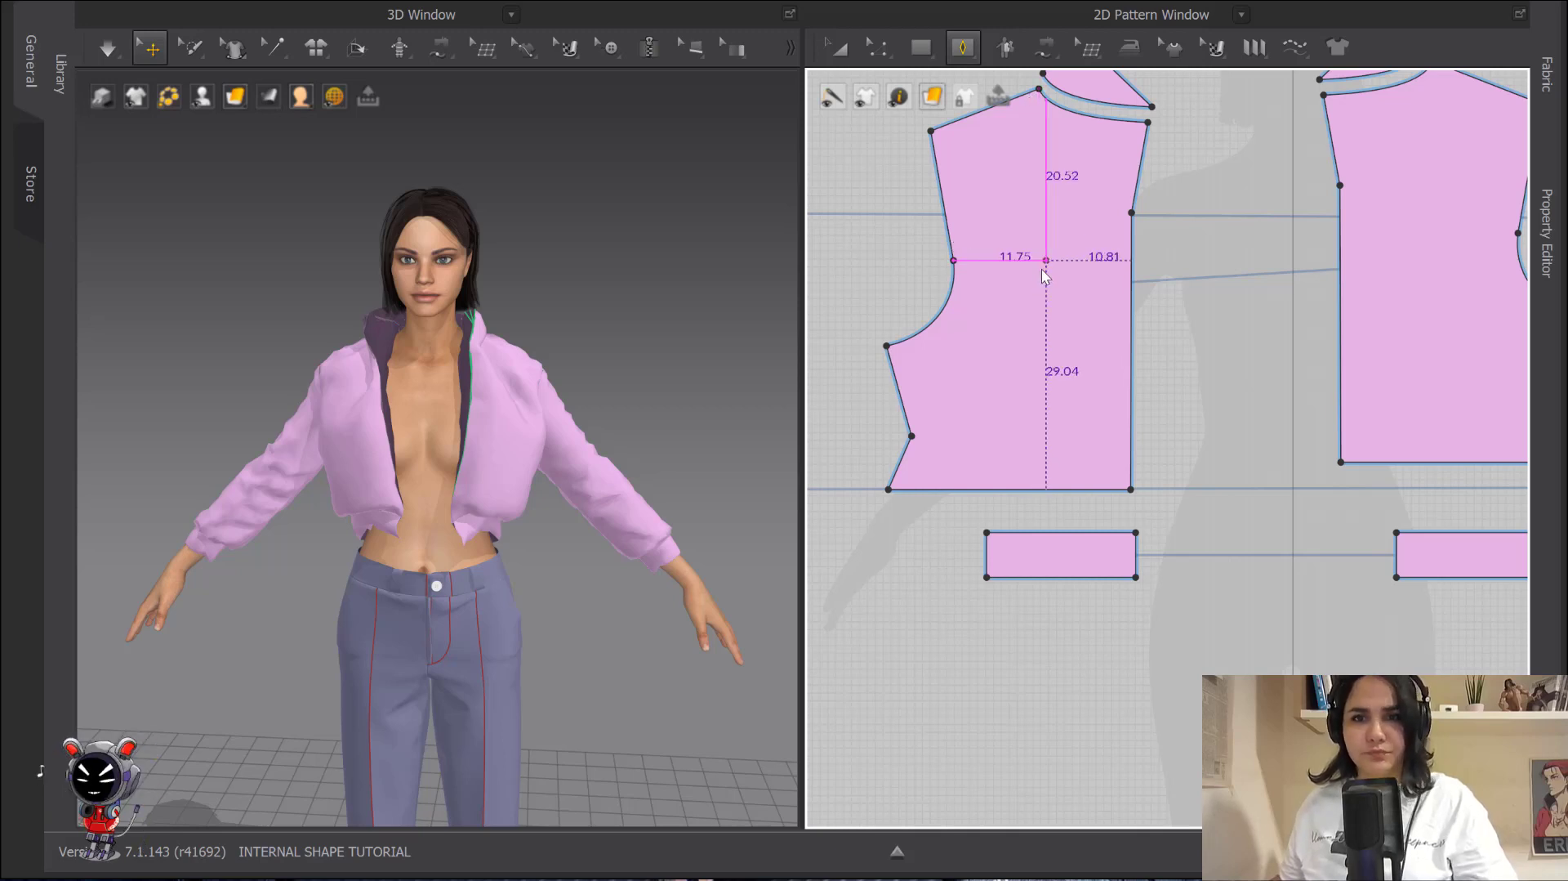
pyautogui.scroll(1, 1055, 280)
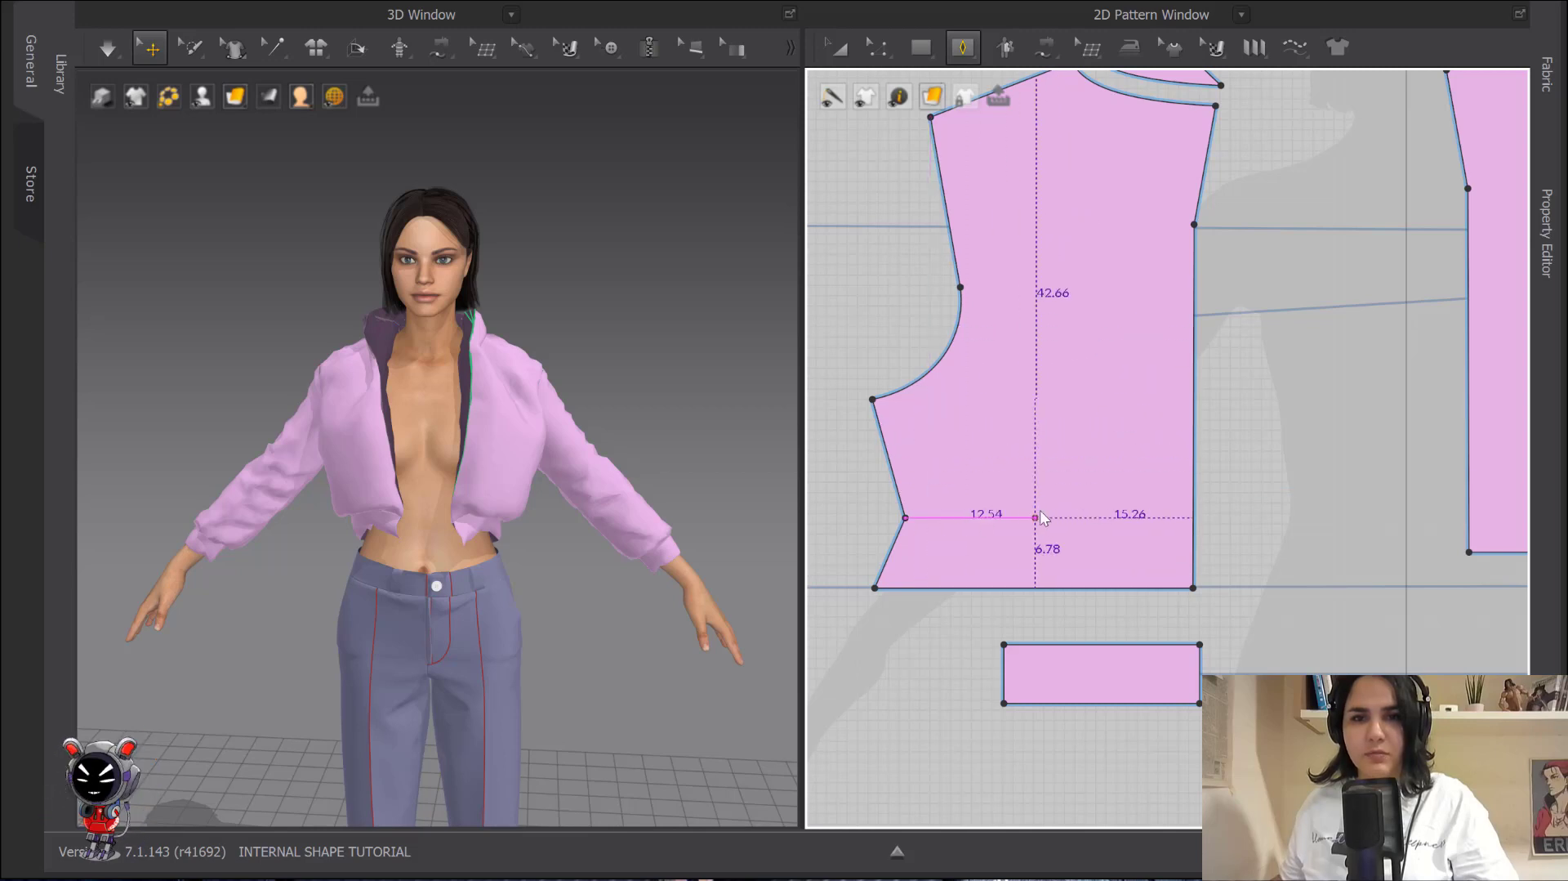
pyautogui.click(1060, 477)
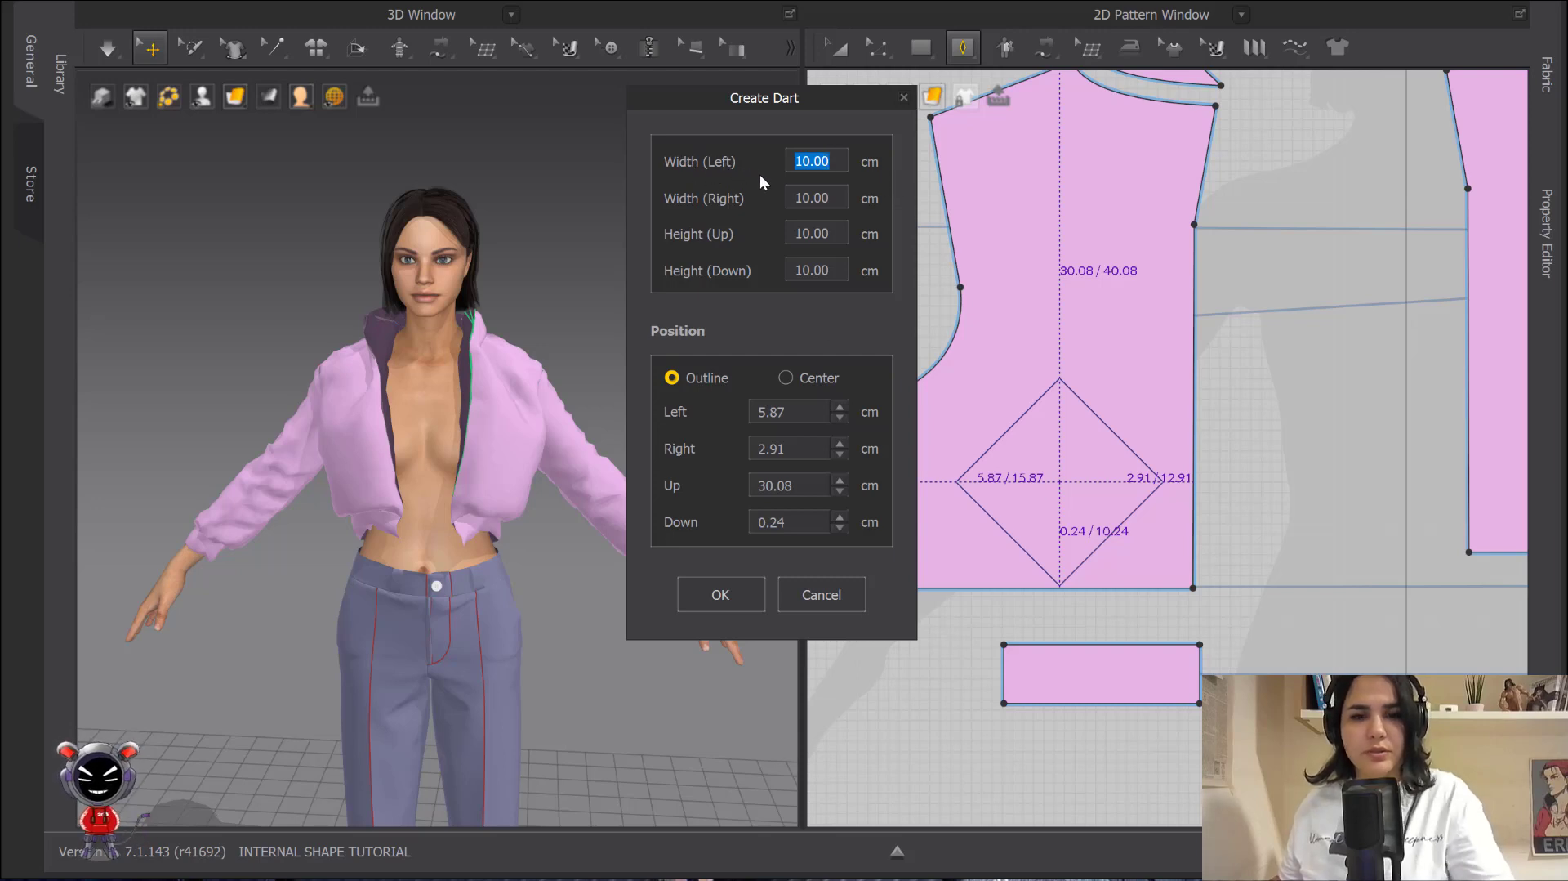
pyautogui.write('2')
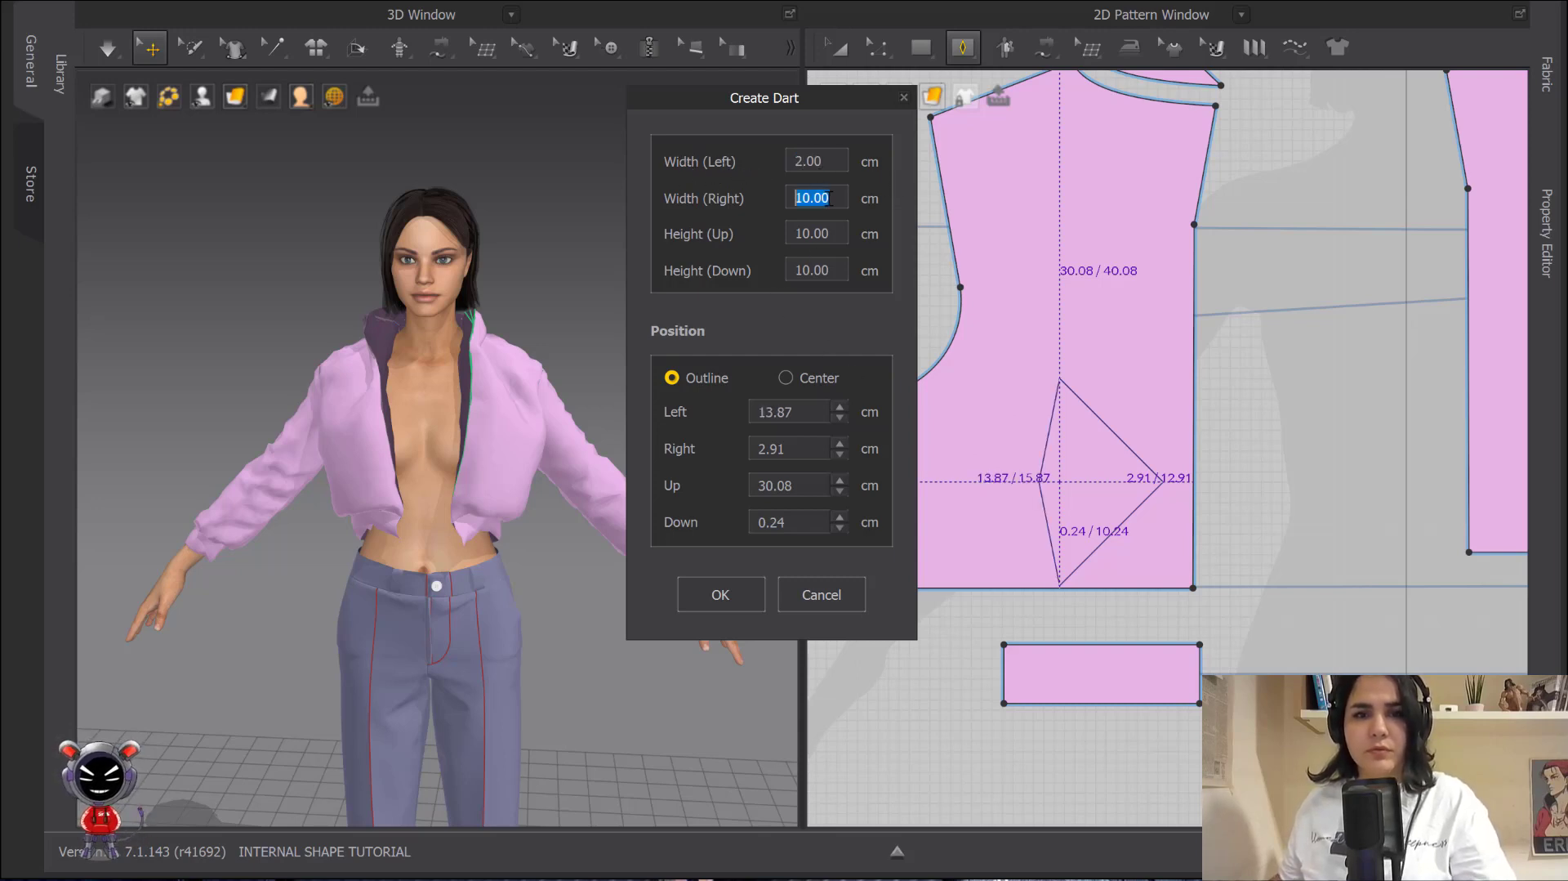
pyautogui.write('2')
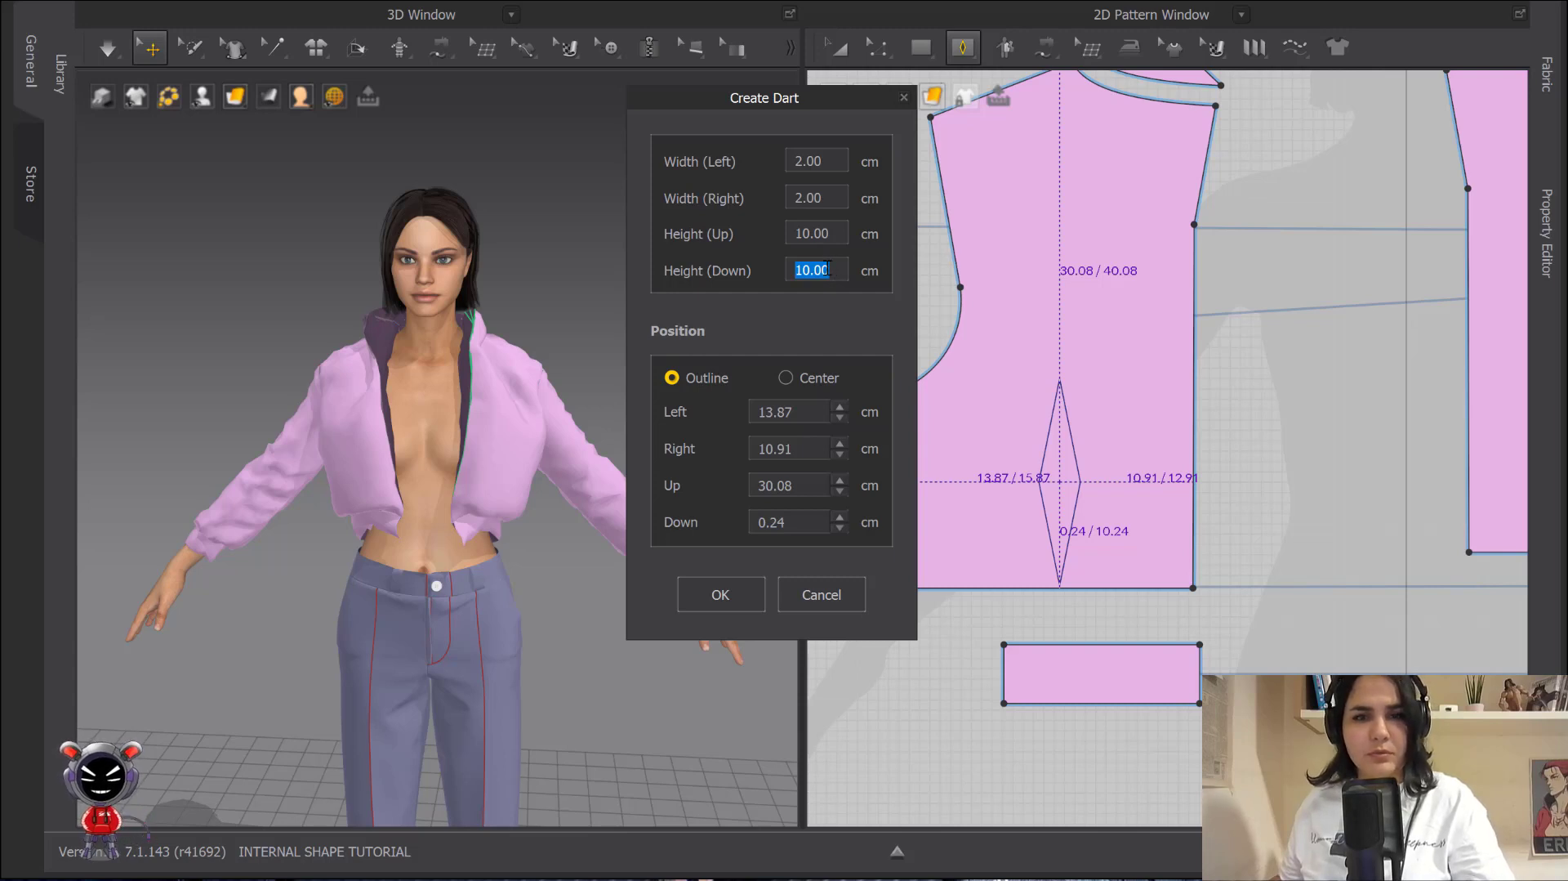
pyautogui.write('3')
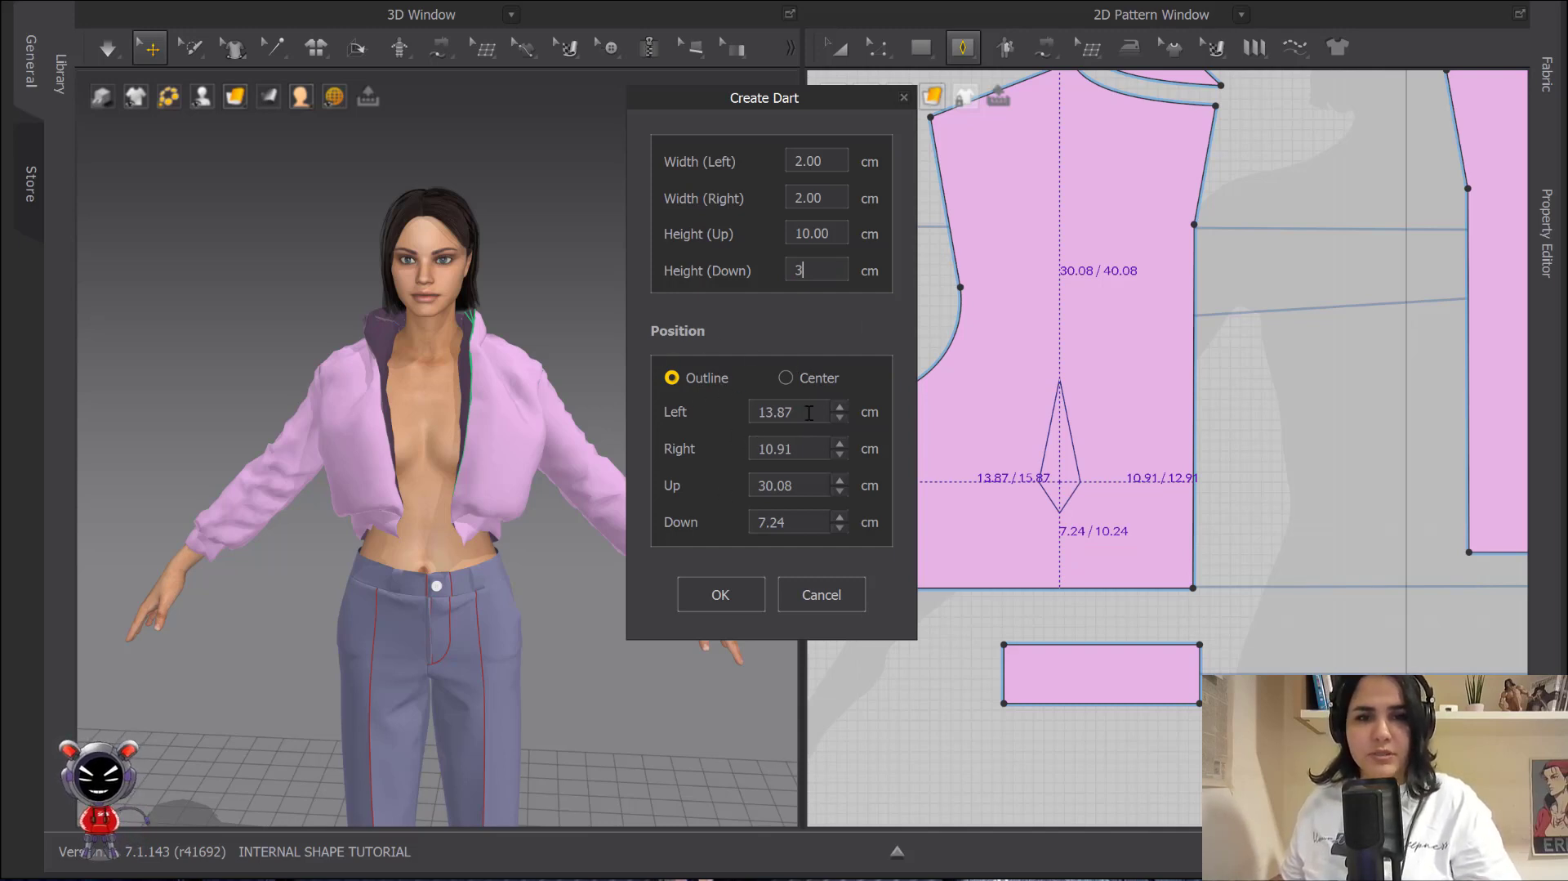
pyautogui.click(722, 596)
# - Examine the new dart up close in the front pattern and on both sides of the jacket in 3D
pyautogui.moveTo(1181, 467); pyautogui.dragTo(1071, 327, button='middle')
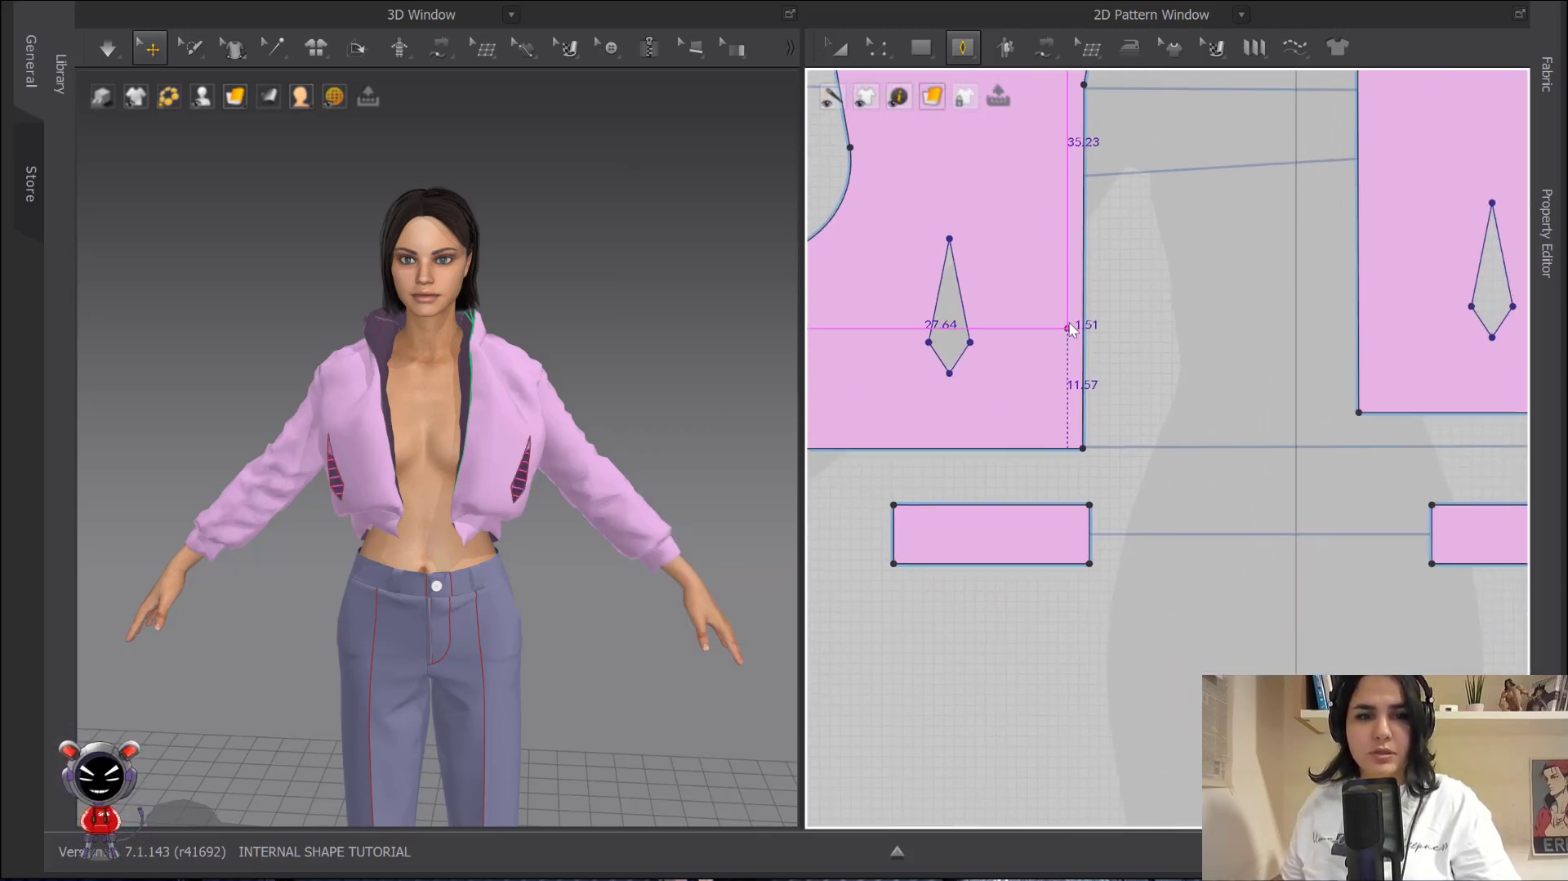
pyautogui.scroll(5, 958, 378)
pyautogui.click(963, 48)
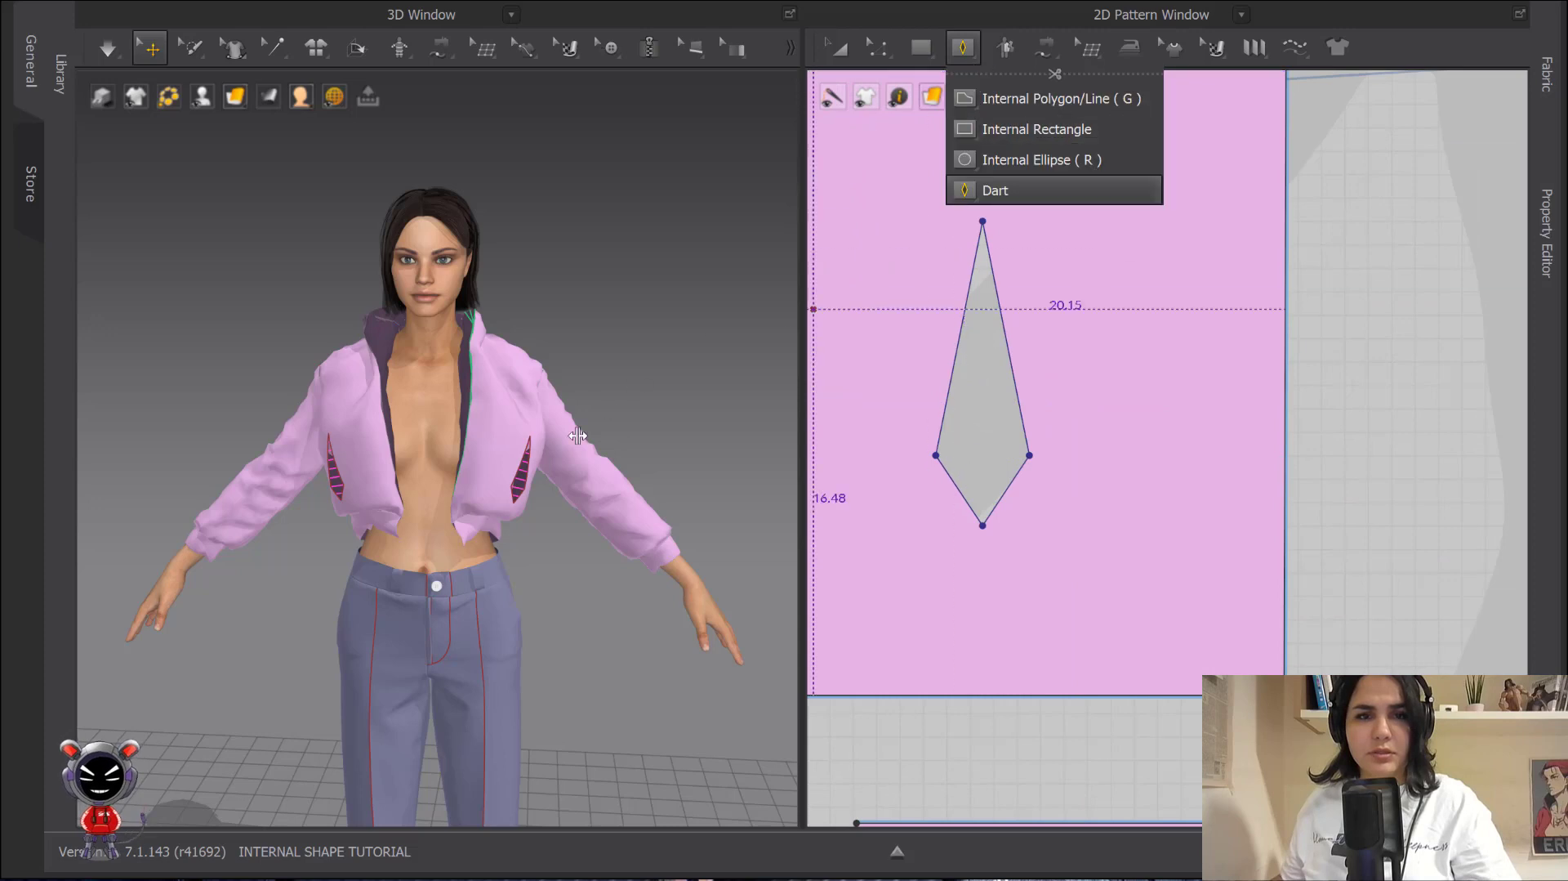
pyautogui.scroll(8, 578, 437)
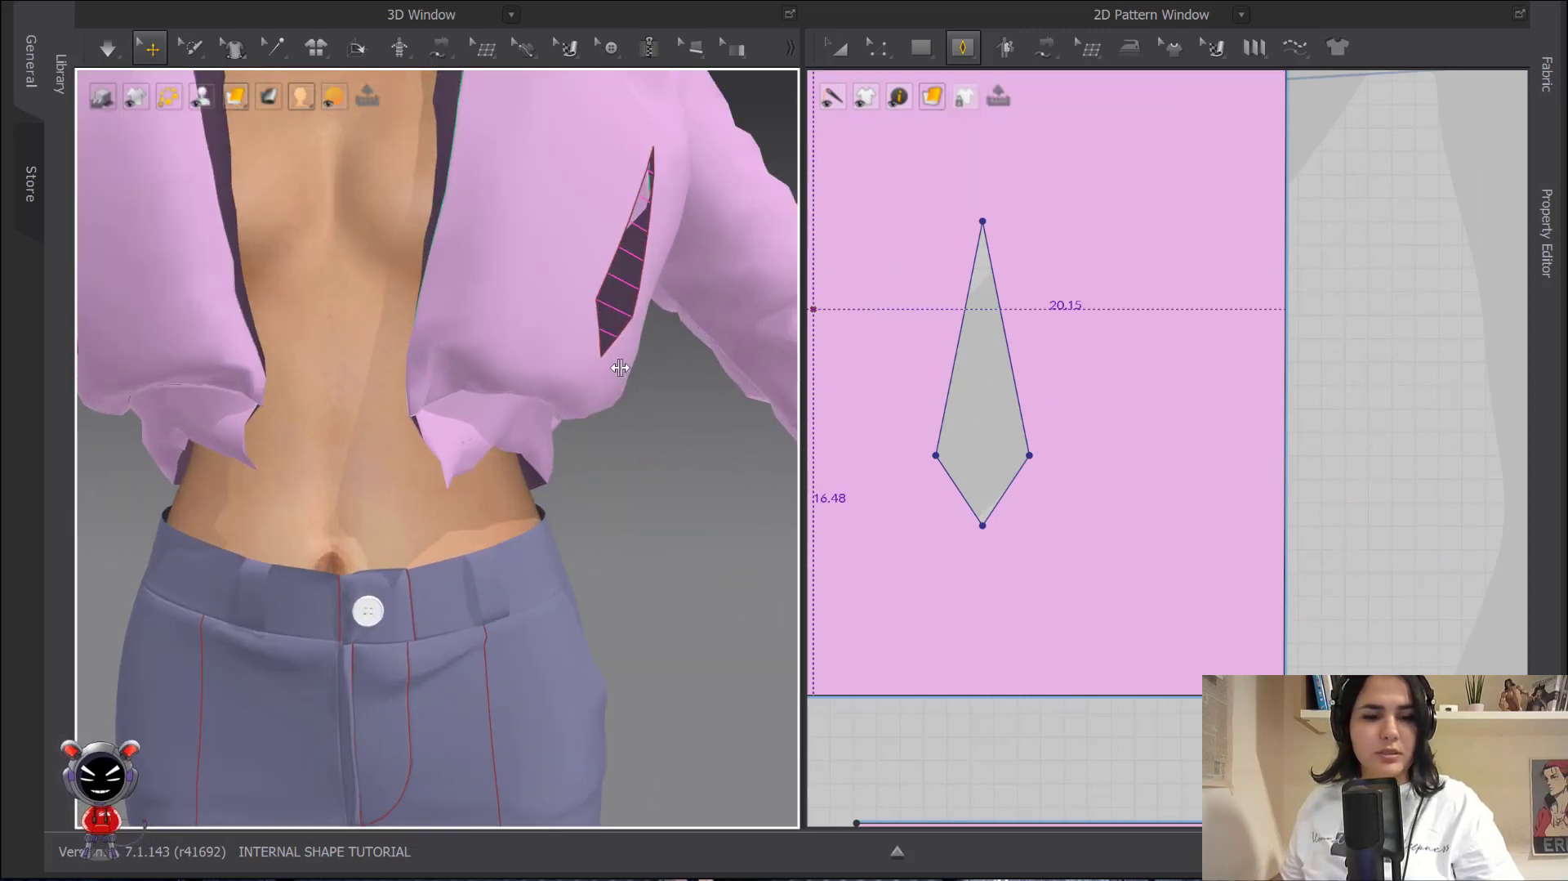
pyautogui.scroll(-5, 620, 367)
pyautogui.scroll(-4, 604, 375)
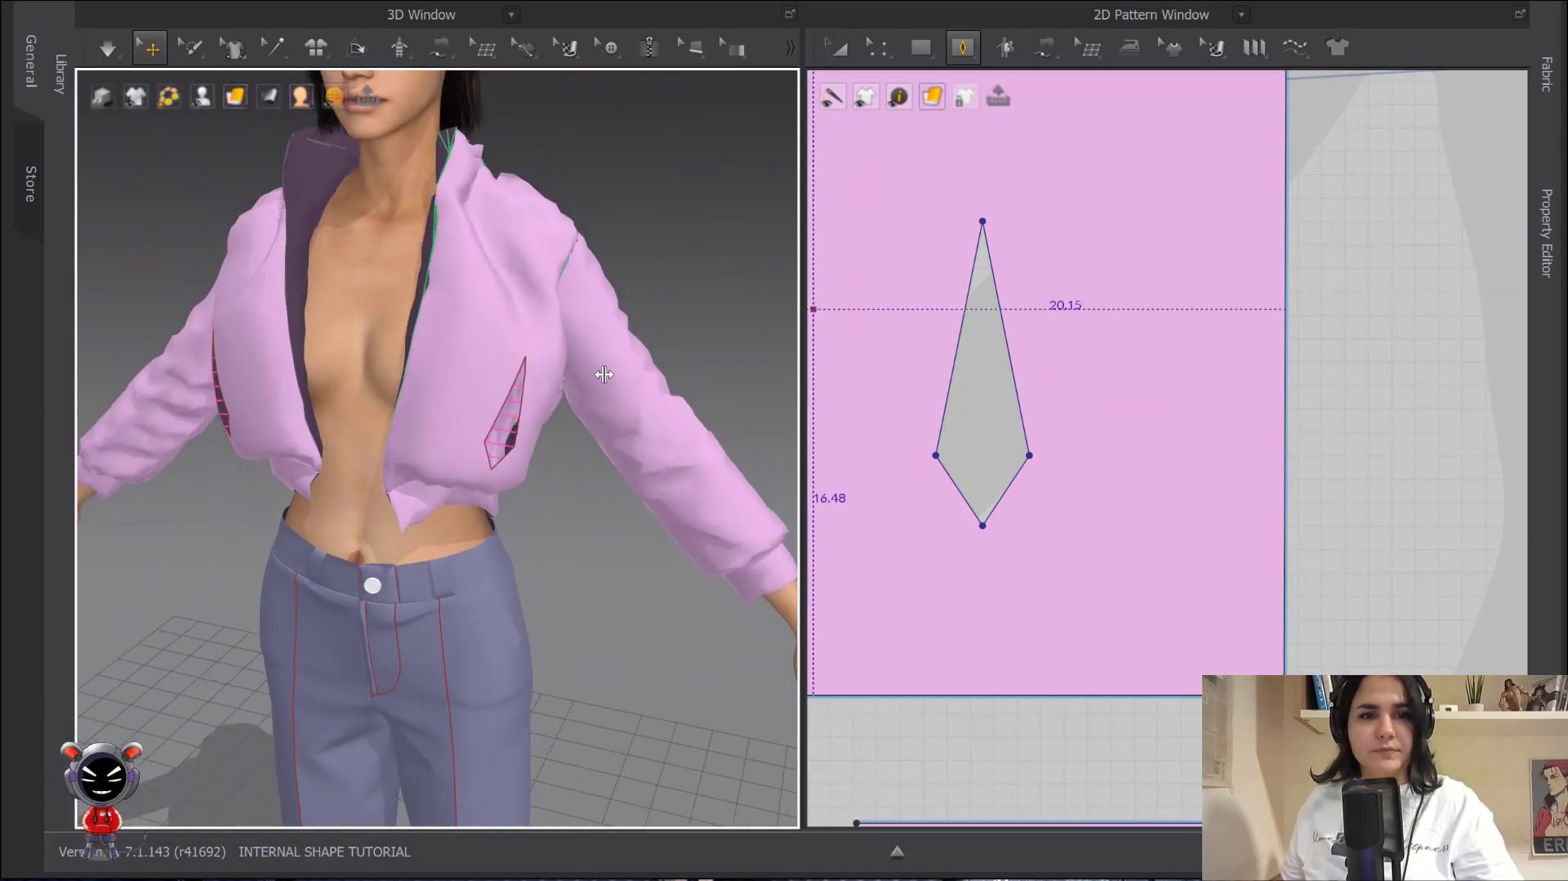
pyautogui.scroll(-6, 540, 413)
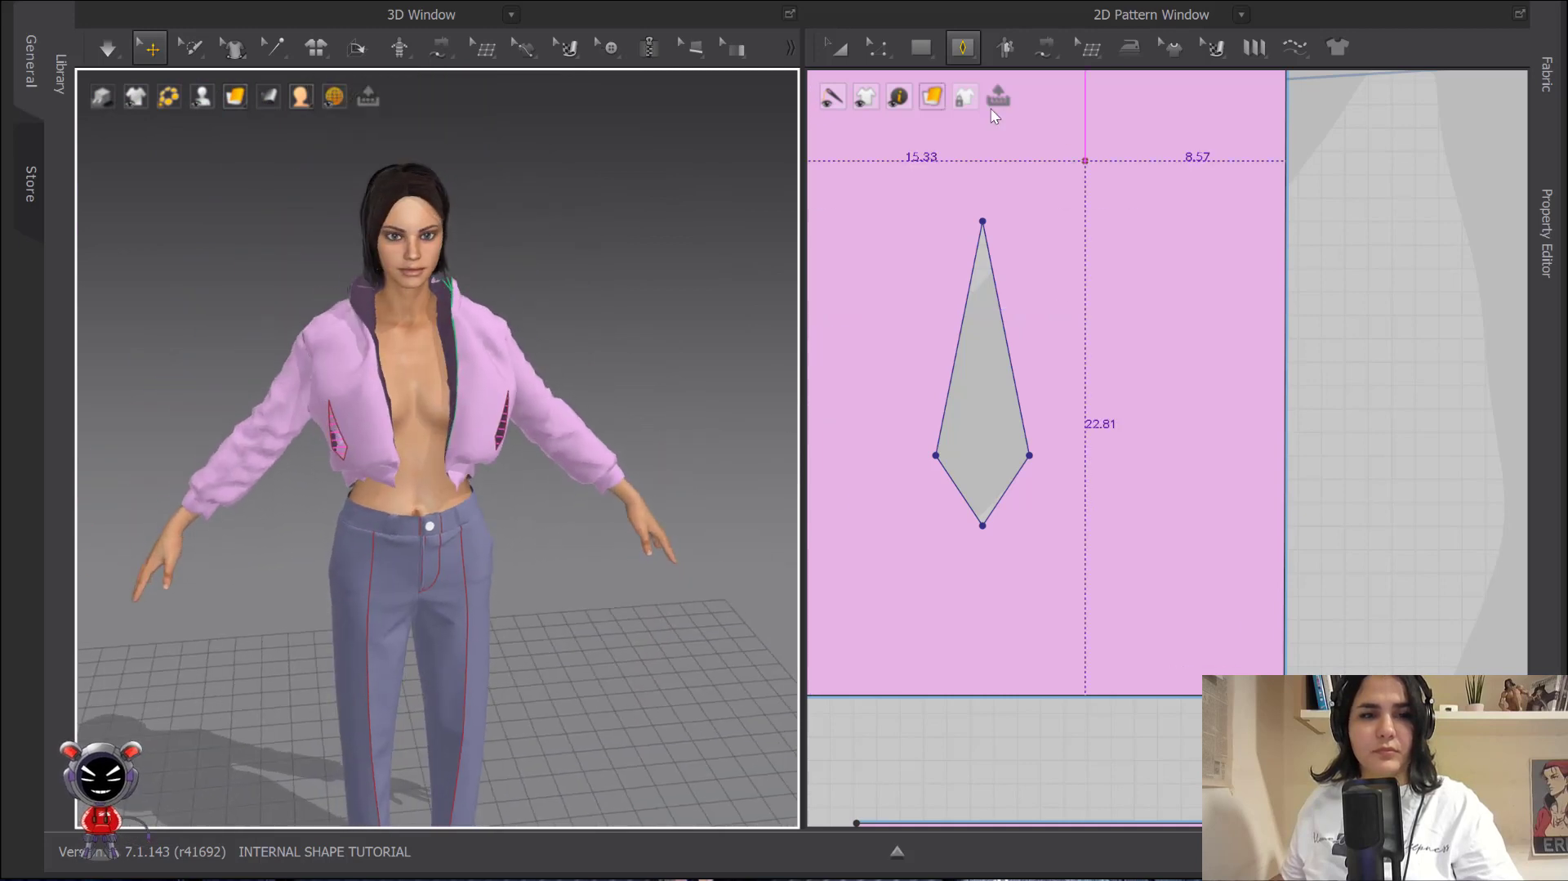
# - Select the dart outline on the front bodice and simulate the garment to close the darts
pyautogui.click(837, 49)
pyautogui.click(1005, 276)
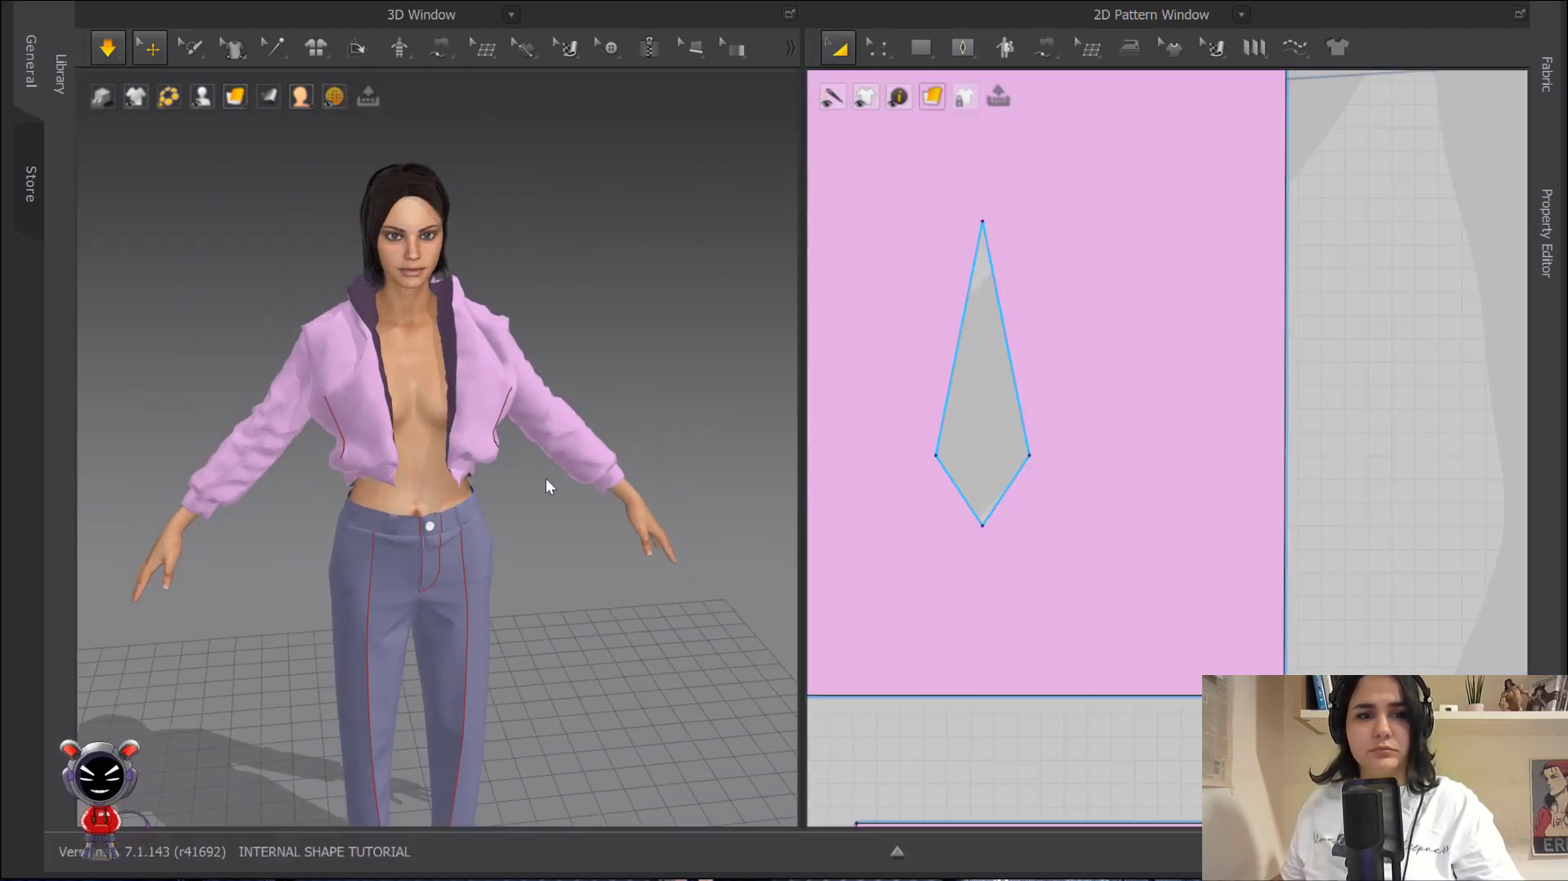
pyautogui.scroll(-3, 557, 426)
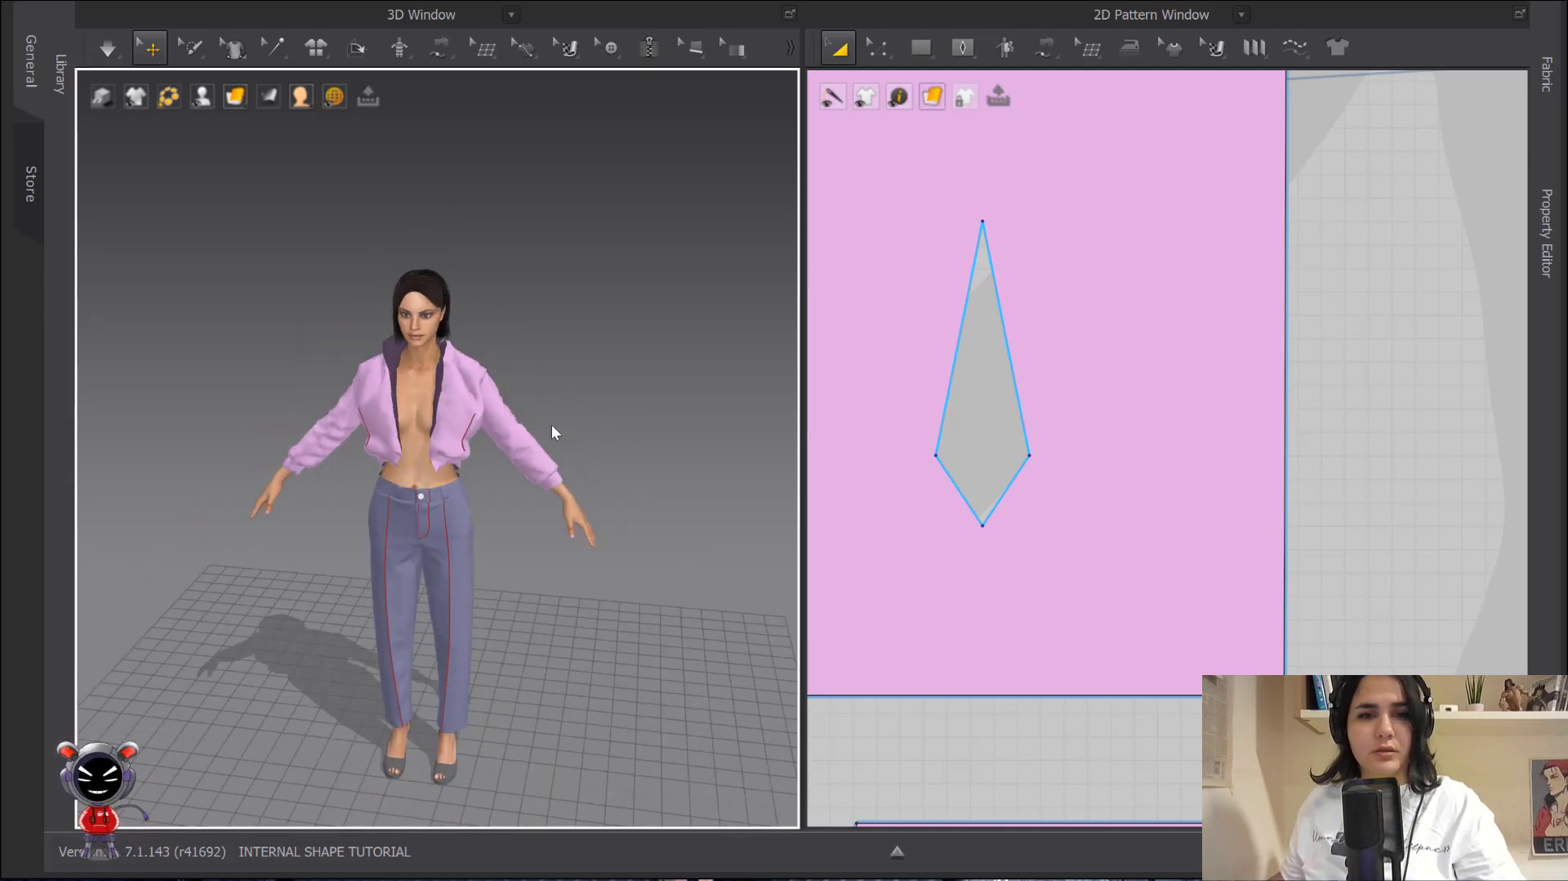
pyautogui.scroll(-4, 977, 379)
pyautogui.scroll(2, 1175, 419)
pyautogui.scroll(-4, 1175, 420)
pyautogui.moveTo(1136, 391); pyautogui.dragTo(1134, 469, button='right')
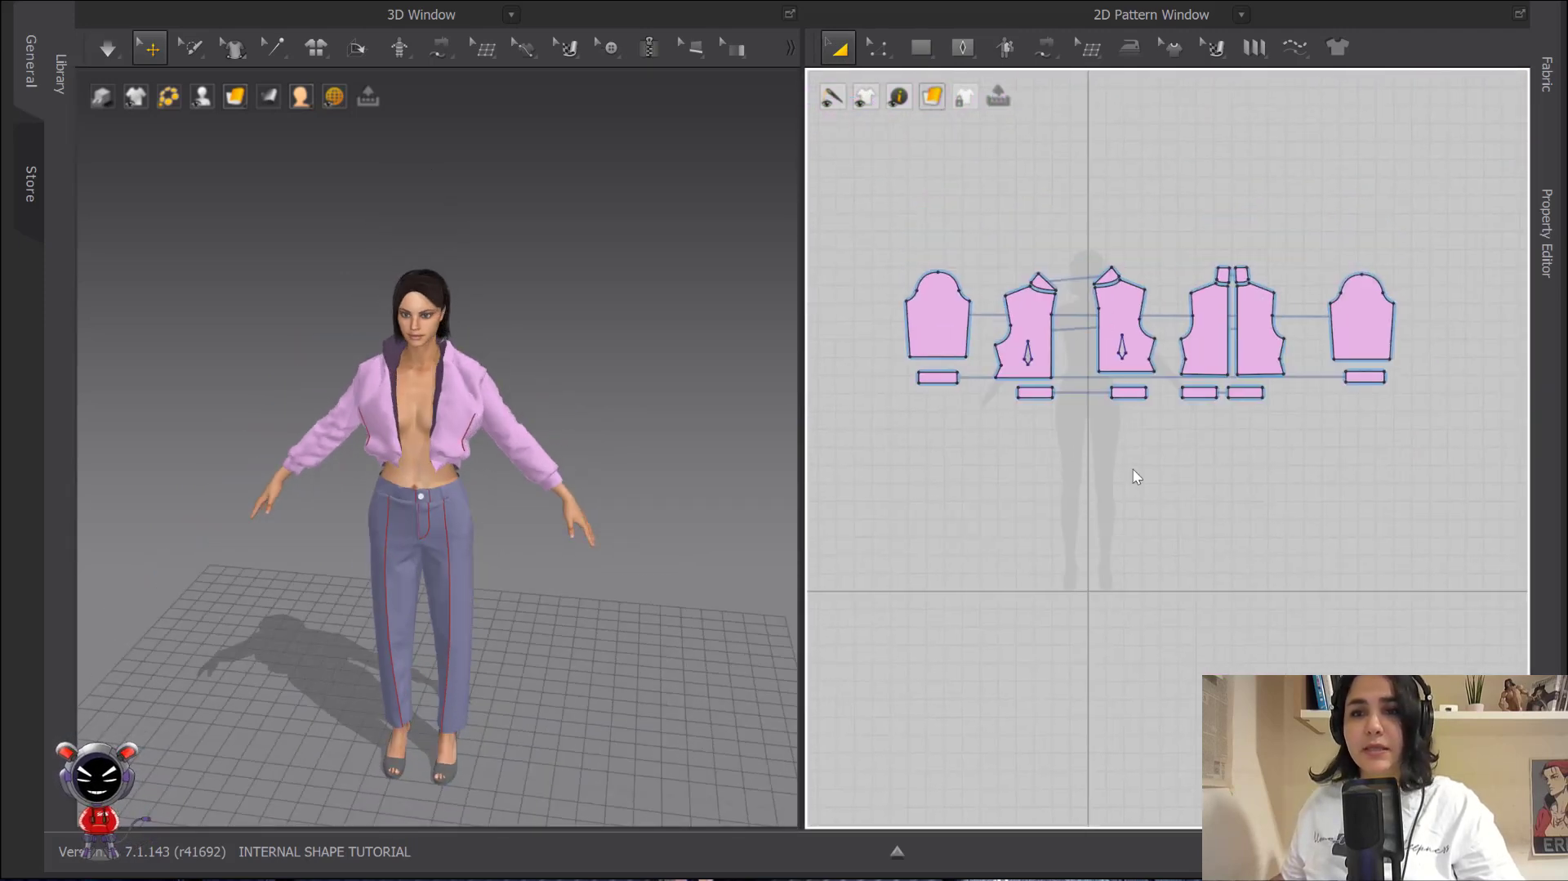
pyautogui.click(963, 47)
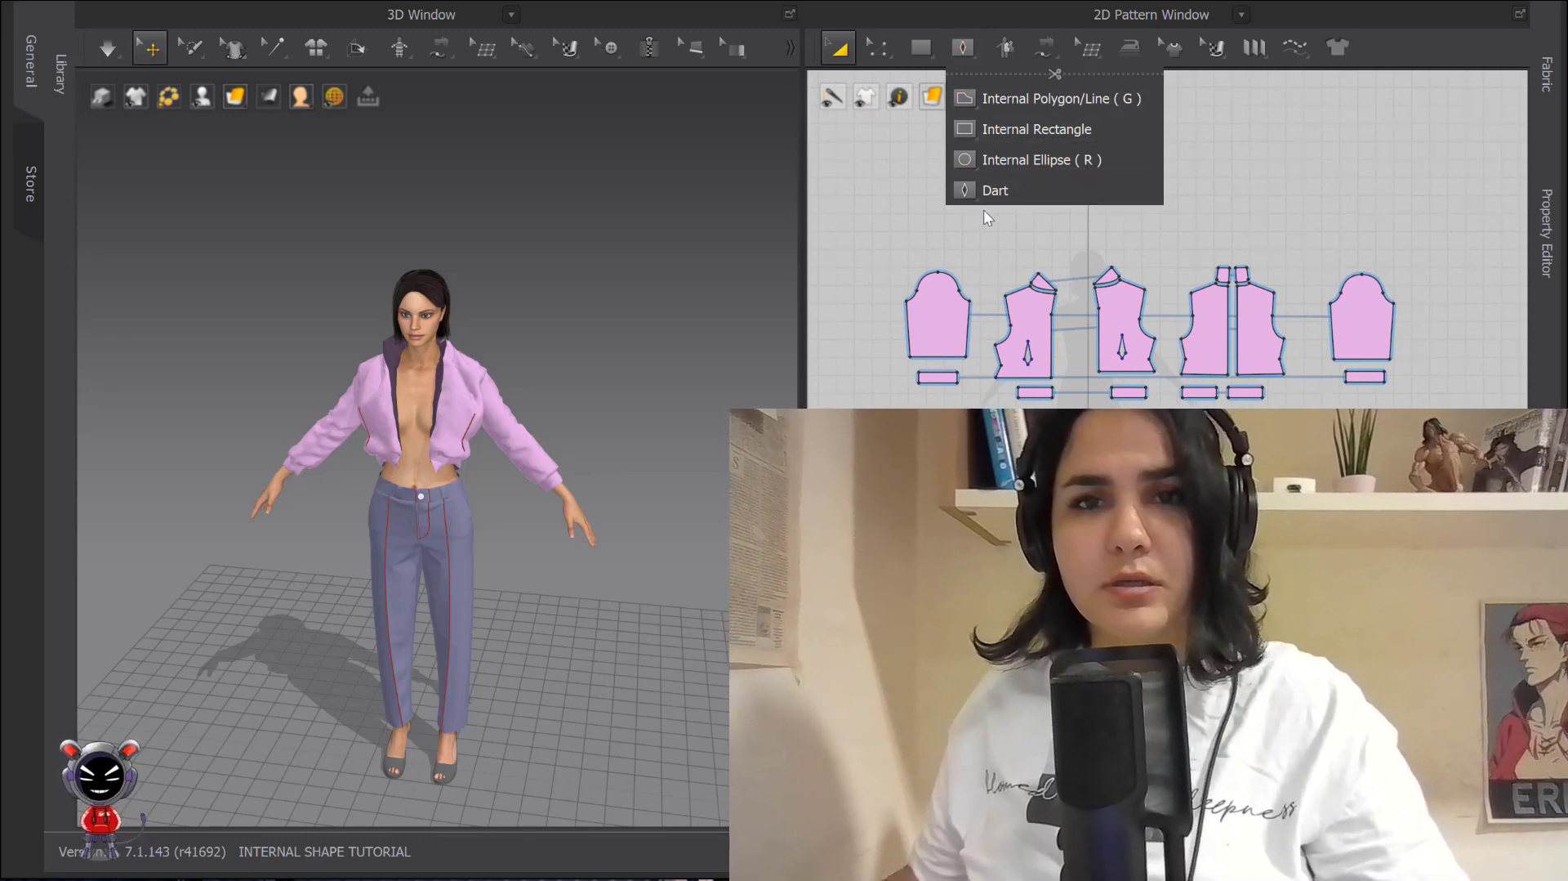
pyautogui.click(986, 214)
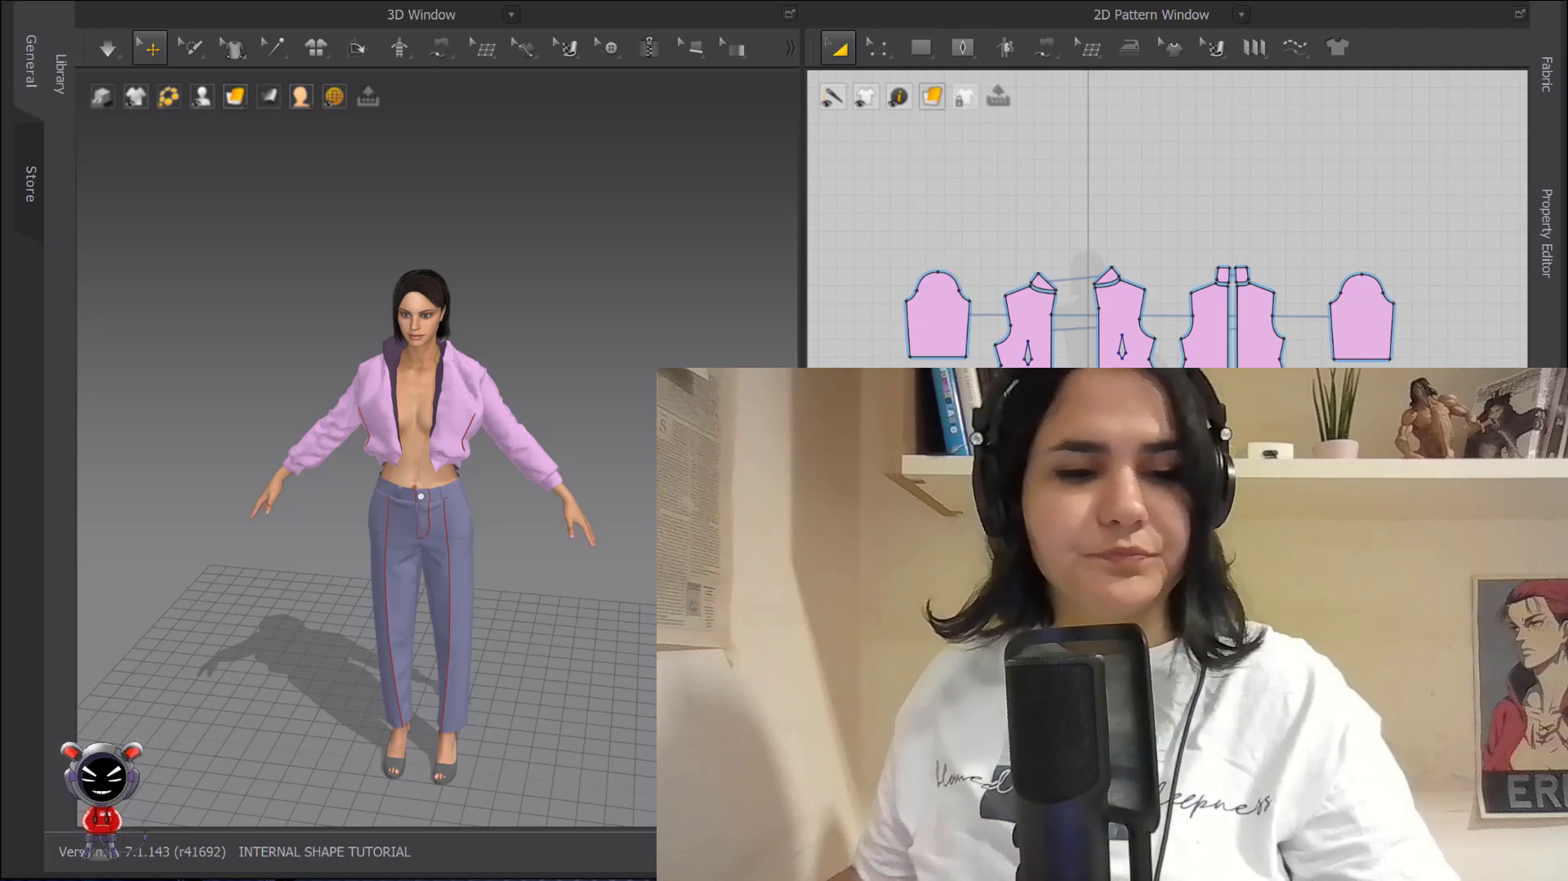
# - Delete the dart from both front bodice patterns
pyautogui.scroll(3, 1015, 196)
pyautogui.moveTo(1014, 189); pyautogui.dragTo(1009, 169, button='middle')
pyautogui.click(1166, 380)
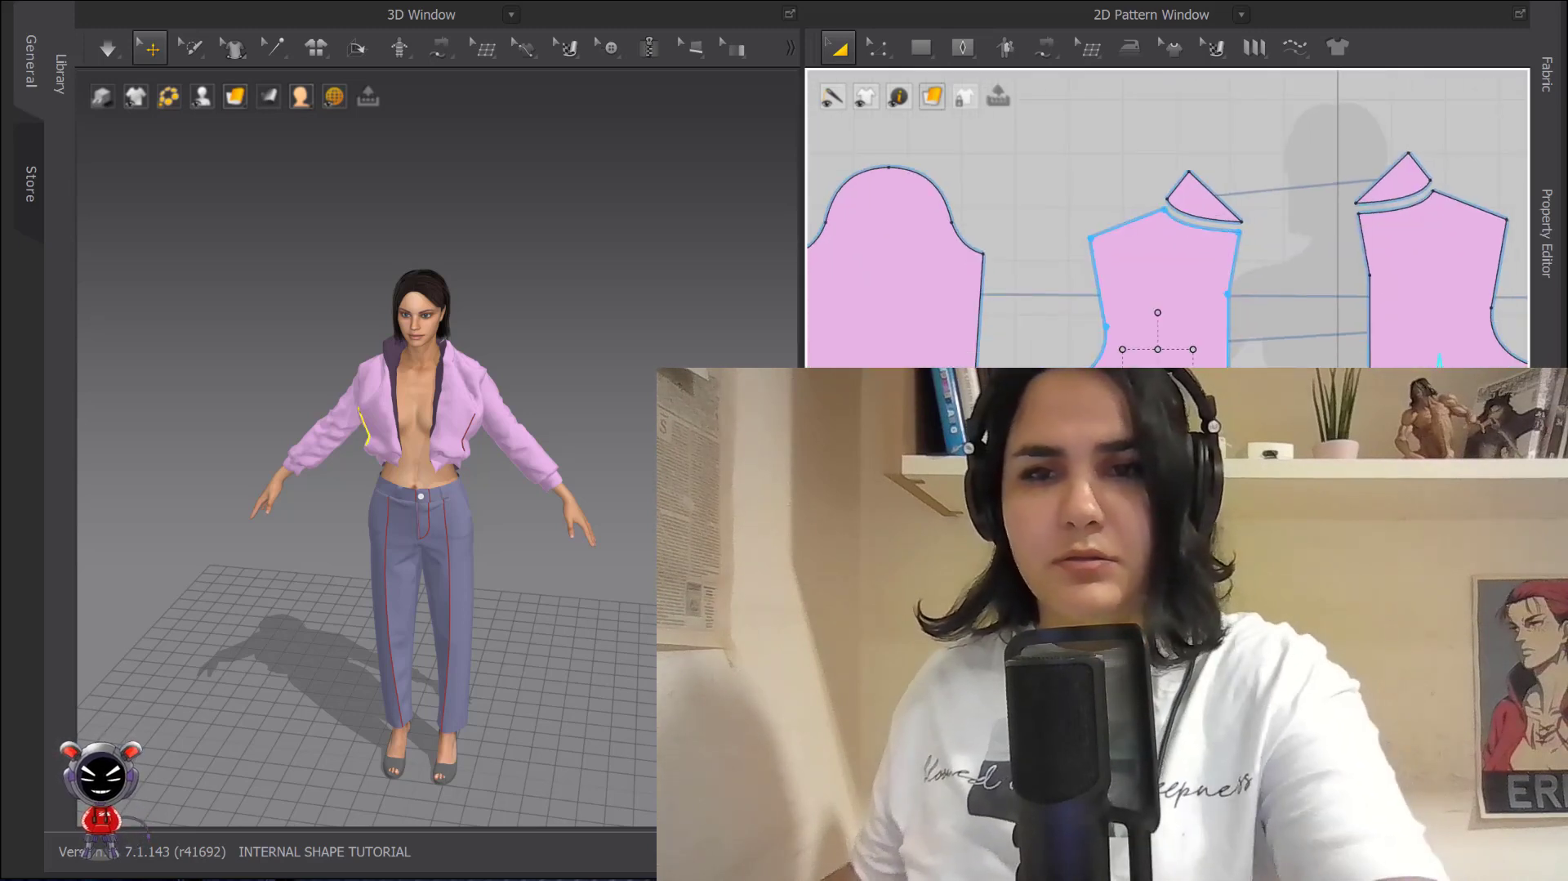
pyautogui.click(1428, 379)
pyautogui.scroll(-5, 917, 314)
pyautogui.moveTo(918, 314); pyautogui.dragTo(987, 359, button='middle')
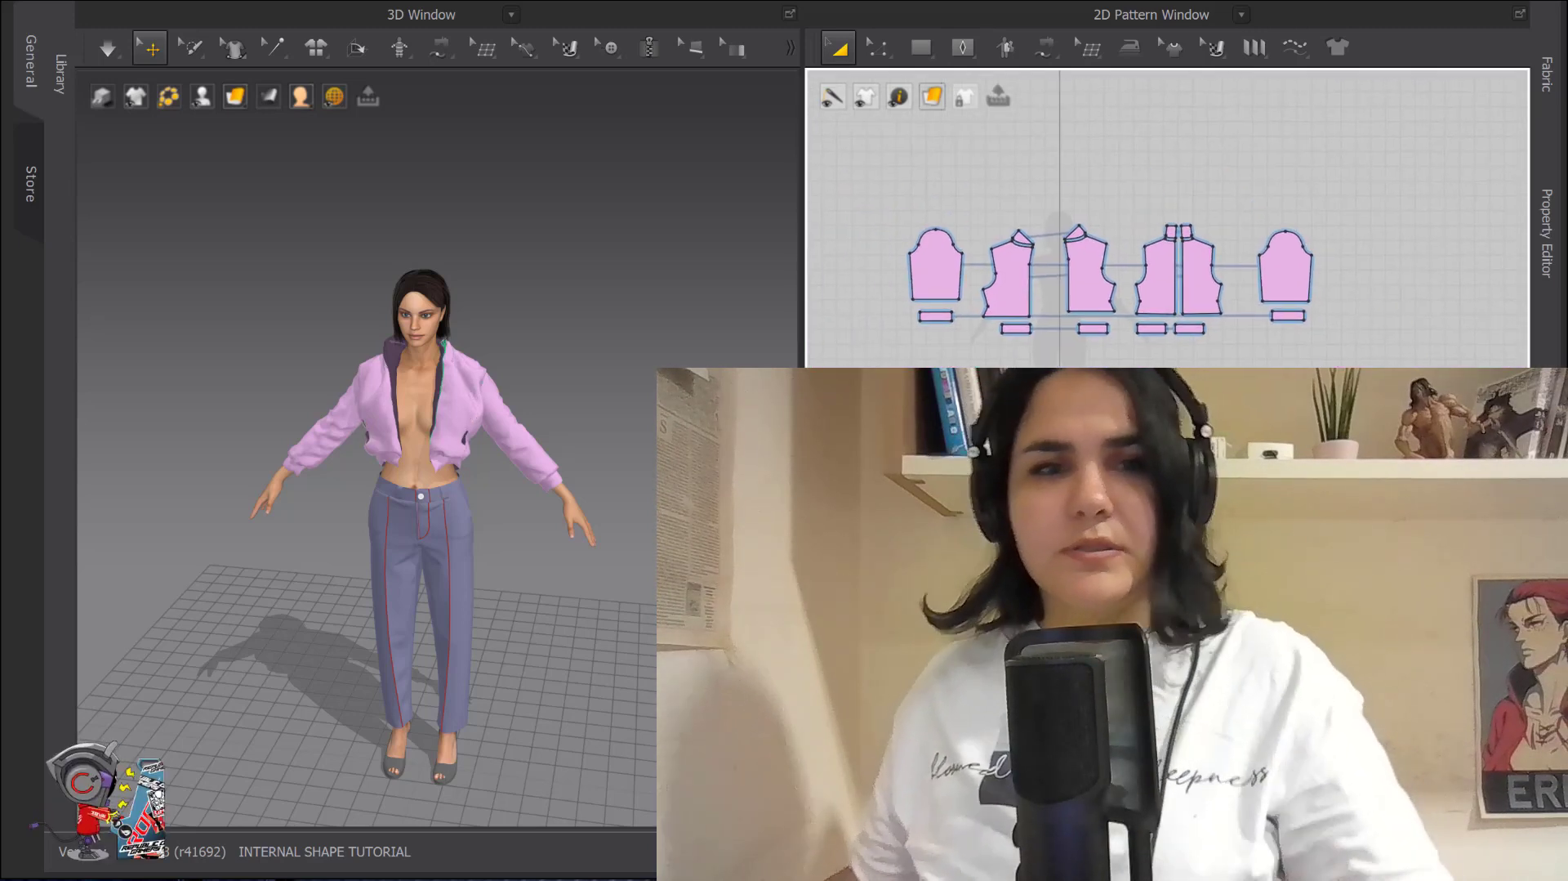
# - Set the 3D view to the front and briefly simulate the garment without the darts
pyautogui.press('2')
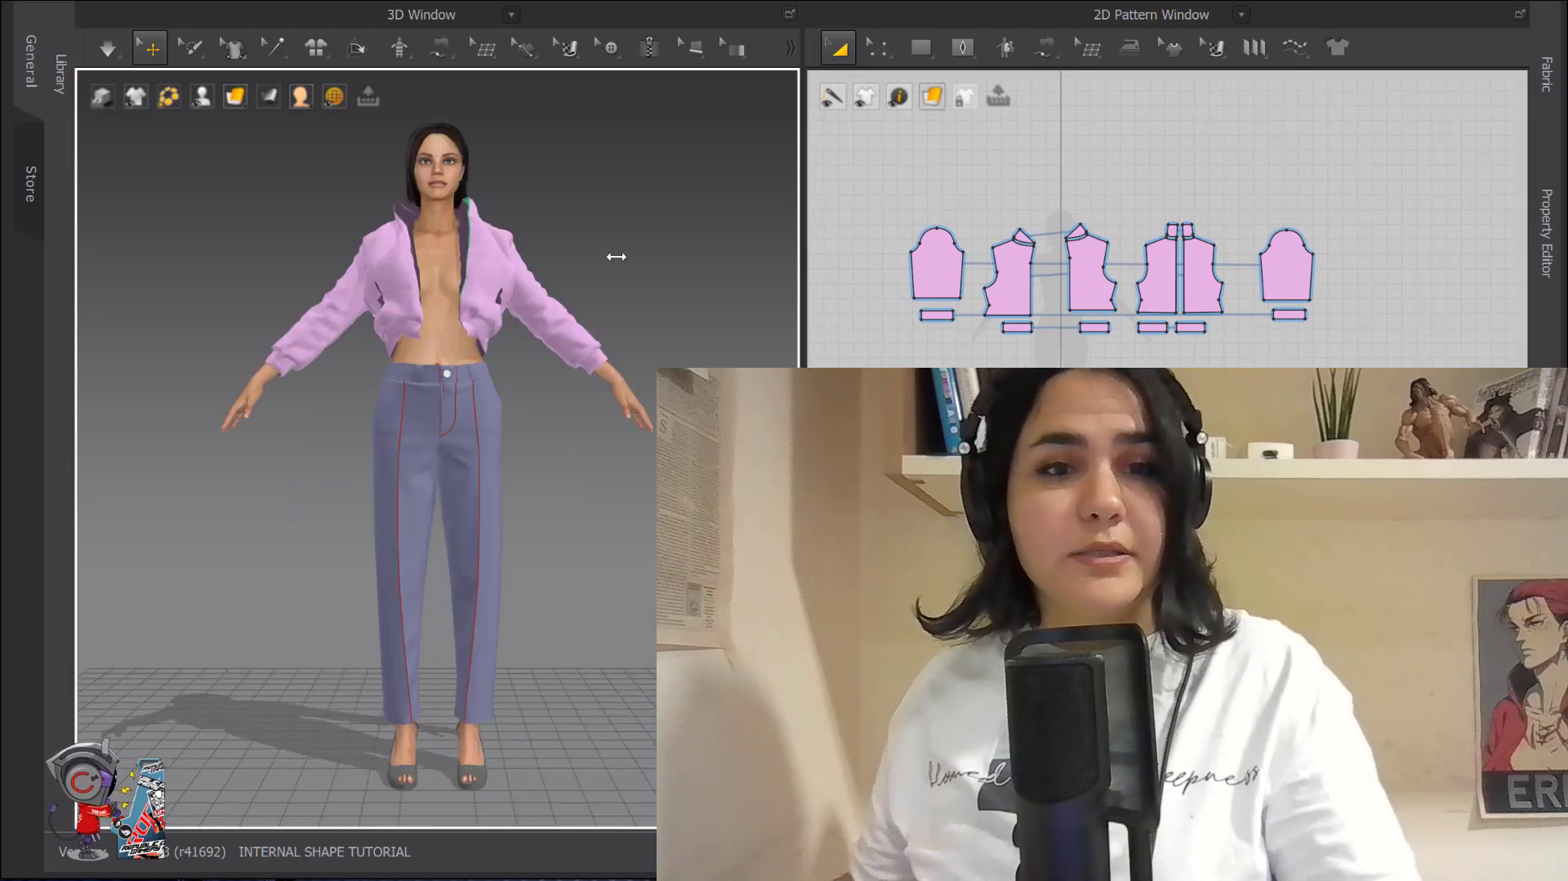
pyautogui.press('space')
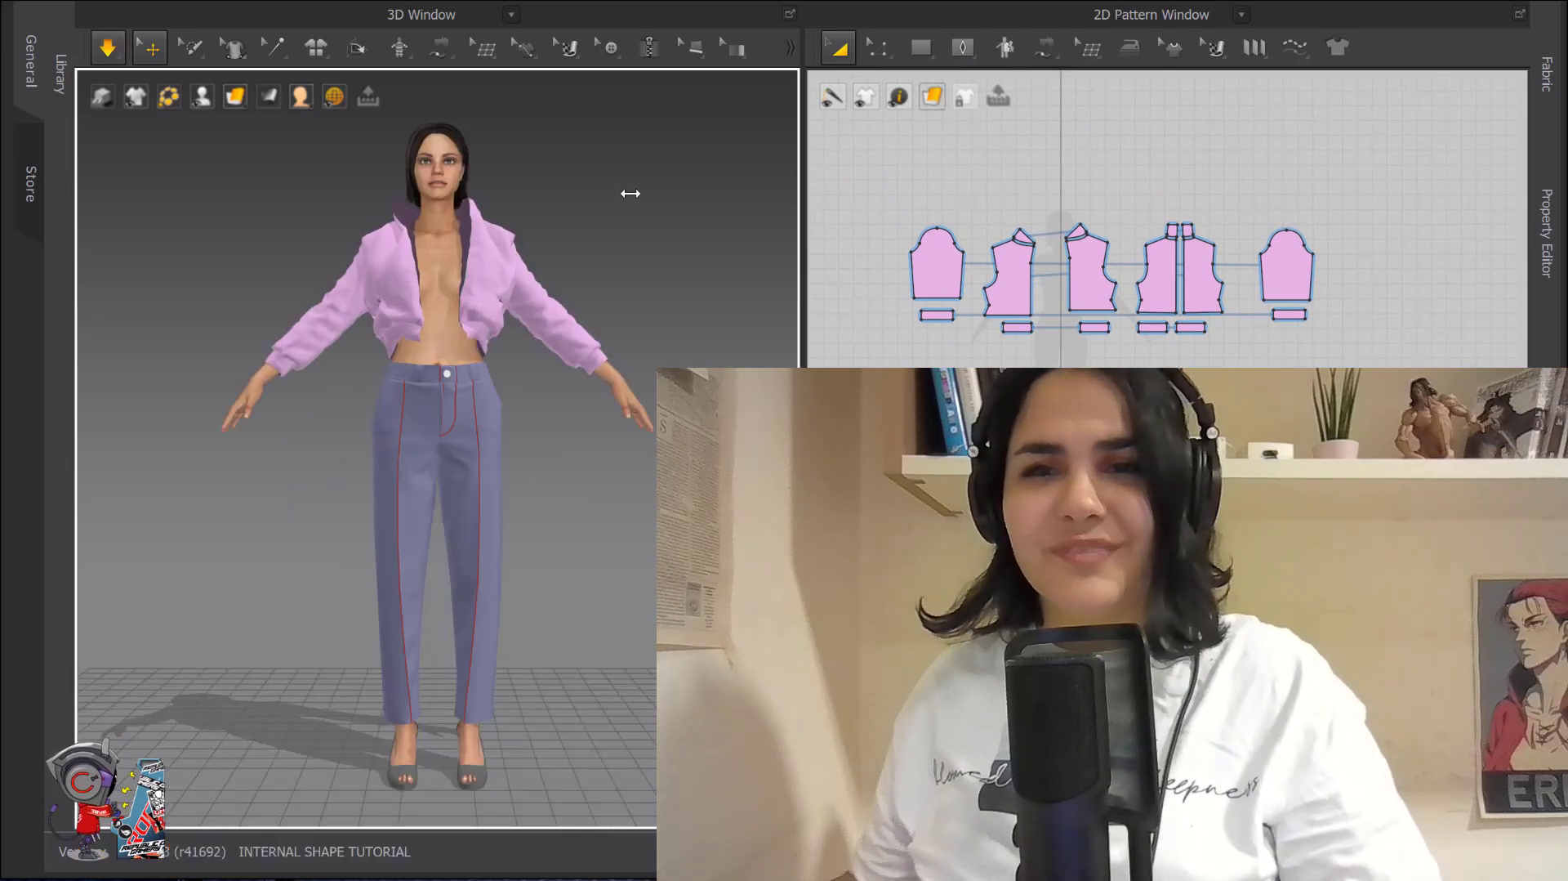
pyautogui.press('space')
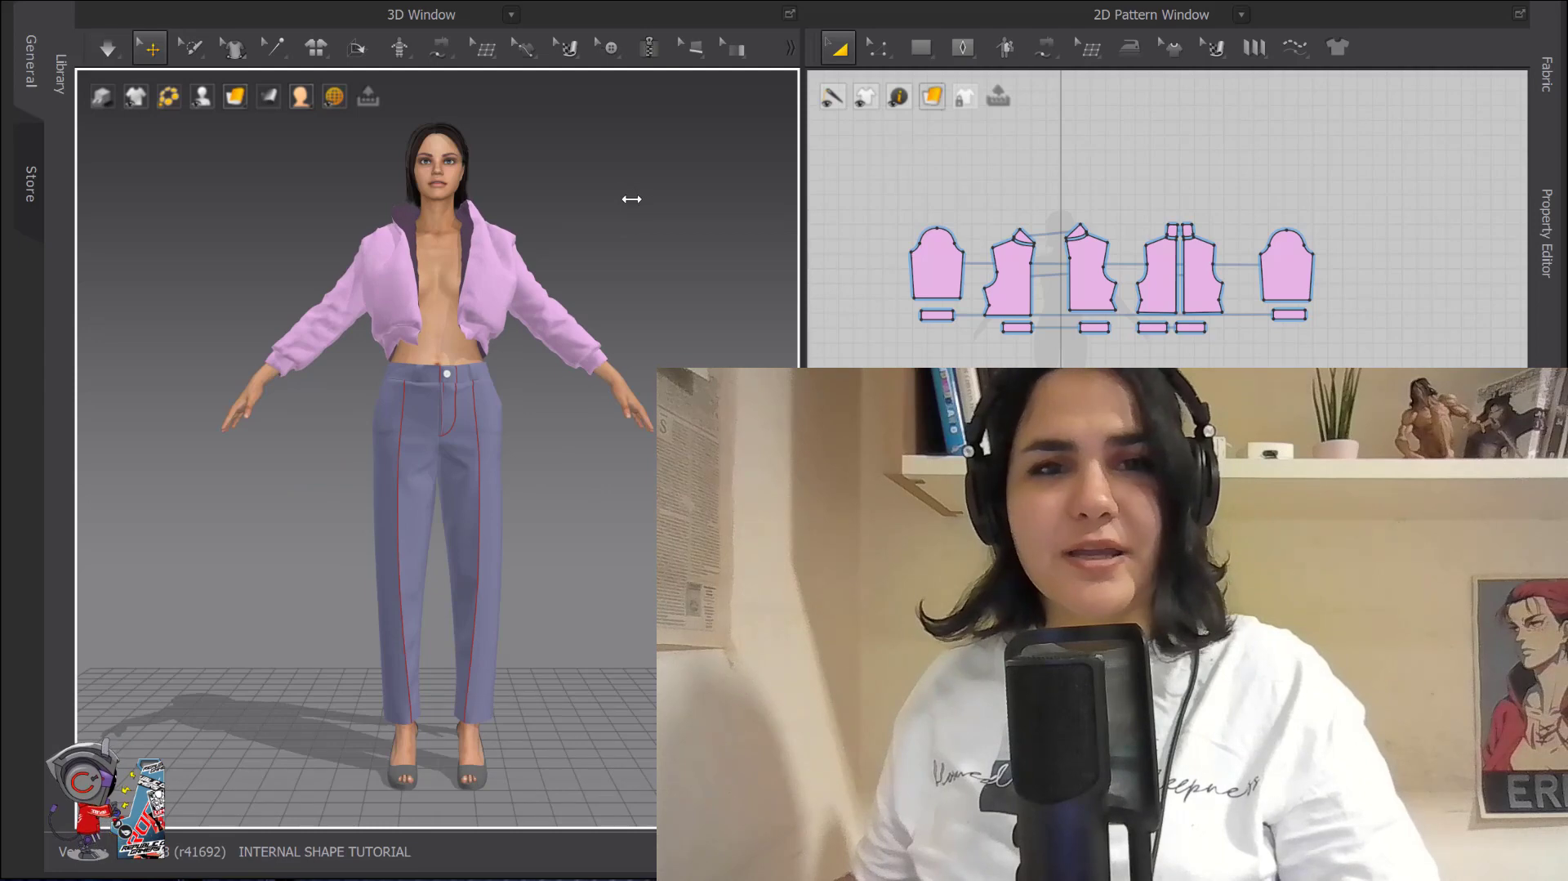